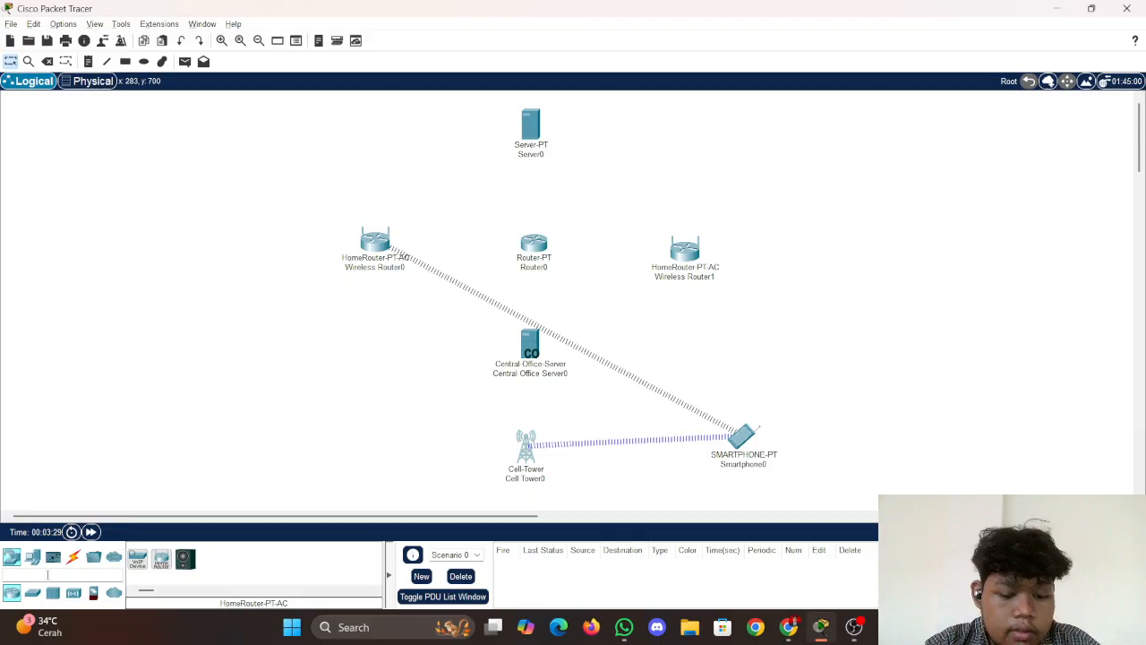
Add a Light to the upper left of Wireless Router0 and a Window below that light
left_click(114, 557)
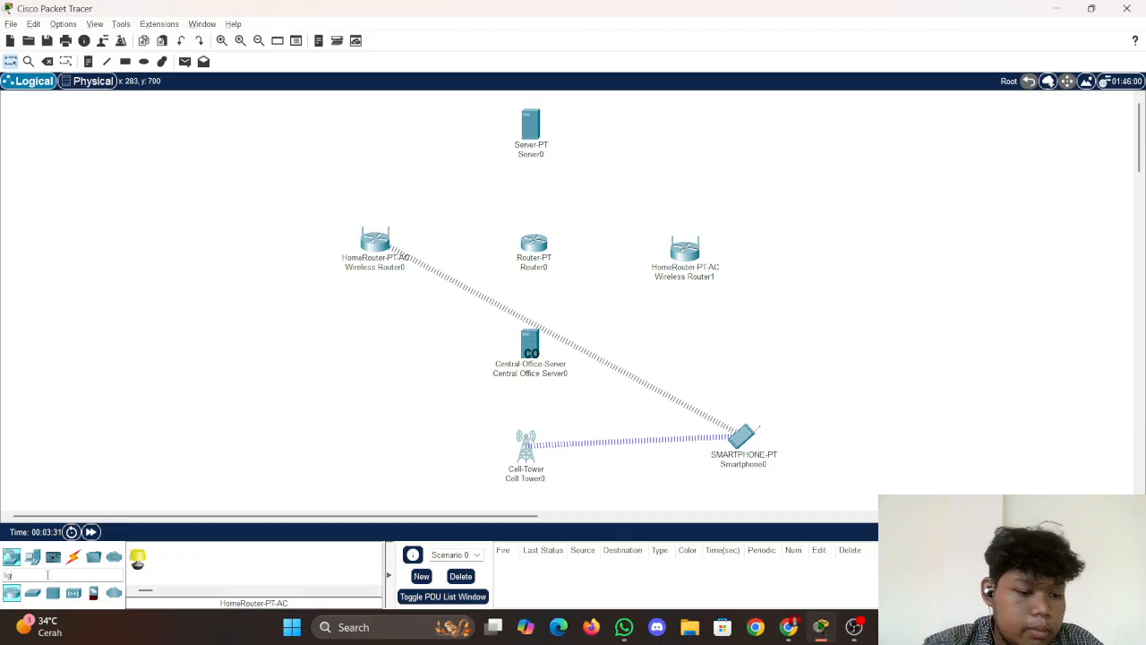
left_click_drag(137, 558, 239, 172)
key("e")
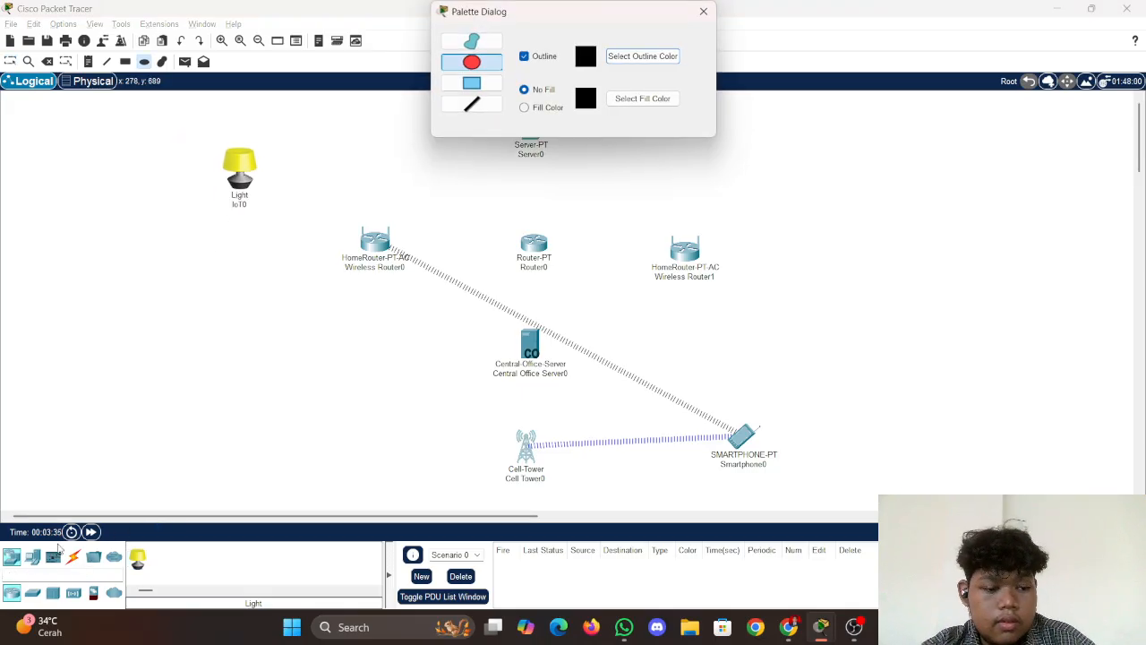
left_click(703, 11)
left_click(6, 575)
type("wirel")
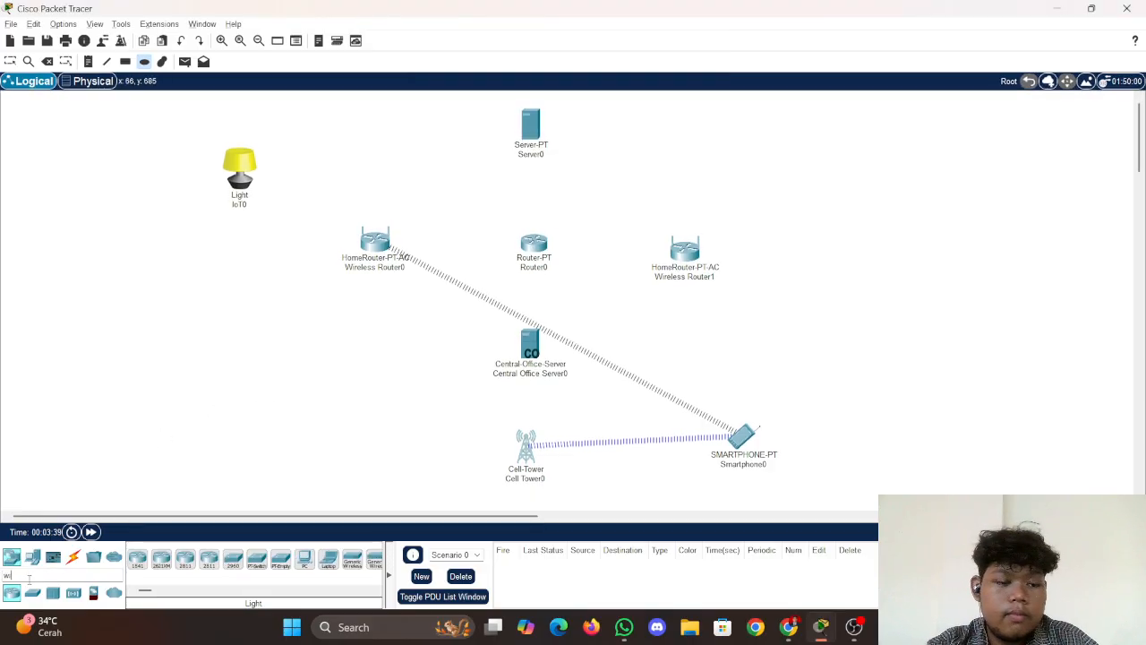
left_click_drag(208, 558, 227, 377)
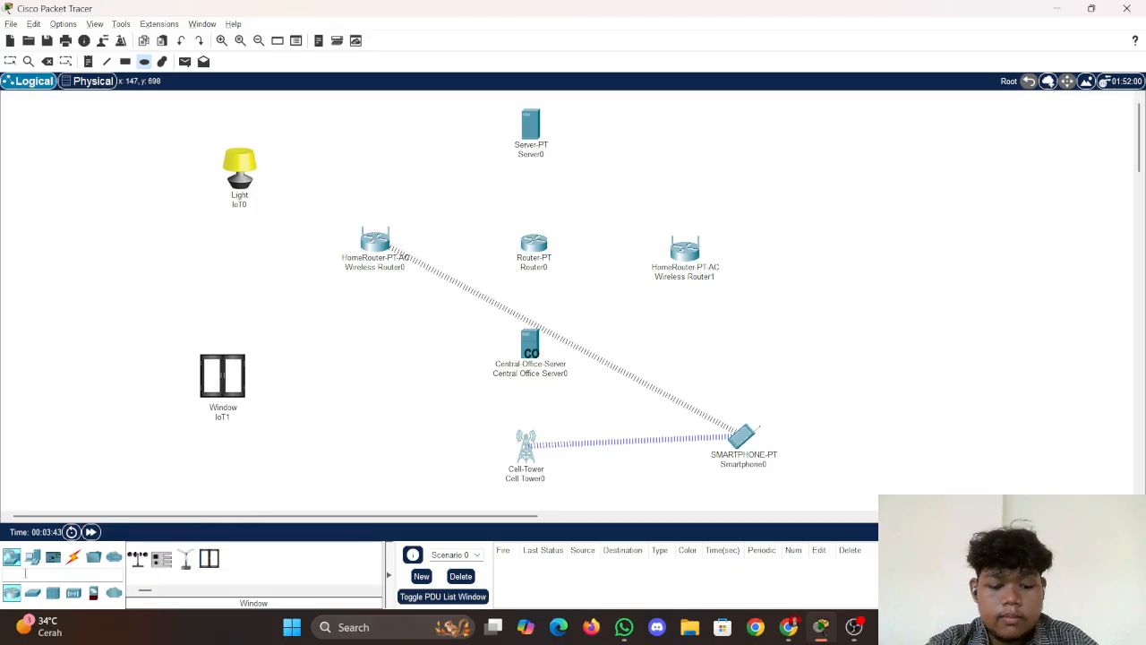
Add a second Light to the upper right of Wireless Router1 and a second Window below it
type("lig")
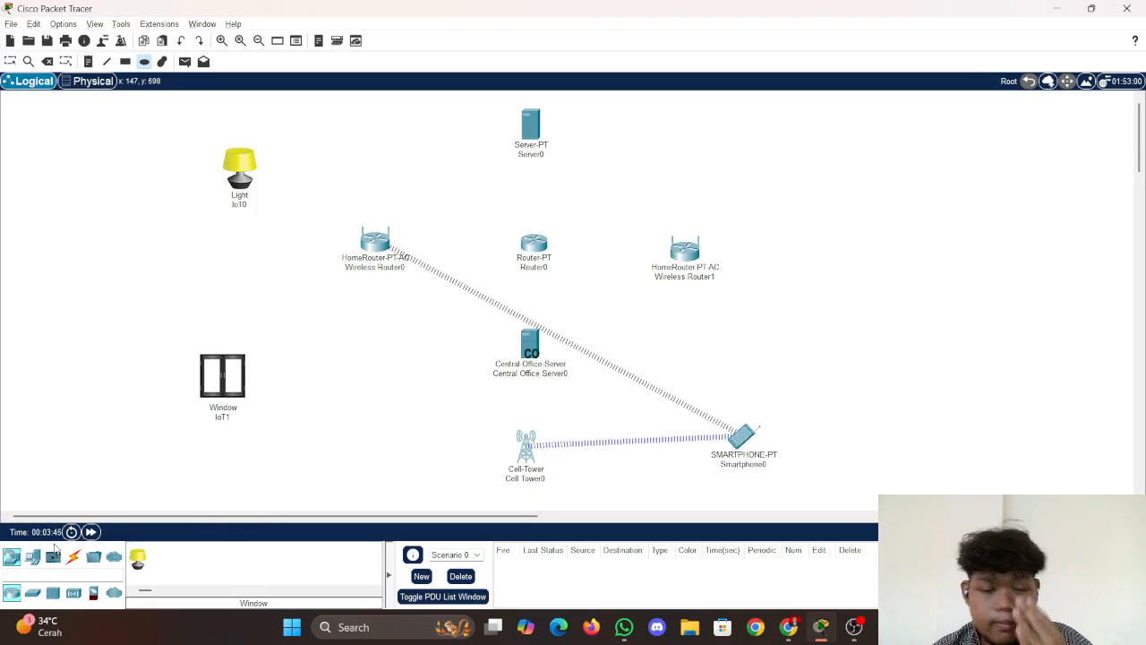
left_click_drag(137, 558, 884, 177)
left_click(64, 577)
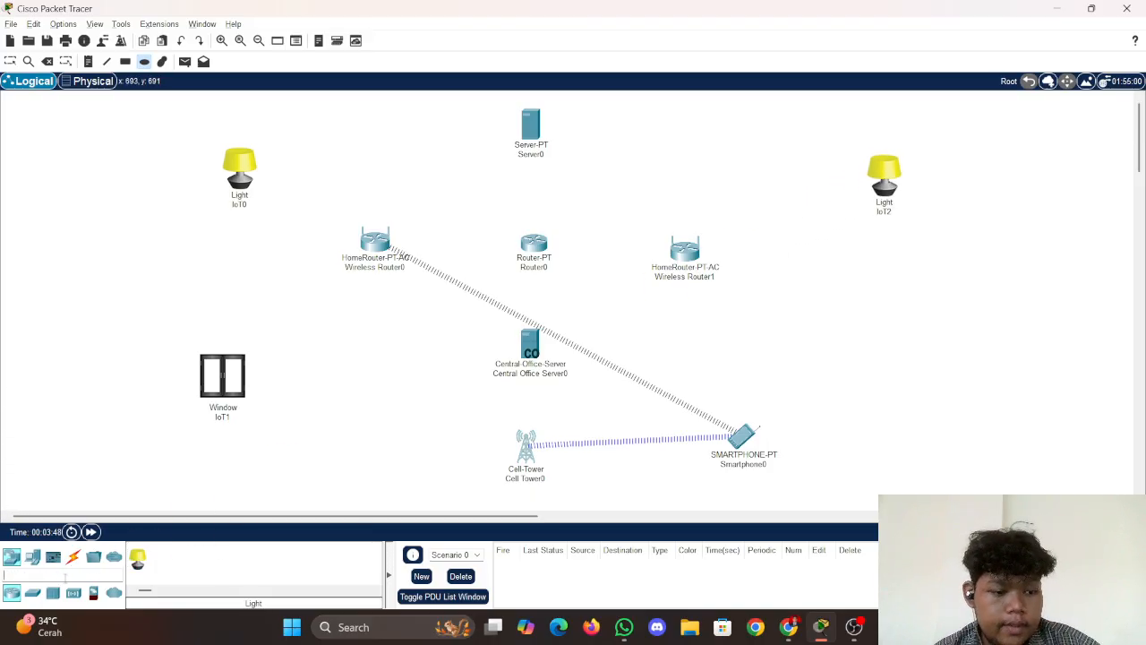
type("win")
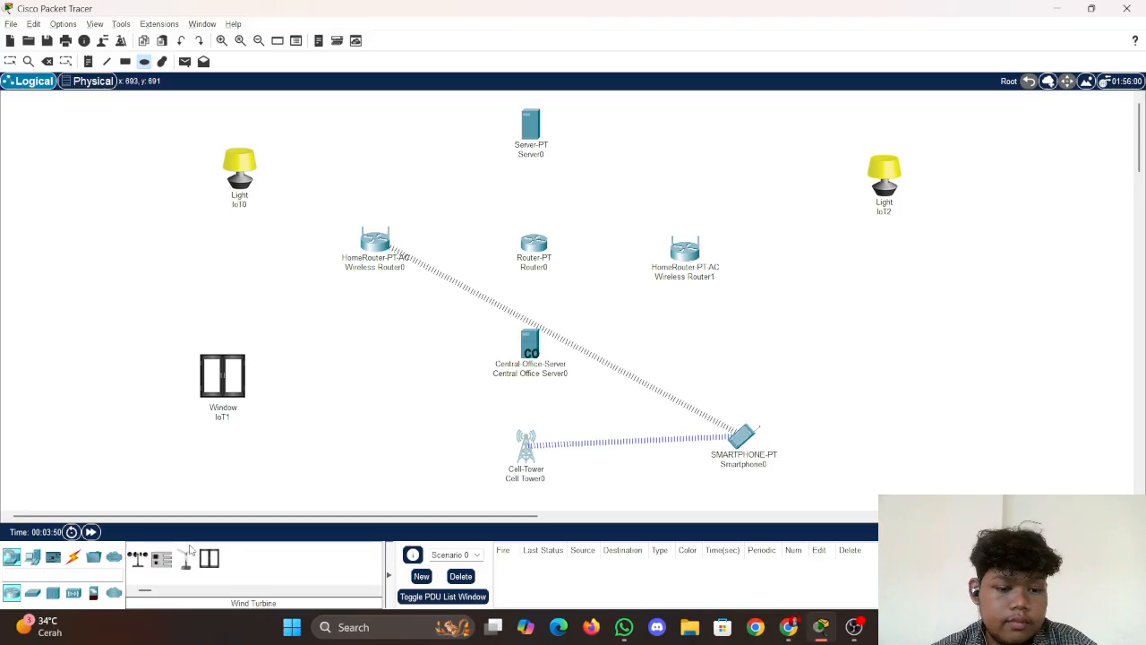
left_click_drag(209, 558, 895, 395)
left_click(973, 377)
Switch to the Praktikum 4 document in the browser and compare its topology diagram with the devices placed in Packet Tracer
key("alt+Tab")
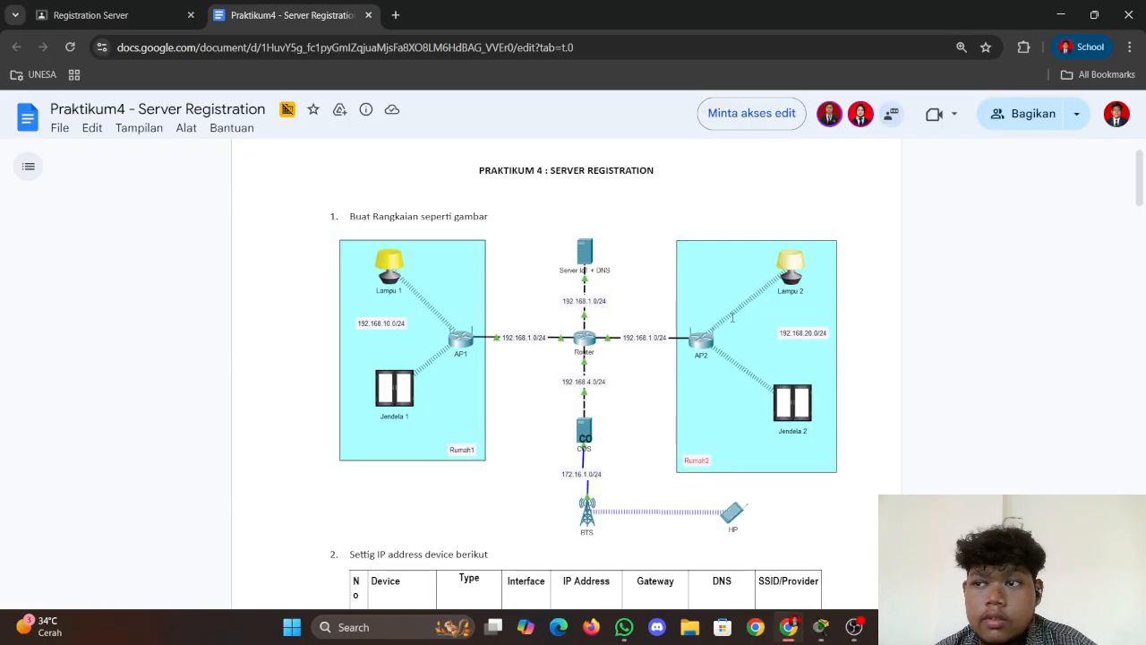
scroll(658, 354, "down", 1)
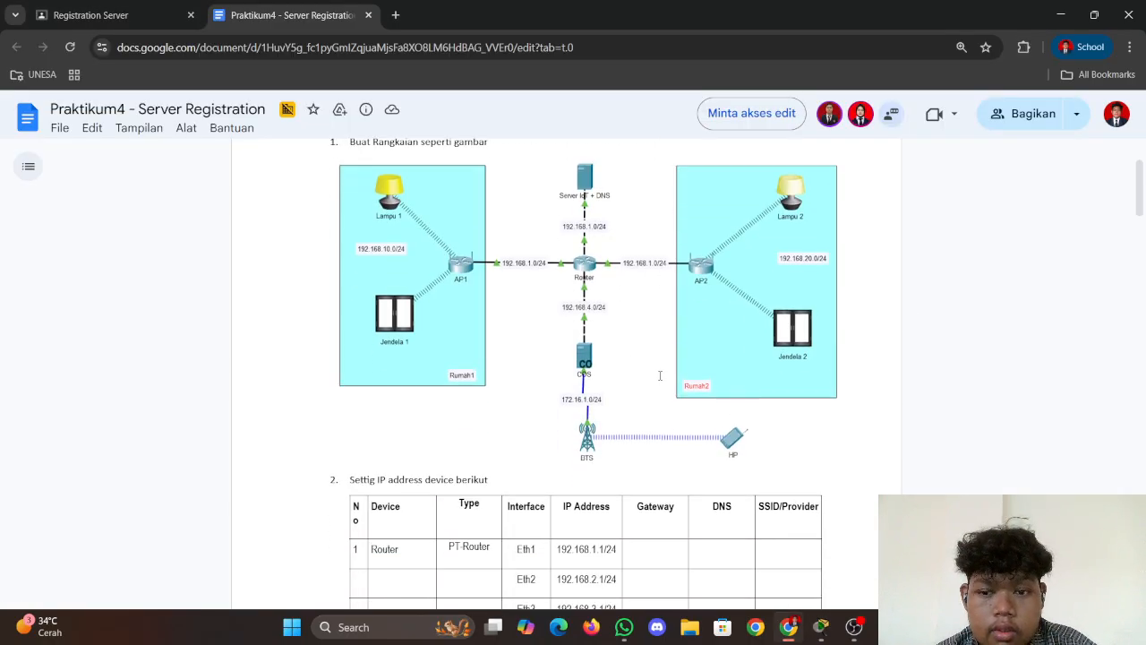
scroll(660, 375, "up", 2)
scroll(660, 375, "down", 1)
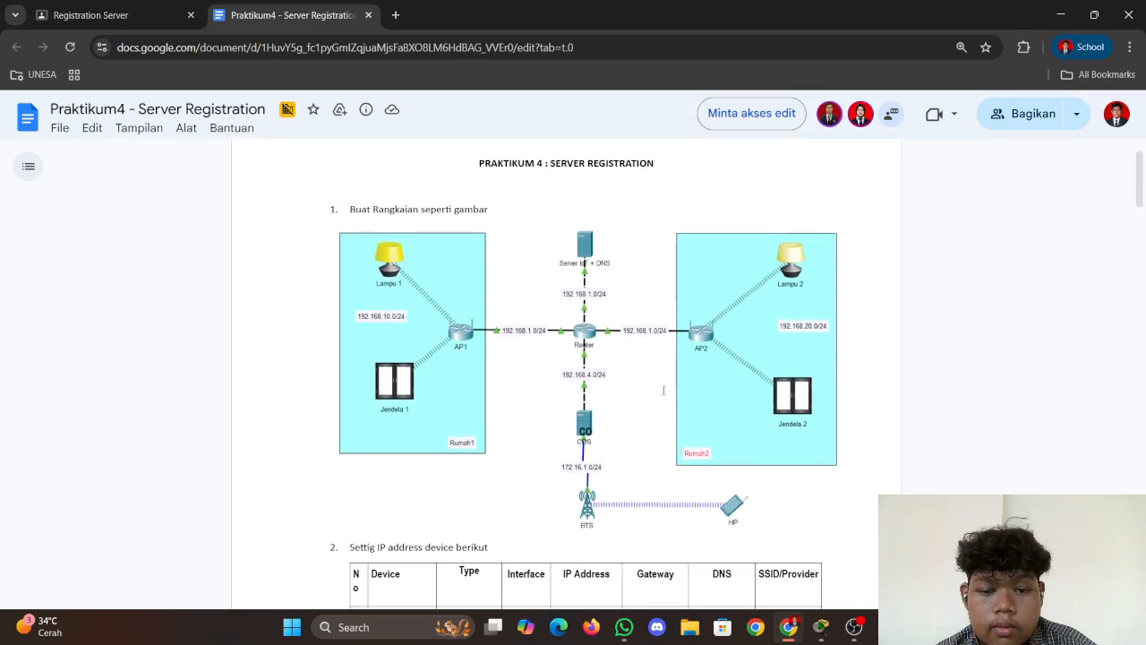
scroll(680, 307, "down", 2)
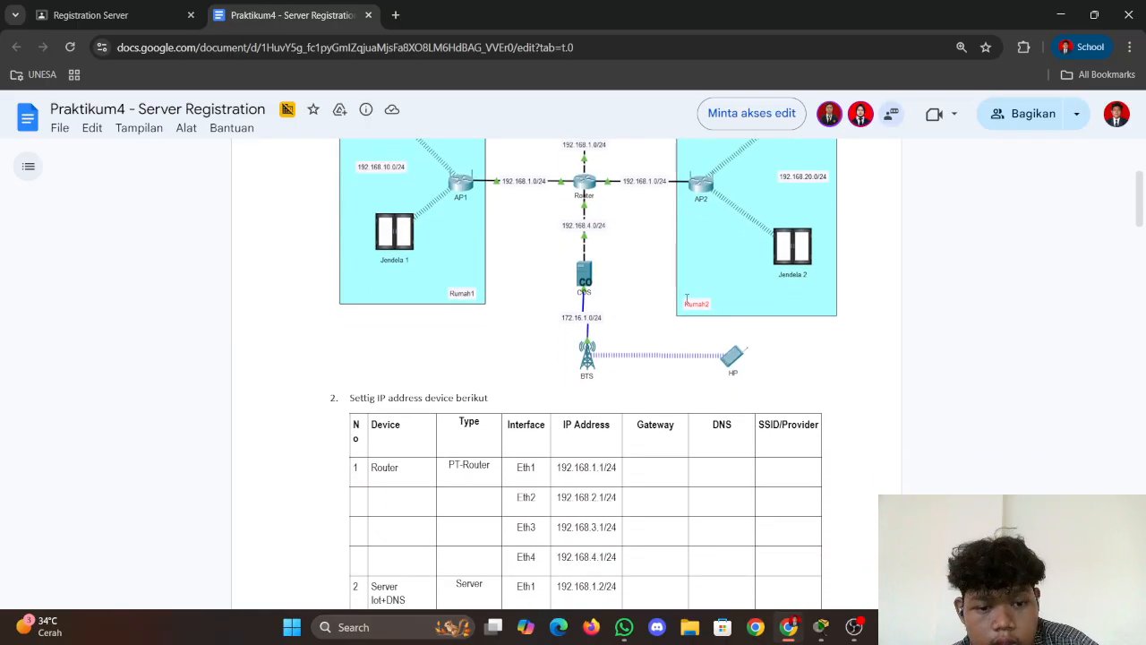
scroll(686, 298, "down", 2)
scroll(686, 298, "up", 5)
key("alt+Tab")
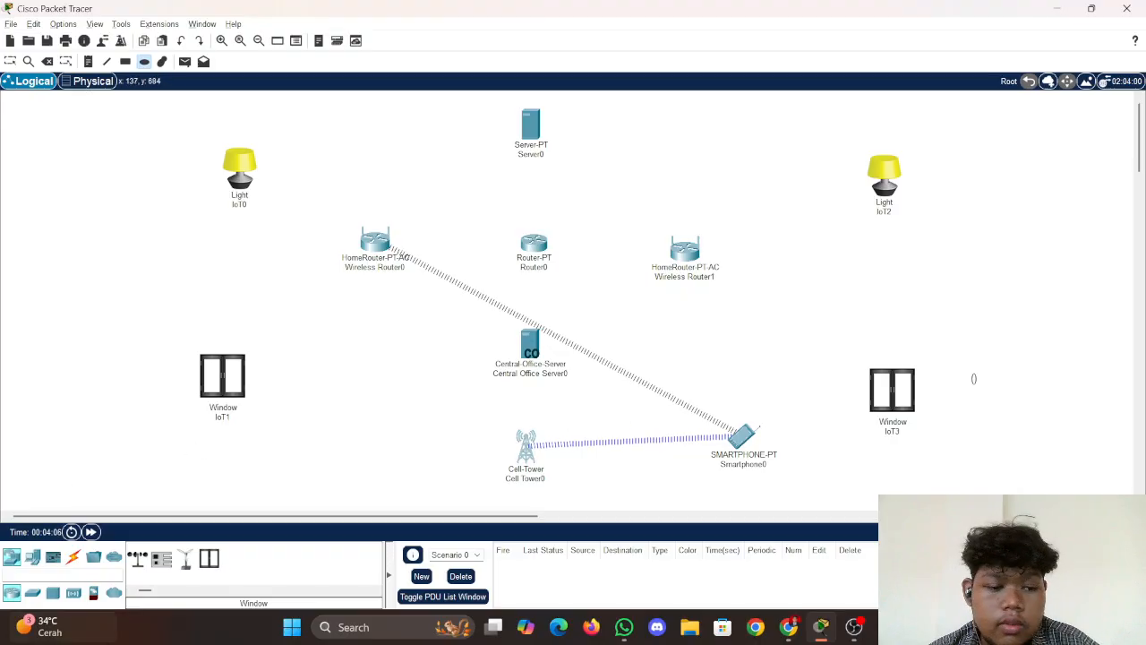
key("alt+Tab")
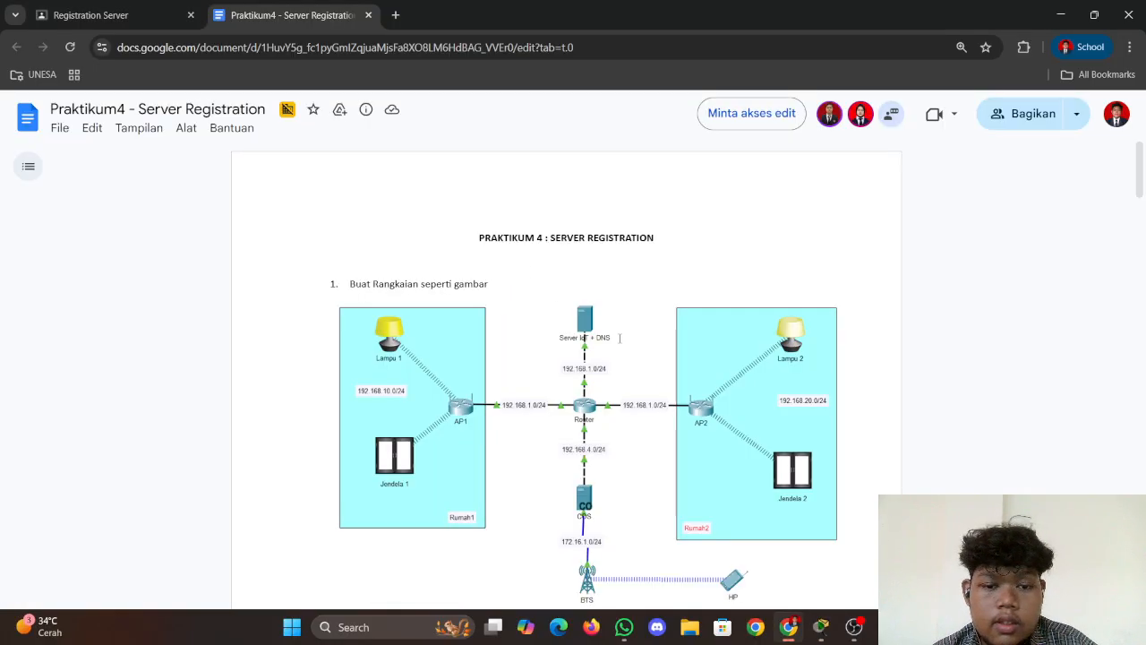
key("alt+Tab")
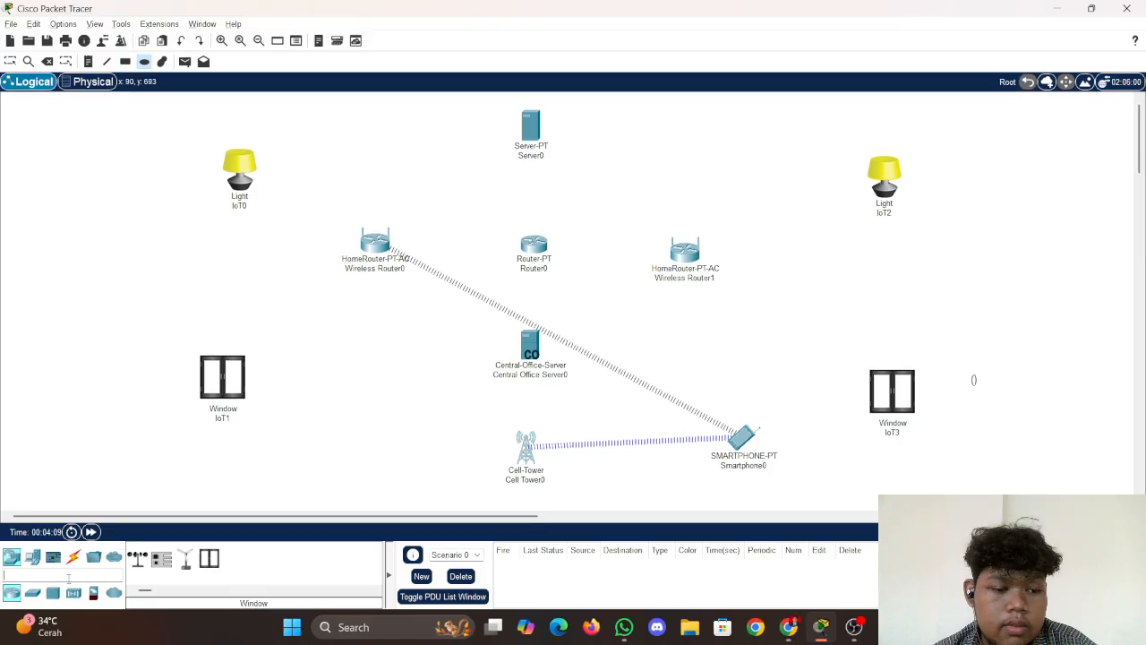
Switch to the Praktikum 4 document and review the device IP address table and the static routing instructions
key("alt+Tab")
scroll(555, 269, "down", 3)
scroll(644, 376, "up", 2)
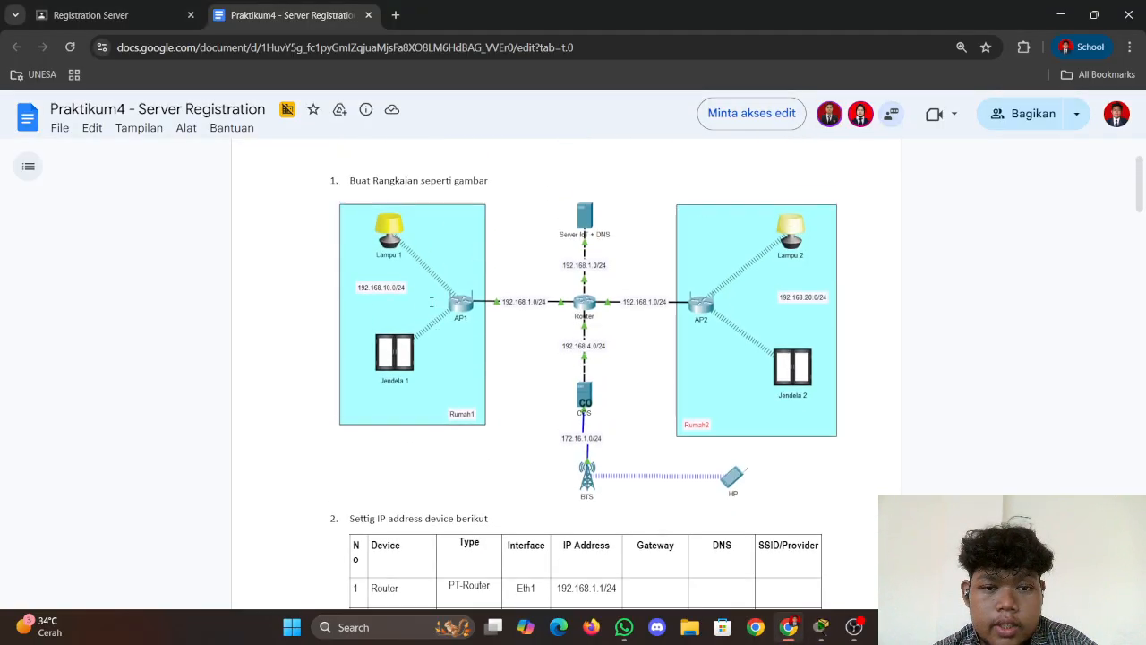
scroll(663, 403, "down", 3)
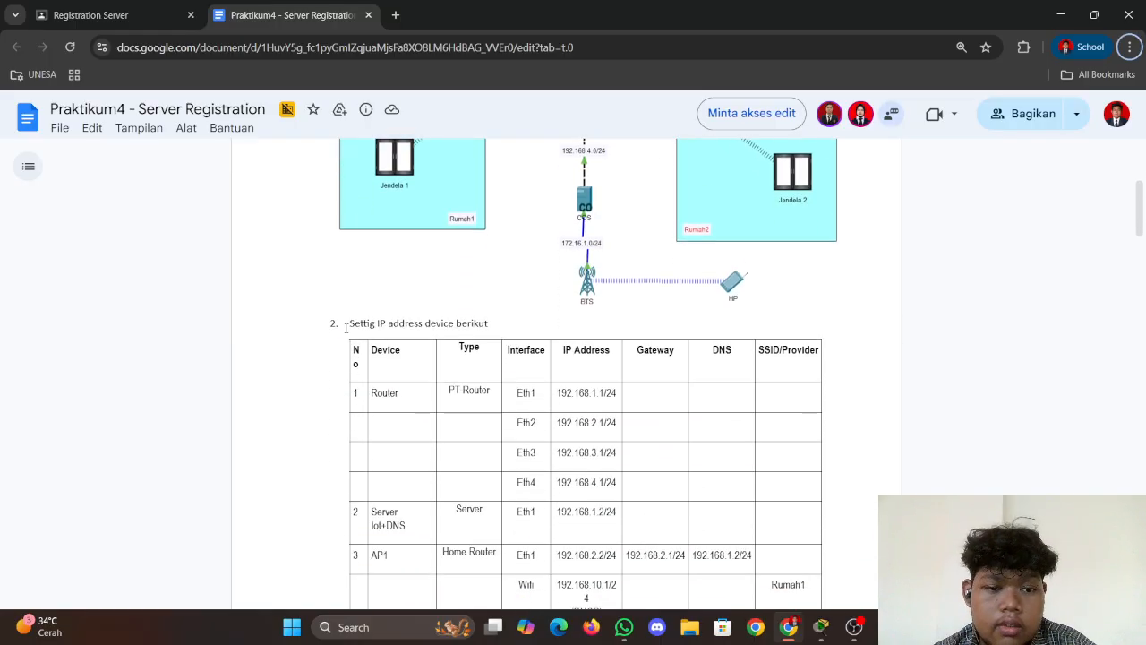
scroll(564, 341, "down", 10)
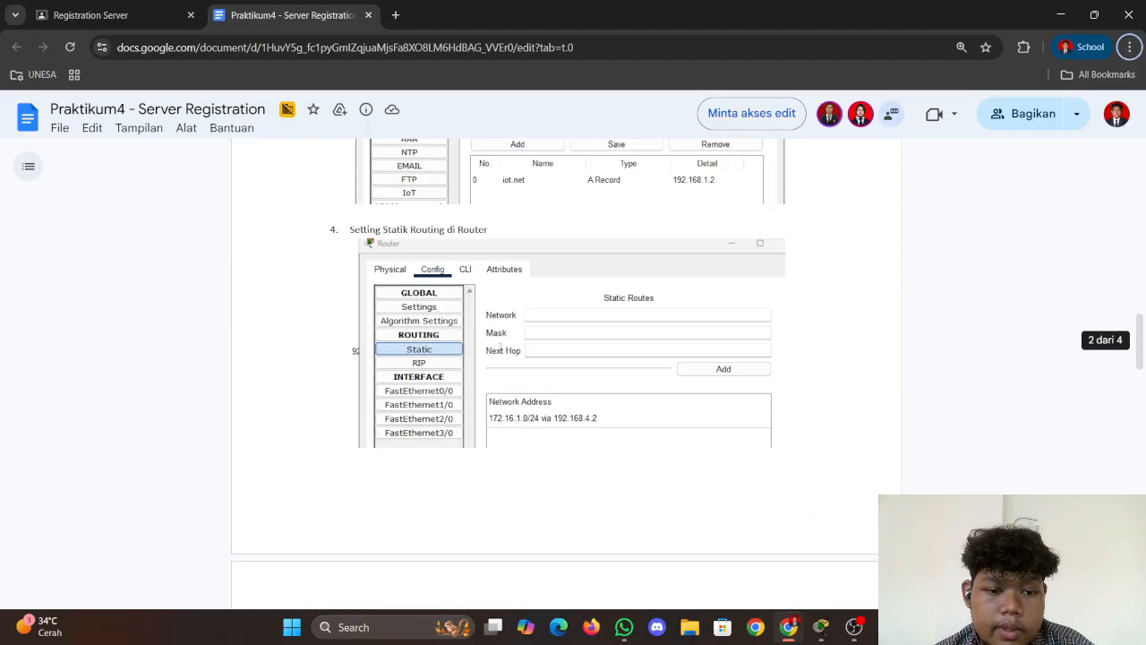
scroll(520, 349, "up", 6)
scroll(500, 347, "up", 5)
scroll(501, 345, "down", 3)
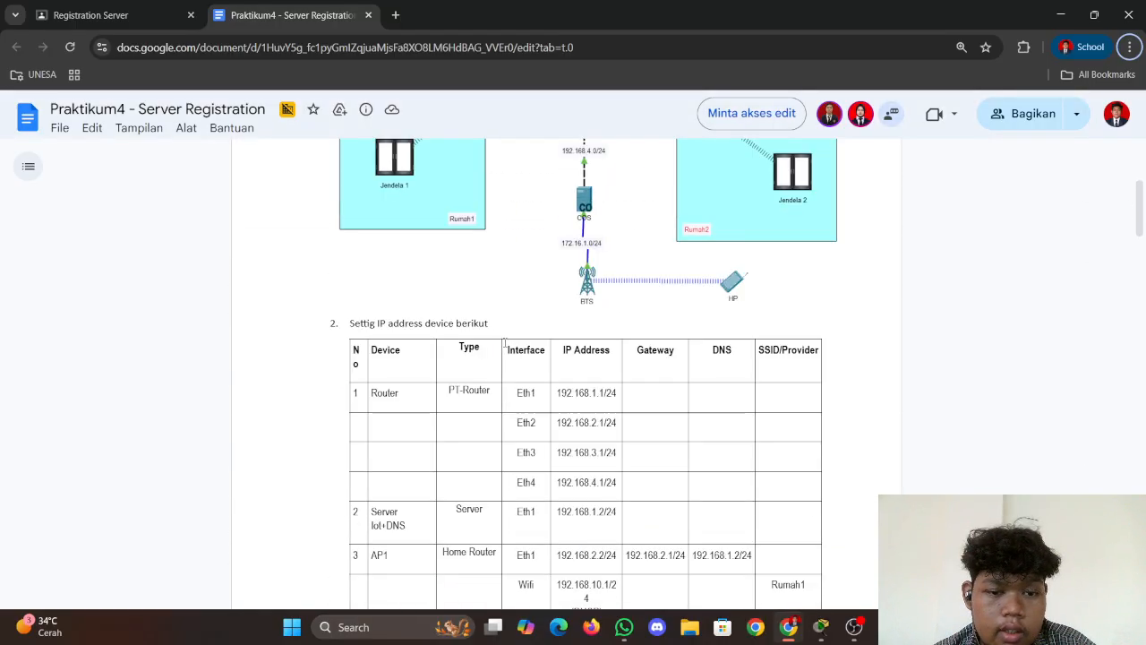
scroll(475, 367, "up", 2)
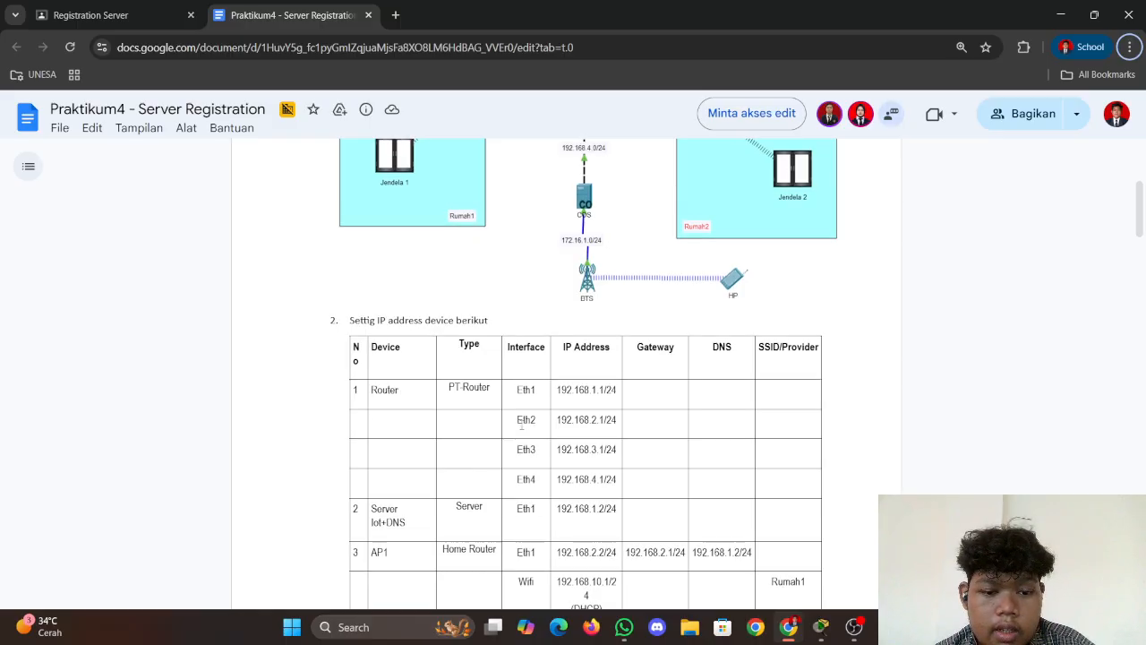
scroll(455, 426, "down", 2)
scroll(521, 426, "up", 2)
scroll(522, 426, "down", 3)
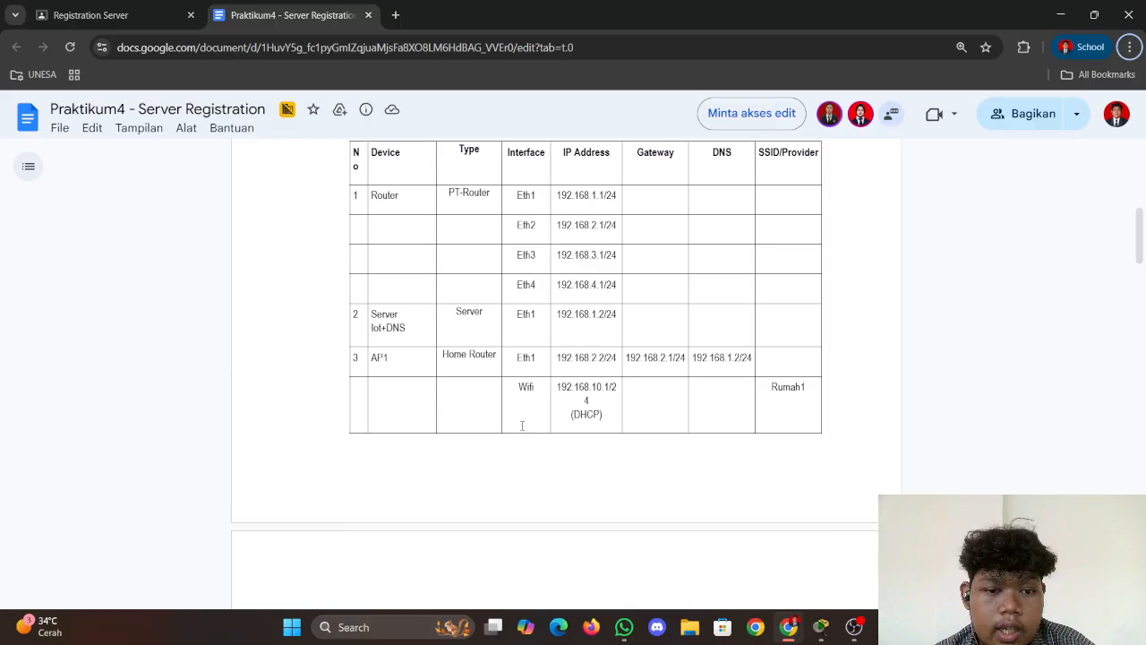
scroll(515, 419, "up", 6)
scroll(506, 412, "down", 3)
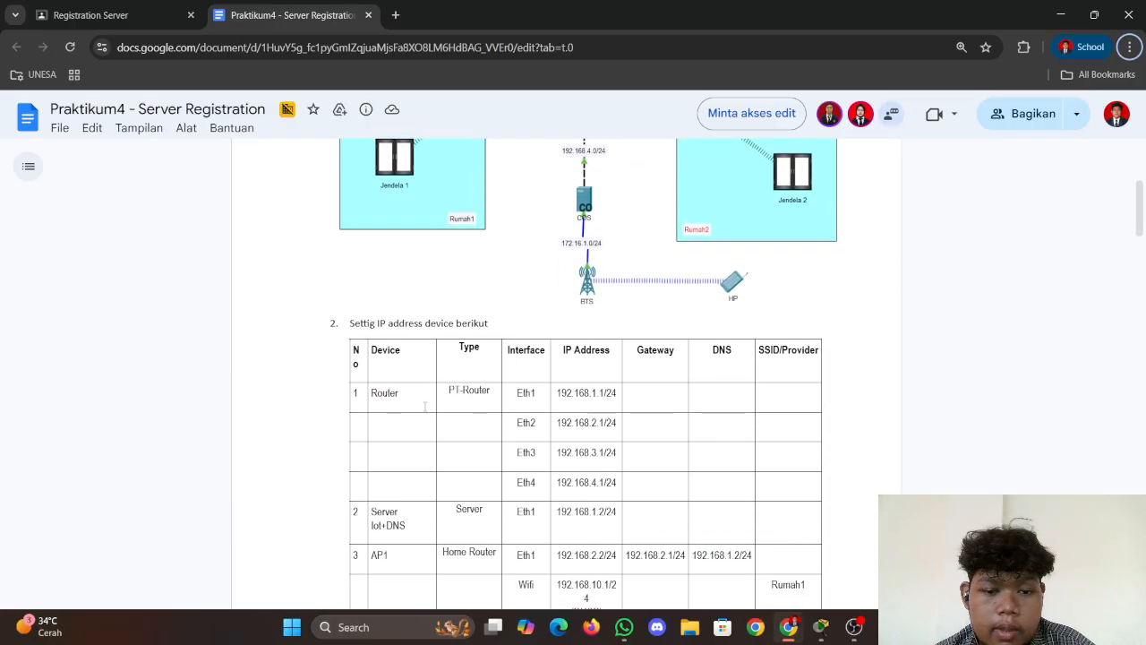
Switch back to Packet Tracer, power off Router0 and remove its two serial and two fiber modules
key("alt+Tab")
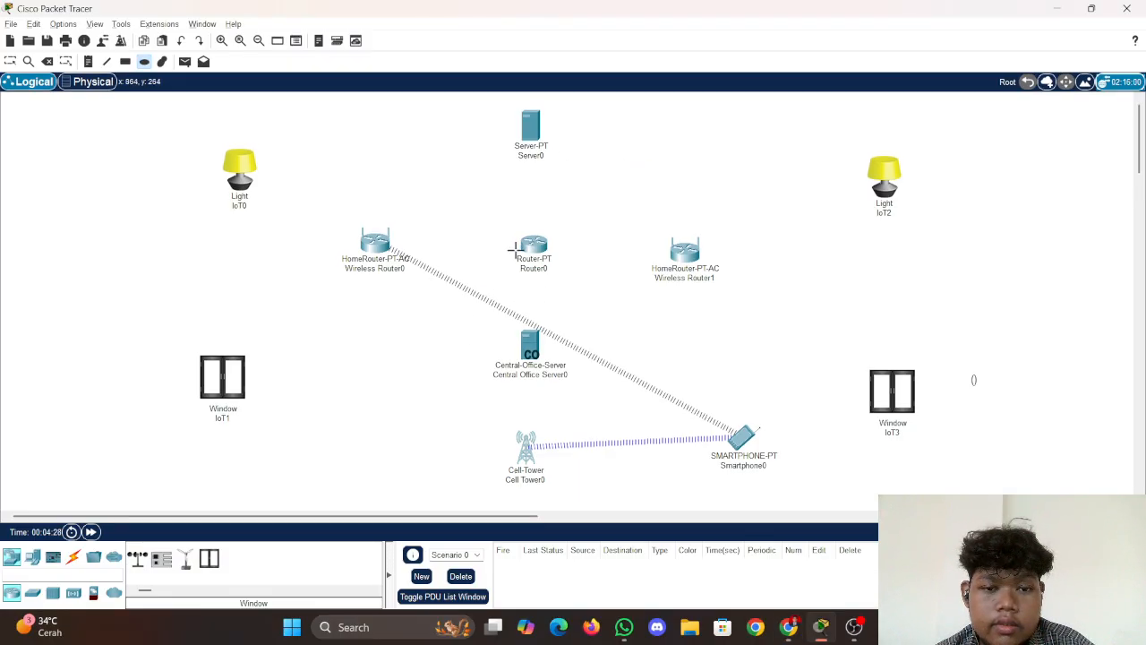
left_click(12, 63)
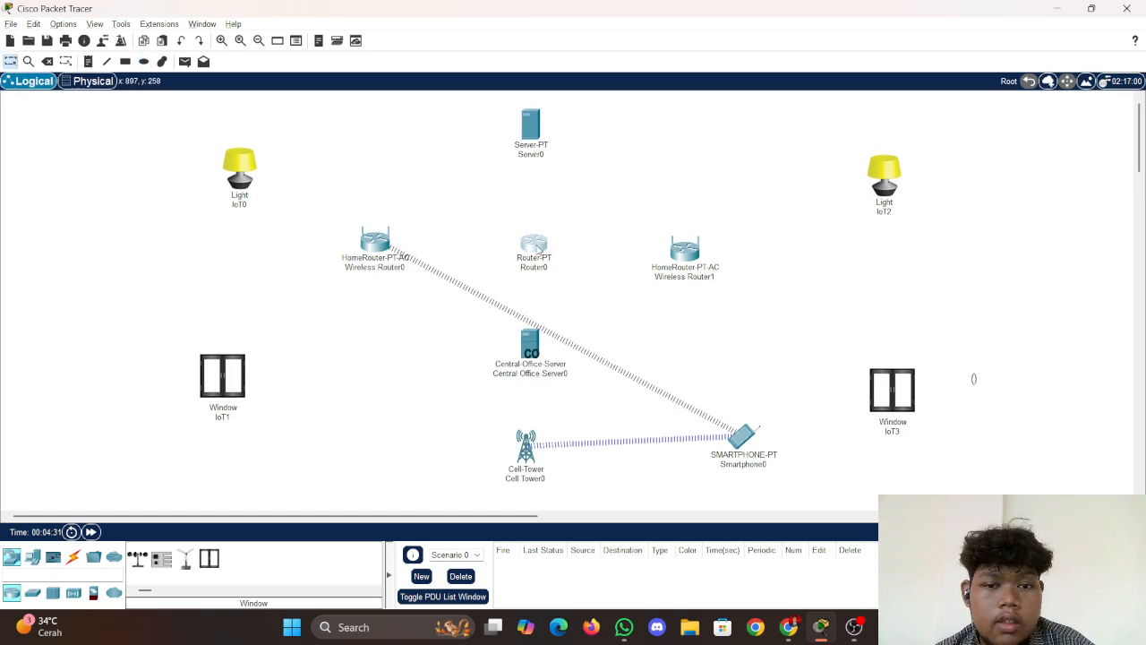
left_click(555, 252)
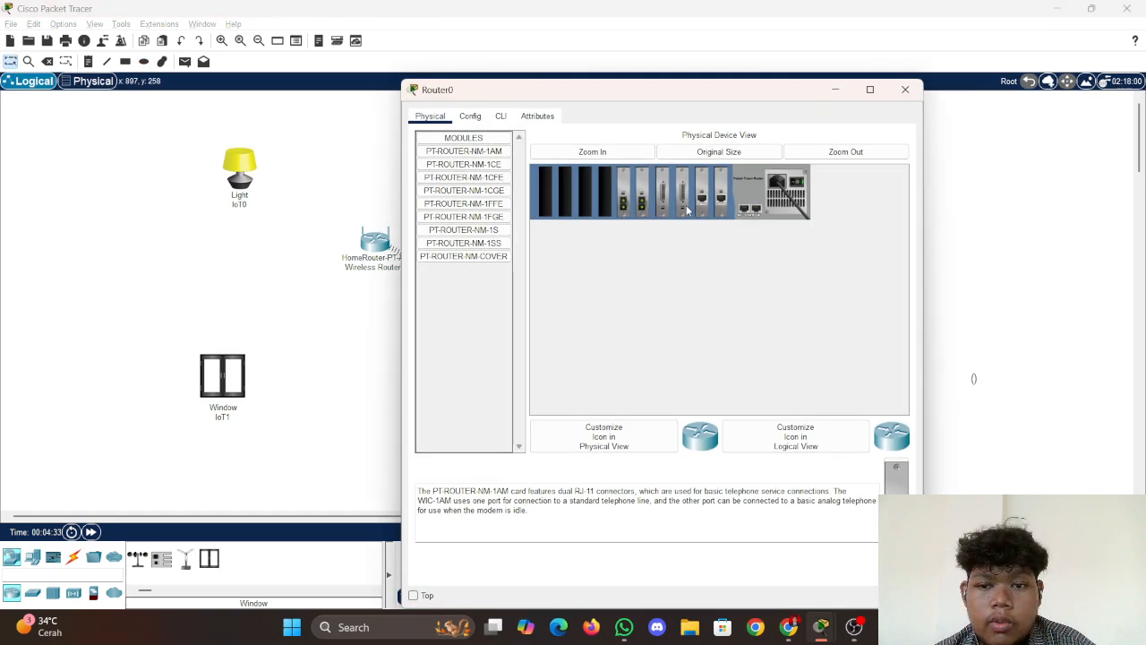
left_click(470, 115)
left_click(429, 115)
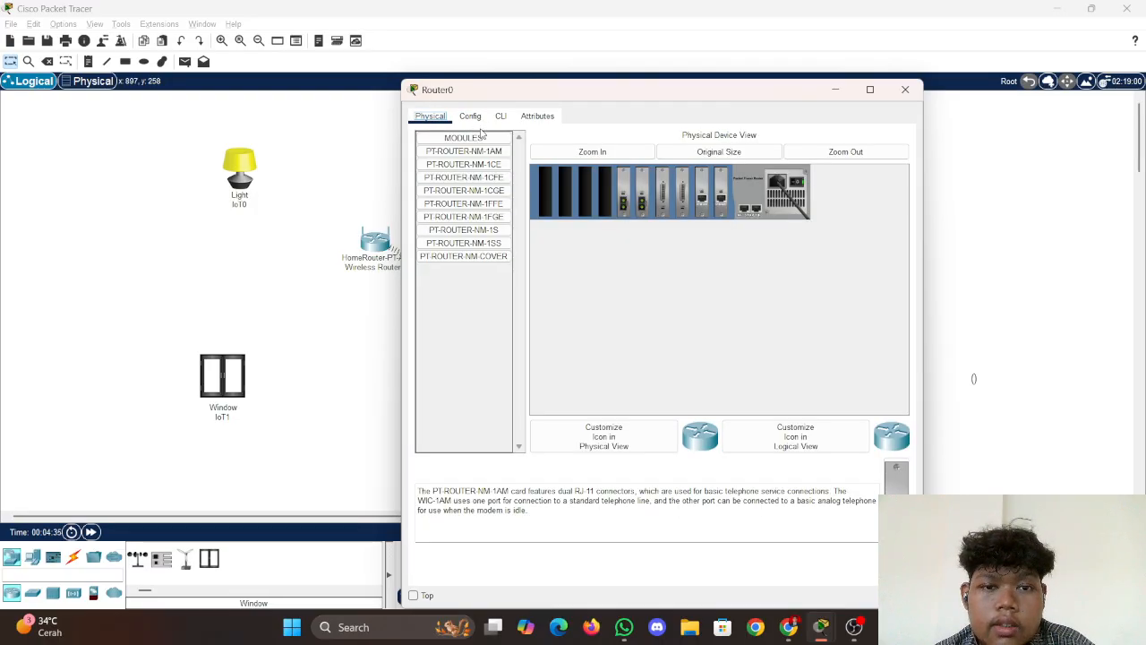
left_click(676, 206)
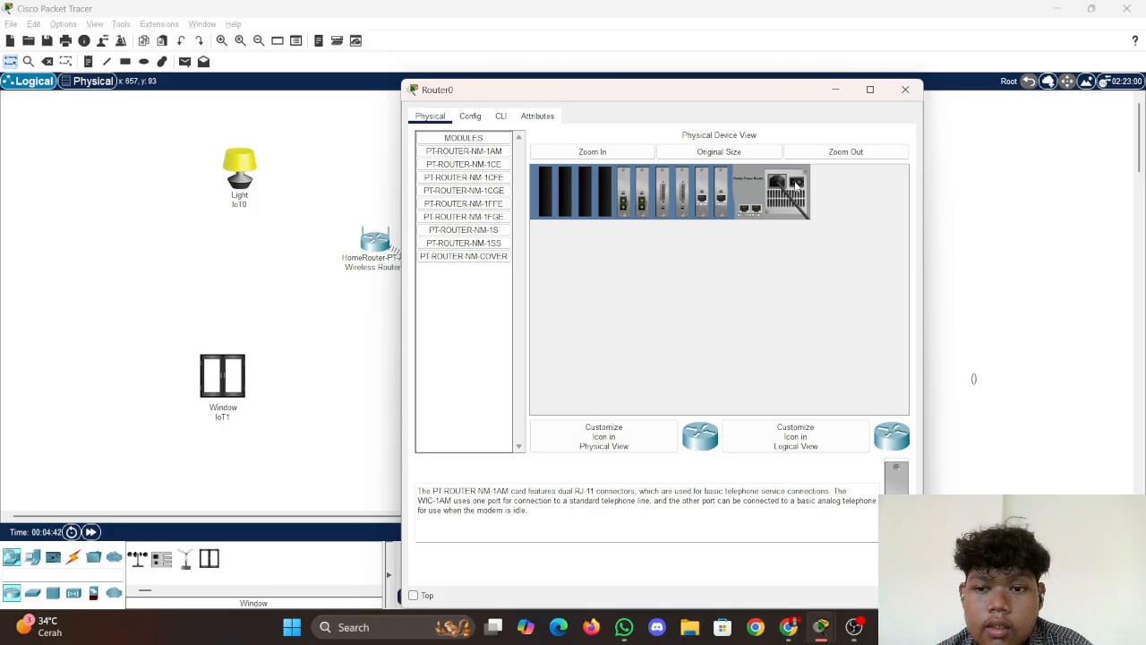
left_click_drag(686, 212, 501, 294)
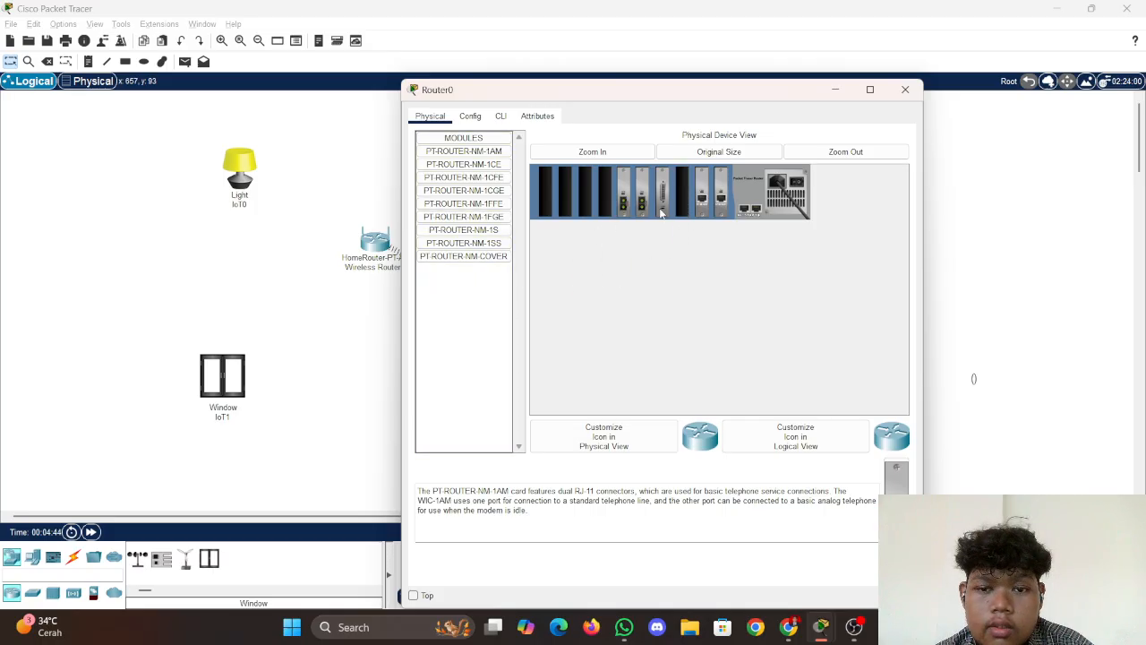
left_click_drag(660, 212, 452, 337)
left_click_drag(625, 206, 446, 309)
Fit two PT-ROUTER-NM-1CFE modules in Router0's empty slots, restore its power and open its configuration
left_click_drag(495, 183, 667, 202)
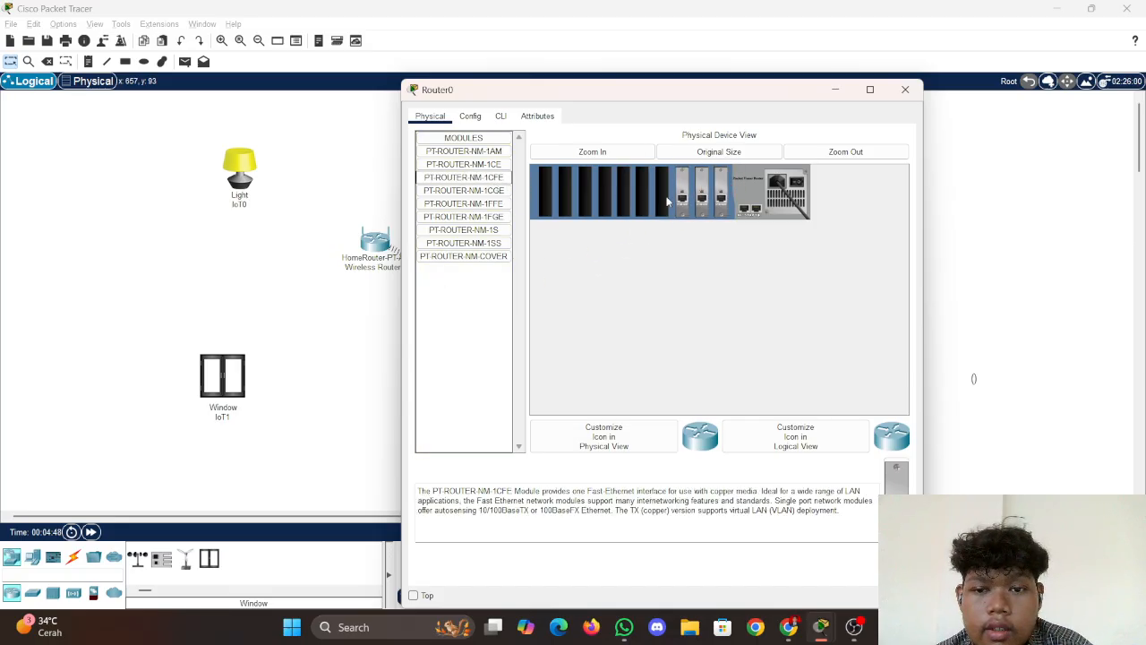
left_click_drag(506, 181, 664, 192)
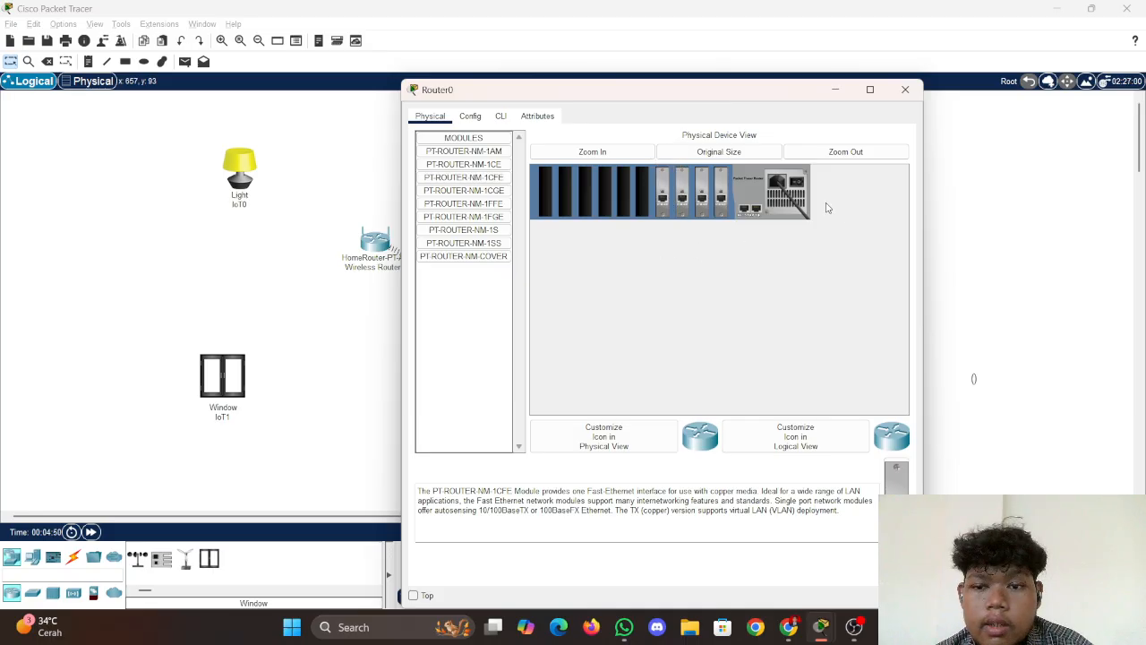
left_click(471, 117)
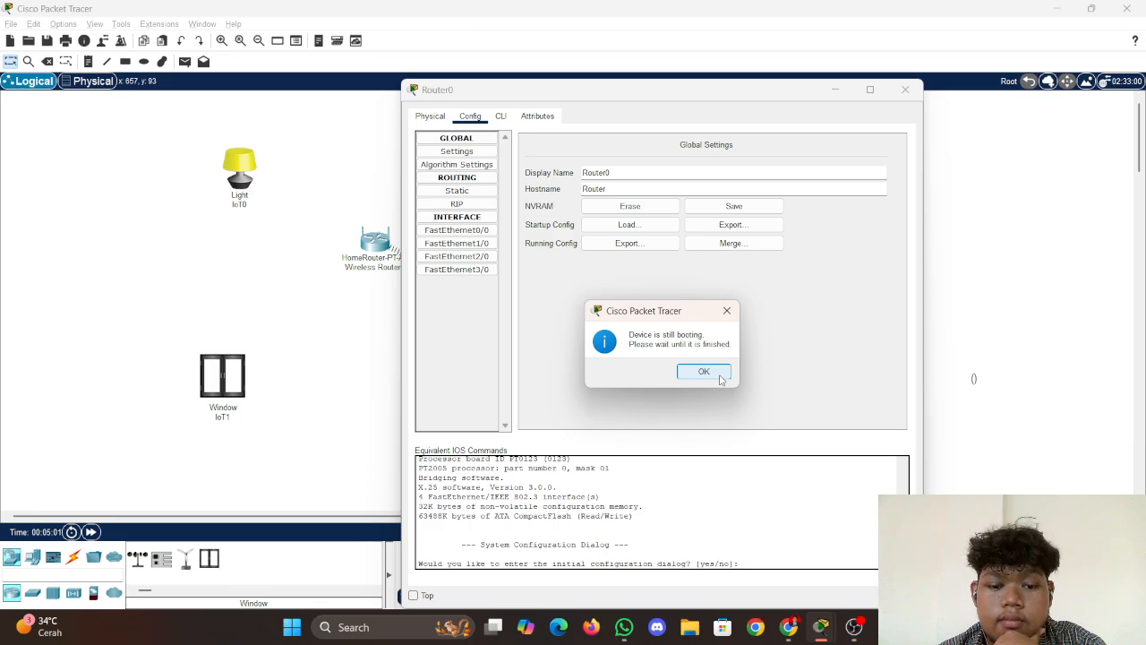
left_click(721, 380)
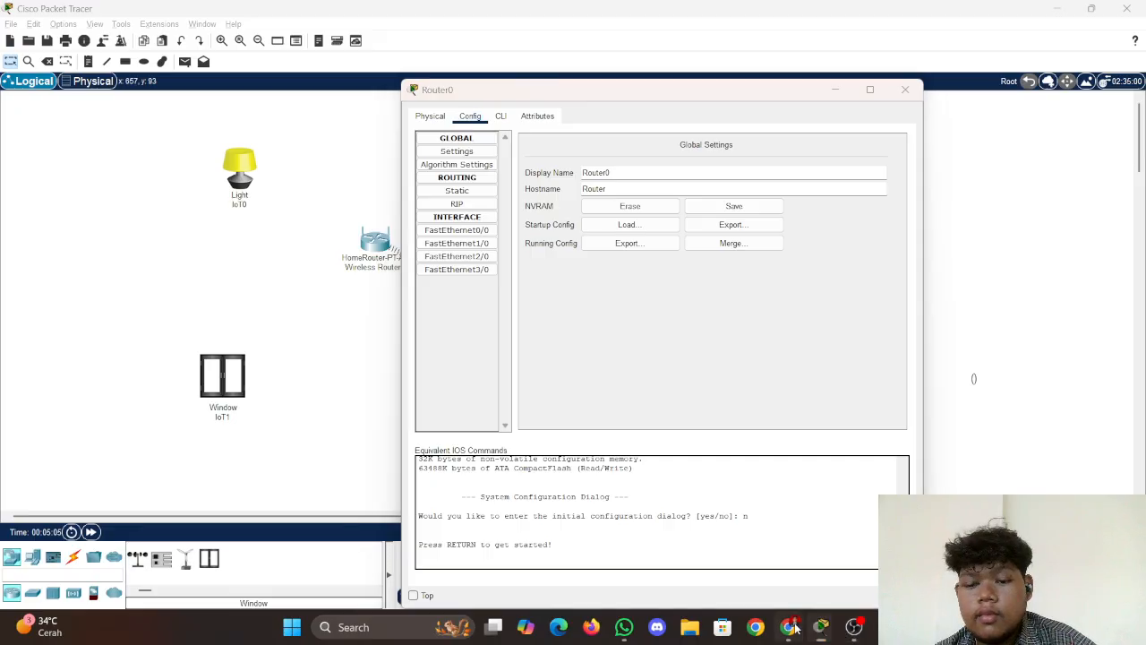
Switch to the Praktikum 4 document, copy the router's Eth1 address 192.168.1.1 from the table and check the topology diagram
key("alt+Tab")
scroll(554, 308, "down", 2)
scroll(554, 308, "up", 3)
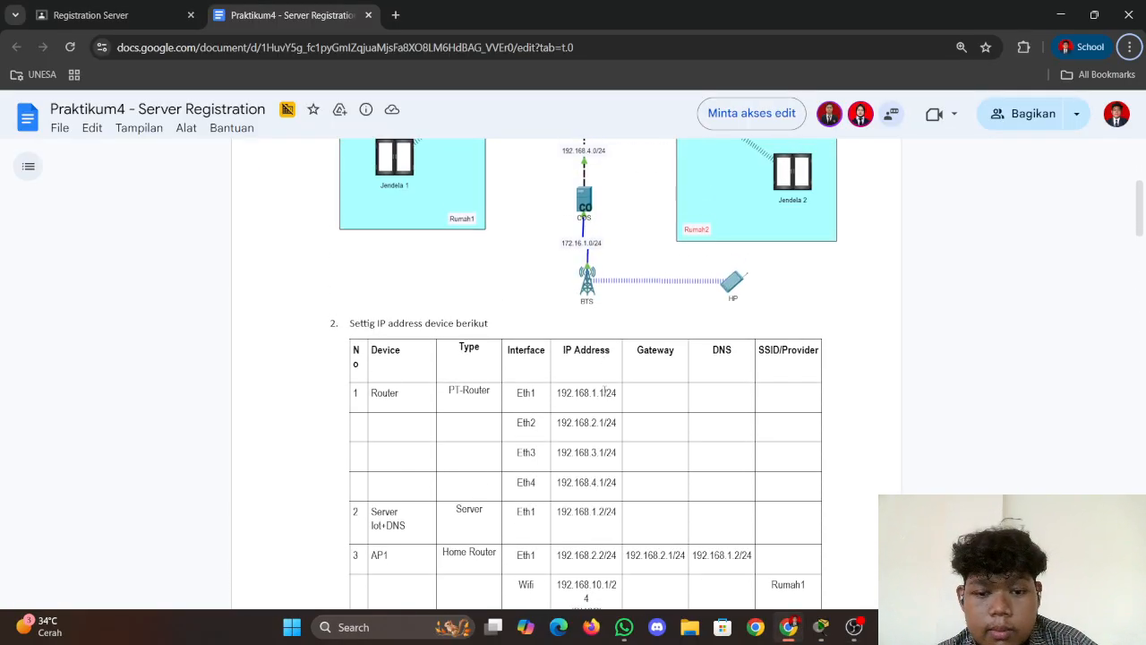
left_click_drag(606, 393, 556, 392)
key("ctrl+c")
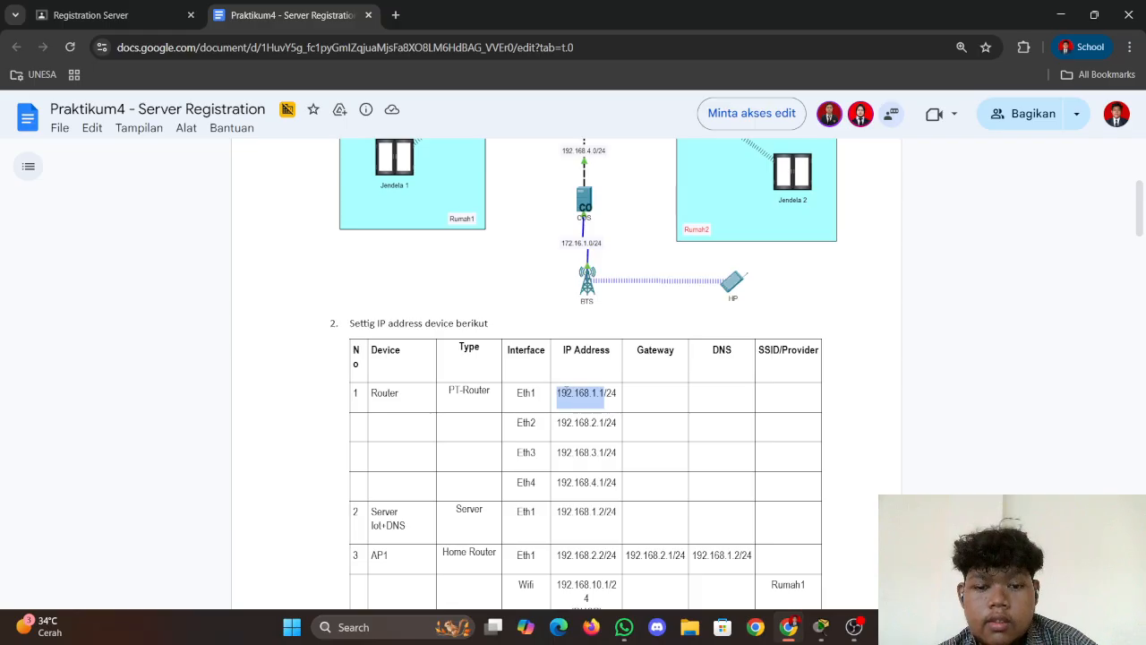
key("alt+Tab")
left_click(835, 89)
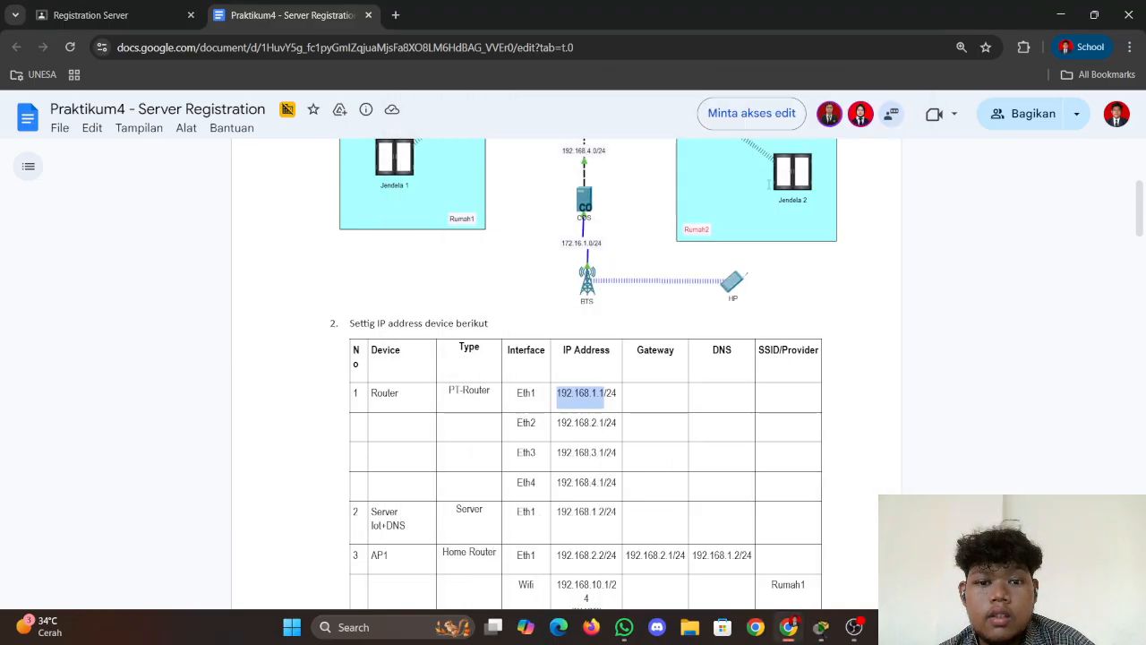
scroll(641, 395, "up", 3)
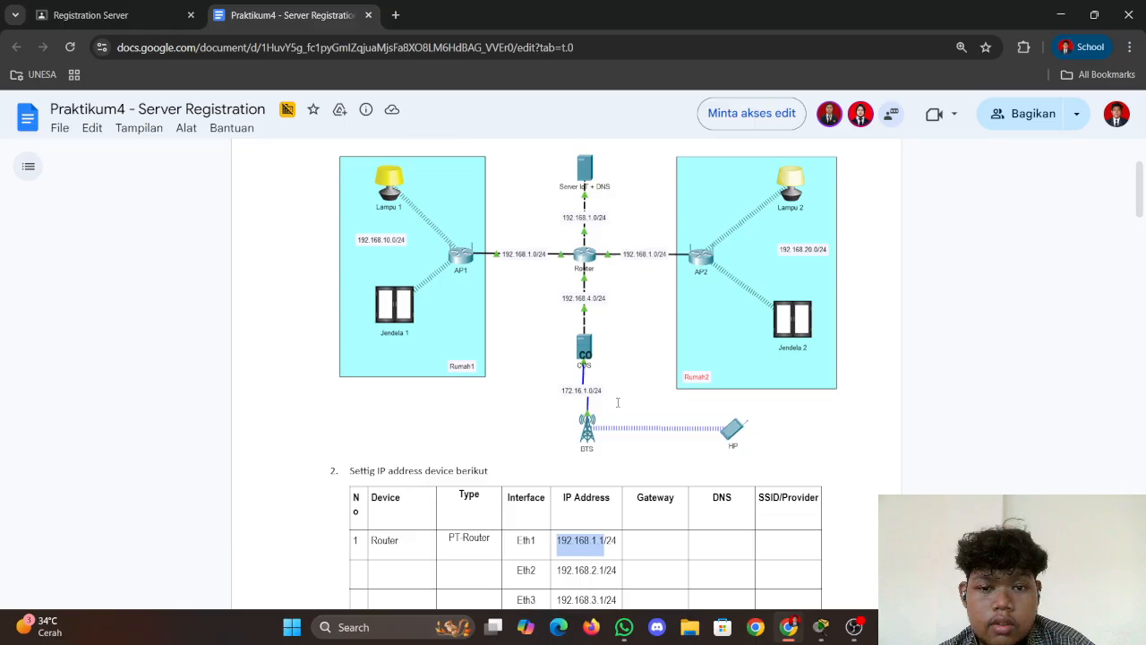
Switch back to Packet Tracer and set Router0's FastEthernet0/0 IPv4 address to 192.168.1.1 with subnet mask 255.255.255.0
scroll(777, 479, "down", 1)
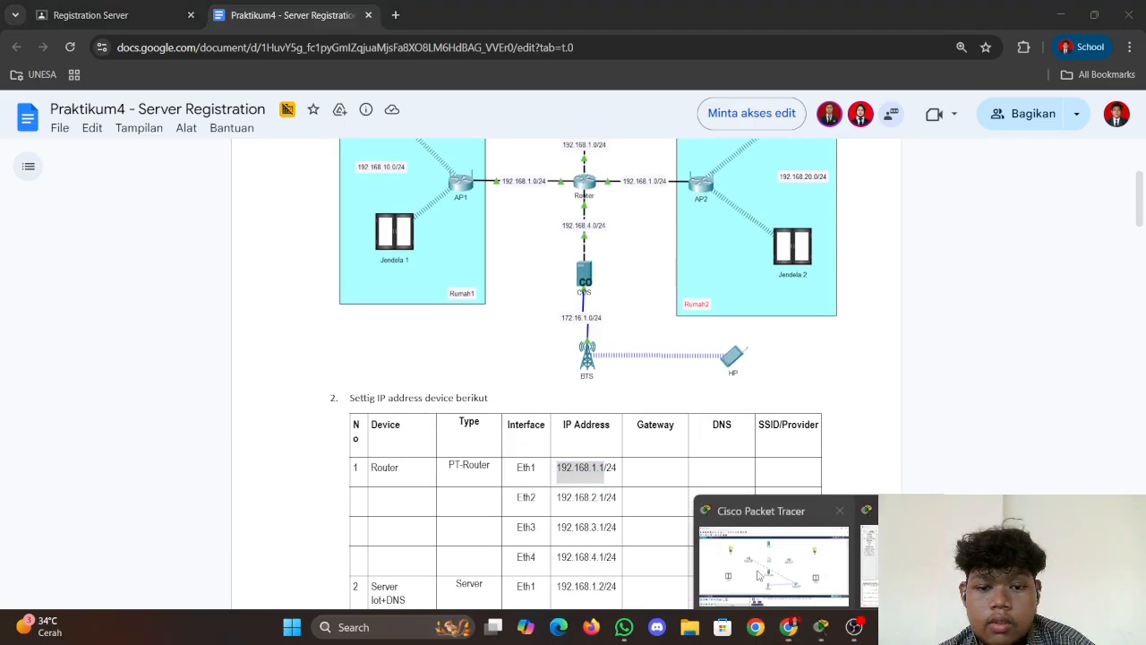
left_click(820, 627)
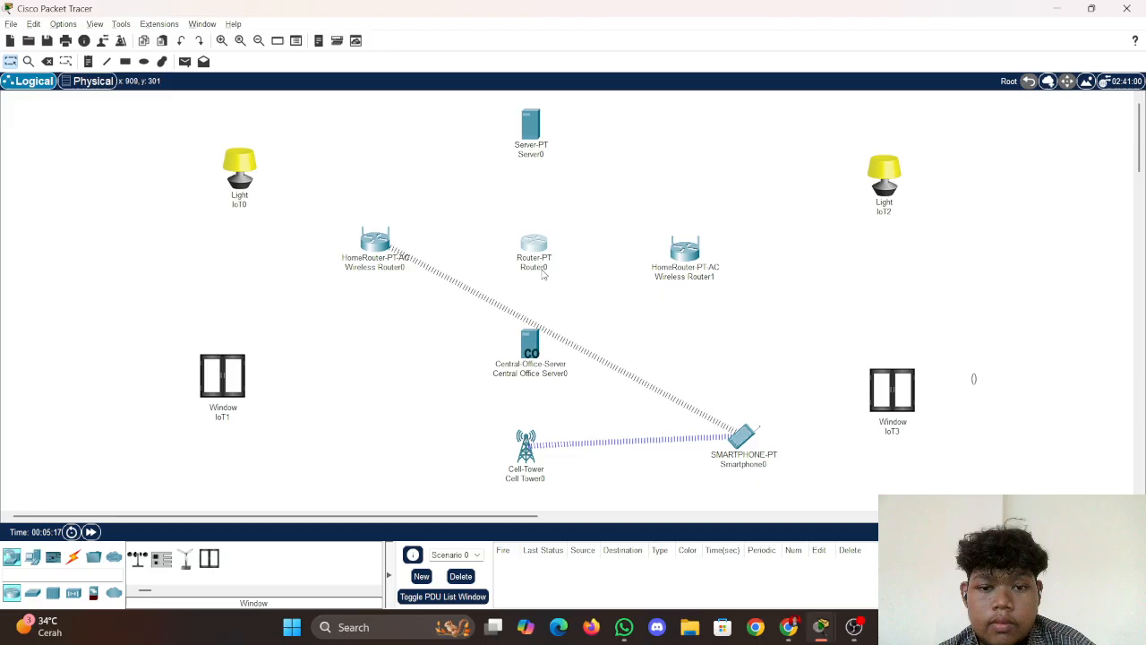
left_click(536, 254)
left_click(477, 230)
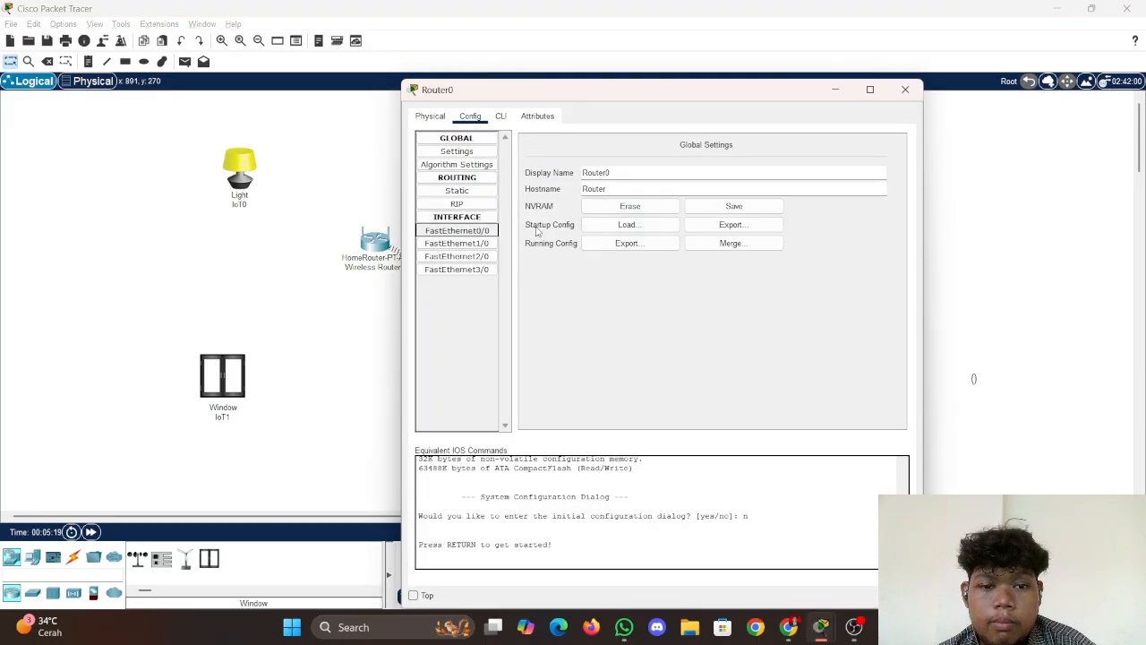
left_click(737, 222)
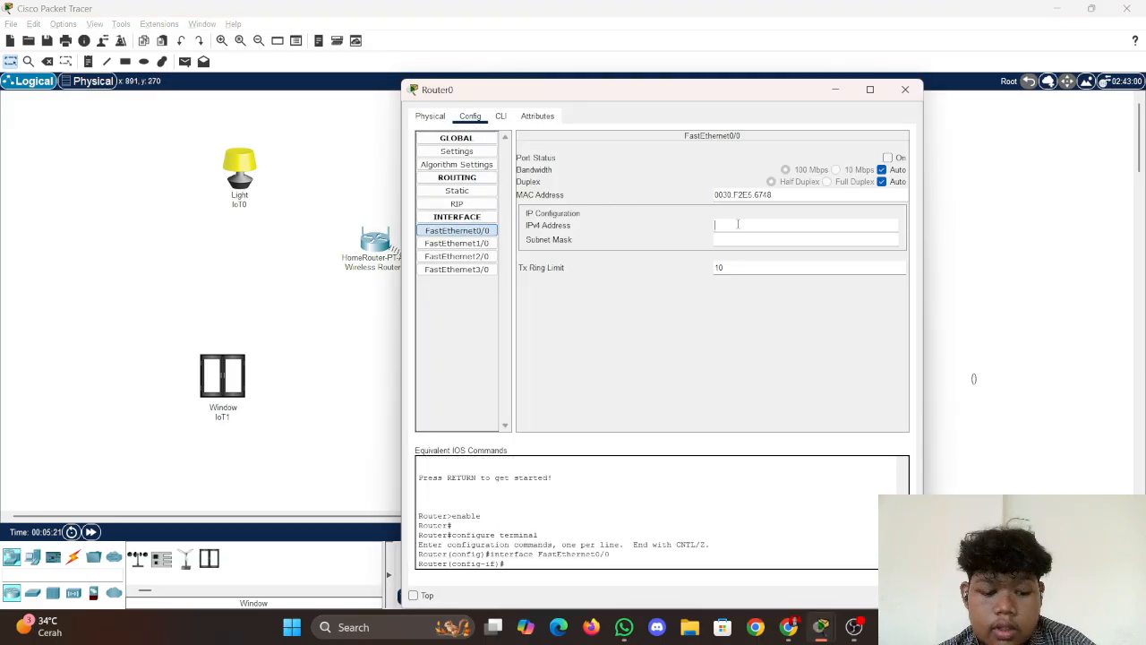
key("ctrl+v")
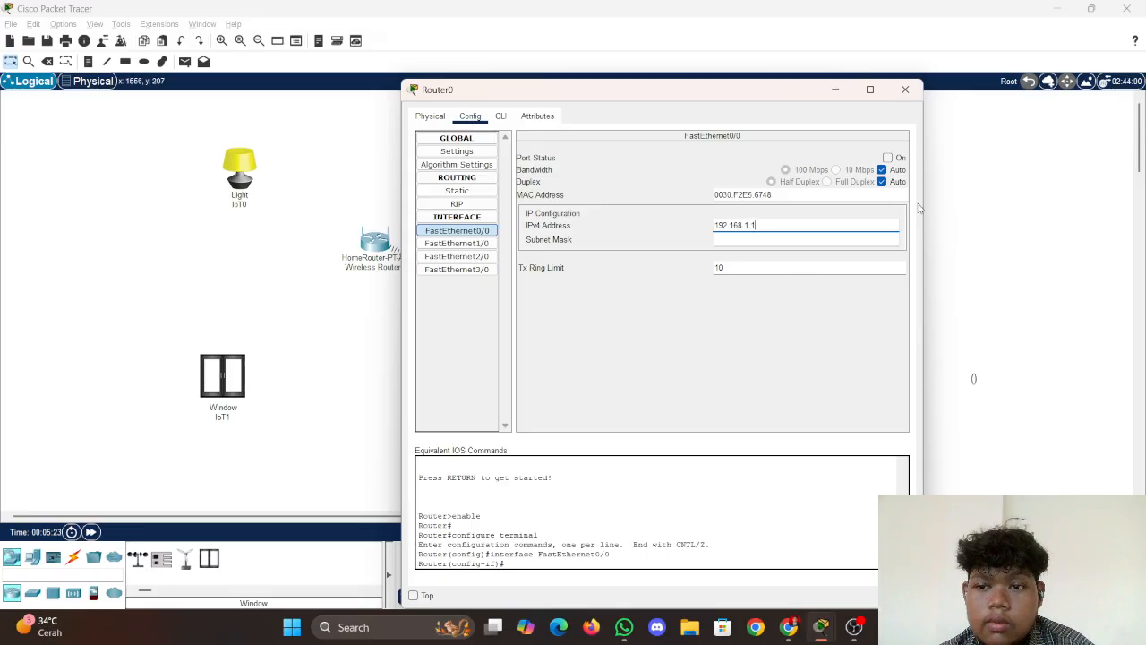
left_click(936, 172)
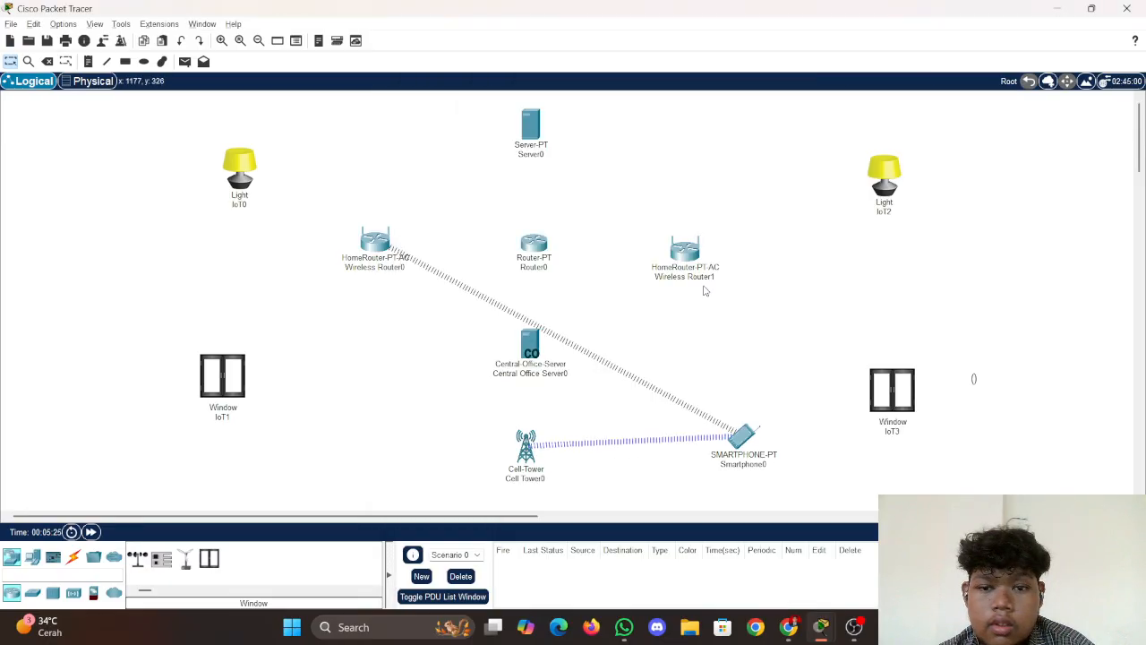
Open Router0's FastEthernet1/0 settings, then switch to the Praktikum 4 document to check the router's Eth2 address
left_click(534, 268)
left_click(457, 245)
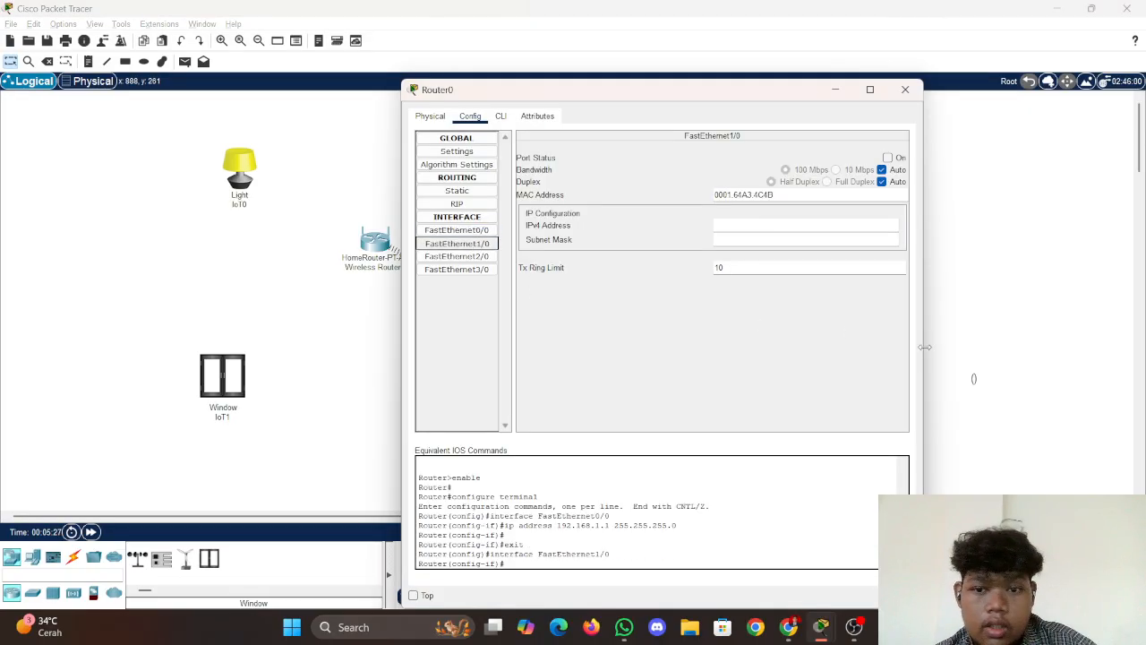
left_click(1007, 337)
key("alt+Tab")
key("alt+Tab")
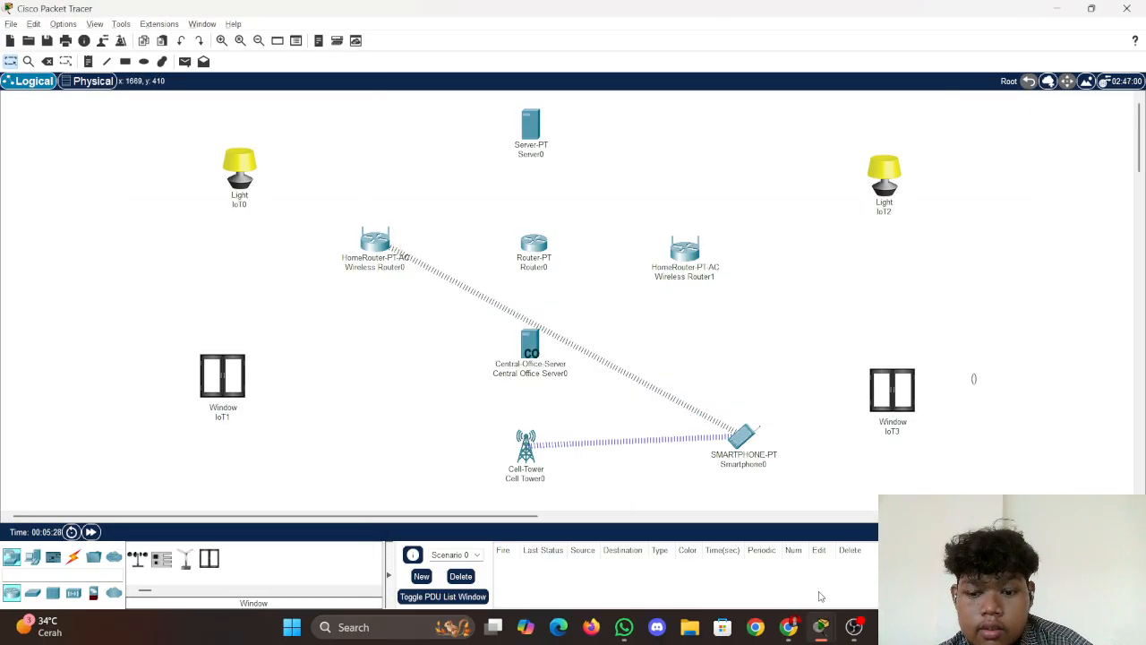
left_click(788, 627)
scroll(662, 410, "down", 1)
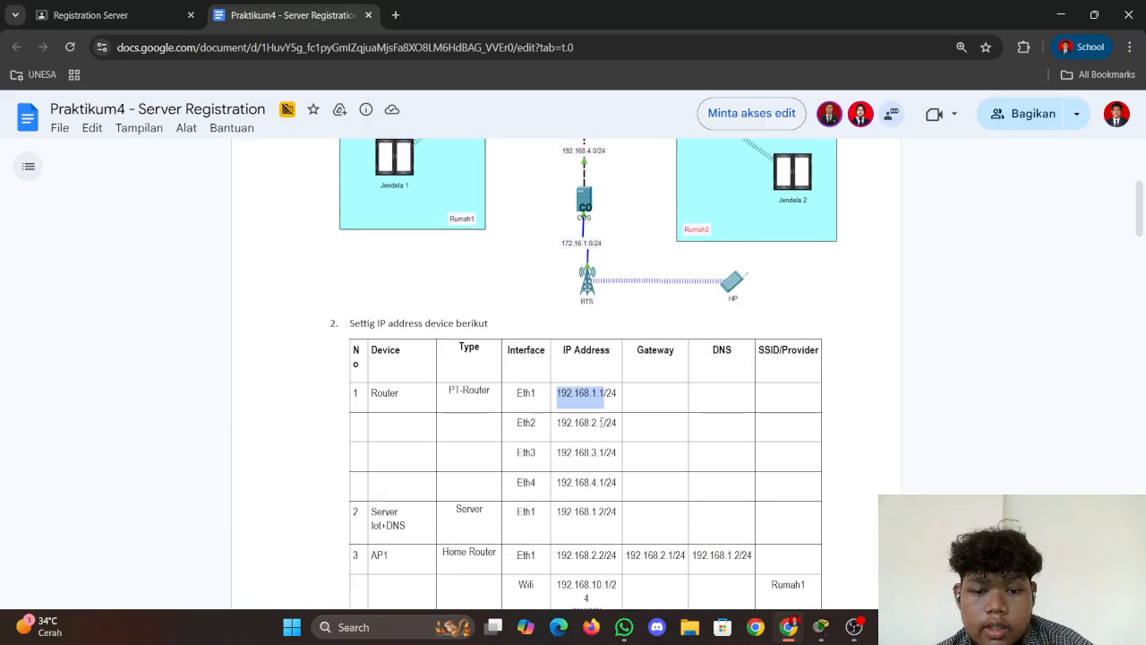
Return to Packet Tracer and set Router0's FastEthernet1/0 IPv4 address to 192.168.2.1
key("alt+Tab")
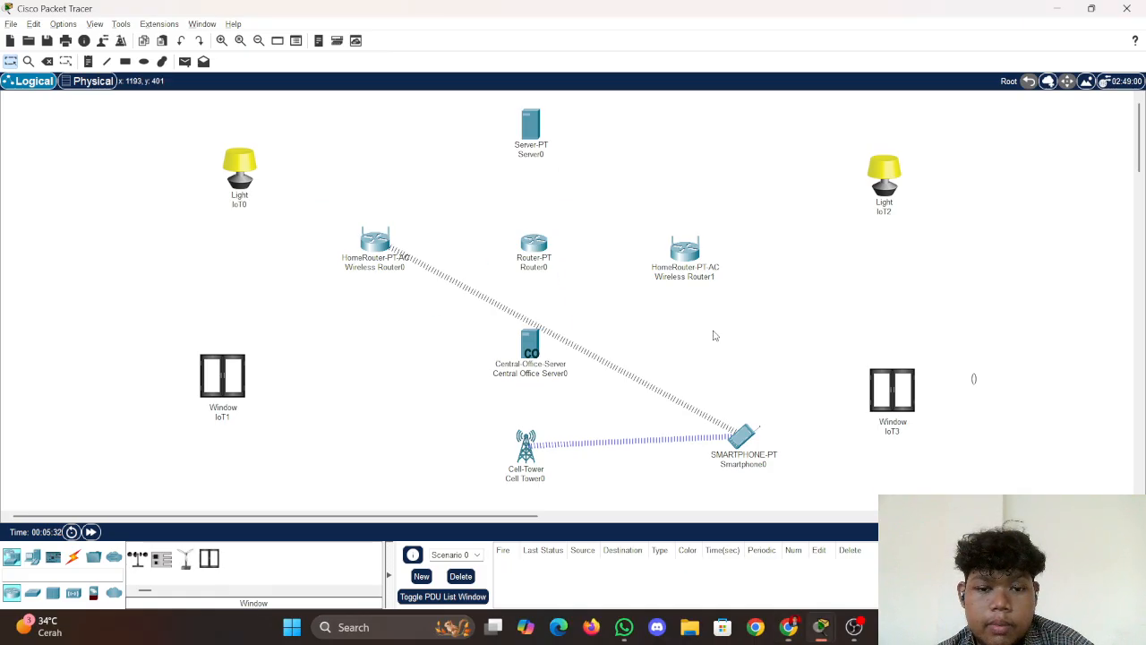
left_click(530, 252)
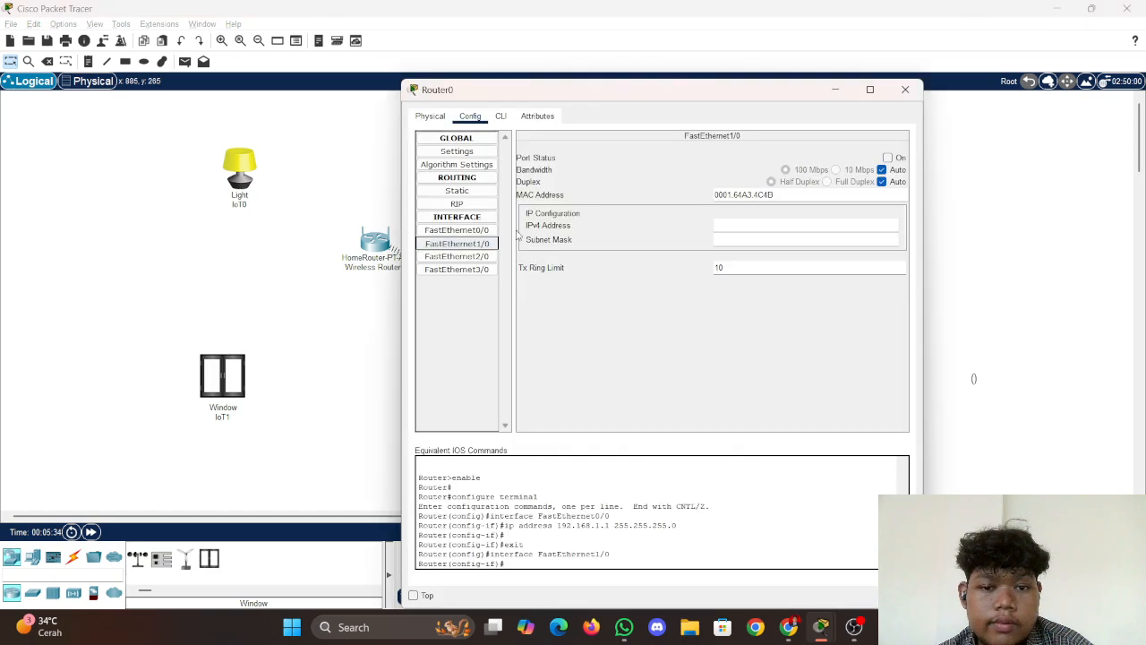
left_click(455, 247)
left_click(736, 228)
key("ctrl+v")
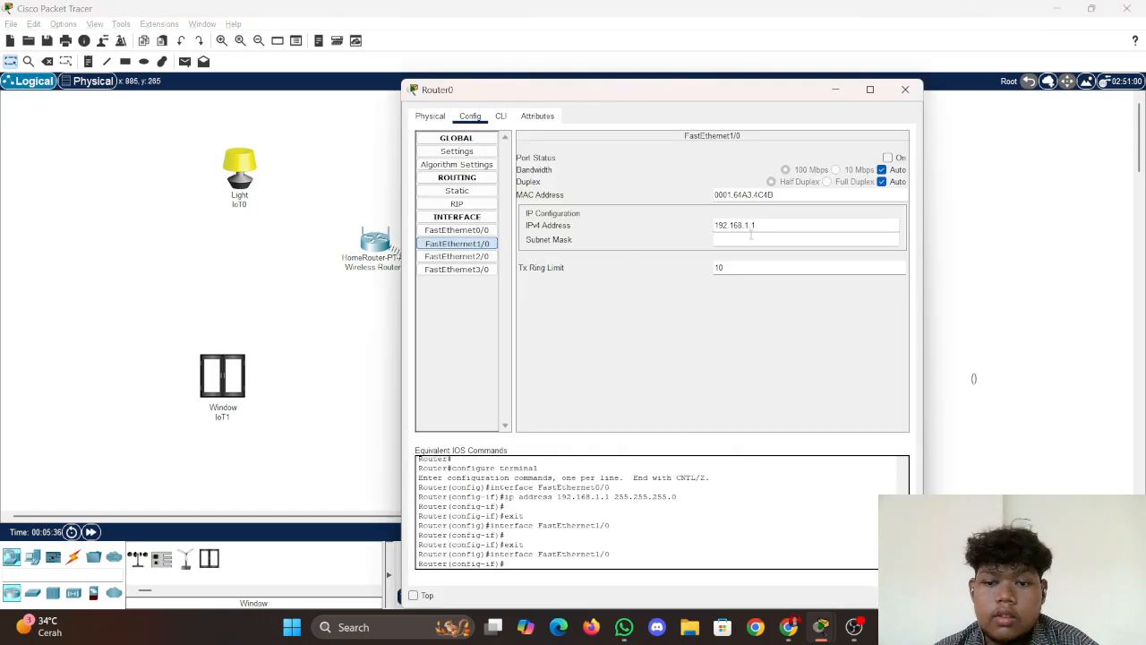
left_click(746, 234)
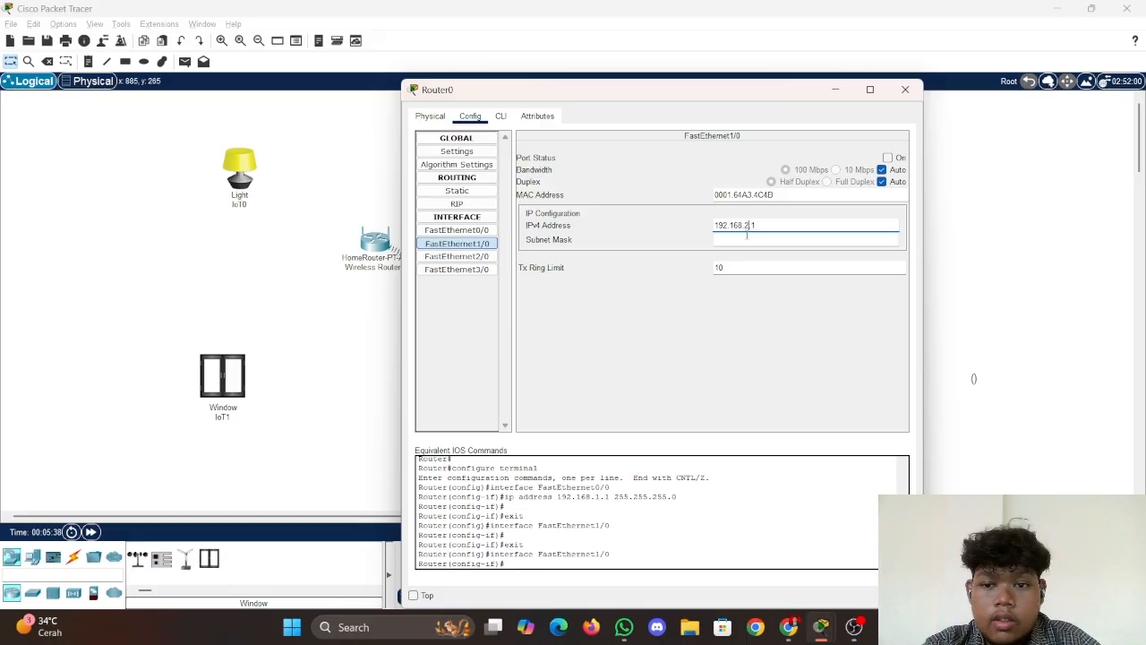
Set Router0's FastEthernet2/0 IPv4 address to 192.168.3.1 and enter the table's Eth4 address 192.168.4.1 for FastEthernet3/0
left_click(480, 260)
left_click(753, 224)
key("ctrl+v")
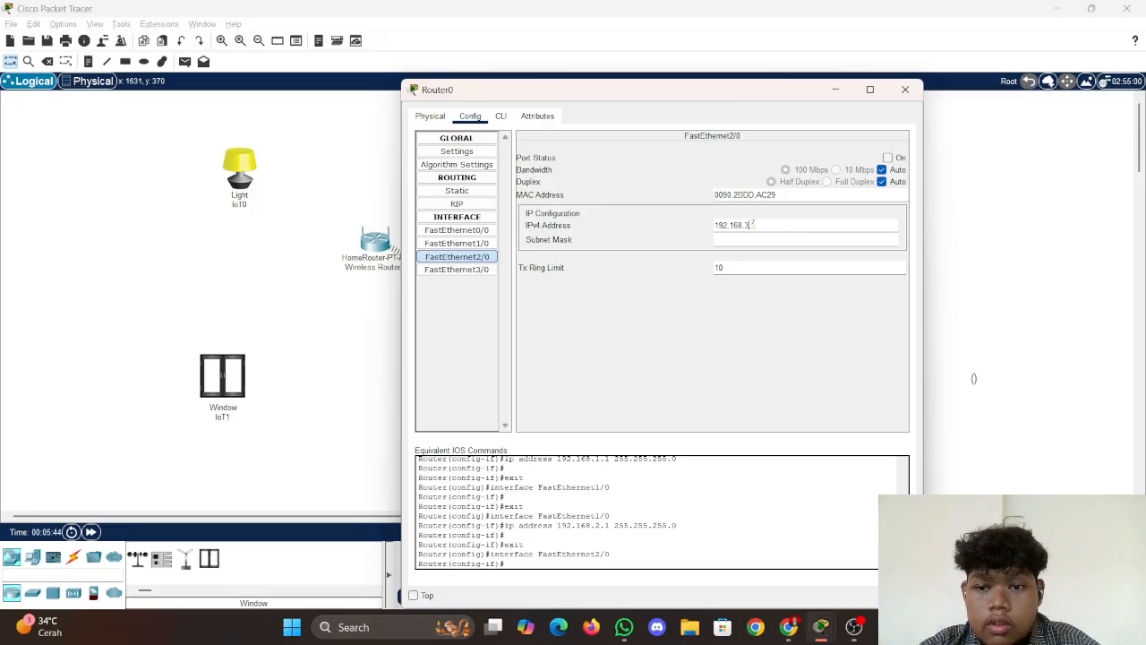
left_click(457, 269)
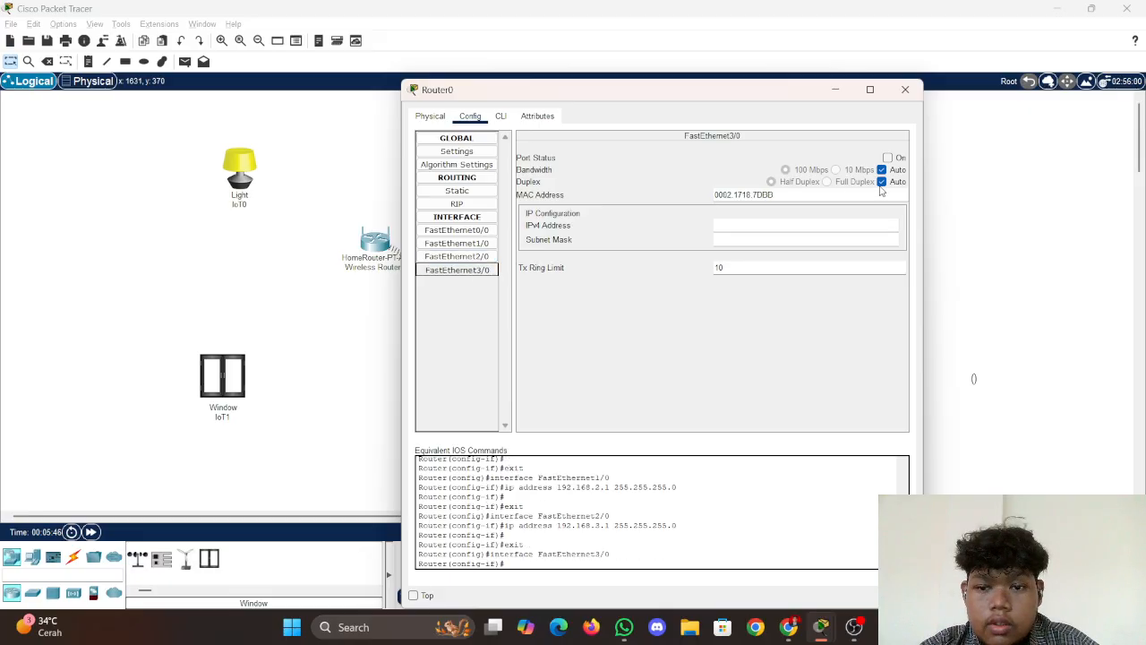
left_click(790, 230)
key("ctrl+v")
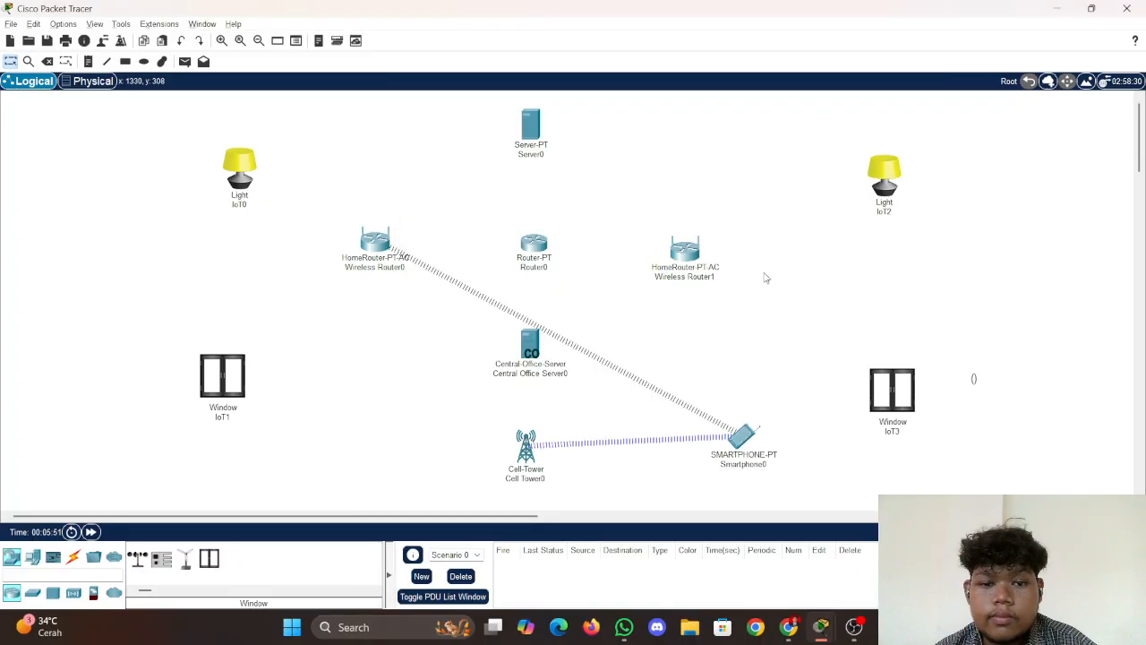
Switch to the Praktikum 4 document and read the IP address listed for the IoT and DNS server
scroll(537, 268, "down", 2)
scroll(573, 296, "up", 2)
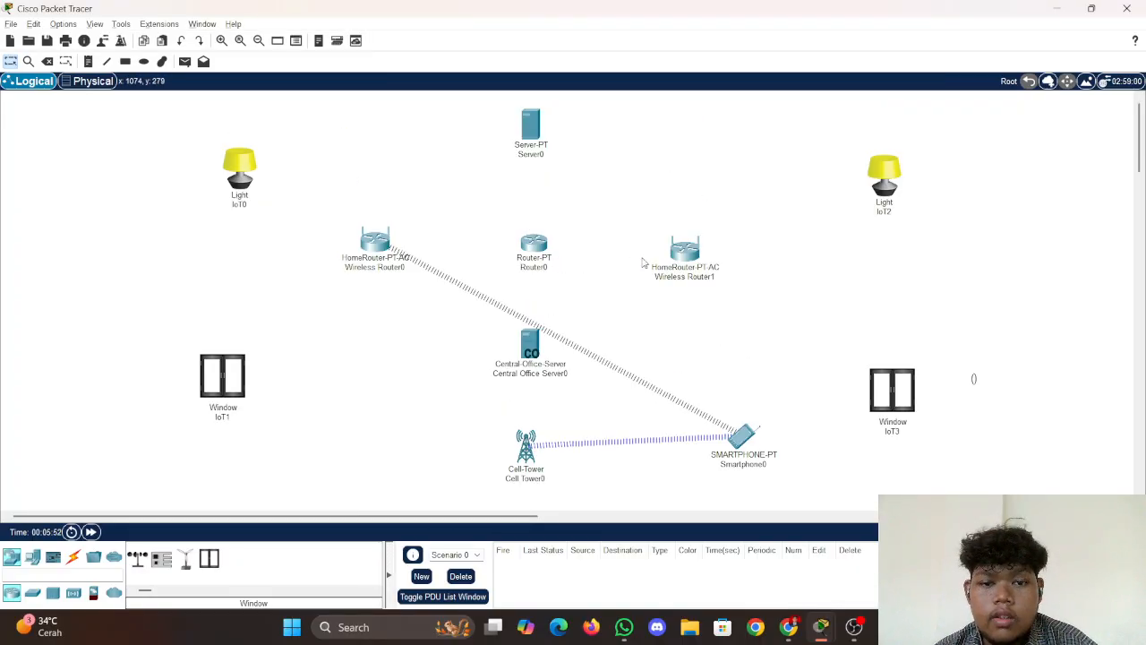
scroll(671, 363, "down", 2)
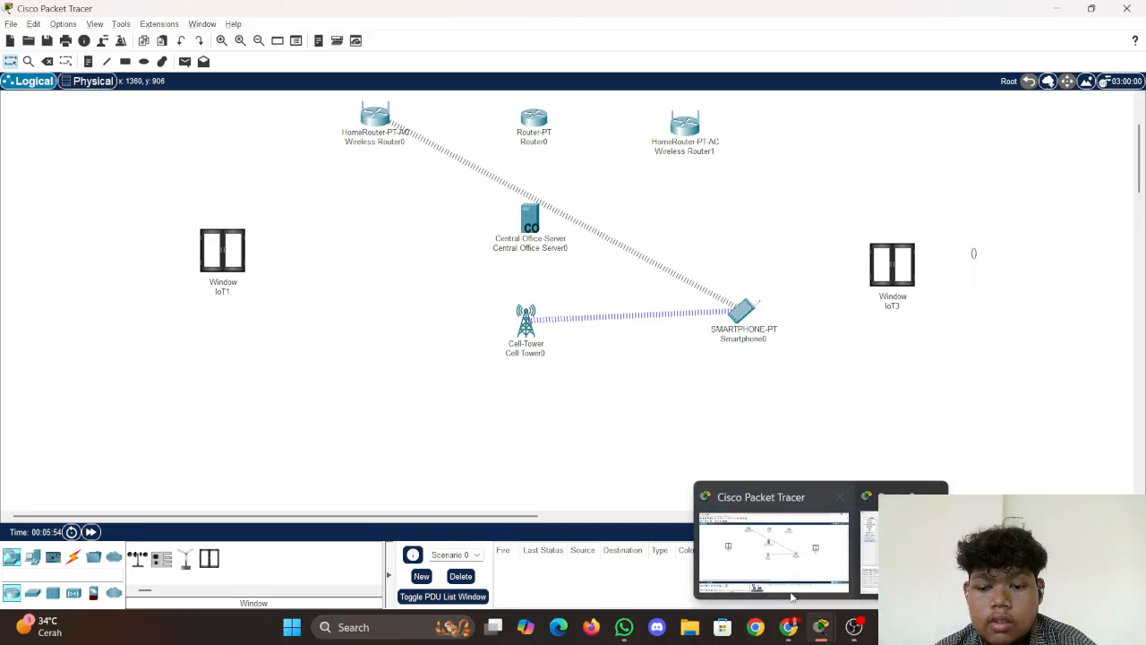
left_click(796, 629)
scroll(456, 285, "down", 2)
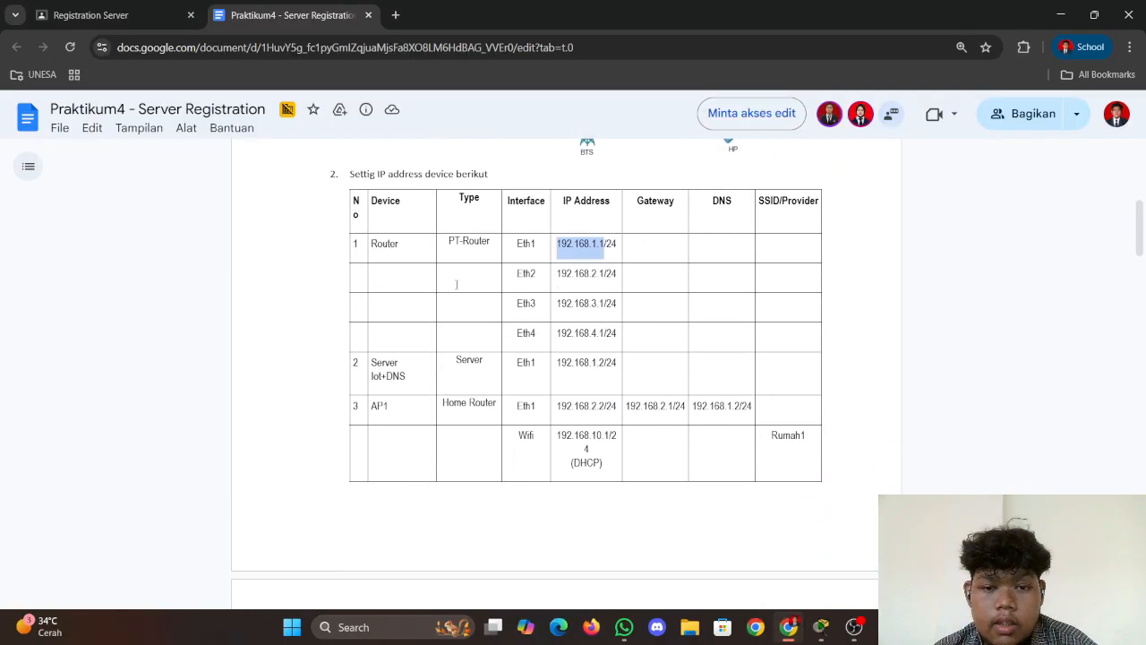
scroll(548, 322, "down", 1)
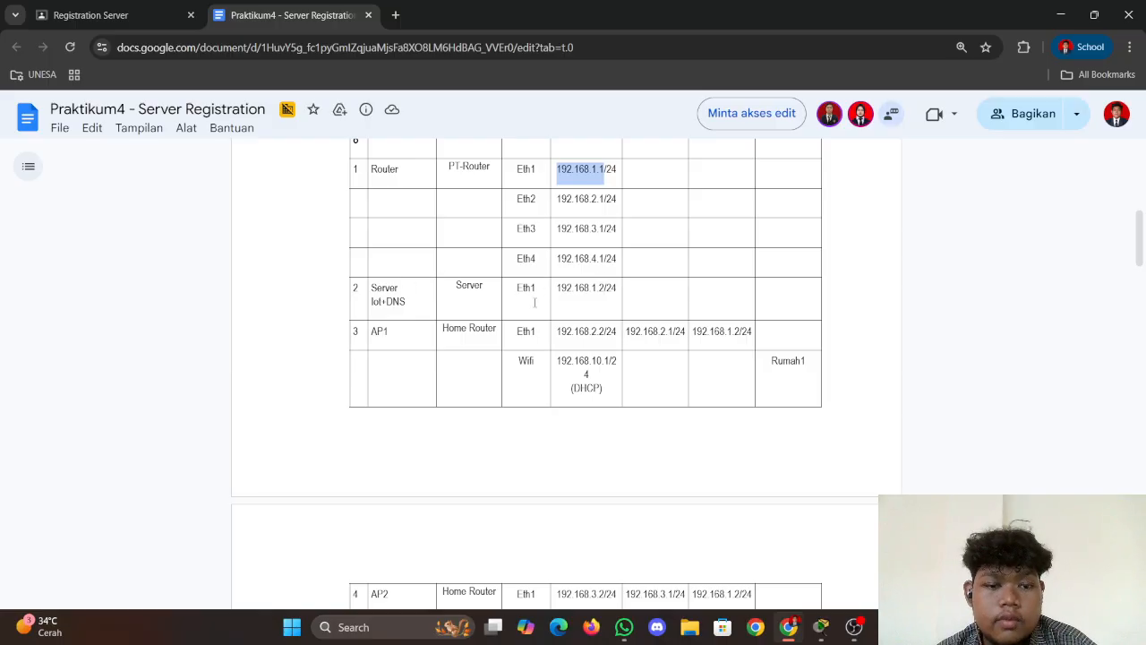
scroll(651, 324, "up", 1)
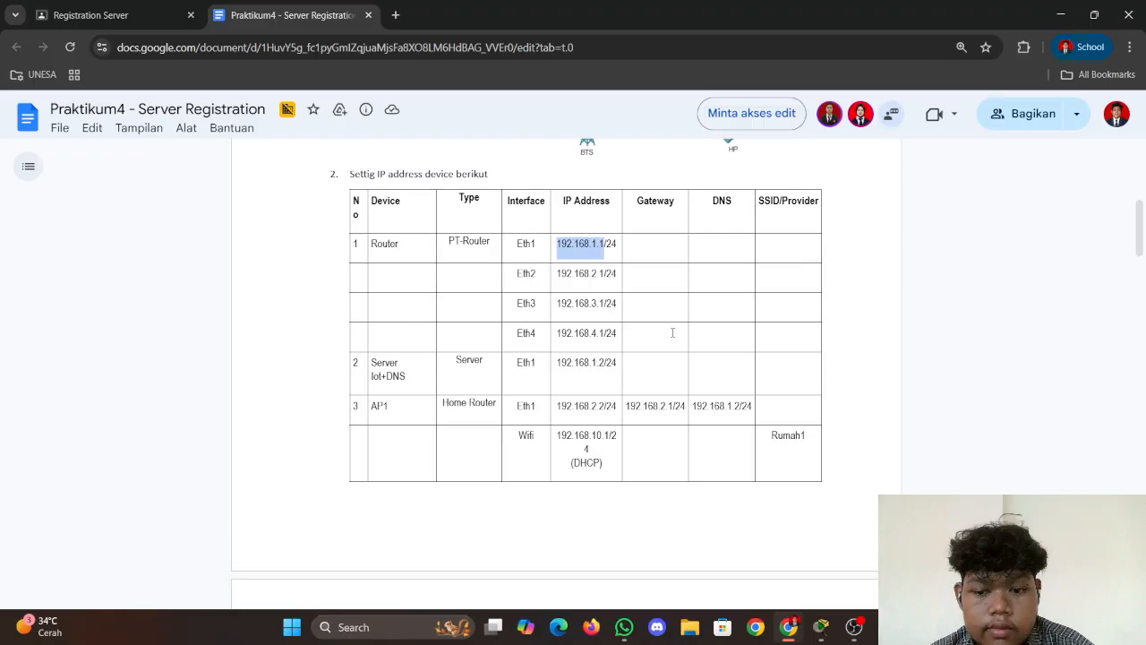
Return to Packet Tracer and give Server0's FastEthernet0 the static IPv4 address 192.168.1.2 with subnet mask 255.255.255.0
mouse_move(821, 627)
left_click(761, 564)
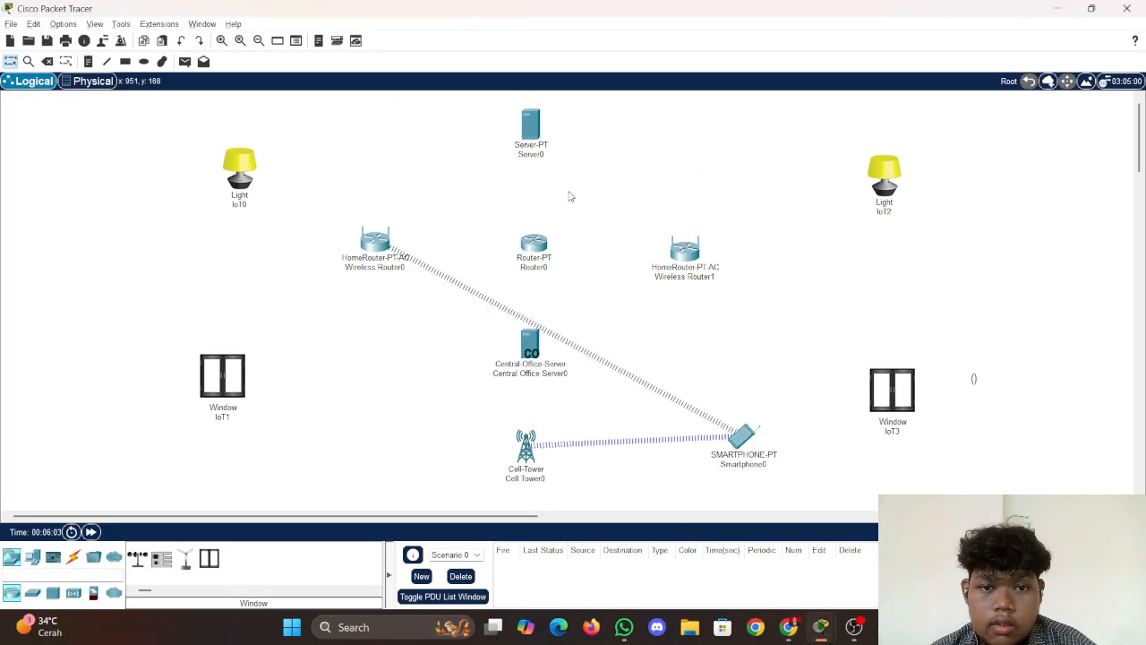
left_click(532, 123)
left_click(470, 116)
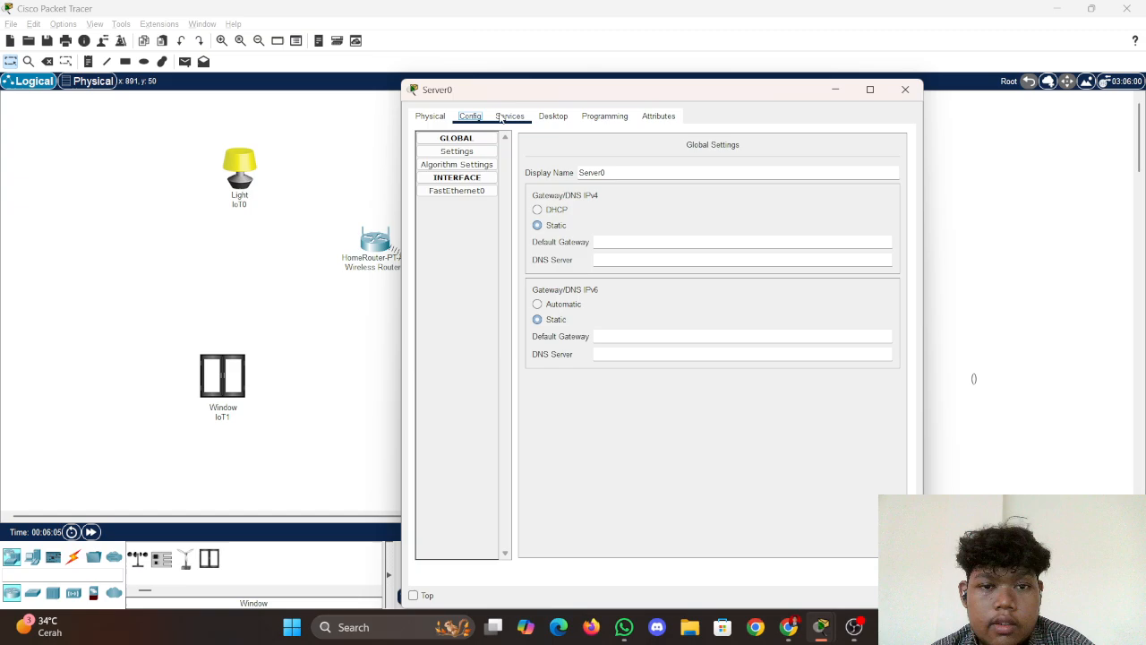
left_click(483, 192)
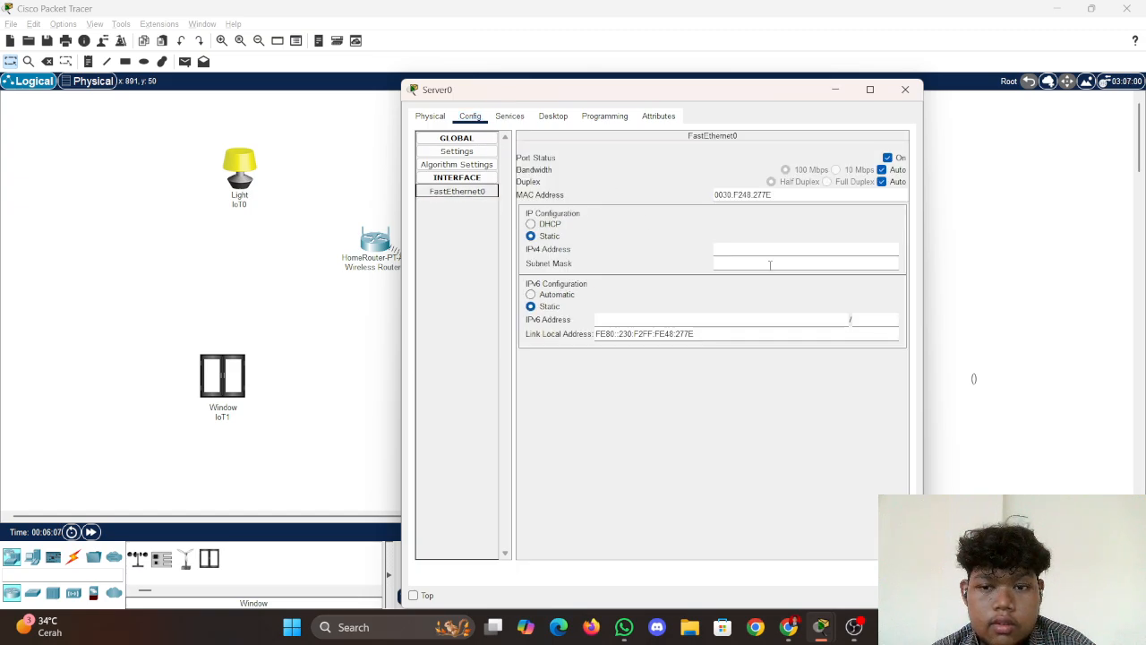
left_click(748, 251)
type("19")
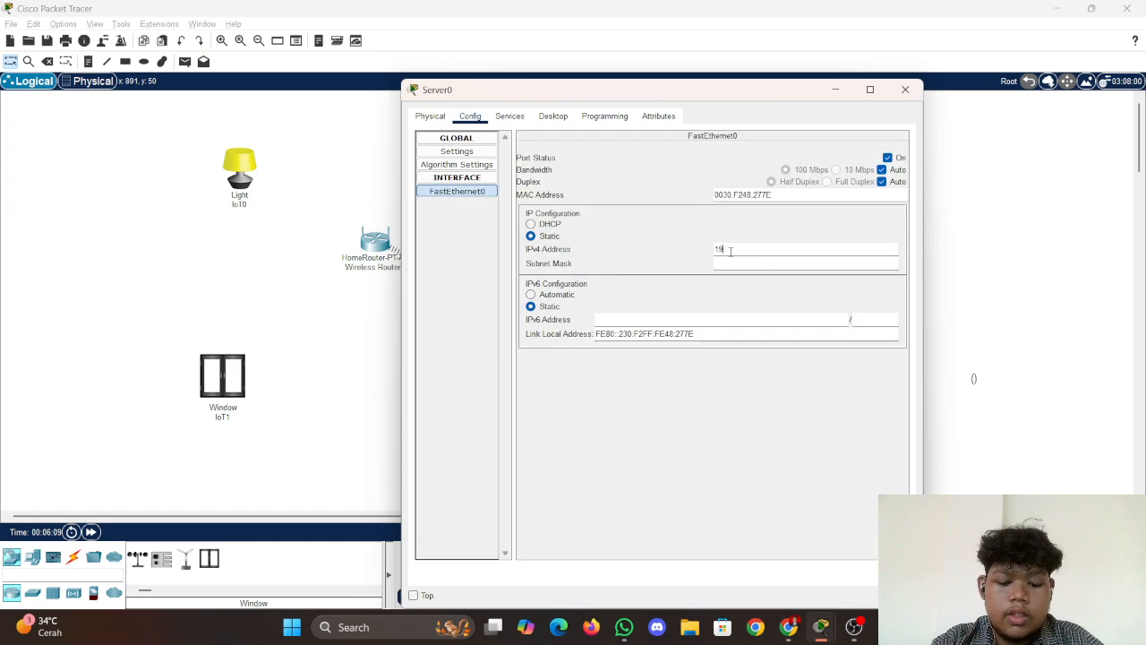
type("2.168.1.2")
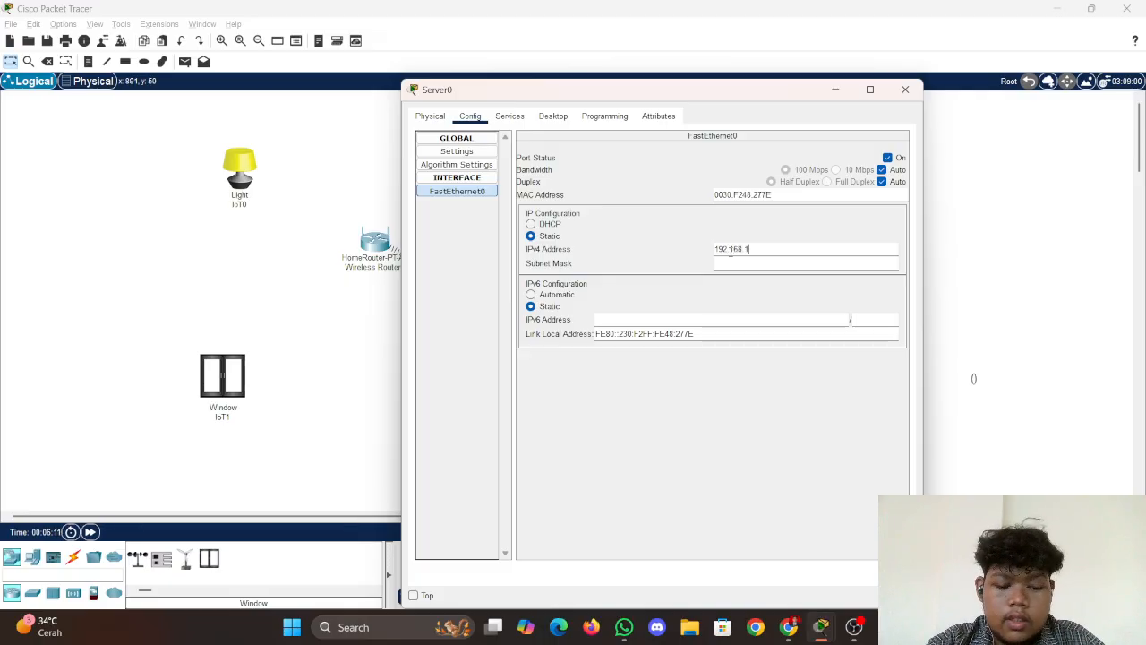
left_click(782, 262)
left_click(751, 293)
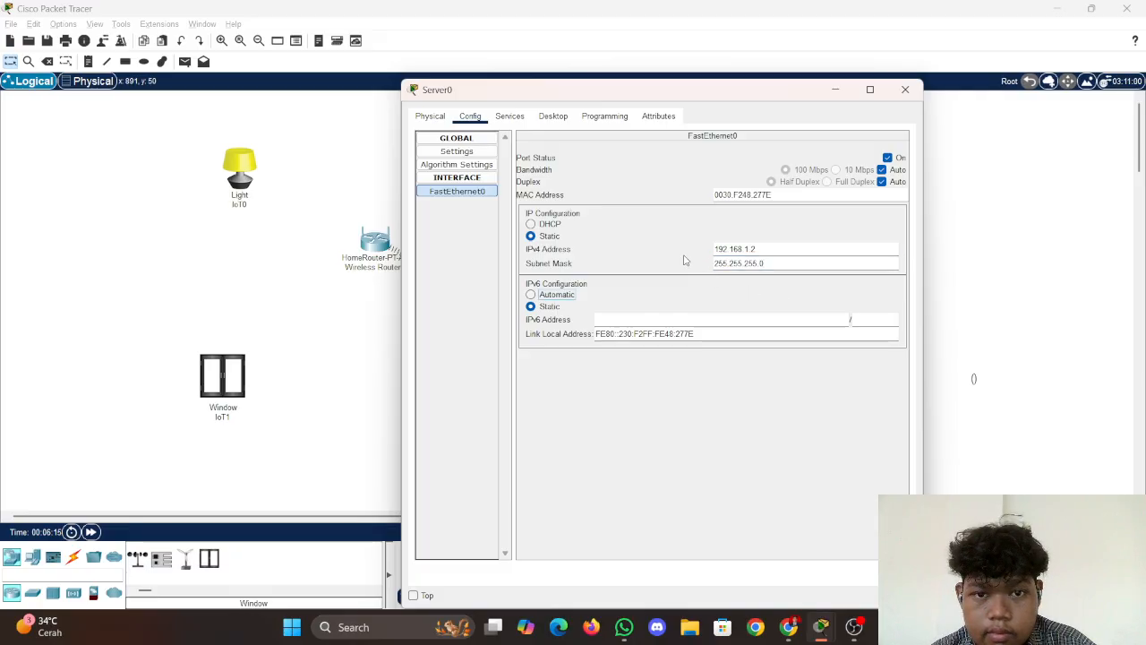
left_click(452, 150)
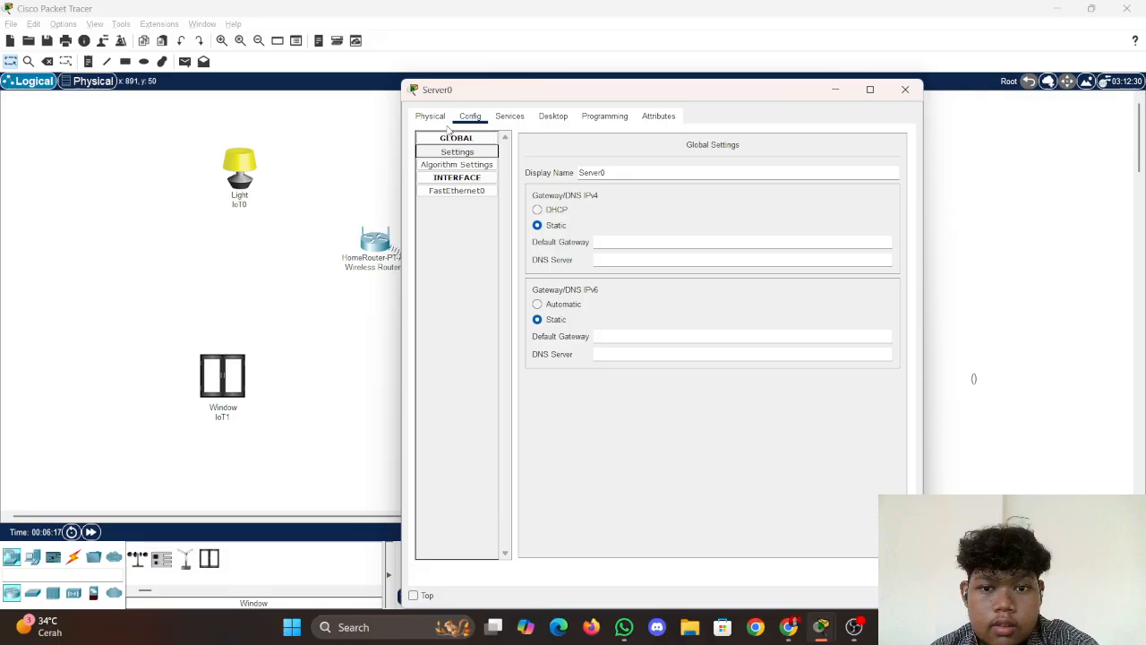
left_click(618, 244)
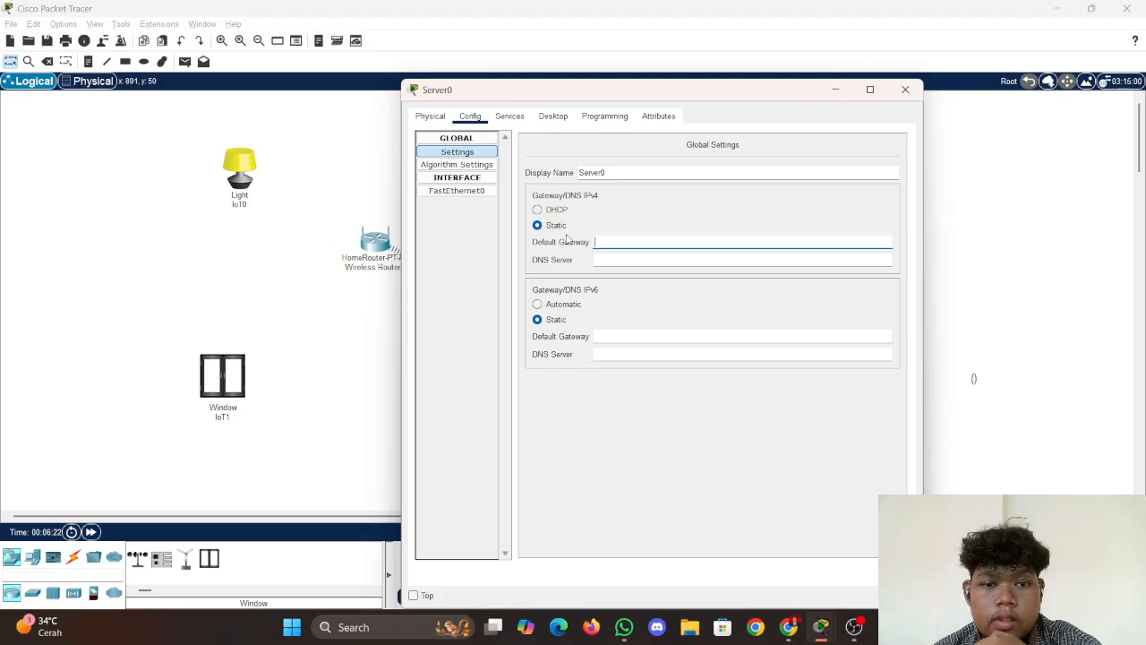
left_click(430, 115)
Turn on the IoT registration server service on Server0
left_click(509, 116)
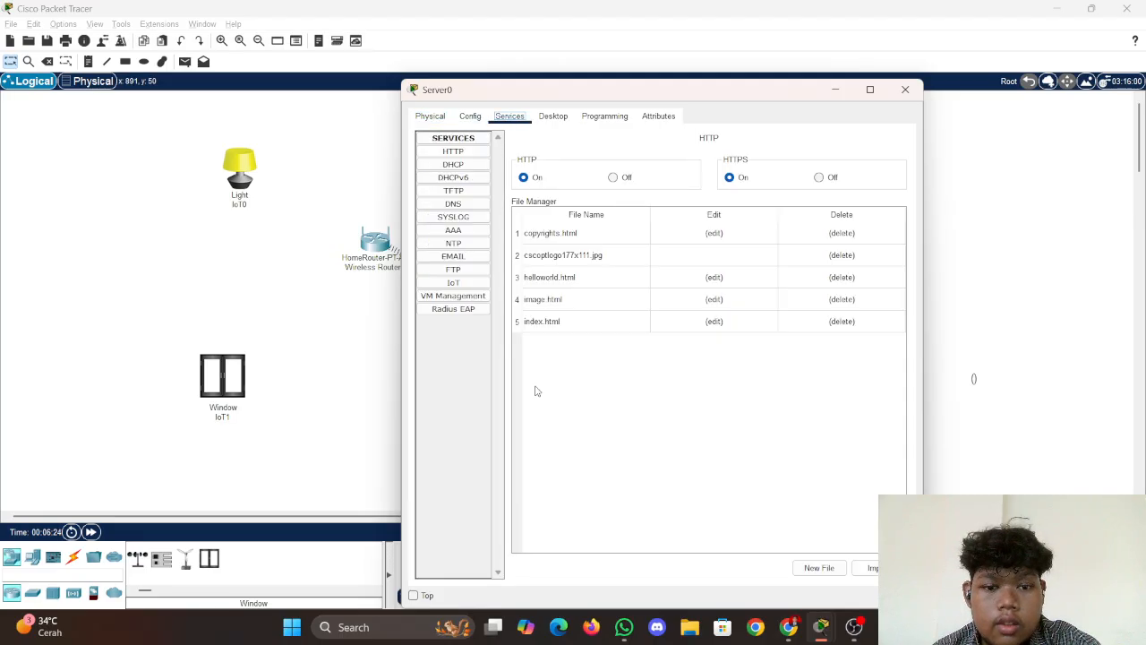
left_click(454, 282)
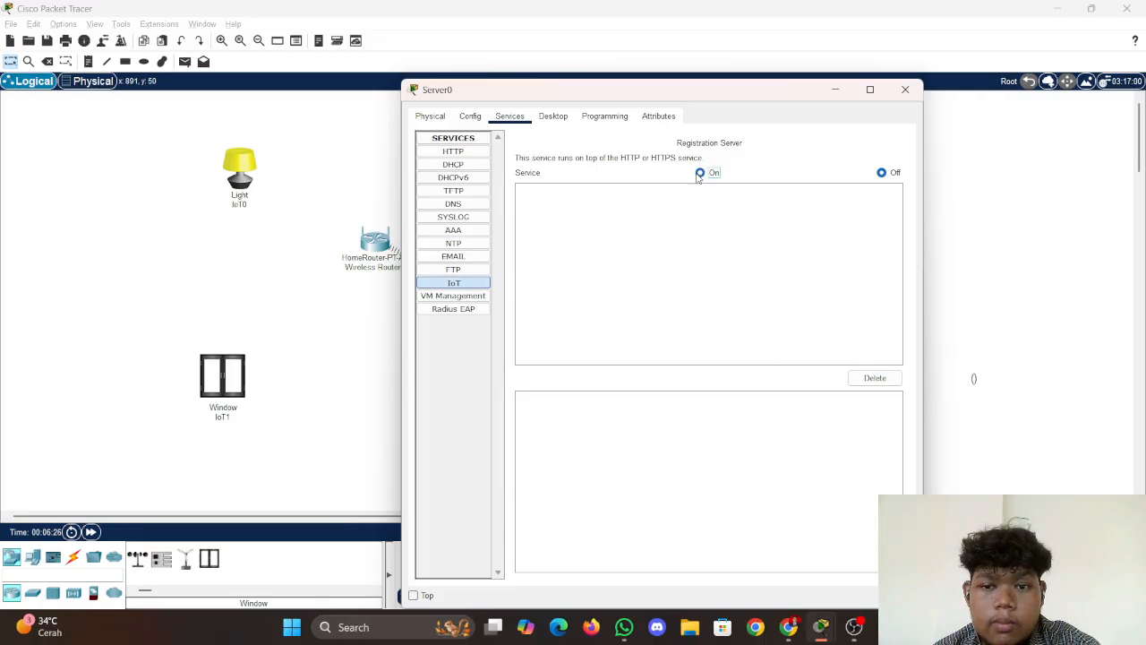
left_click(699, 172)
Add a DNS A record on Server0 named iot.net with the address 192.168.1.2
left_click(458, 217)
left_click(469, 205)
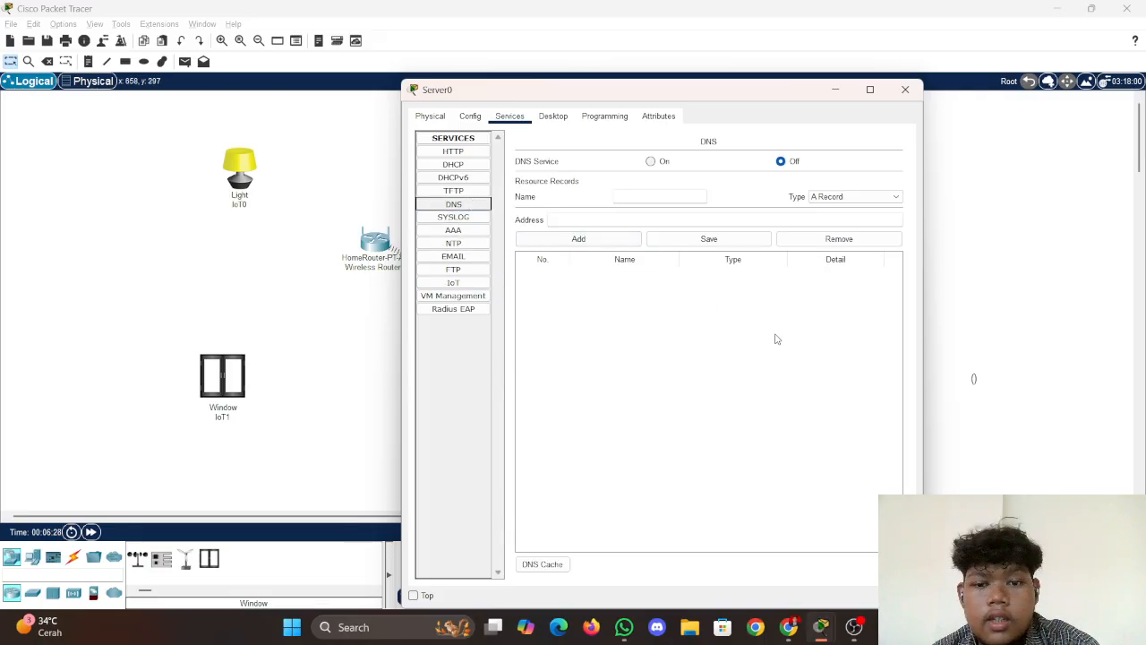
left_click(696, 201)
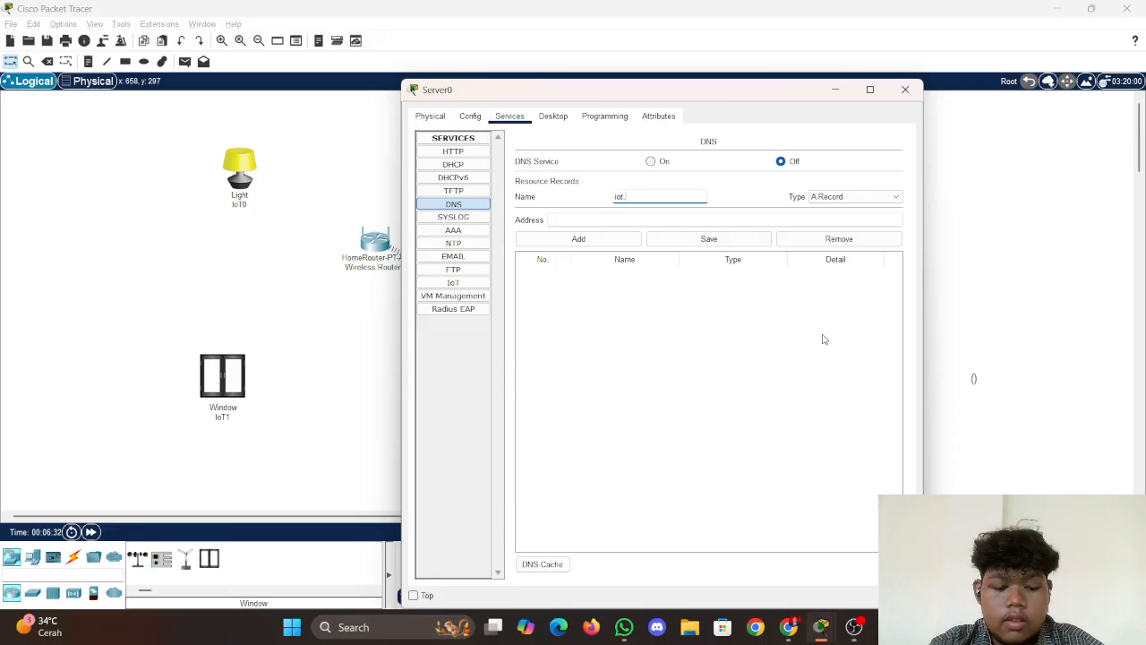
left_click(739, 221)
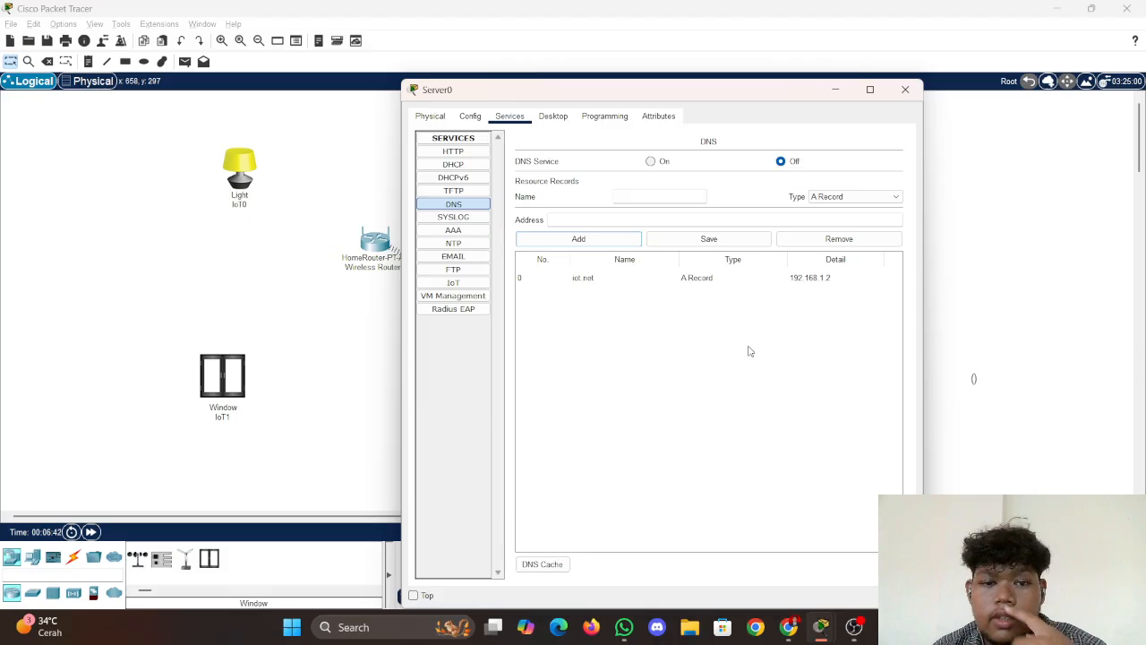
Set Server0's static IPv4 default gateway to 192.168.1.1 and its DNS server to 192.168.1.2
left_click(470, 116)
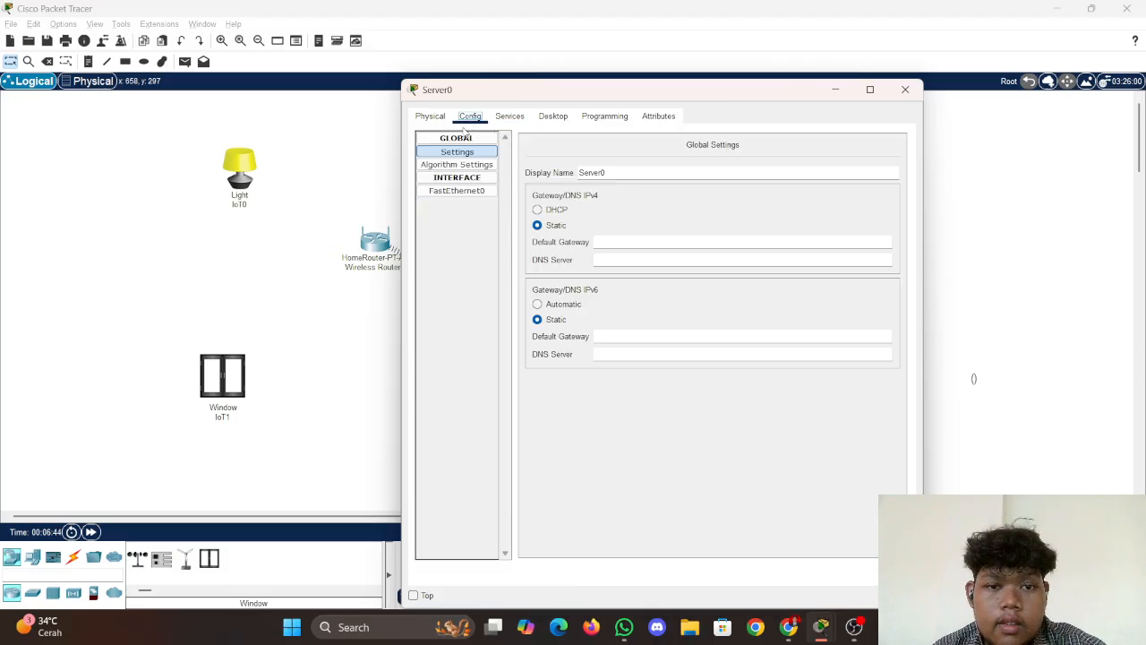
left_click(620, 242)
type("192.16")
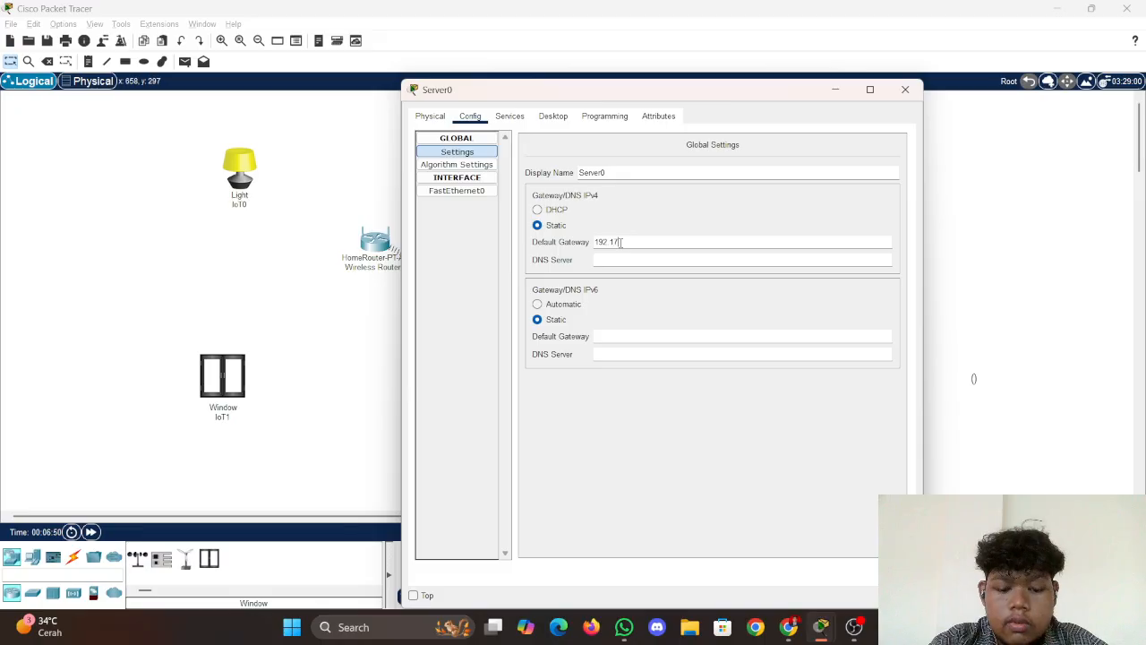
type("7")
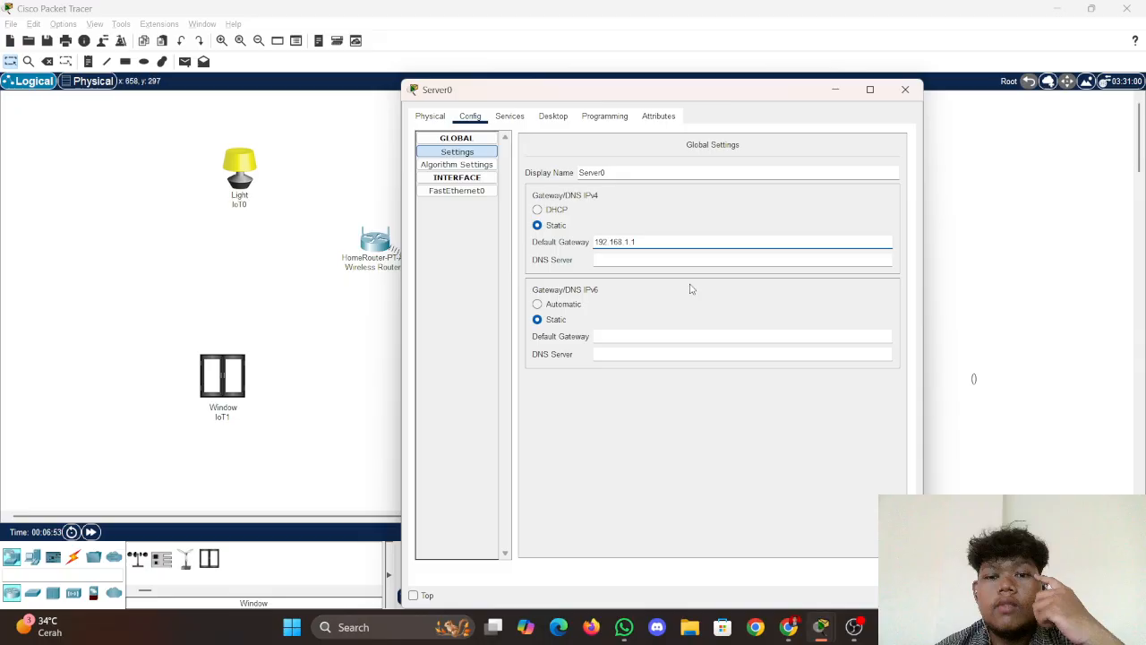
left_click(668, 259)
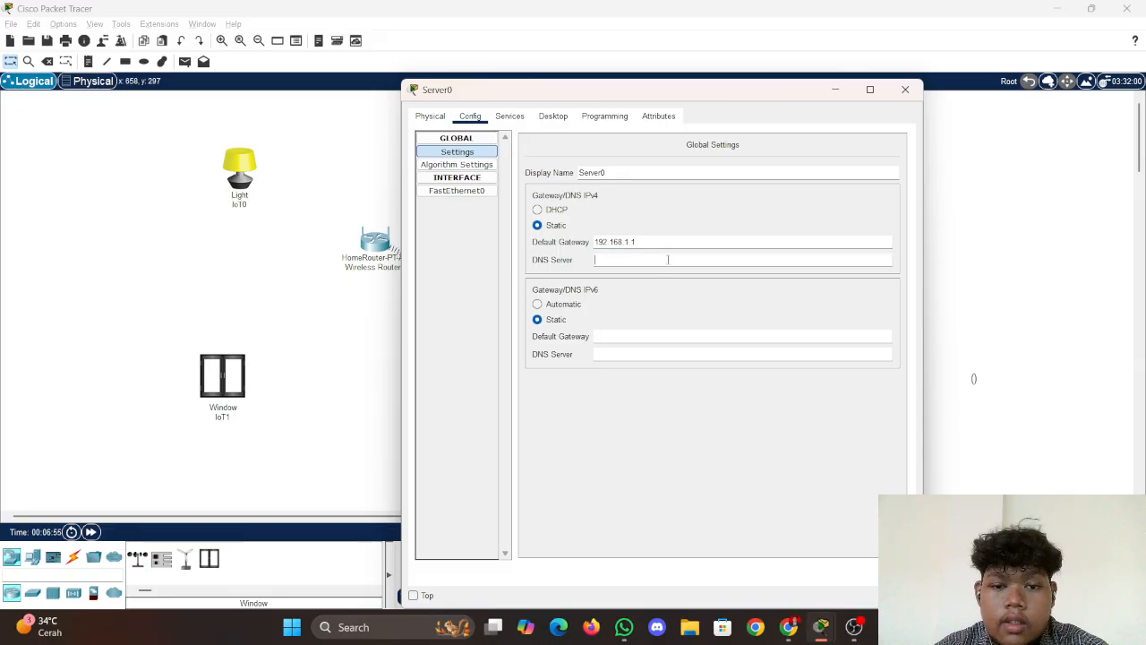
type("192.168.1.2")
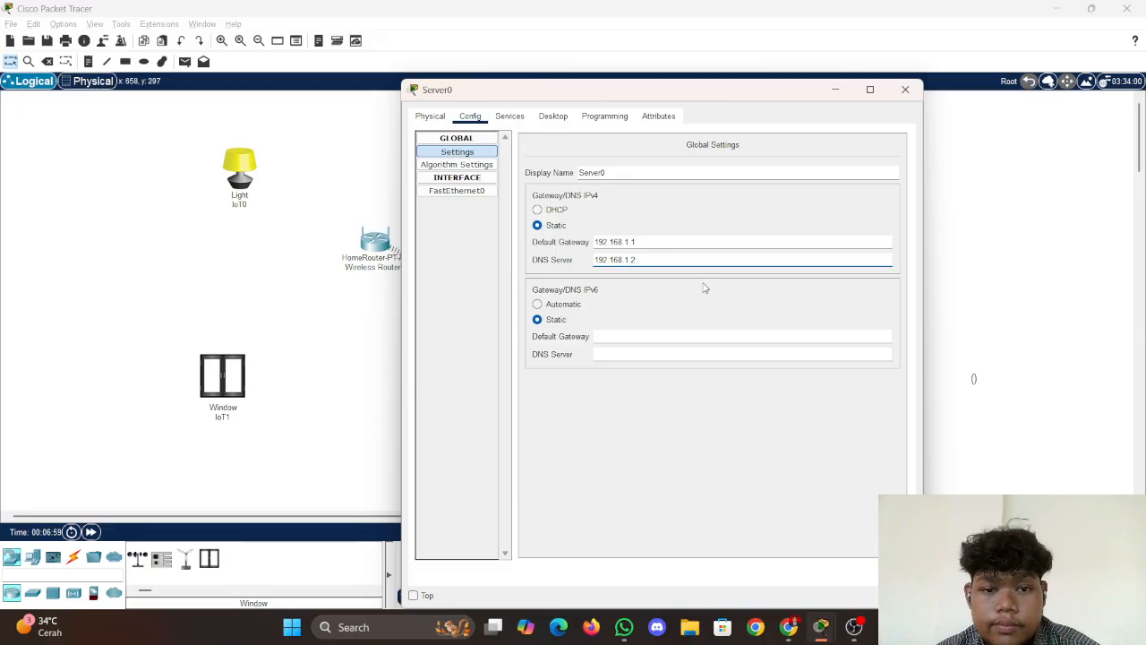
Review Server0's FastEthernet0 address settings, look through its services, desktop and programming pages, and minimize its window
left_click(456, 192)
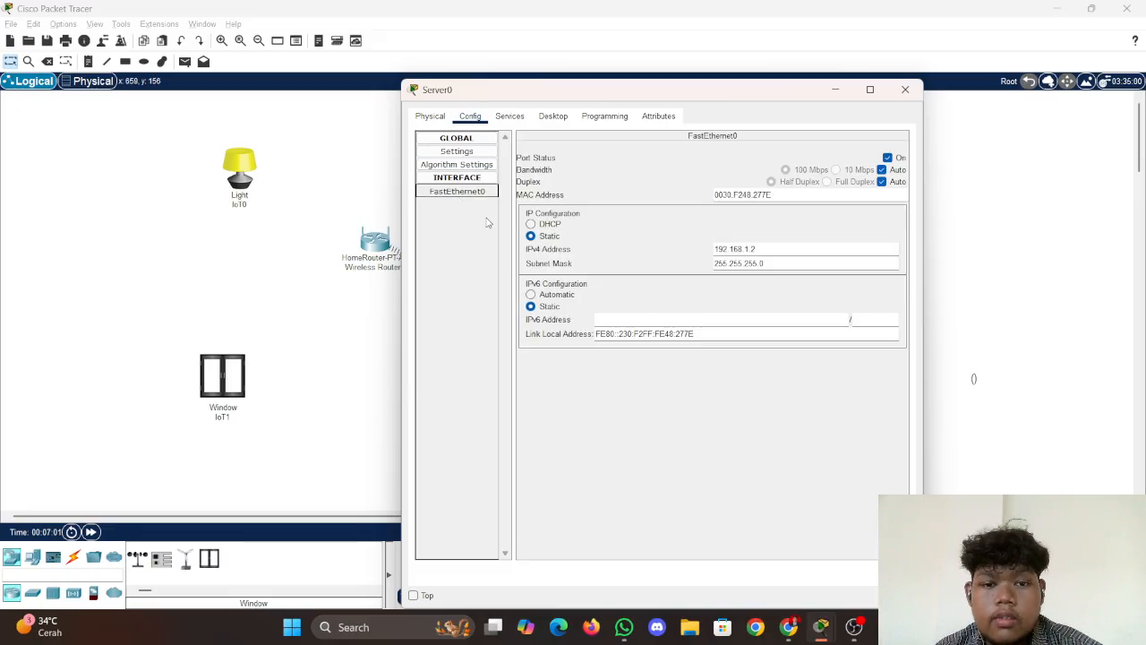
left_click(512, 118)
left_click(553, 120)
left_click(604, 115)
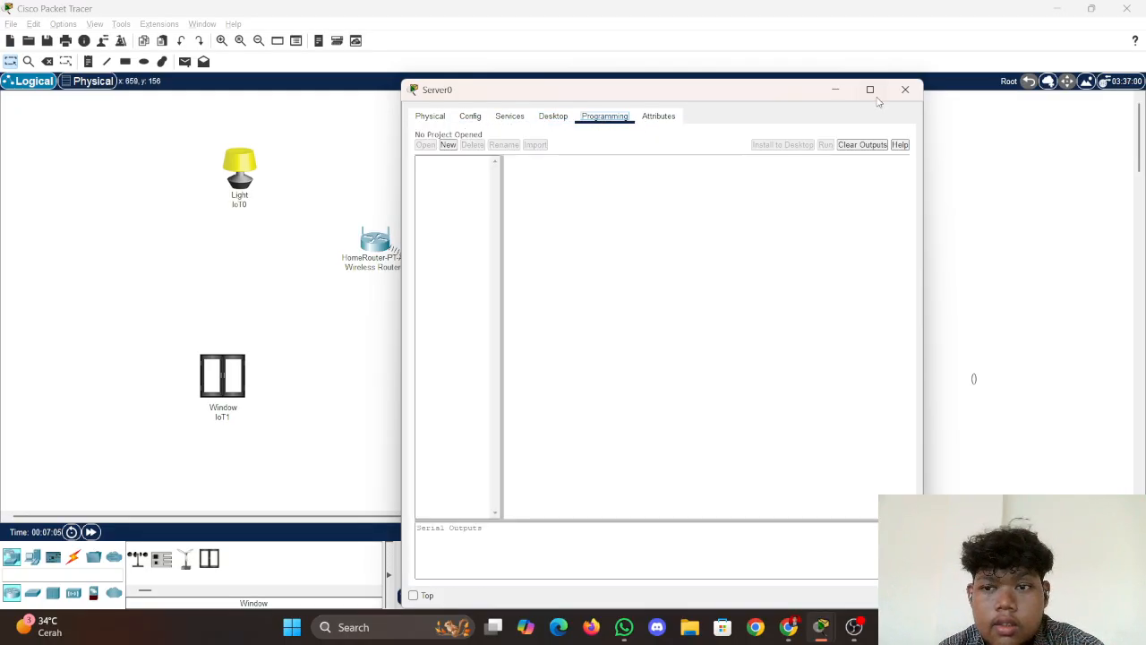
left_click(836, 89)
Read AP1's Eth1 IP address, gateway and DNS in the Praktikum 4 document and return to Packet Tracer
left_click(795, 634)
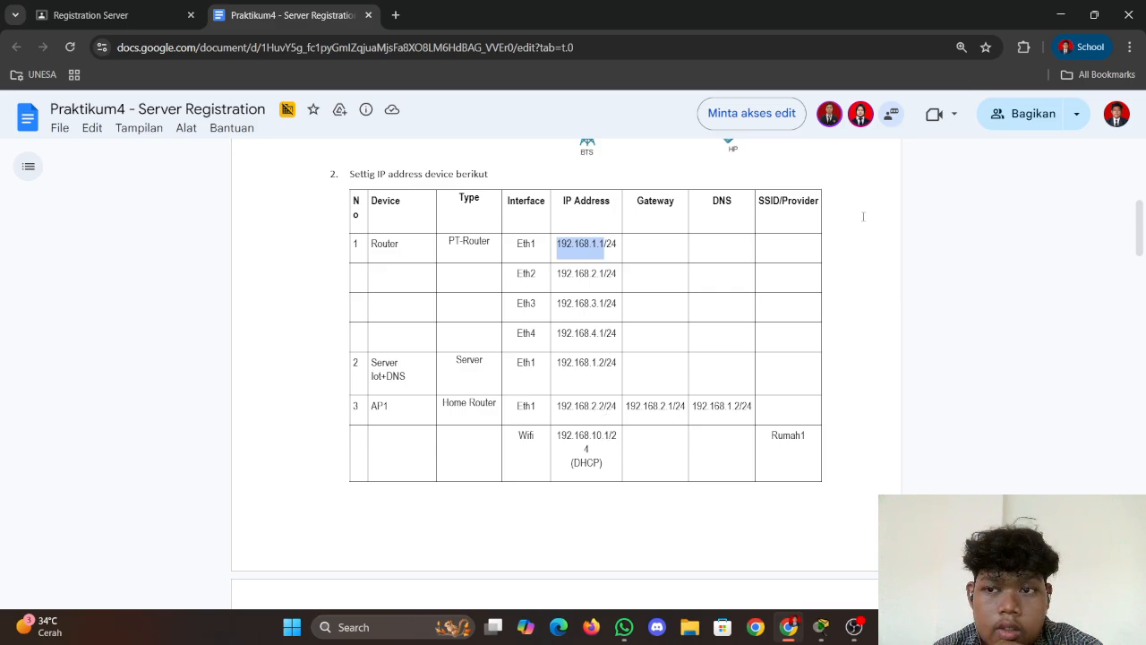
mouse_move(820, 627)
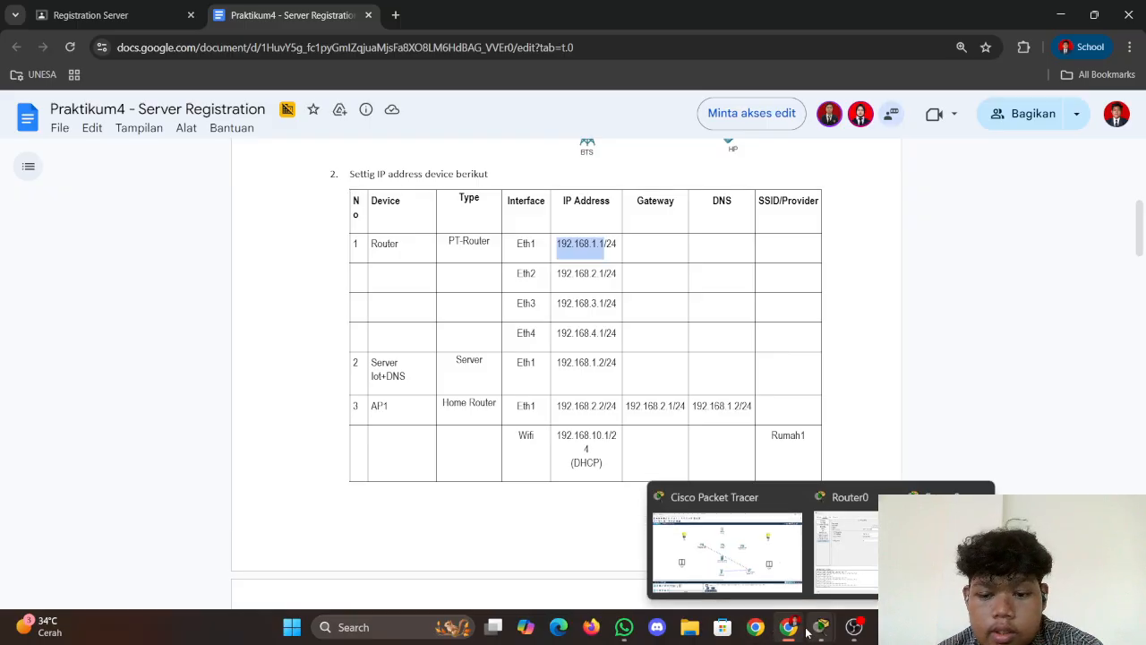
left_click(770, 582)
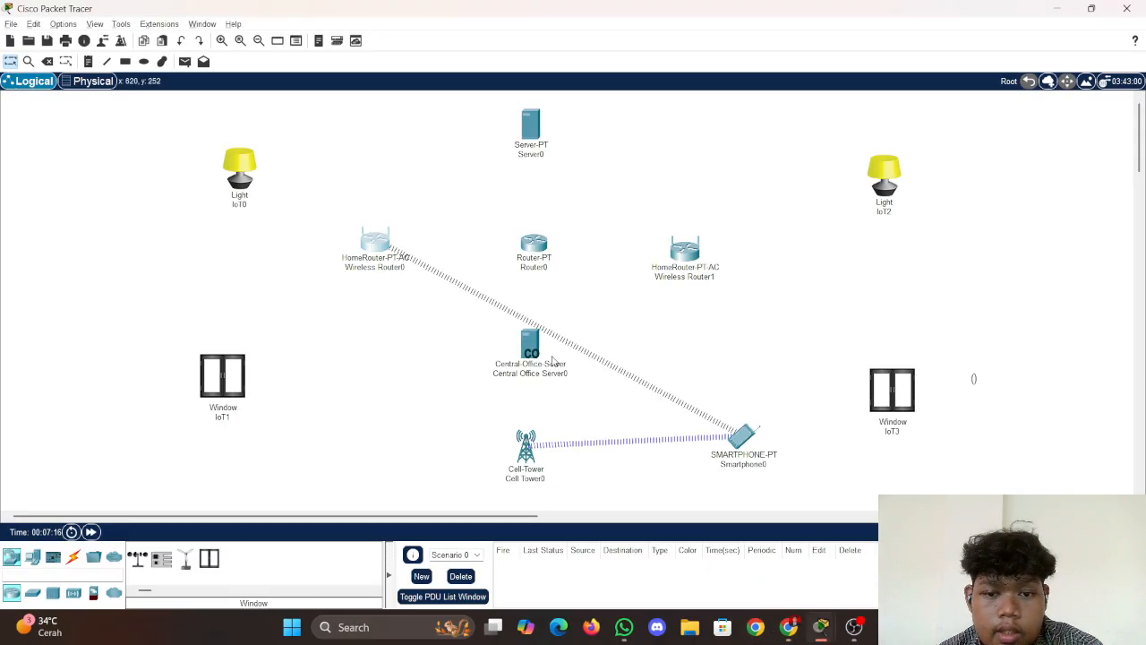
Set Wireless Router0's internet connection type to Static IP with the internet IP address 192.168.2.2
left_click(403, 279)
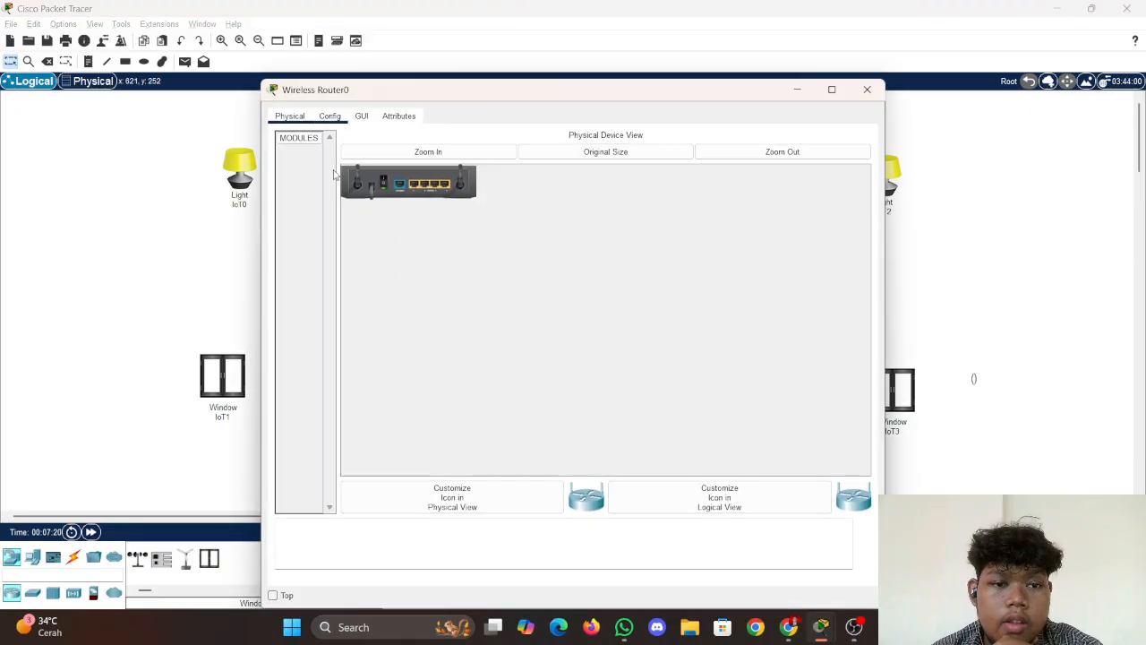
left_click(333, 117)
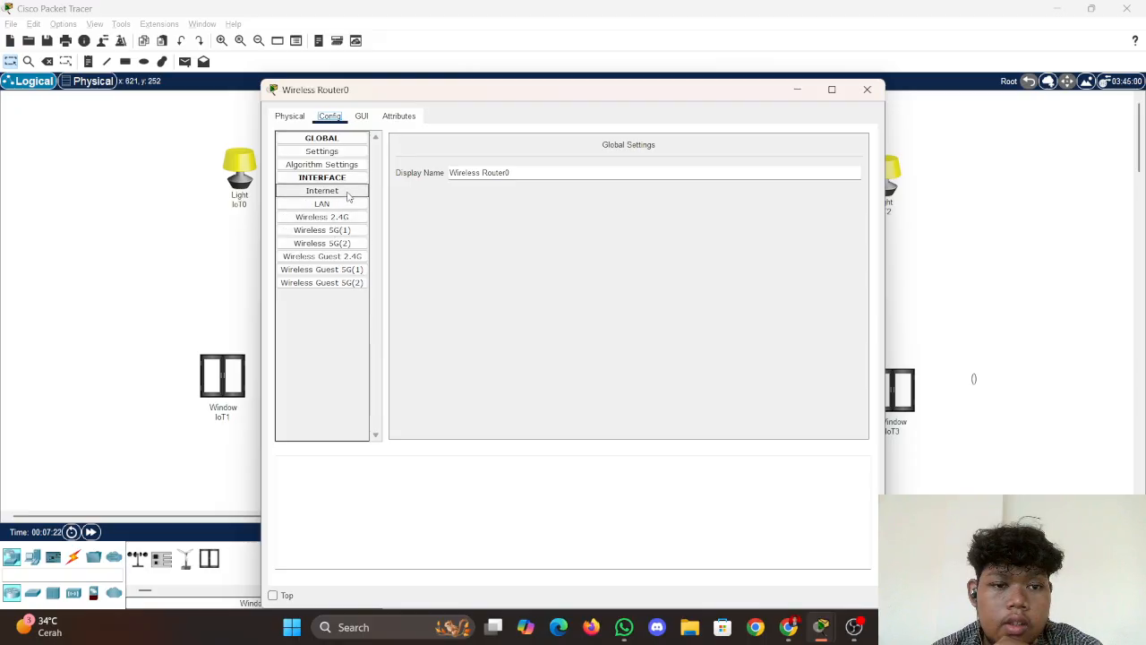
left_click(359, 119)
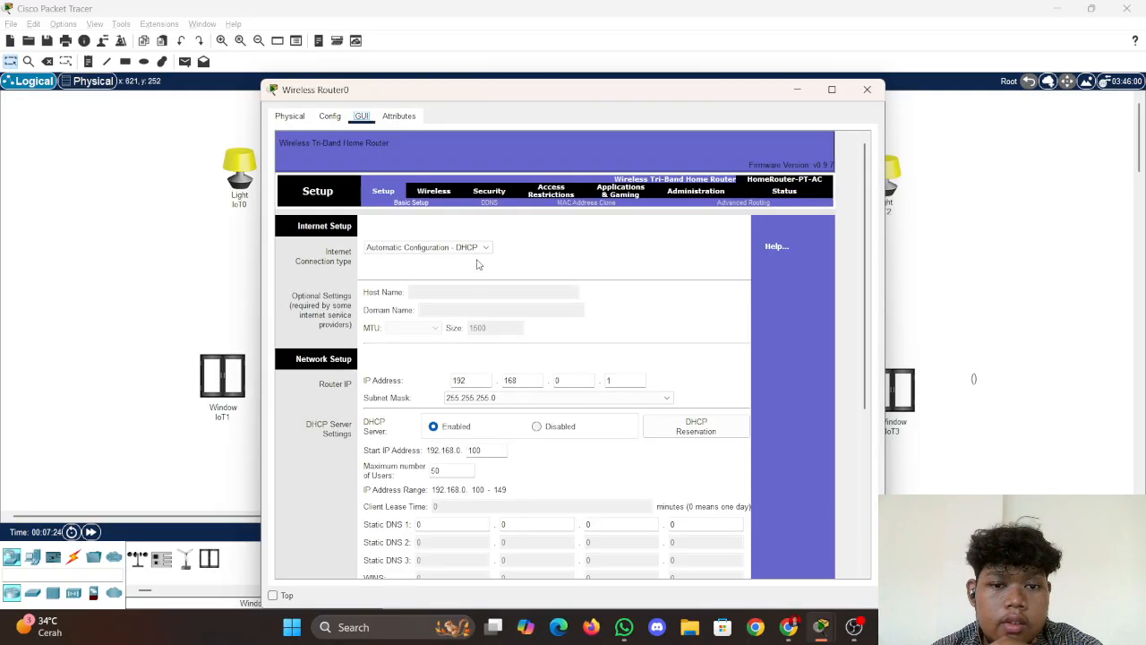
left_click(473, 247)
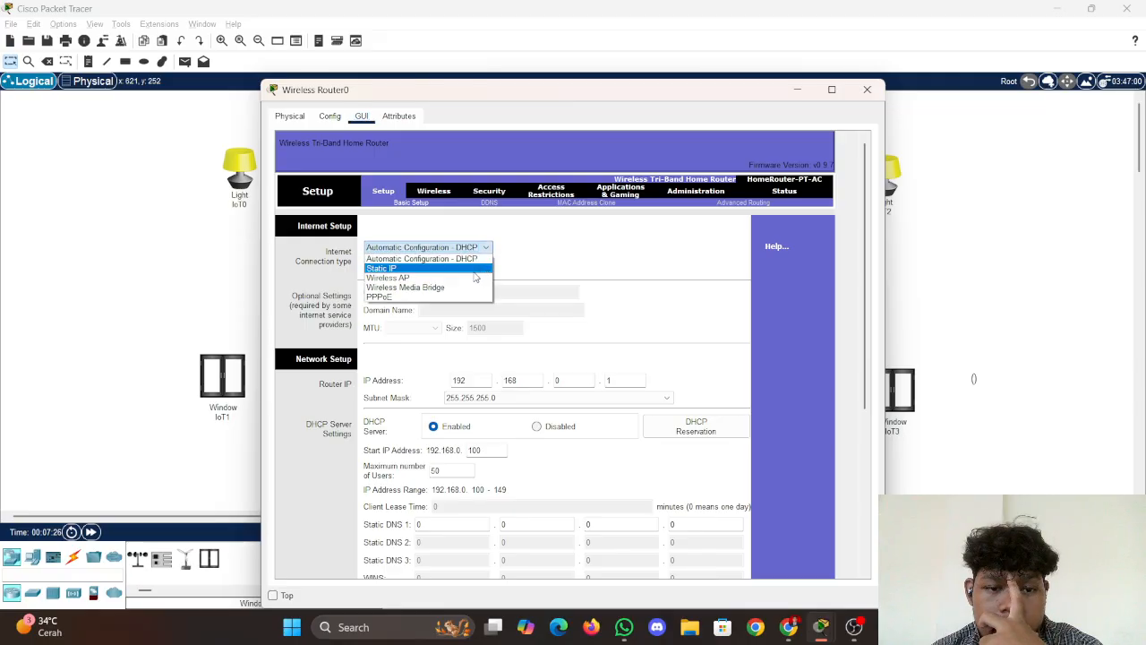
left_click(476, 274)
left_click(453, 292)
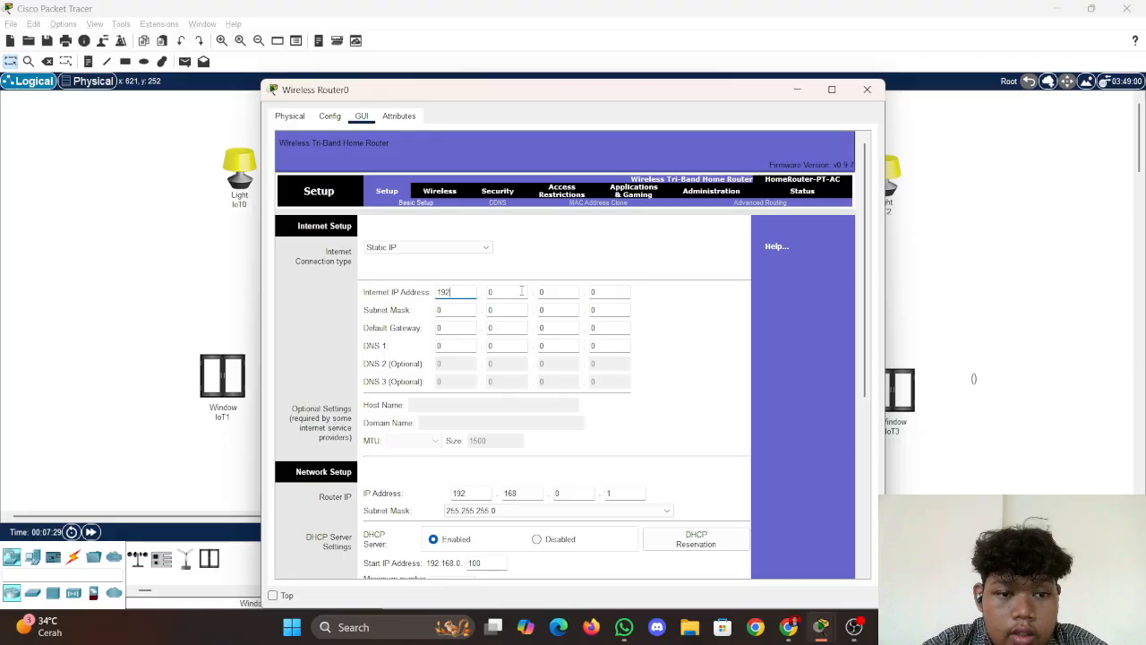
left_click(526, 293)
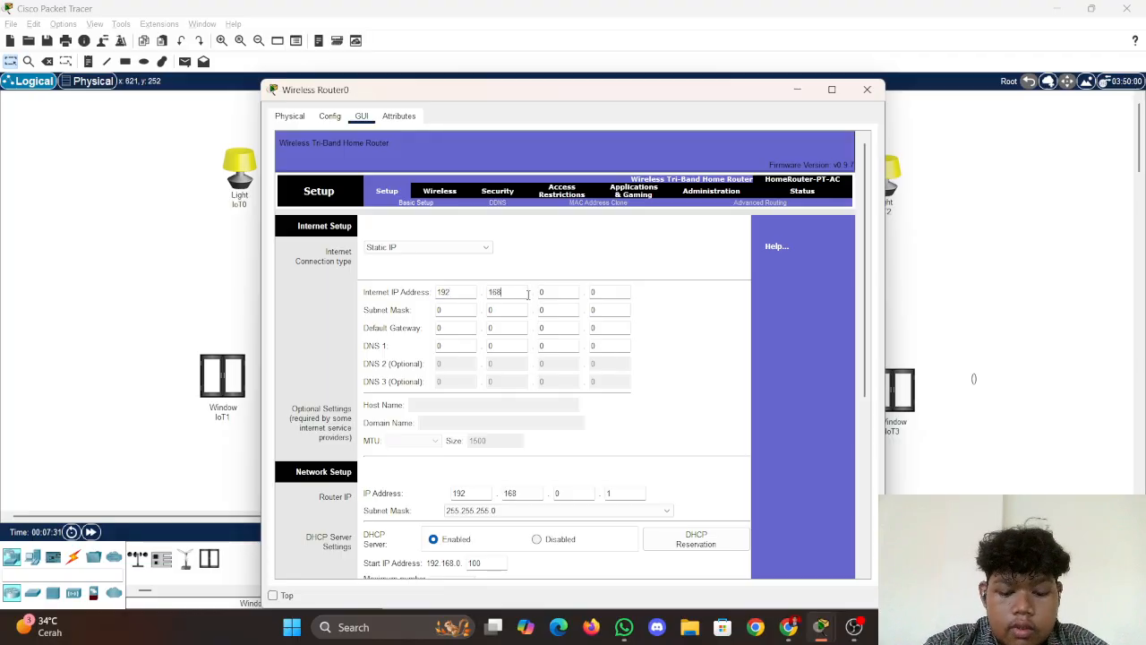
left_click(618, 295)
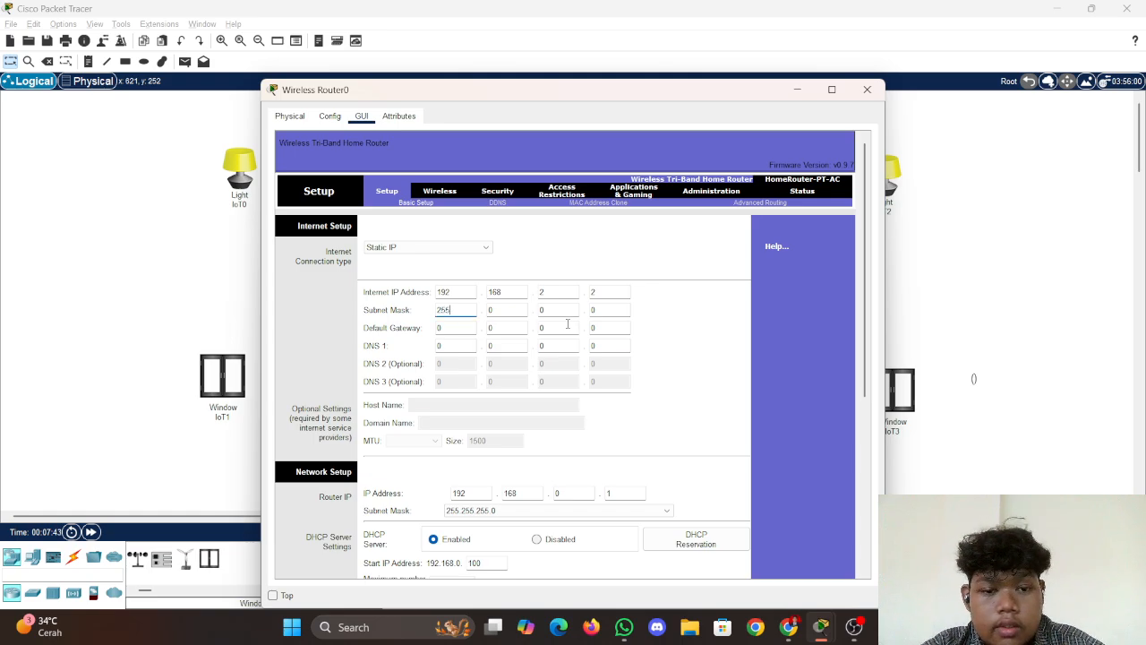
Set Wireless Router0's internet subnet mask to 255.255.255.0 and the first octet of its default gateway to 192
left_click(524, 307)
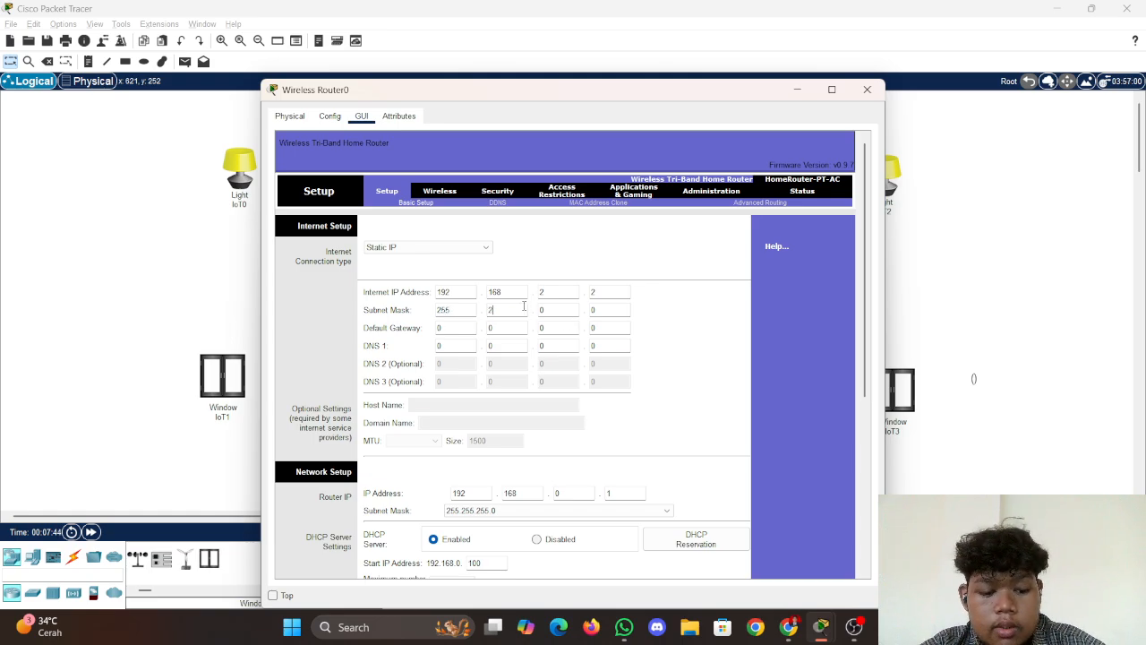
left_click(548, 310)
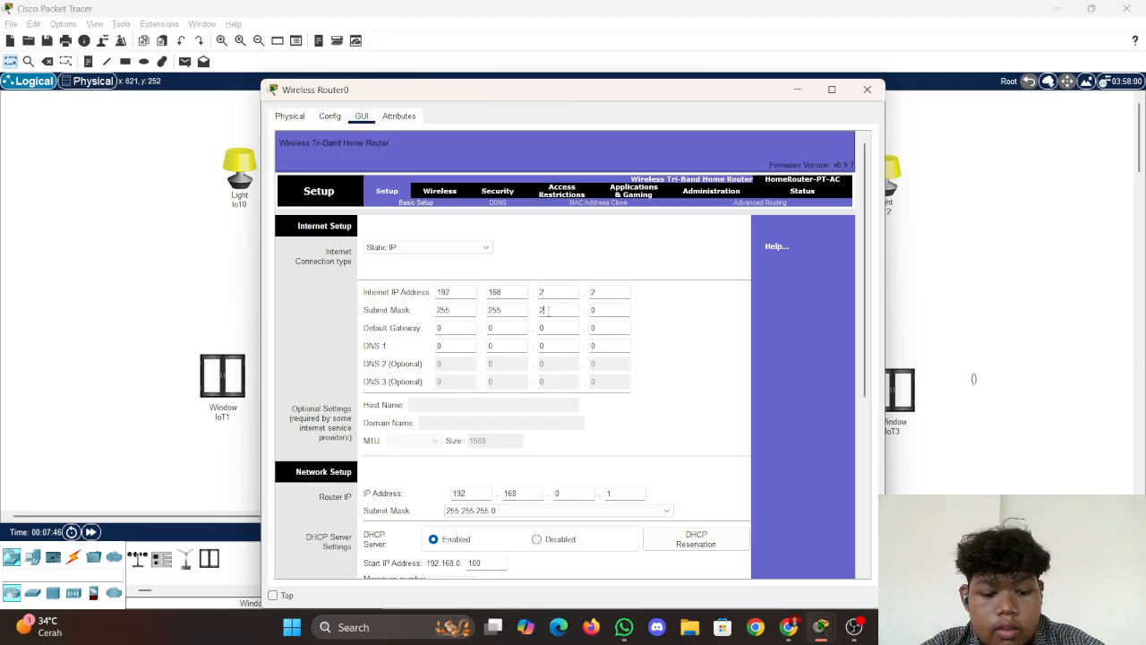
left_click(591, 312)
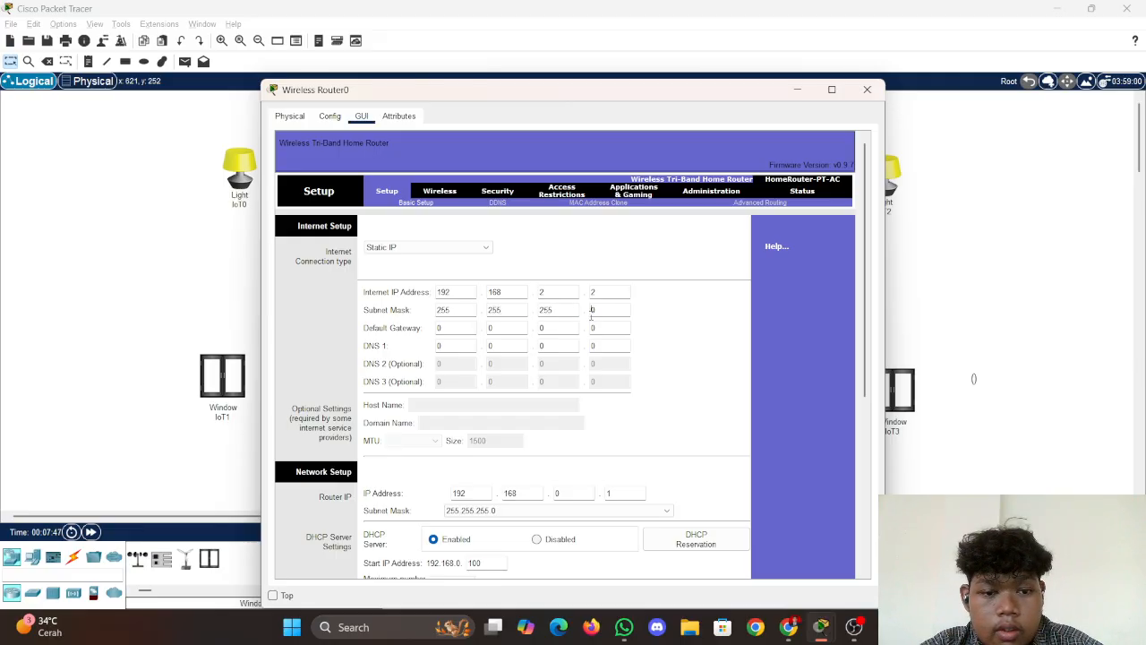
left_click(454, 329)
key("BackSpace")
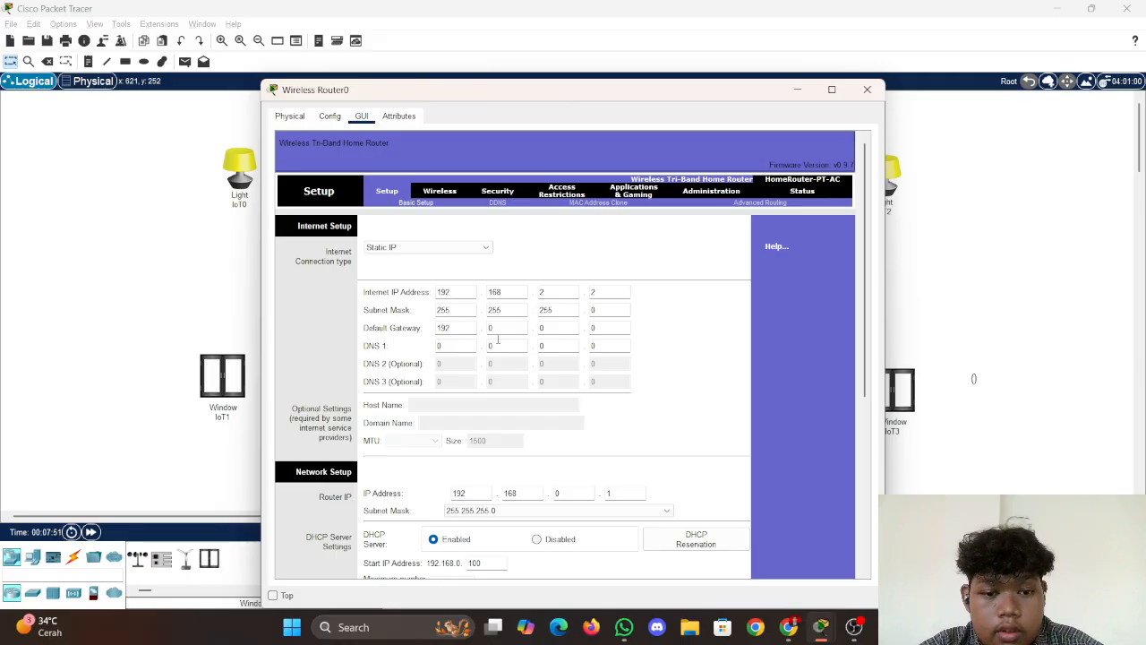
Recheck AP1's gateway and DNS addresses in the Praktikum 4 document and return to the Packet Tracer workspace
key("alt+Tab")
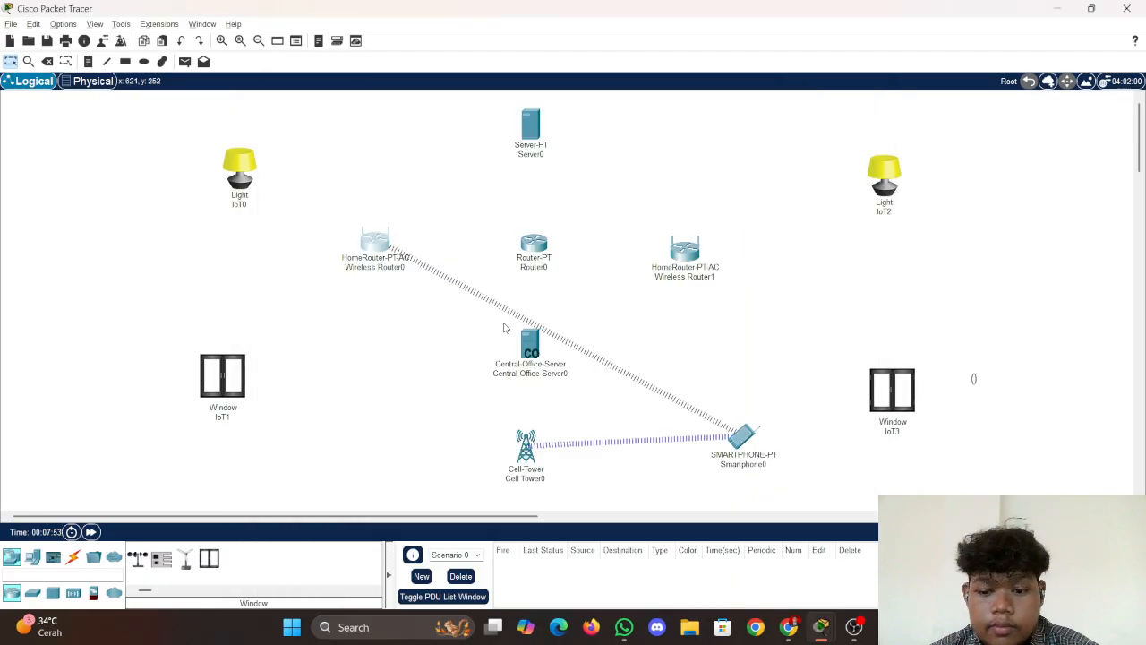
left_click(789, 627)
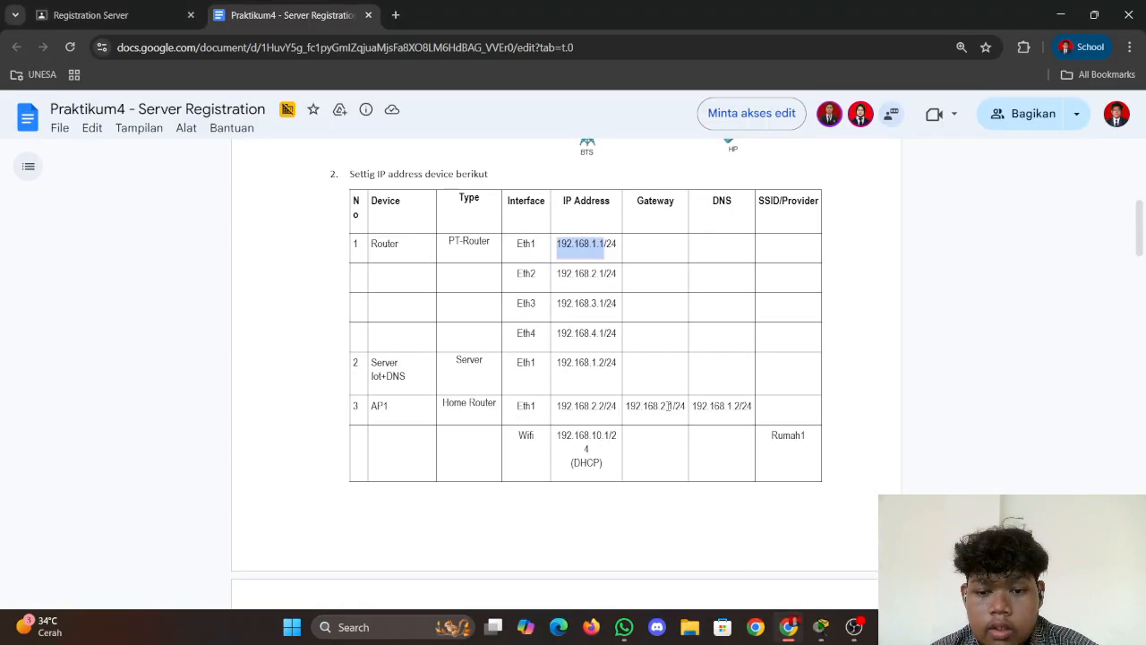
left_click_drag(643, 406, 740, 418)
left_click(706, 413)
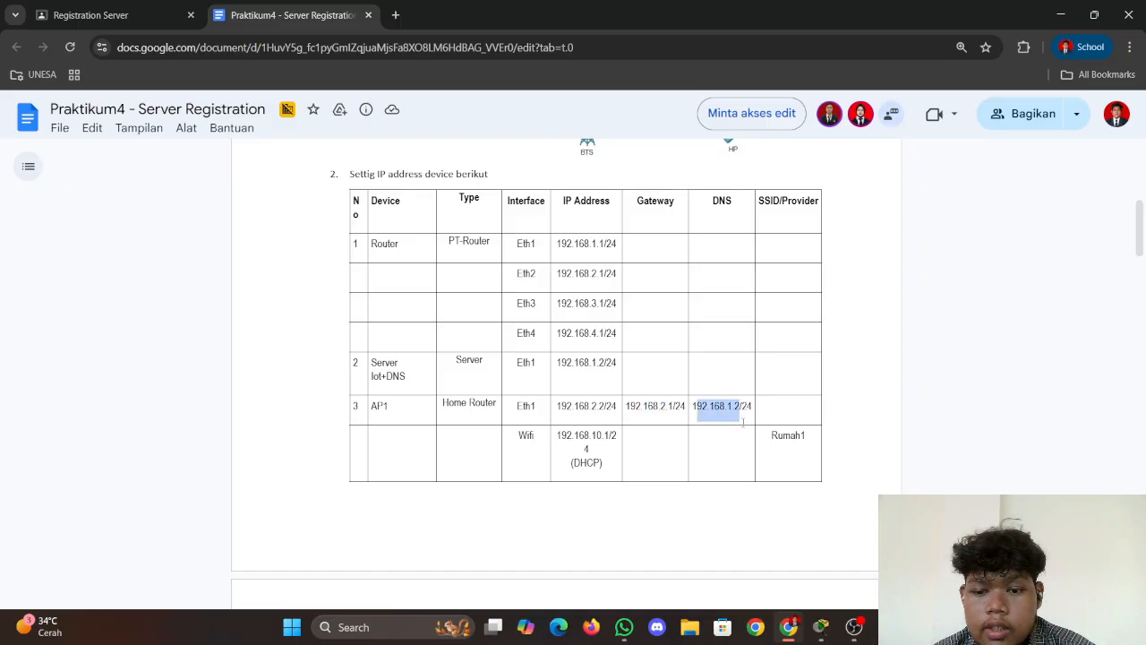
mouse_move(820, 630)
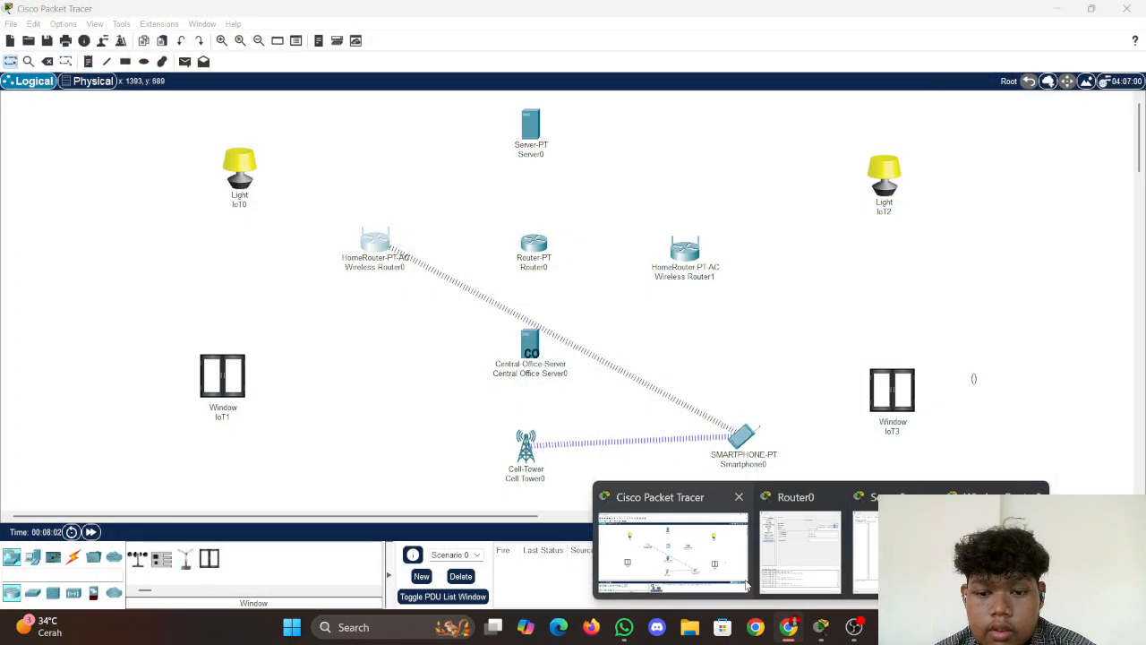
left_click(746, 585)
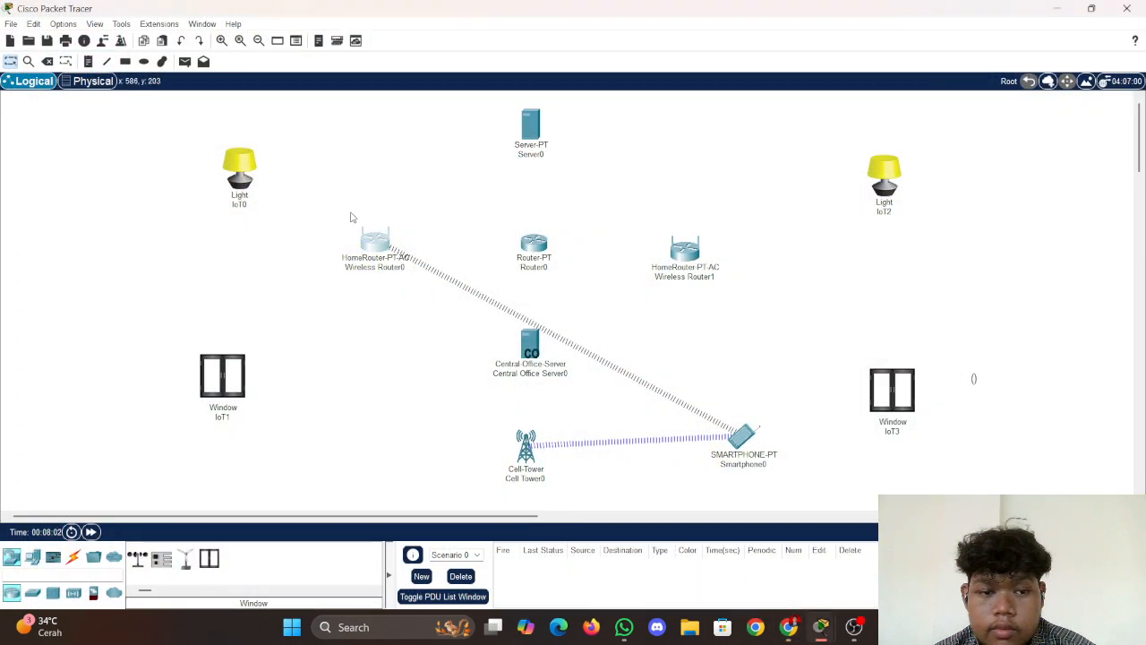
Complete Wireless Router0's default gateway as 192.168.2.1 and set its DNS 1 to 192.168.1.2
left_click(369, 238)
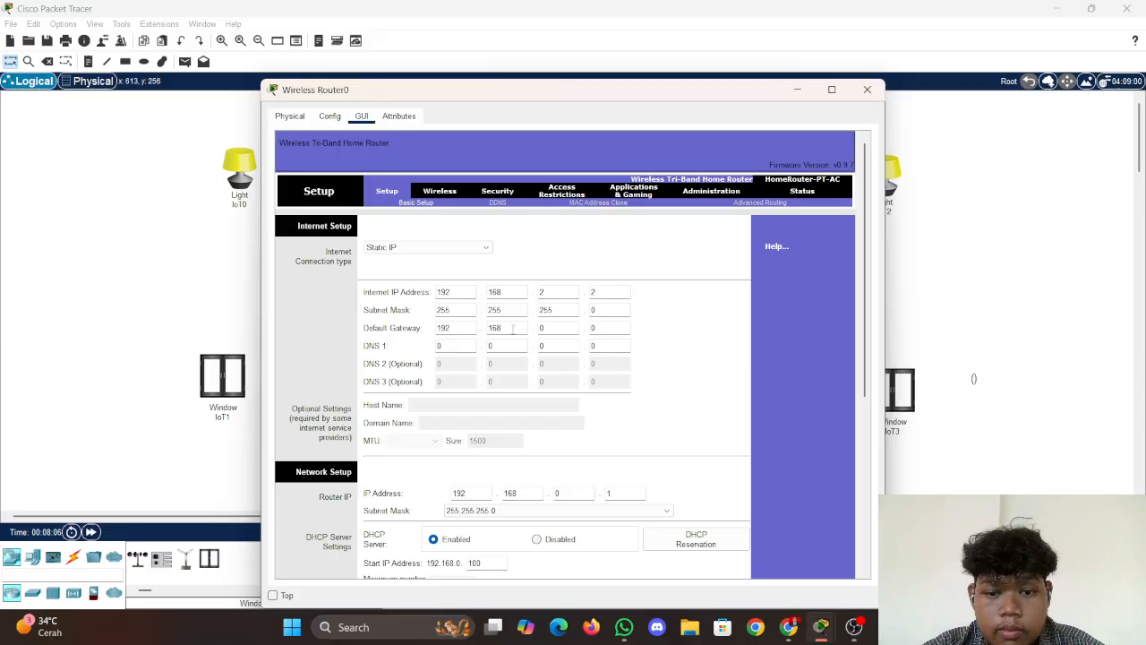
left_click(620, 327)
left_click(447, 345)
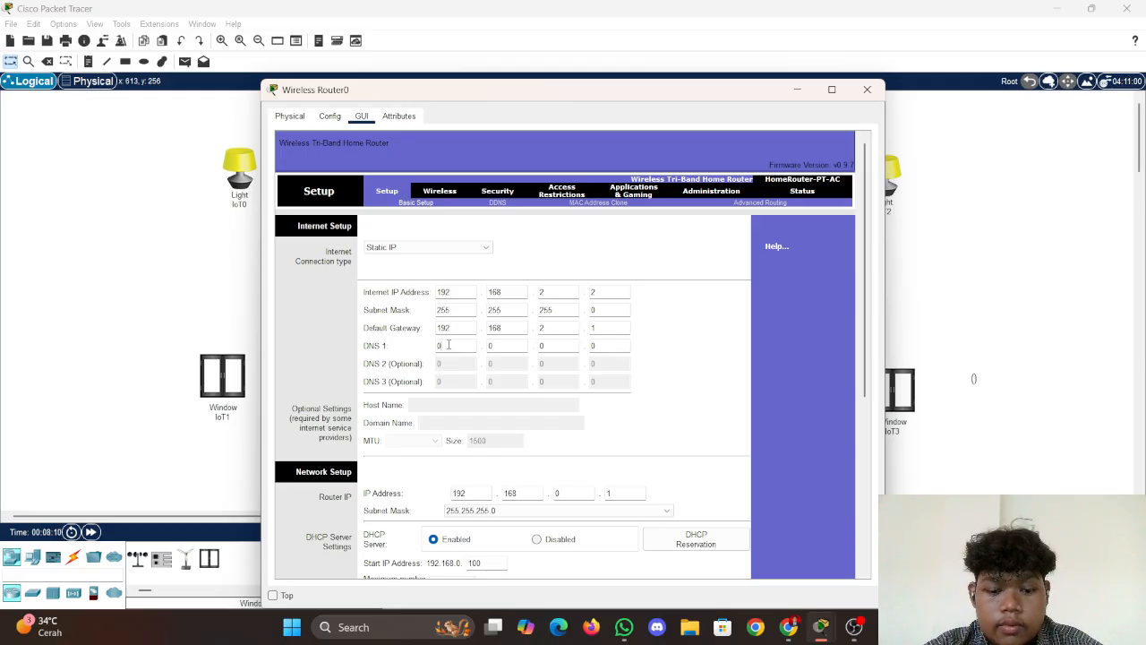
type("192")
left_click(499, 345)
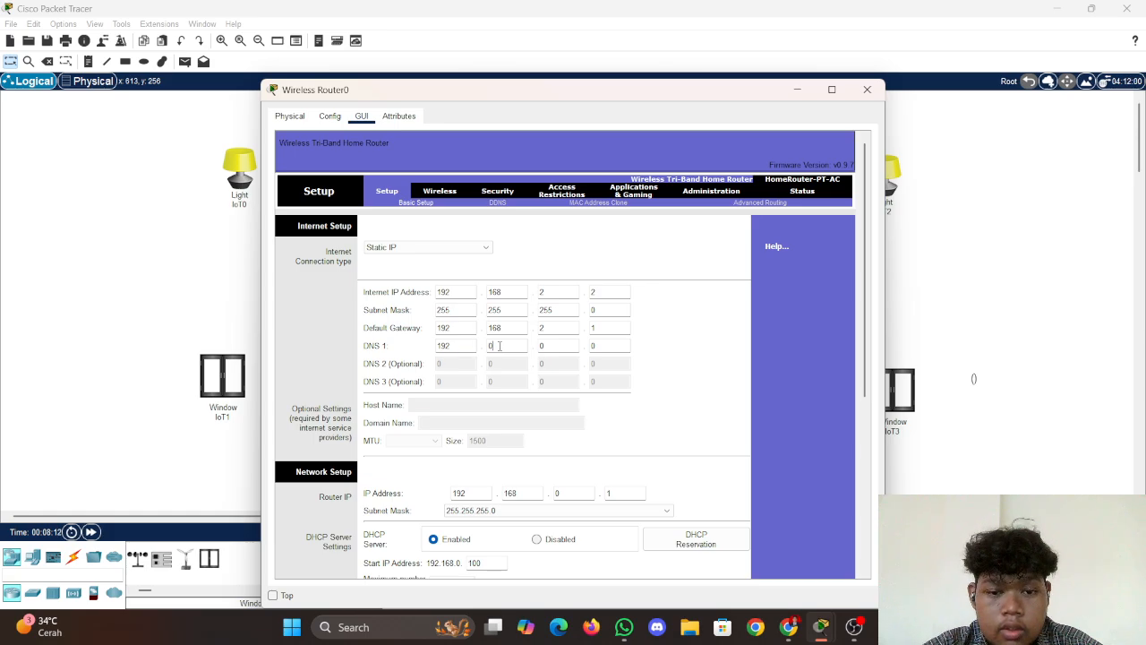
type("168")
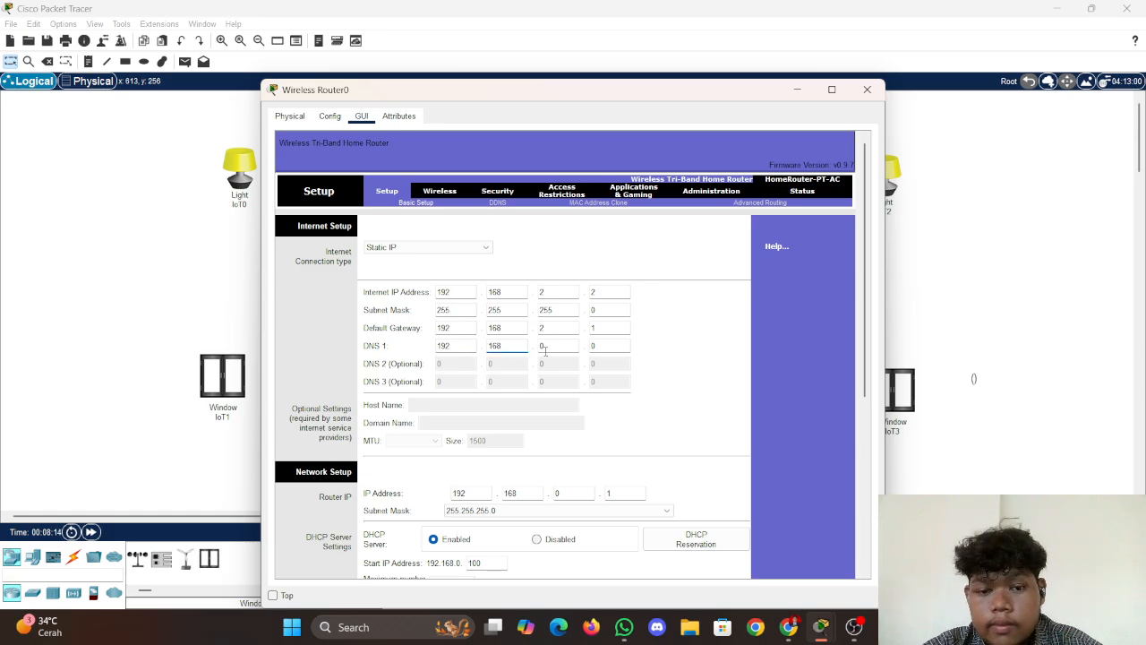
left_click(553, 345)
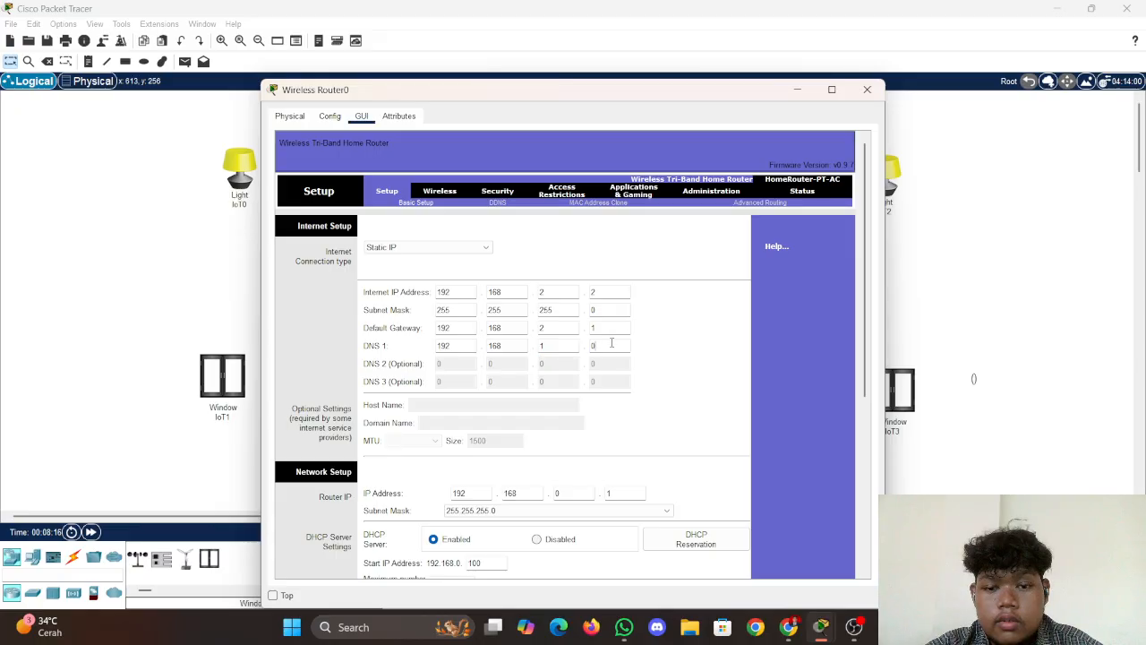
Look over Wireless Router0's Network Setup section and recheck its static internet settings
scroll(650, 403, "down", 5)
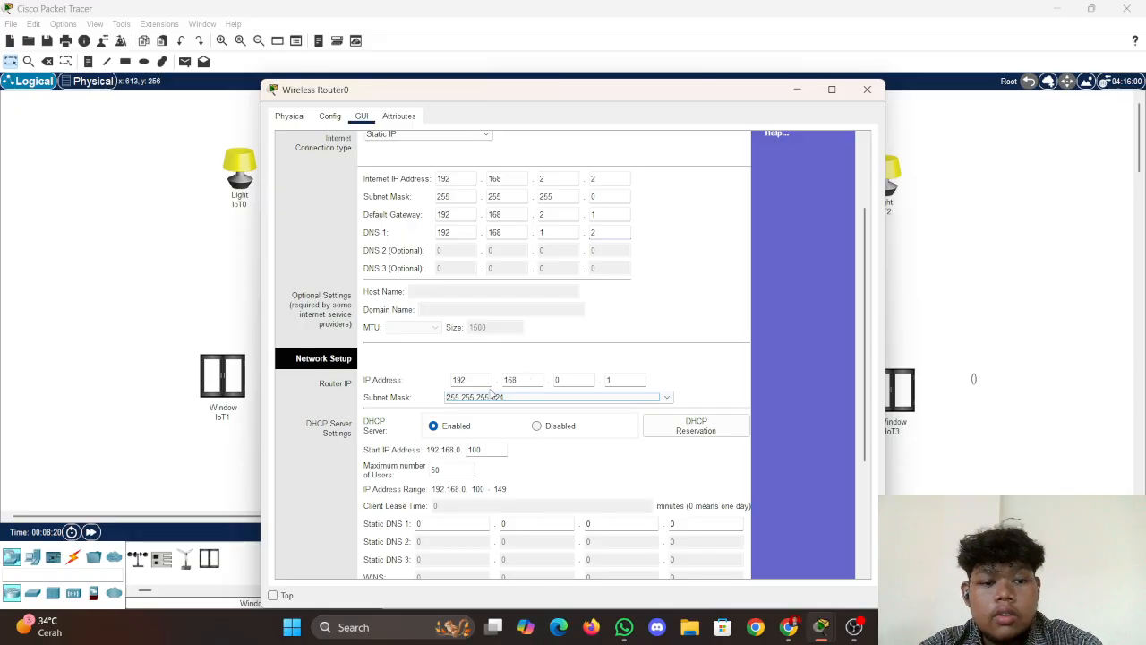
left_click(492, 396)
left_click(474, 380)
scroll(546, 355, "up", 5)
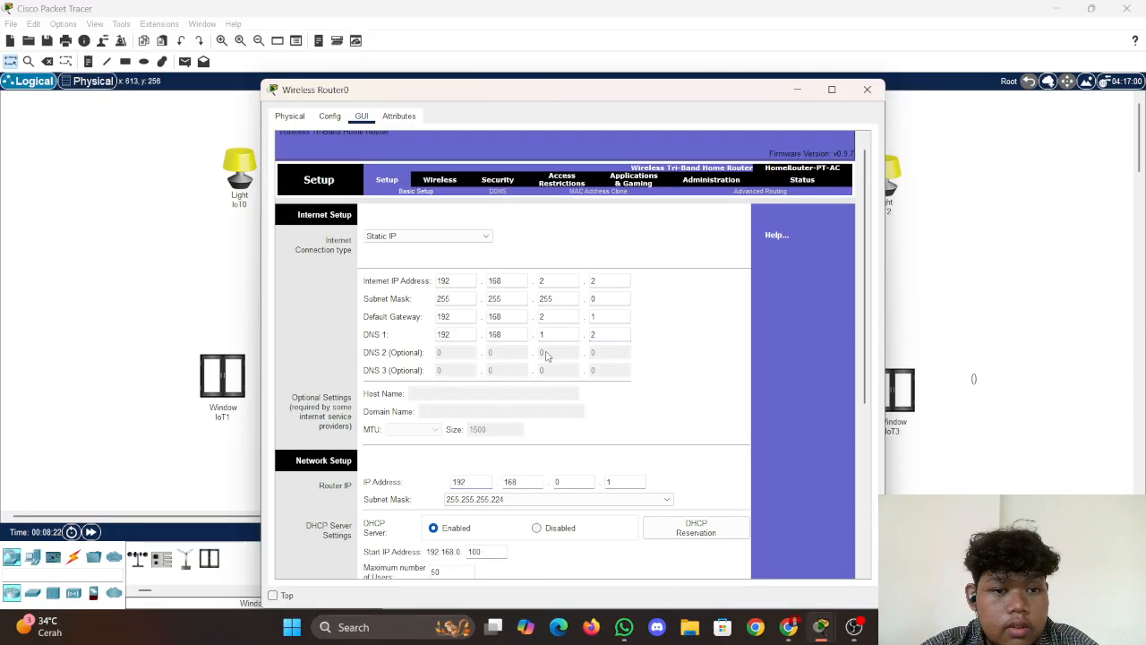
scroll(546, 356, "down", 2)
key("Escape")
Switch to the Praktikum 4 document and read AP1's Wifi IP address and SSID
key("alt+Tab")
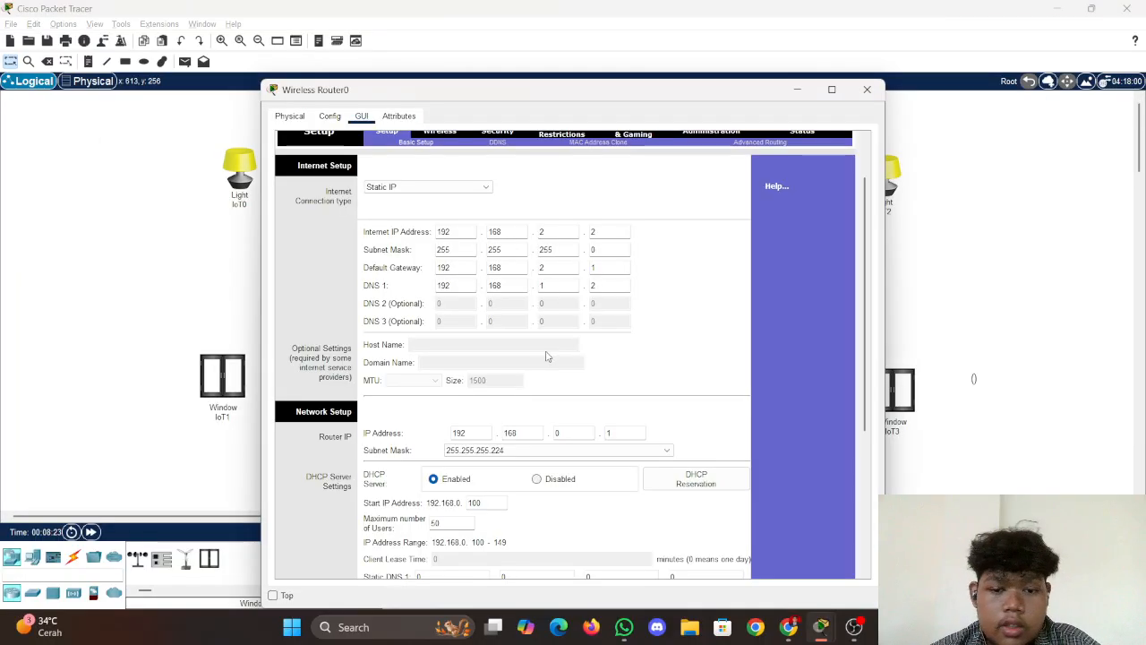
left_click(785, 634)
scroll(596, 340, "down", 1)
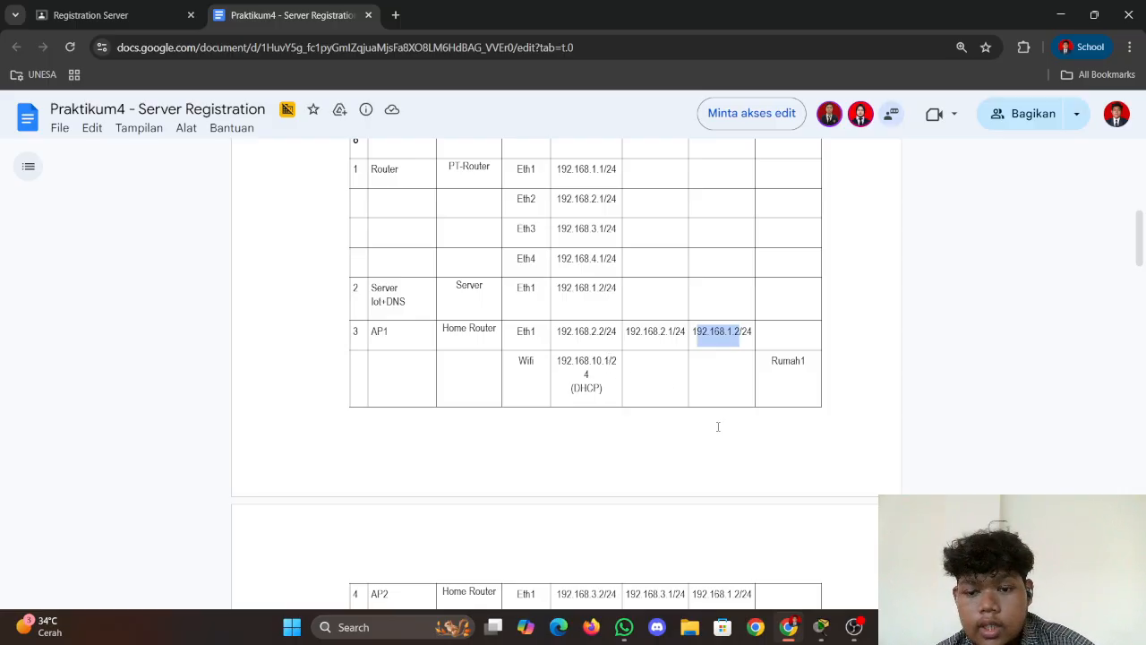
Return to Packet Tracer, set Wireless Router0's Network Setup IP address to 192.168.10.1 and save the settings
key("alt+Tab")
scroll(575, 394, "down", 1)
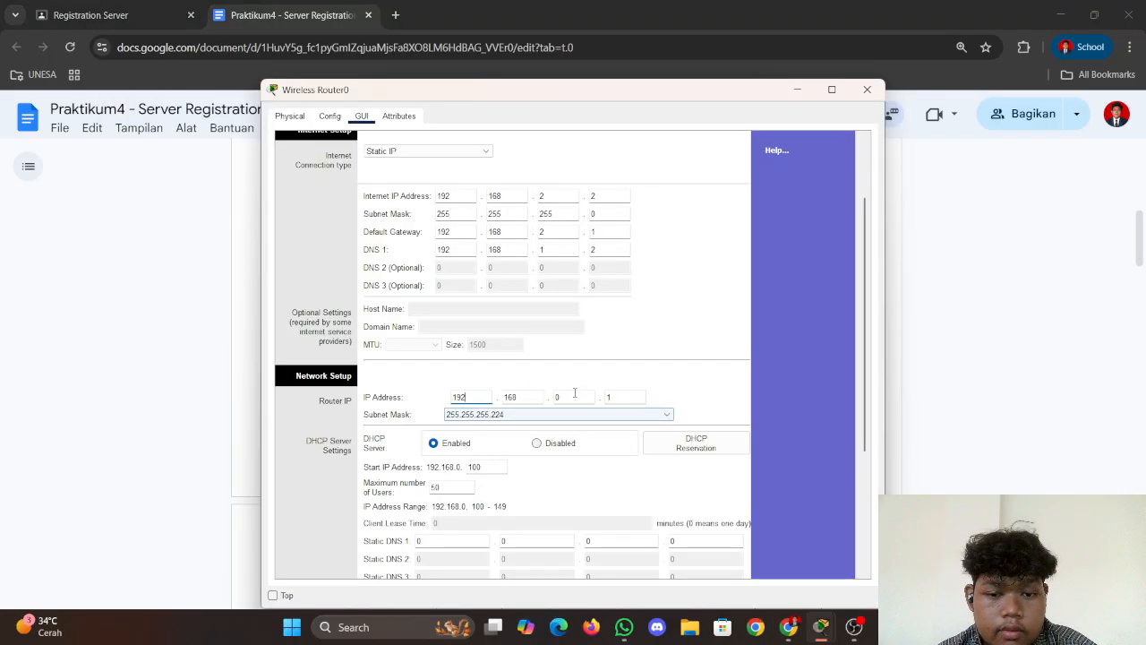
left_click(578, 396)
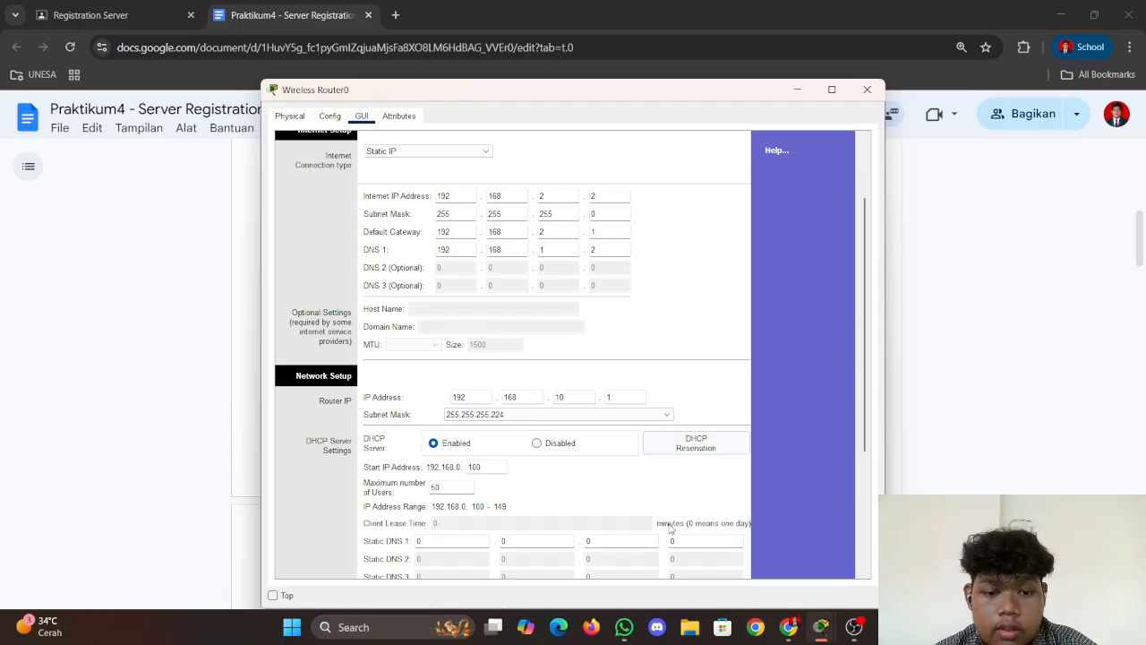
scroll(591, 470, "down", 3)
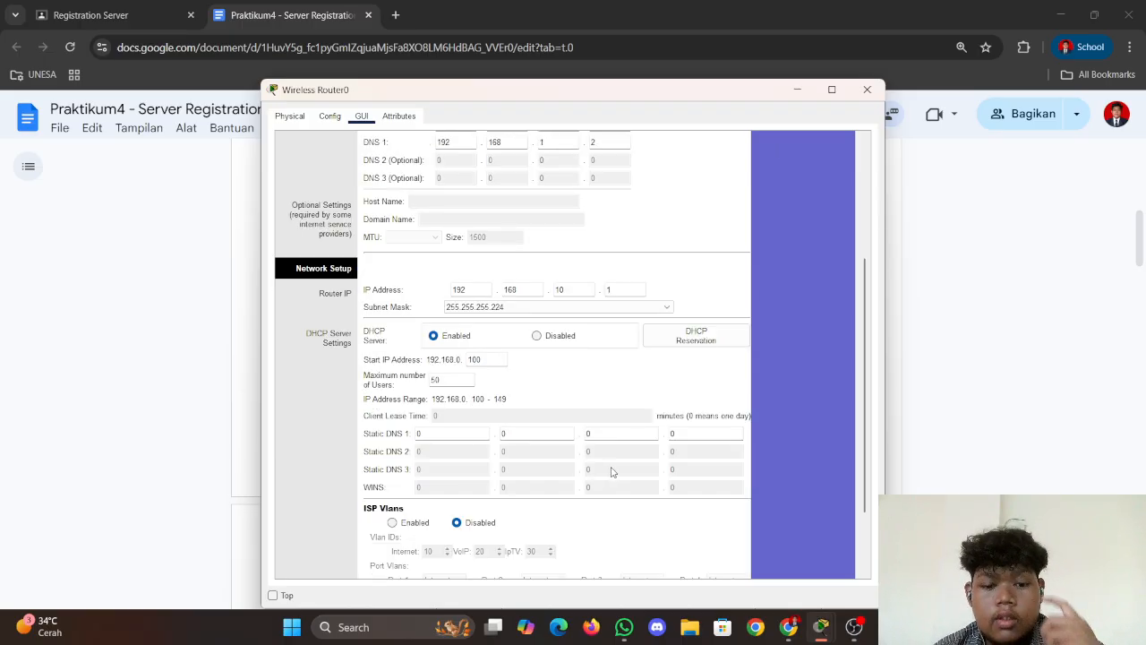
scroll(616, 474, "down", 3)
left_click(602, 557)
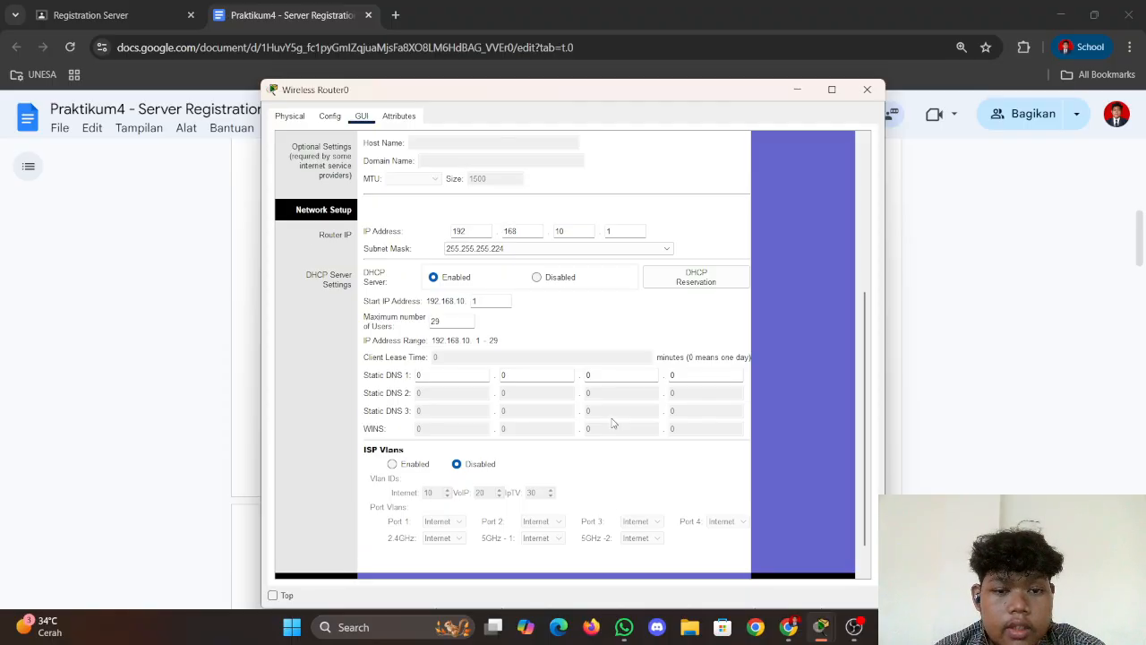
Recheck Wireless Router0's basic setup, restore its internet connection type to Static IP and save the settings
scroll(508, 319, "up", 5)
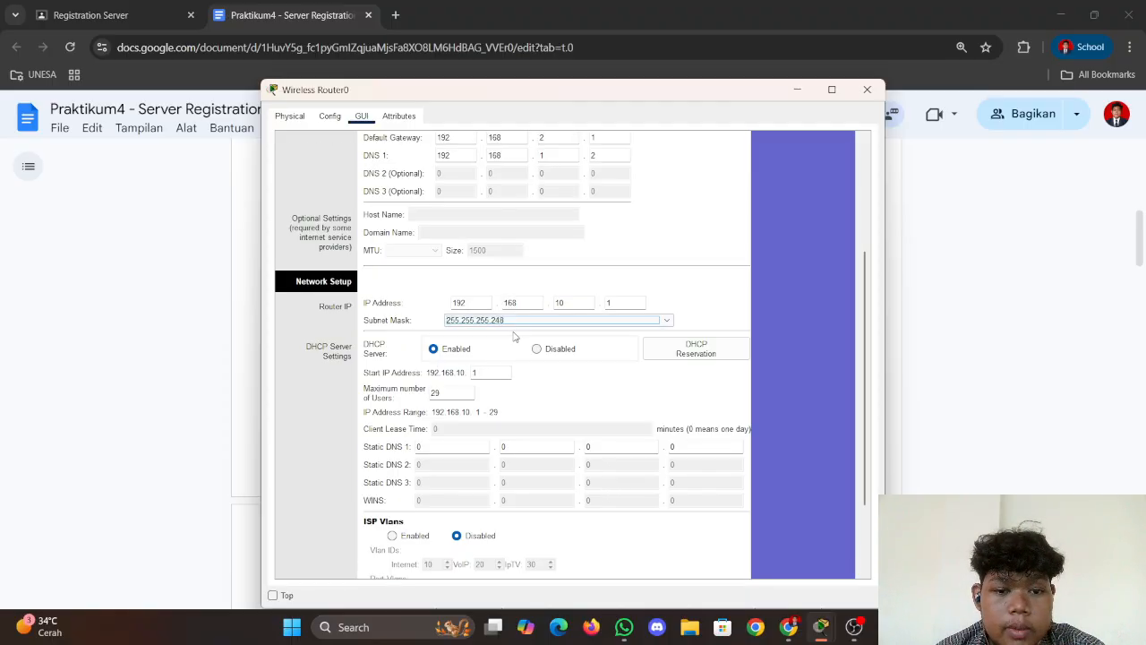
scroll(491, 224, "up", 5)
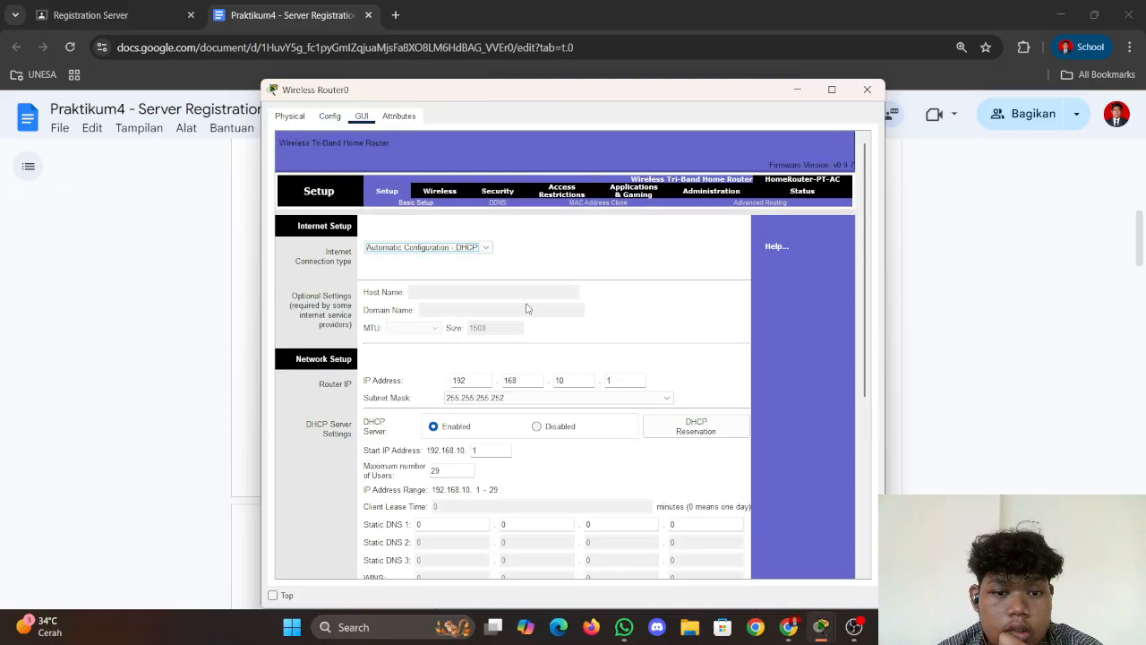
scroll(562, 342, "down", 10)
scroll(573, 347, "up", 8)
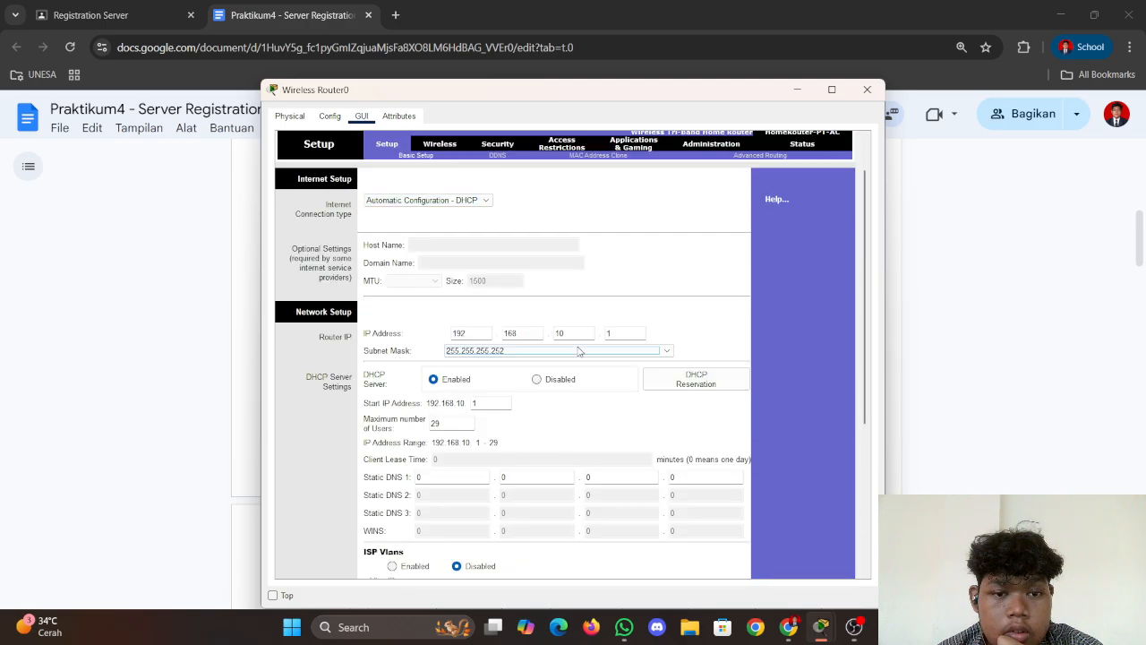
left_click(455, 200)
left_click(456, 221)
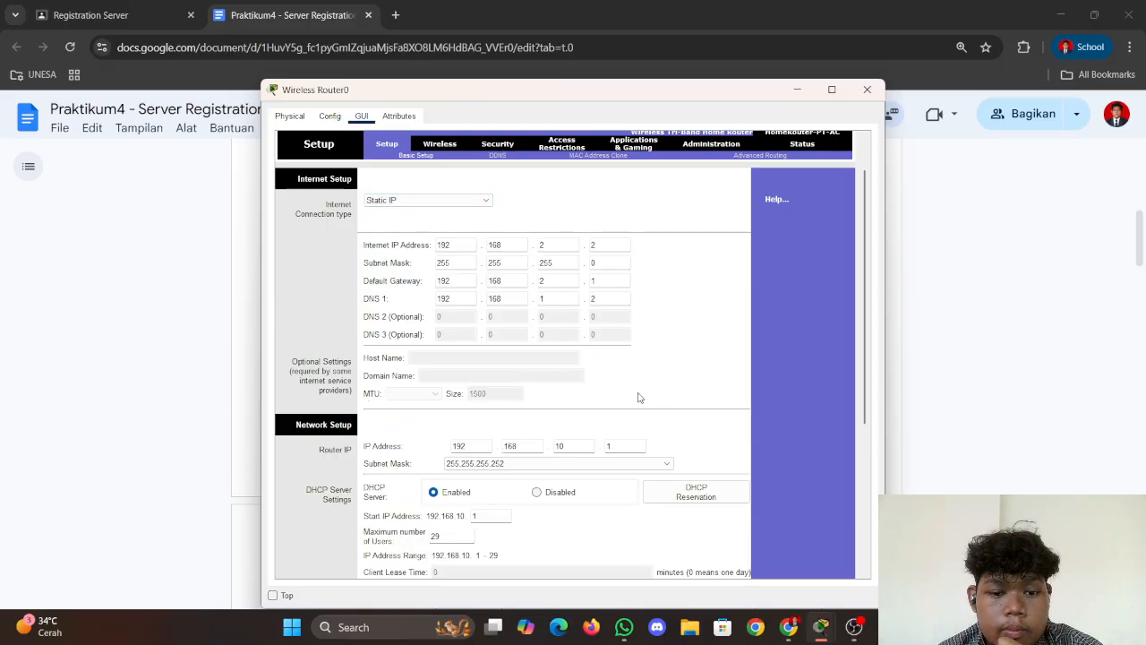
scroll(639, 396, "down", 3)
left_click(609, 555)
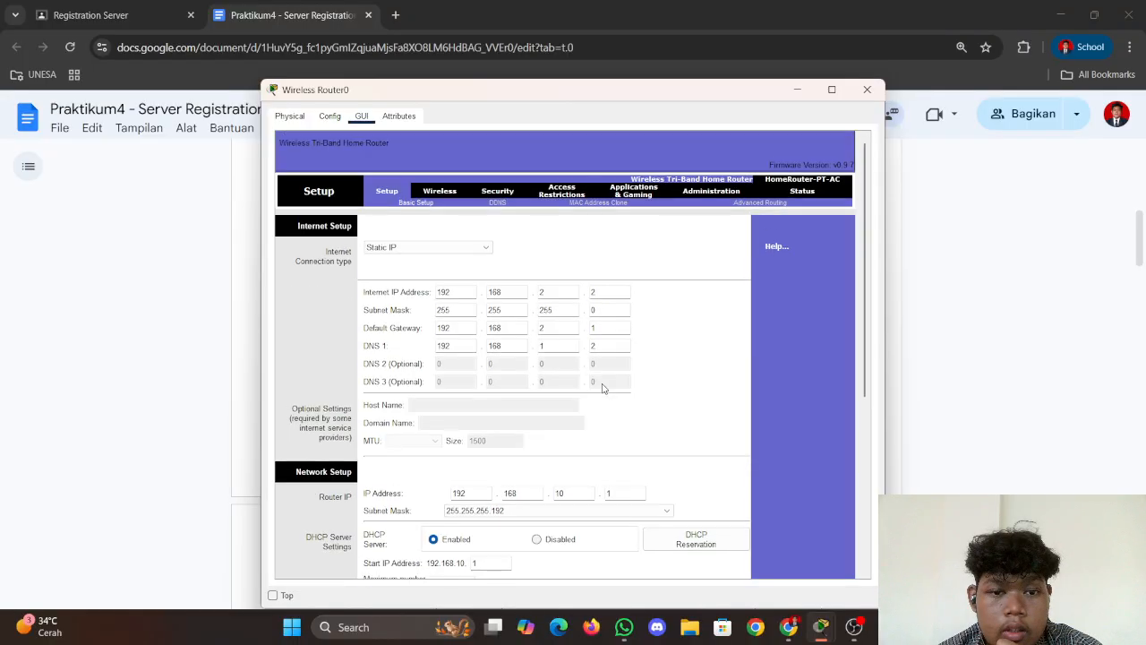
Open Wireless Router0's basic wireless settings and set the 2.4 GHz network name (SSID) to Rumah1
left_click(440, 191)
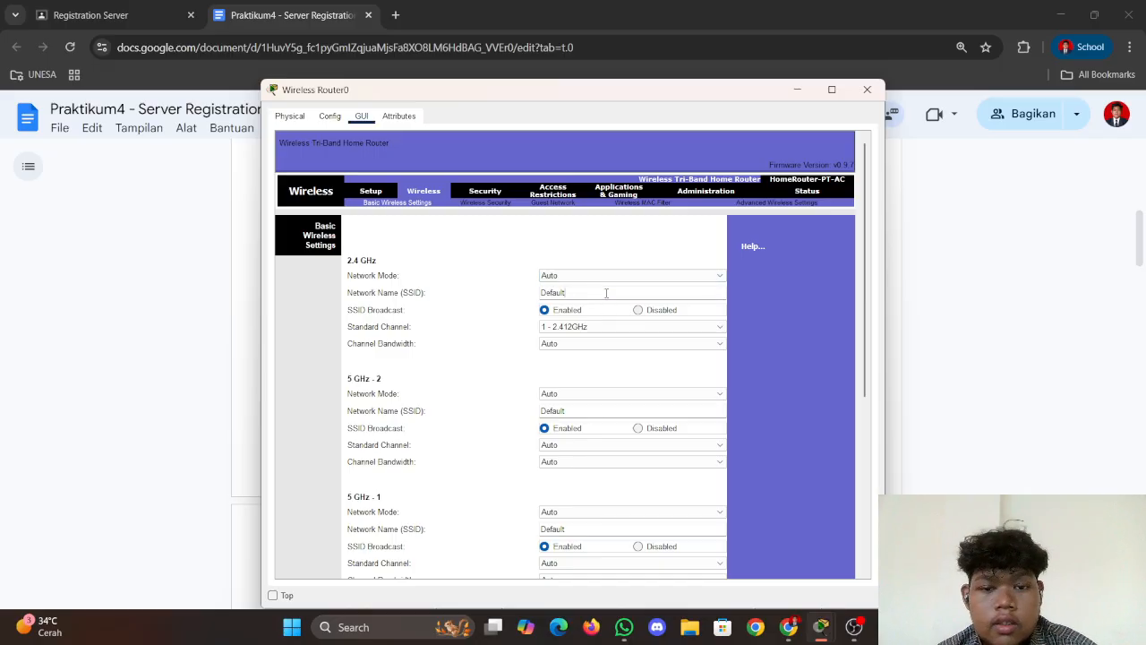
double_click(660, 293)
type("Ry")
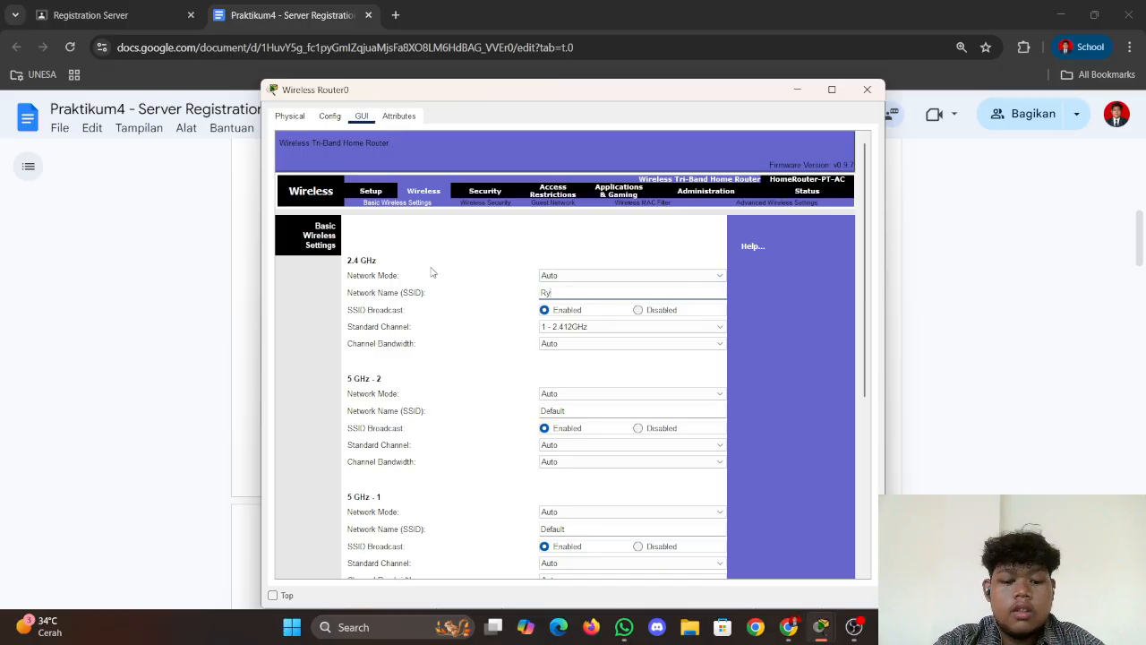
type("maqh")
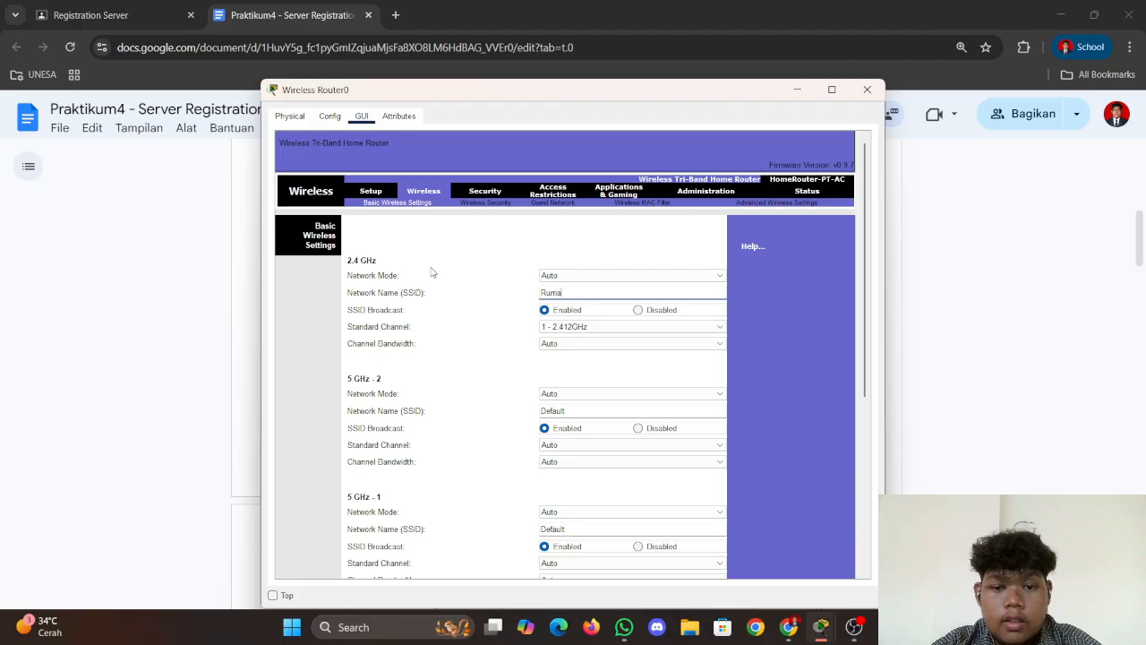
Set the standard channel of Wireless Router0's 5 GHz - 1 band to 48 - 5.240GHz
scroll(613, 380, "down", 12)
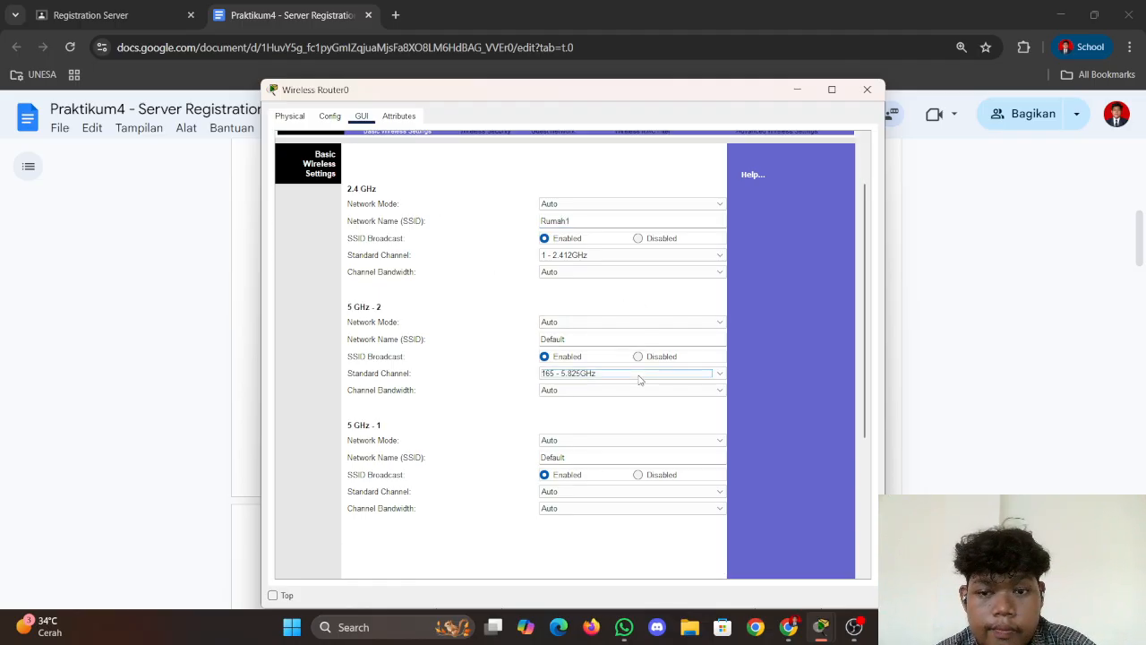
scroll(648, 385, "down", 1)
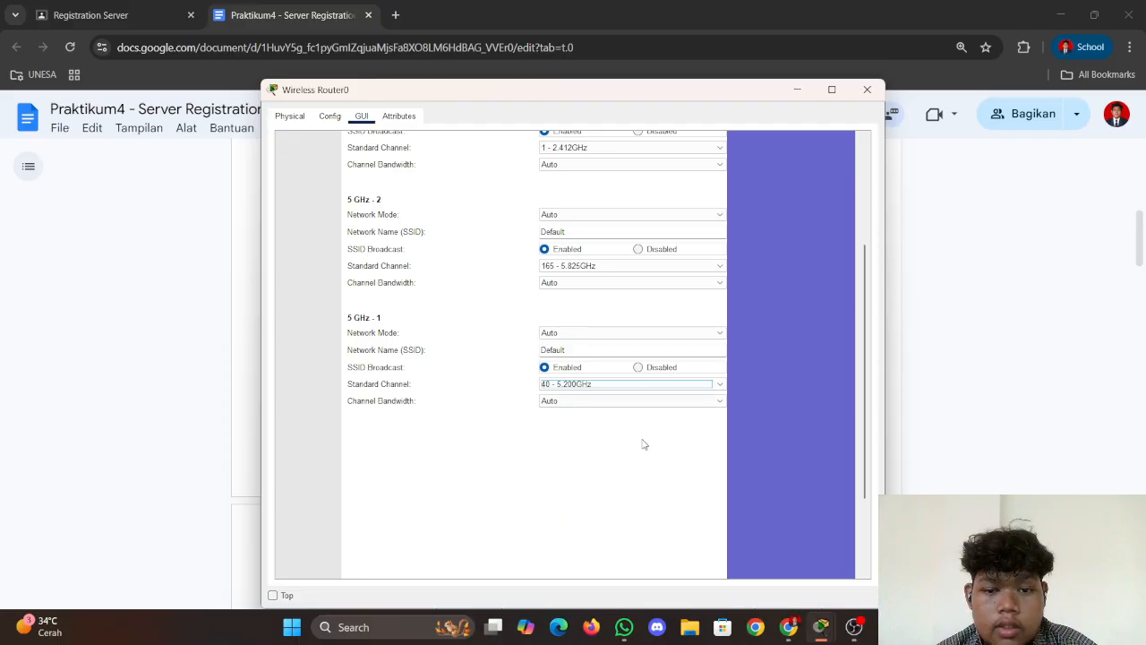
left_click(658, 385)
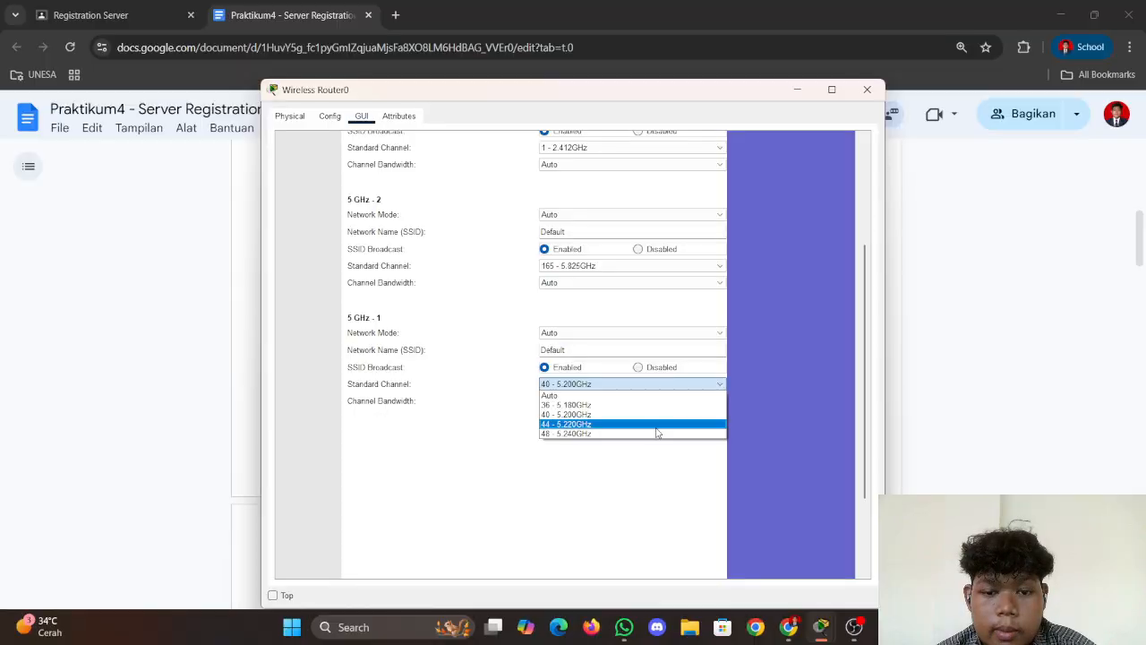
left_click(663, 433)
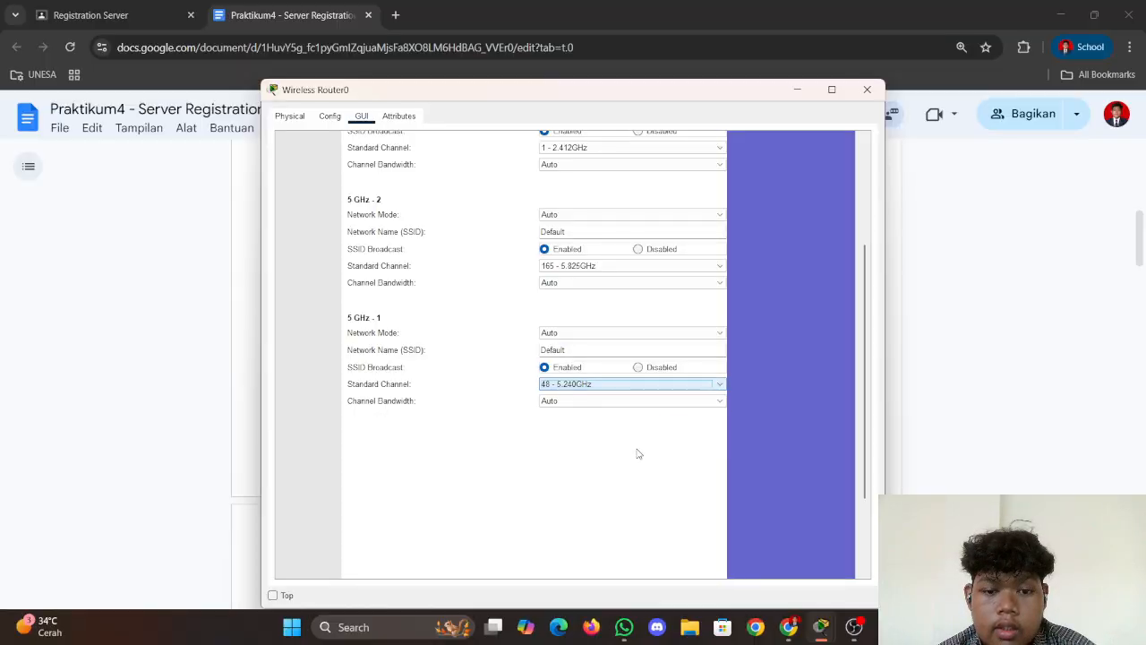
Save Wireless Router0's basic wireless settings and close its configuration window
scroll(636, 453, "up", 2)
scroll(706, 391, "down", 10)
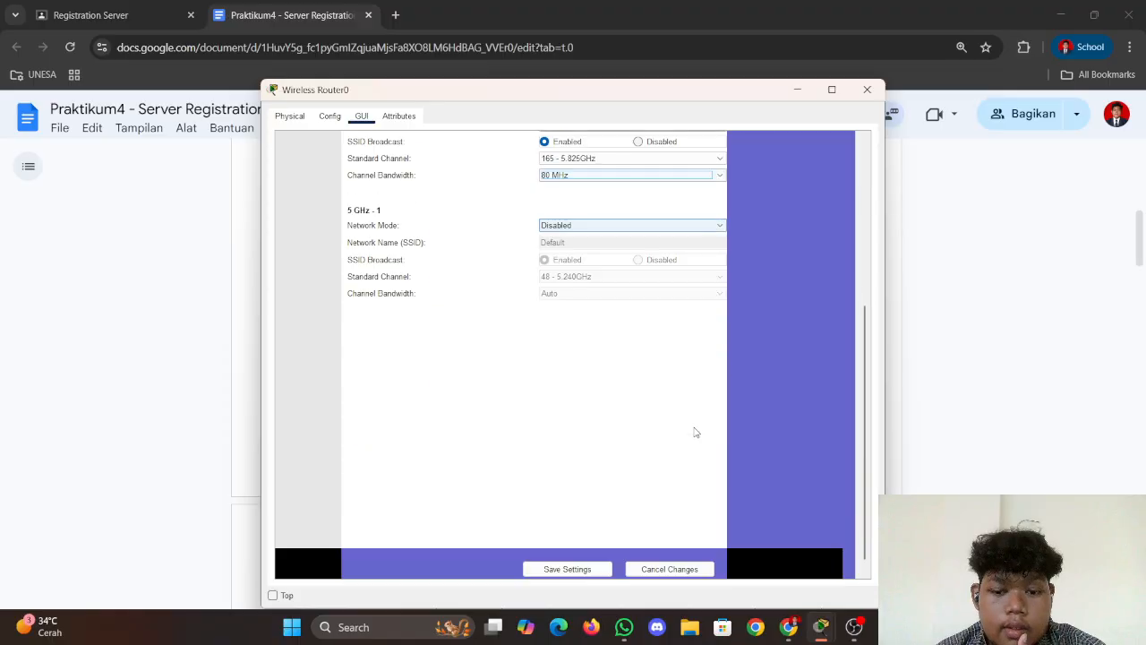
left_click(576, 551)
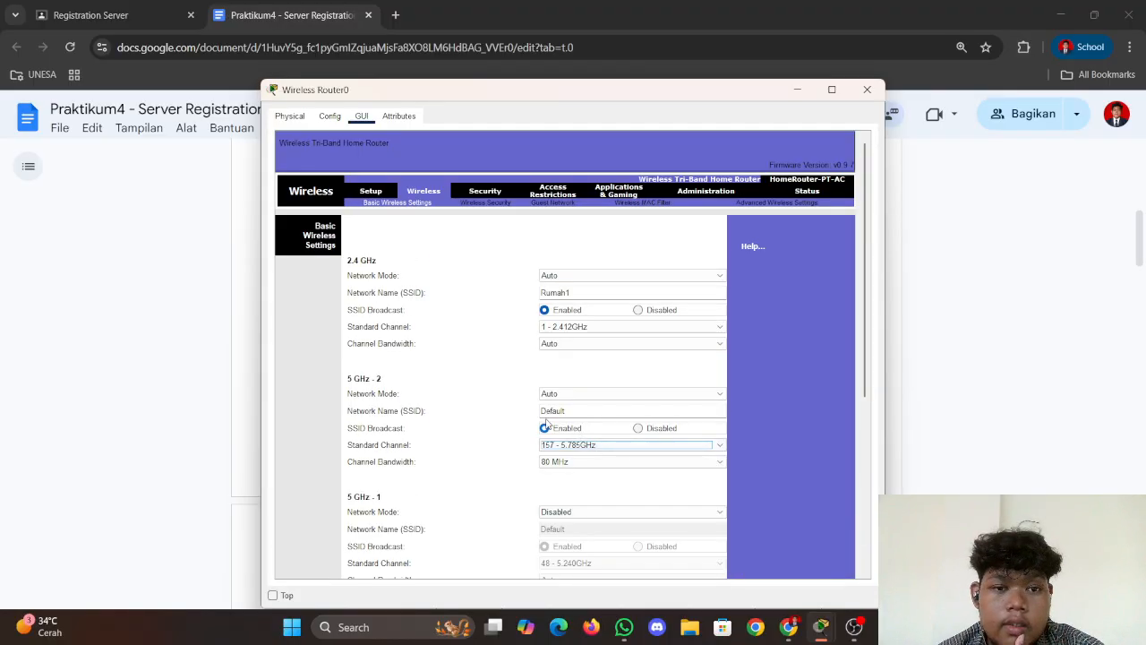
scroll(576, 450, "down", 10)
left_click(577, 558)
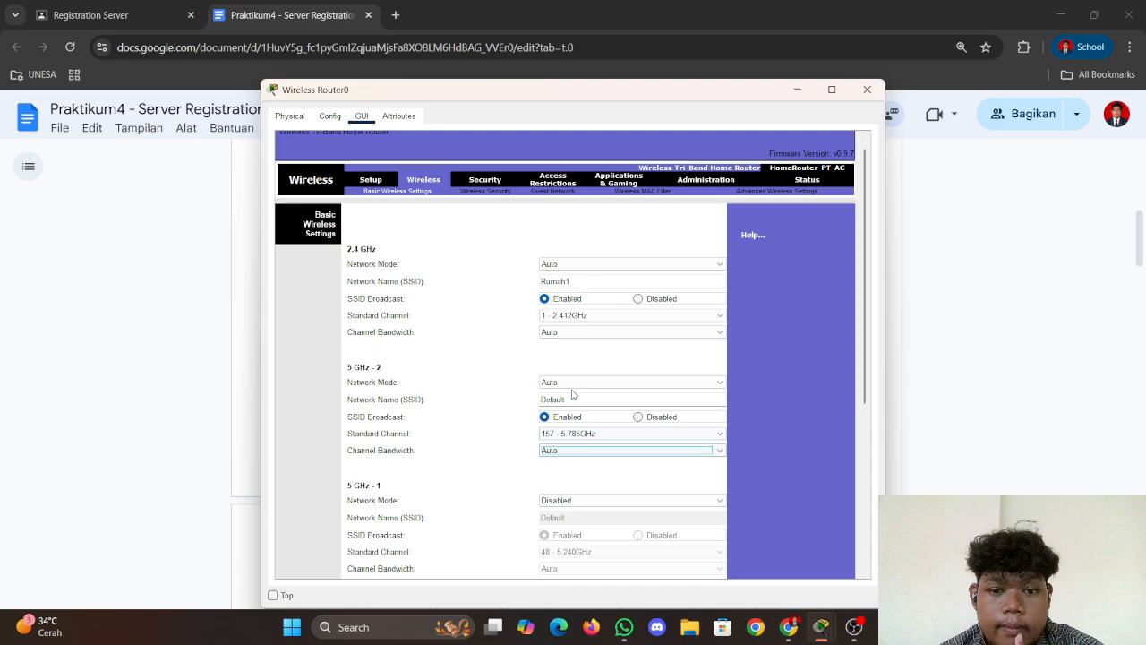
left_click(866, 89)
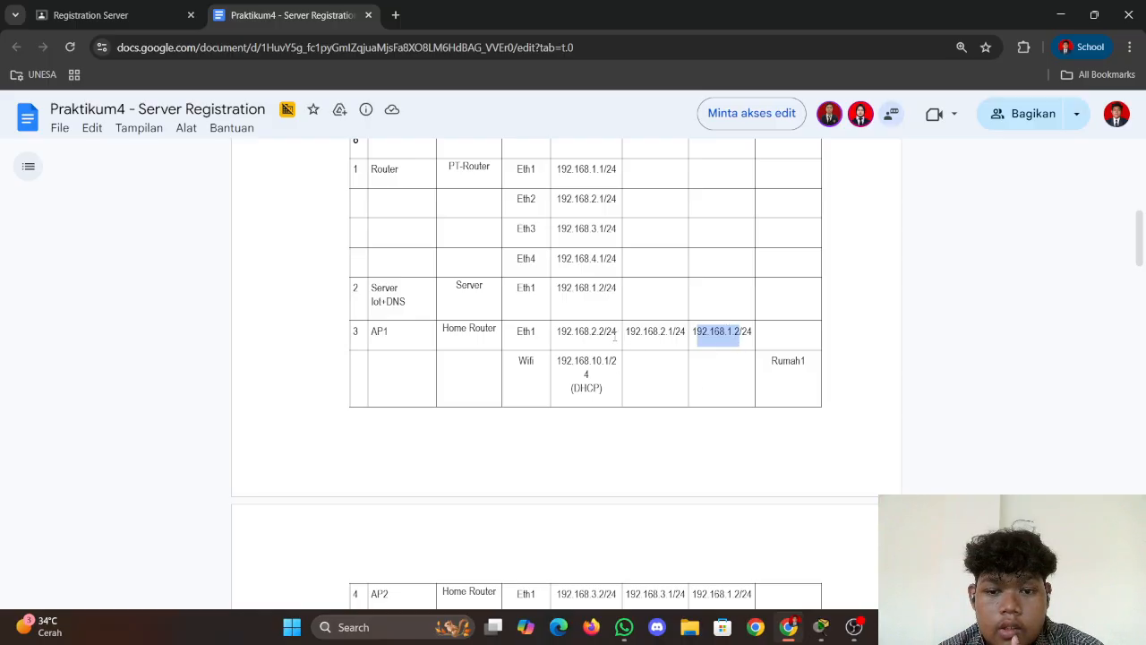
Compare the AP1 and AP2 rows in the Praktikum 4 addressing table and read AP2's addresses and SSID
left_click_drag(385, 332, 787, 411)
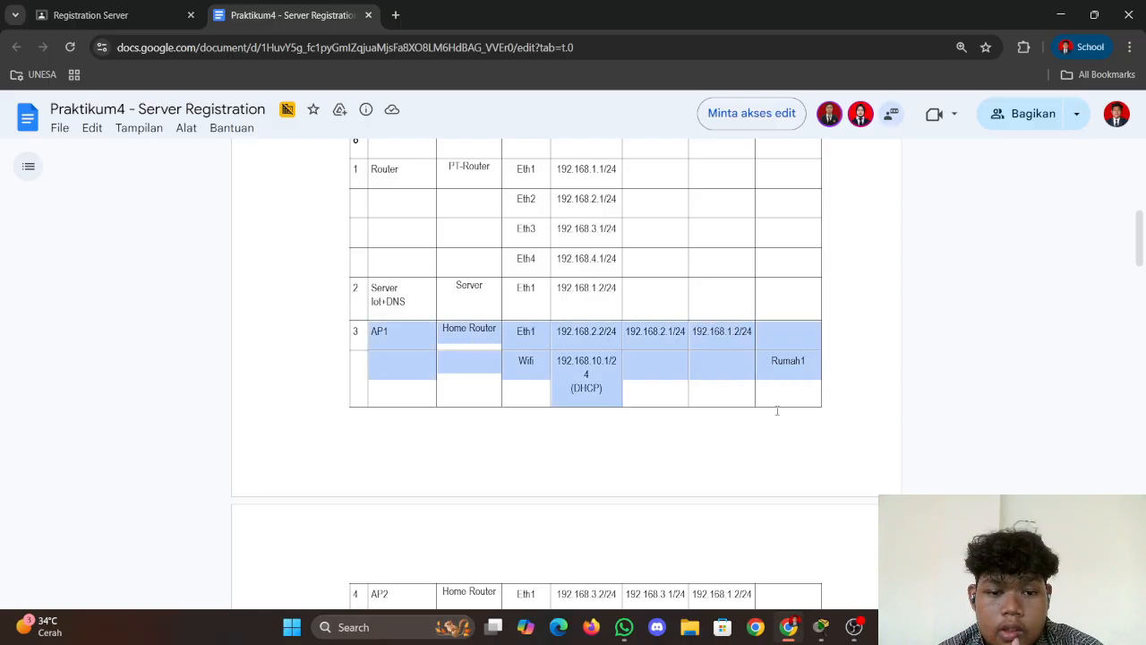
scroll(777, 411, "down", 3)
scroll(766, 408, "up", 2)
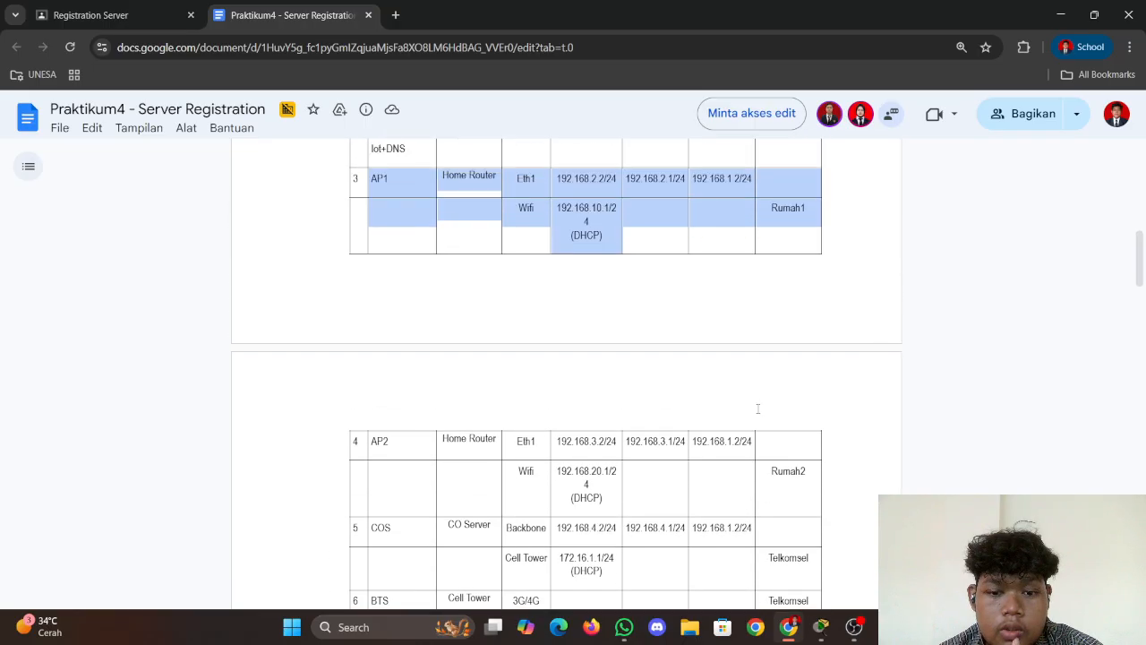
scroll(752, 408, "down", 1)
left_click_drag(781, 405, 404, 345)
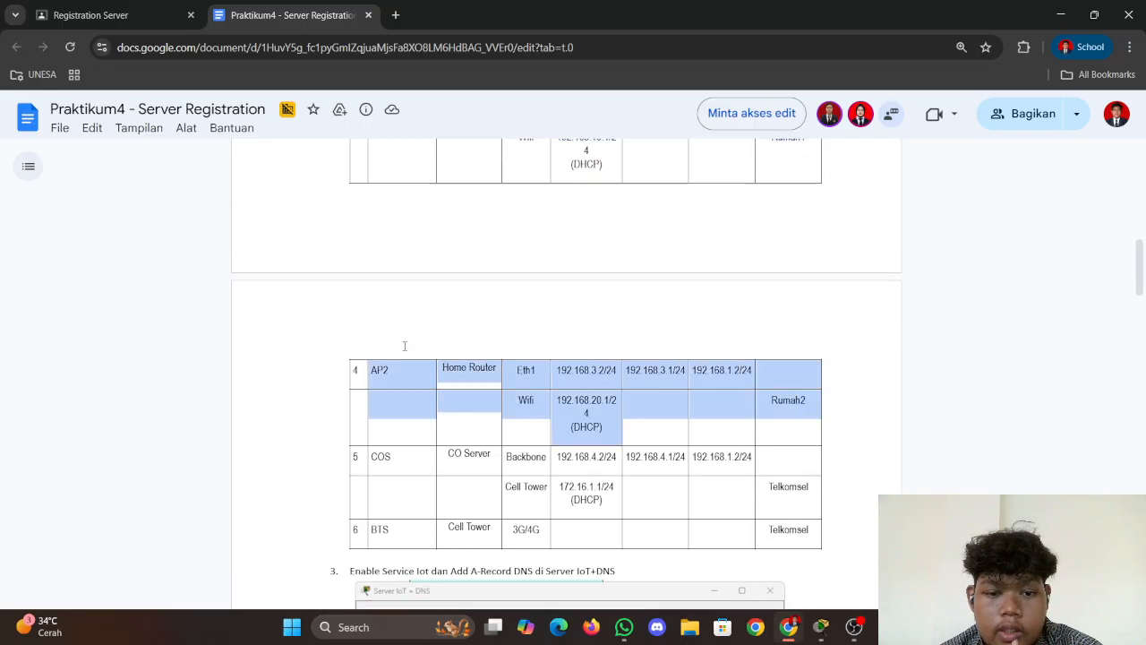
left_click(685, 401)
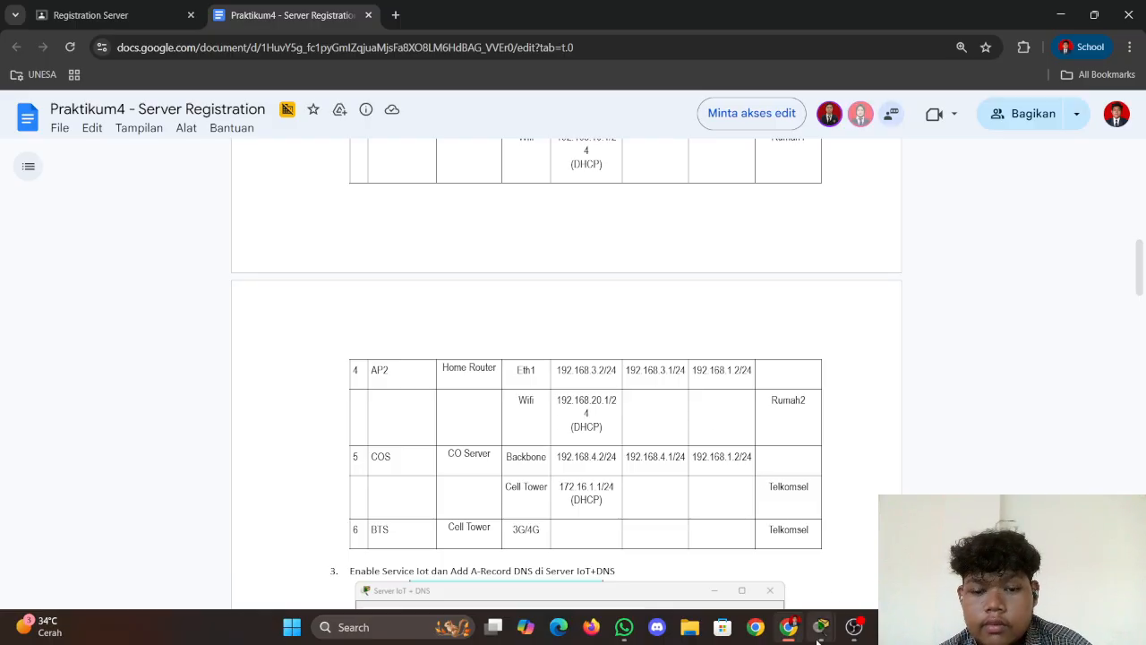
Switch to Packet Tracer, open Wireless Router1's setup page and set its internet connection type to Static IP
left_click(721, 546)
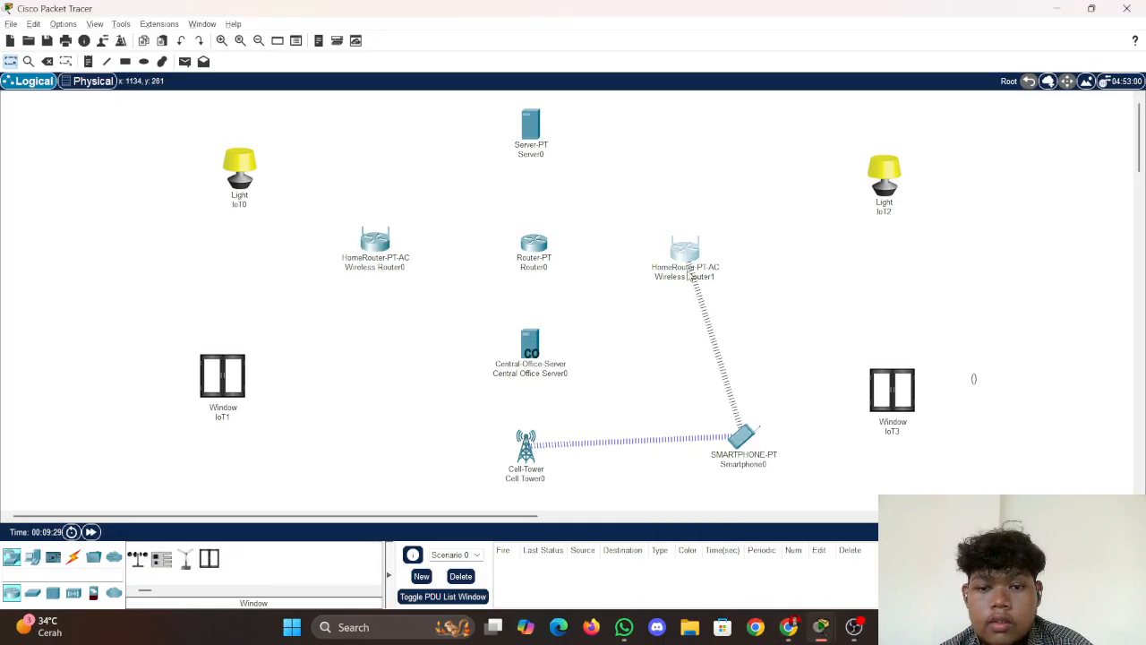
left_click(687, 254)
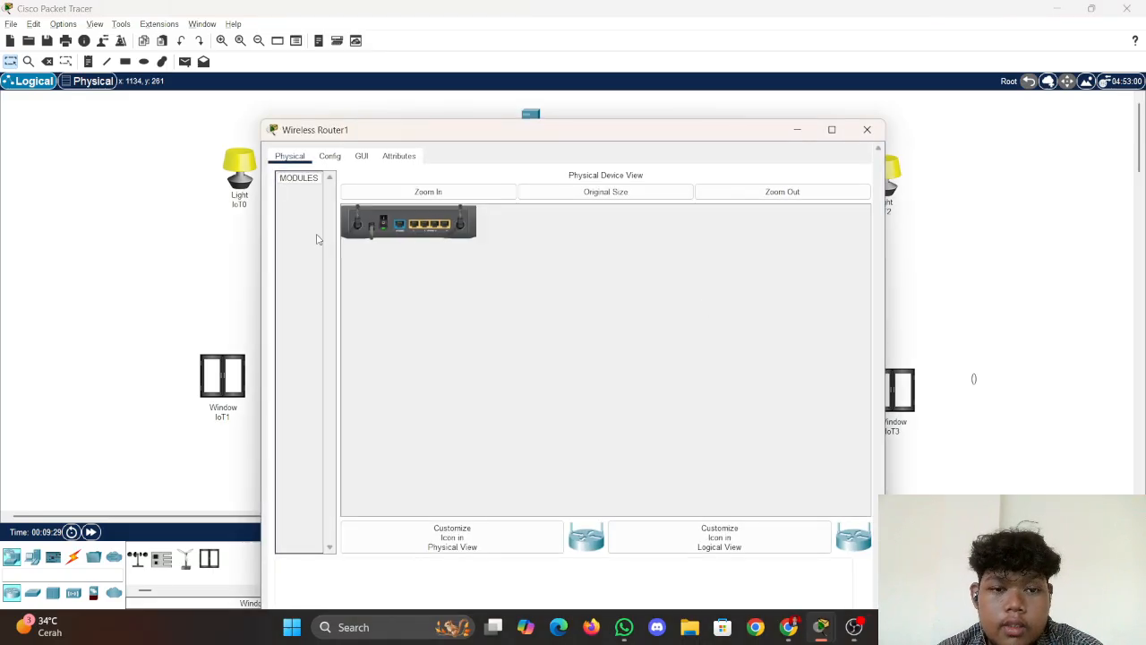
left_click(331, 157)
left_click(341, 156)
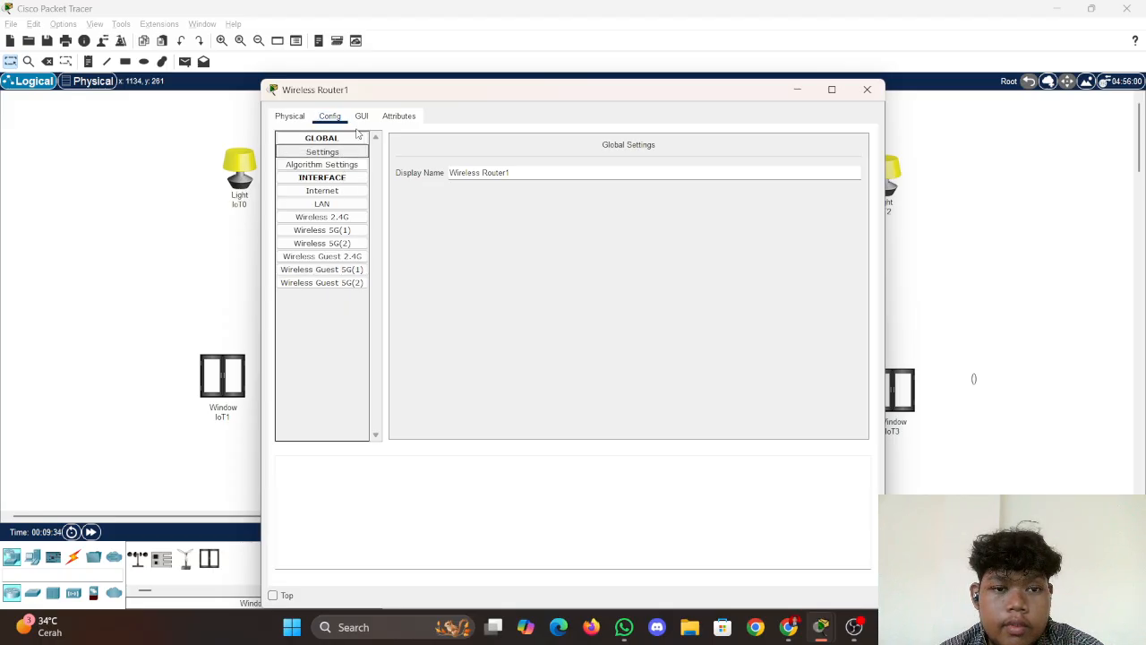
left_click(362, 117)
left_click(459, 251)
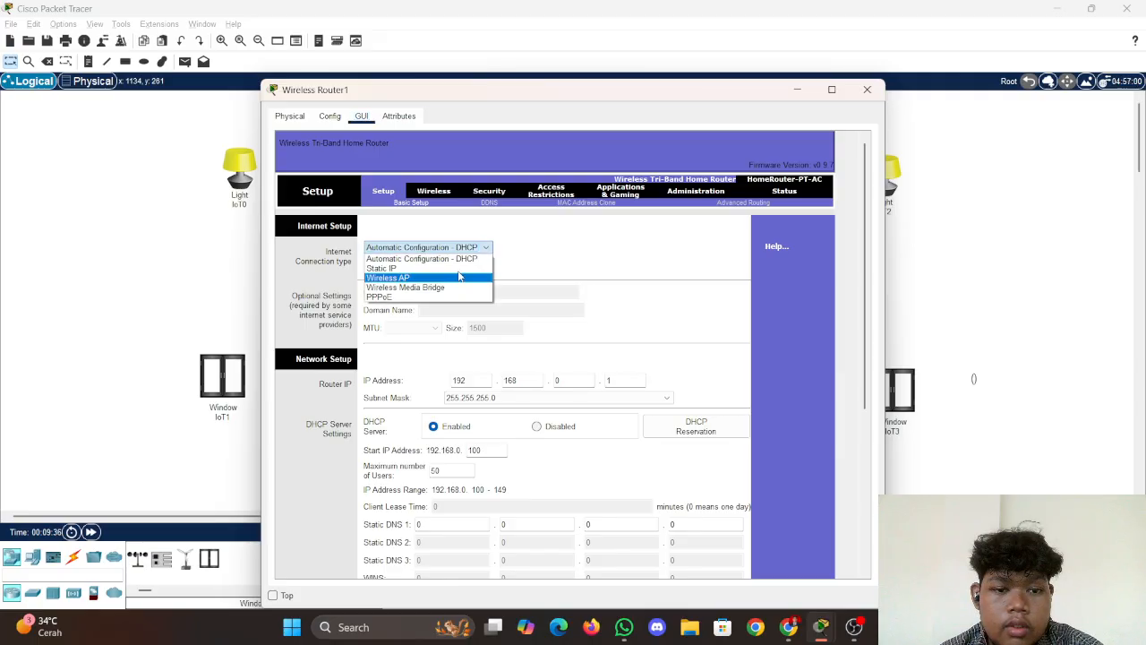
left_click(459, 266)
Set Wireless Router1's internet IP address to 192.168.3.2 with subnet mask 255.255.255.0
double_click(466, 301)
type("19")
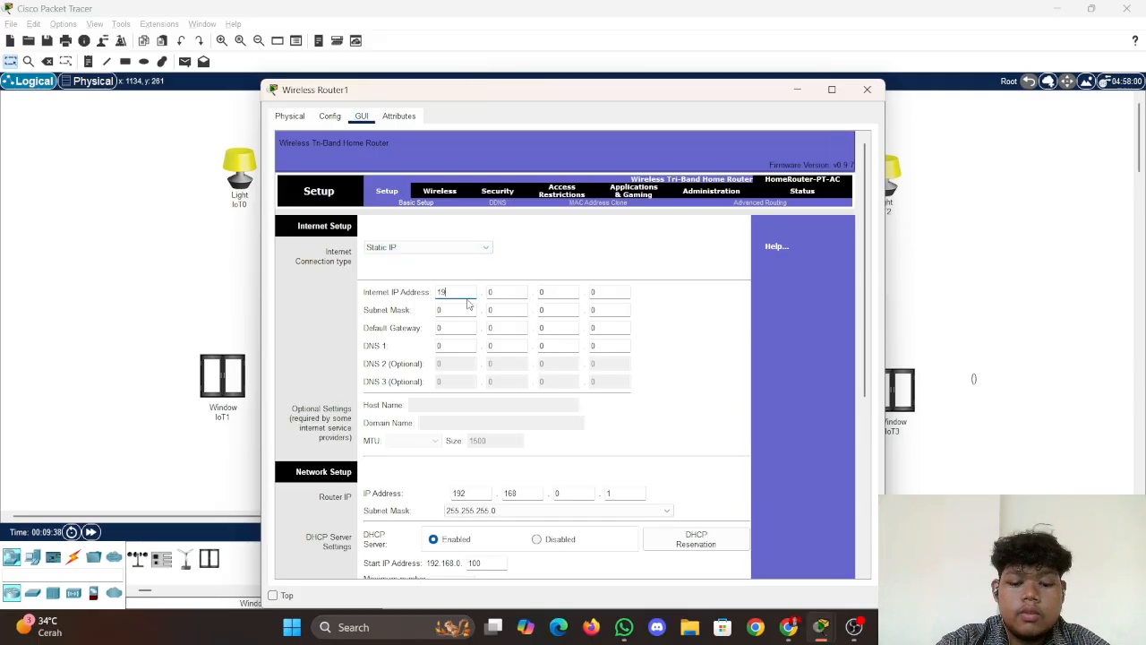
type("2")
double_click(507, 292)
type("168")
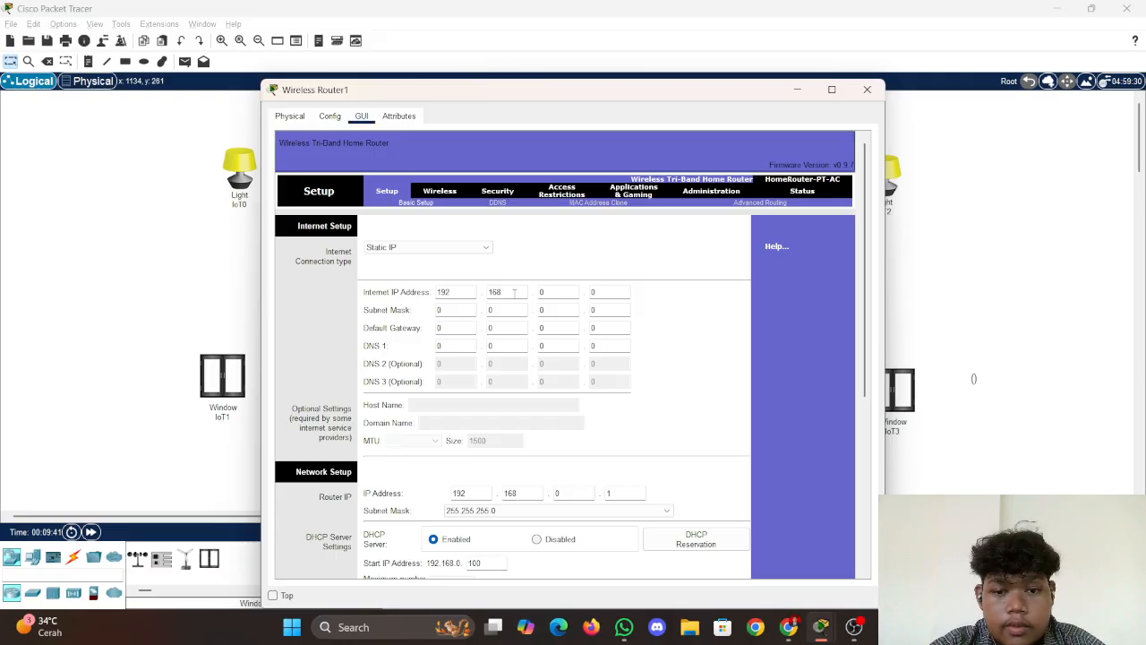
double_click(552, 293)
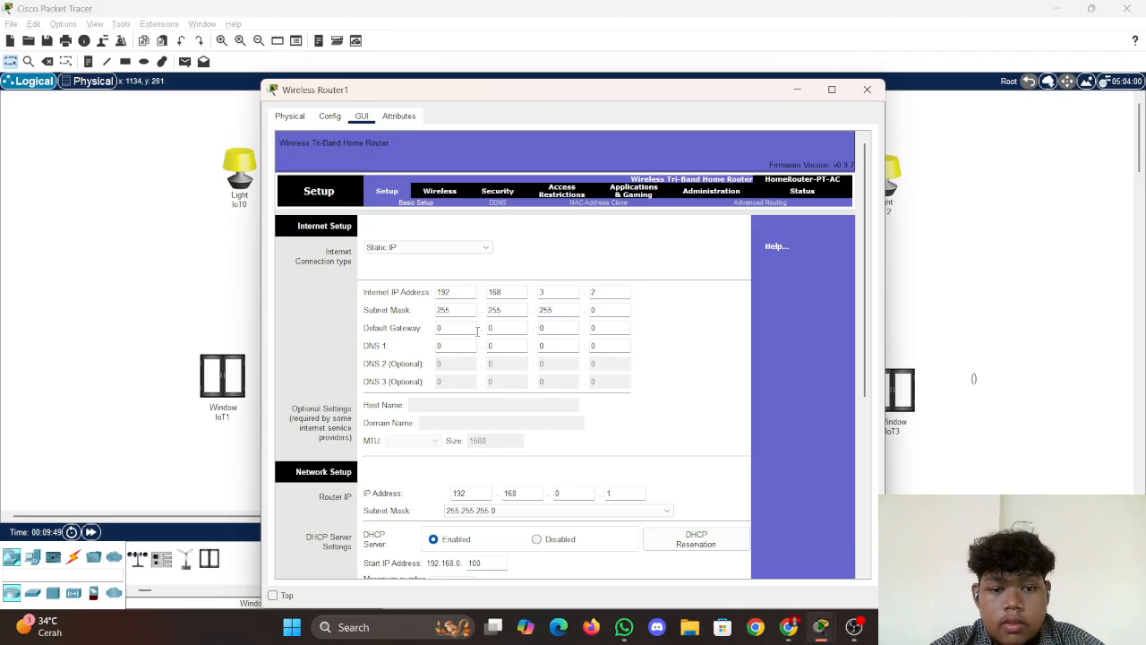
Set Wireless Router1's default gateway to 192.168.3.1 and its DNS 1 to 192.168.1.2
left_click(506, 327)
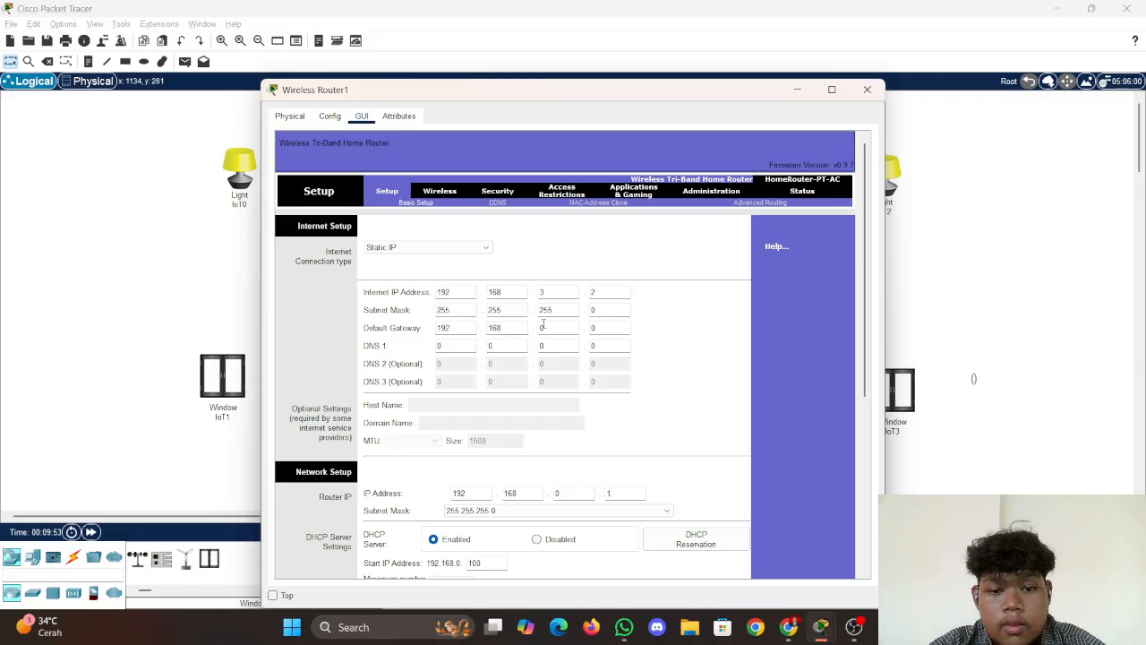
left_click(598, 331)
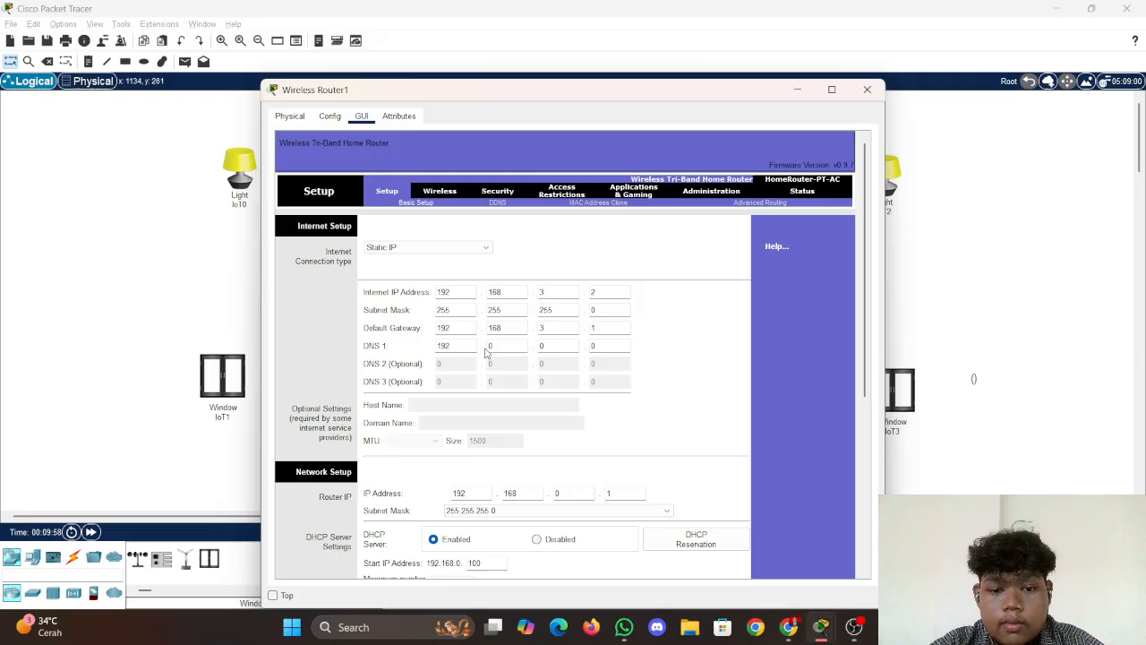
left_click(569, 344)
left_click(595, 345)
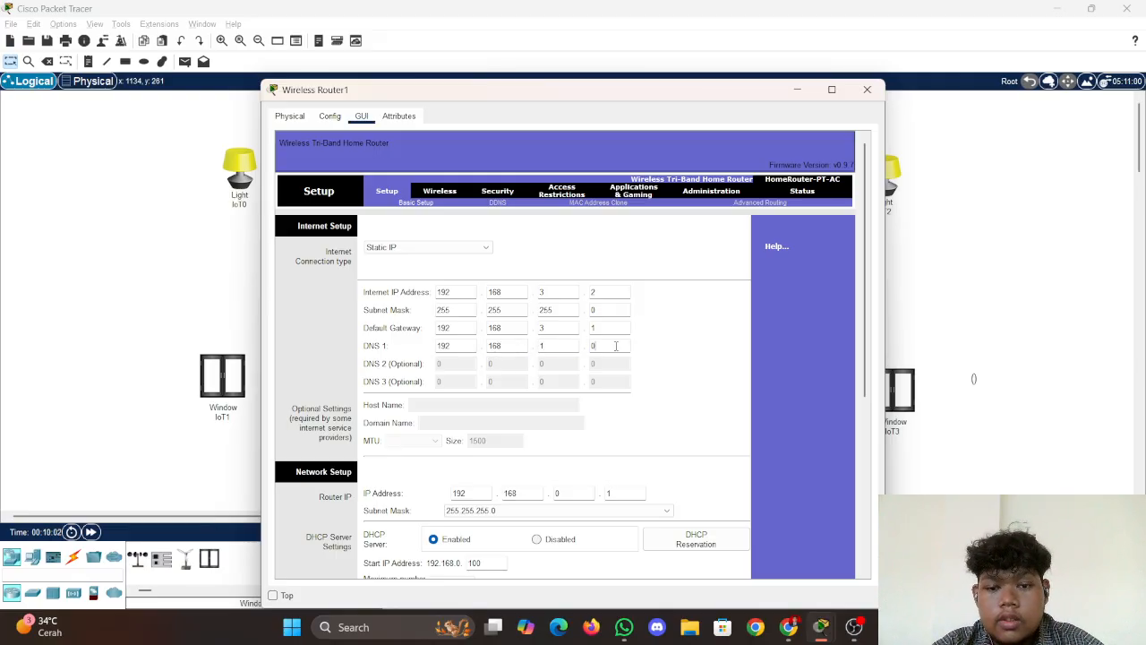
type("2")
Save Wireless Router1's LAN IP address as 192.168.20.1 and check it against the AP2 row in the Praktikum 4 document
scroll(616, 358, "down", 3)
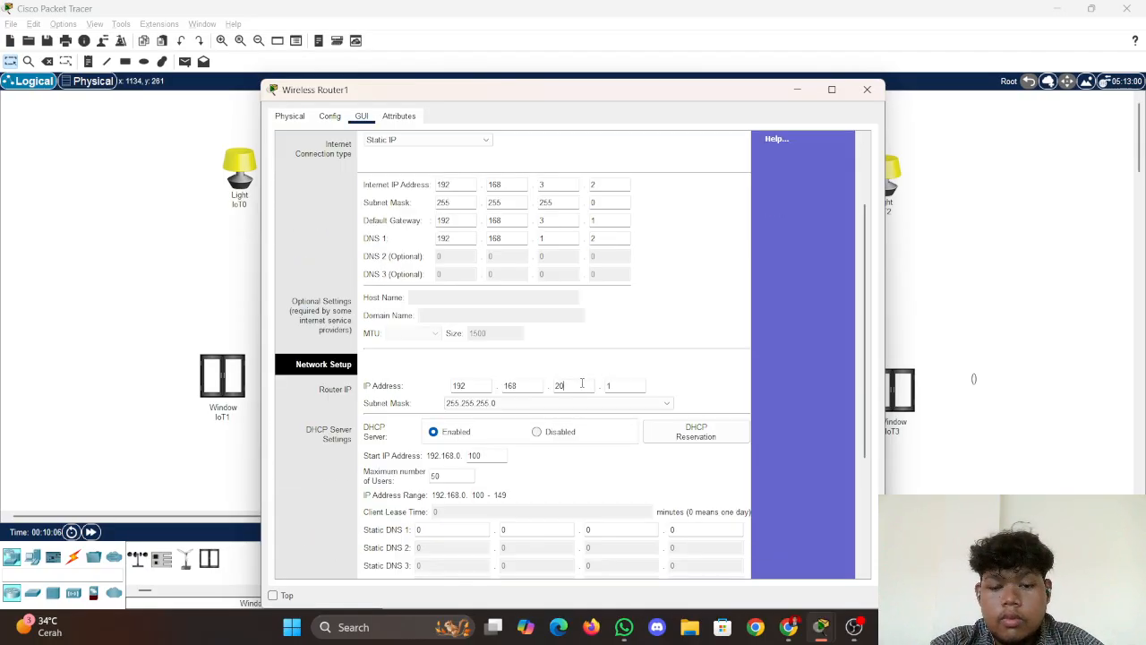
scroll(581, 383, "down", 5)
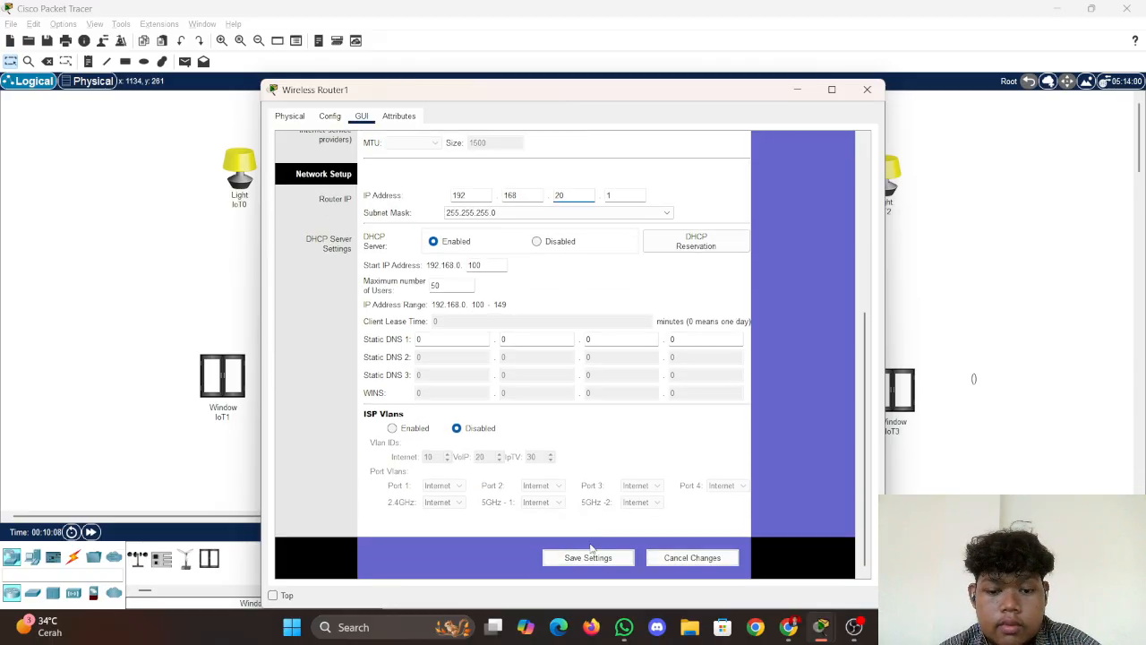
left_click(788, 627)
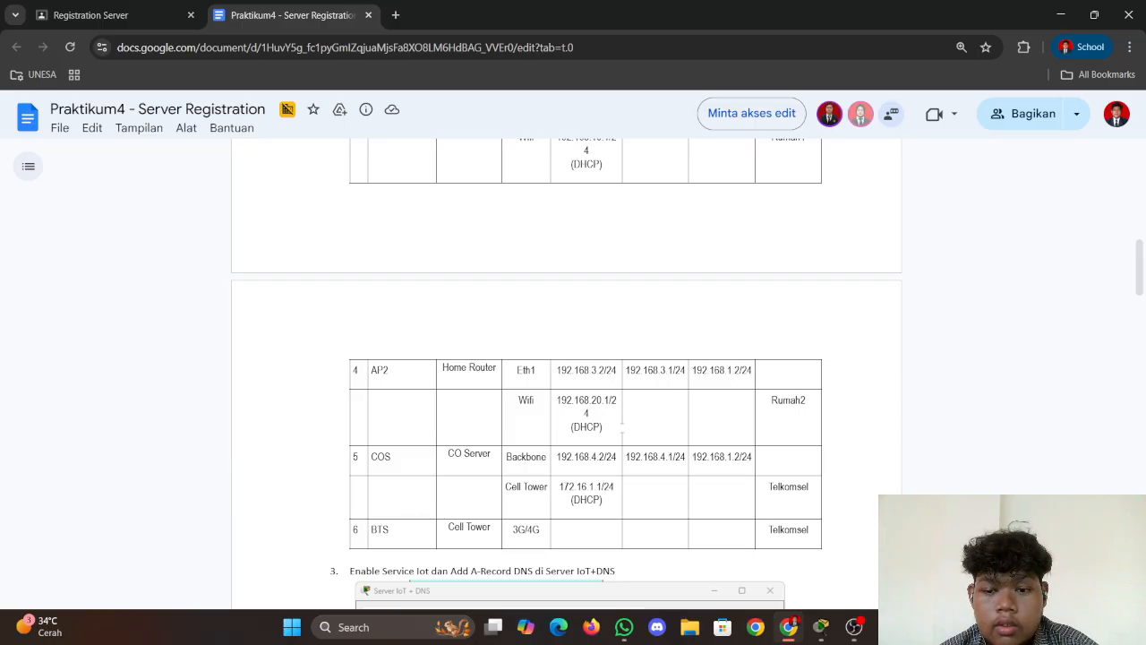
left_click(821, 627)
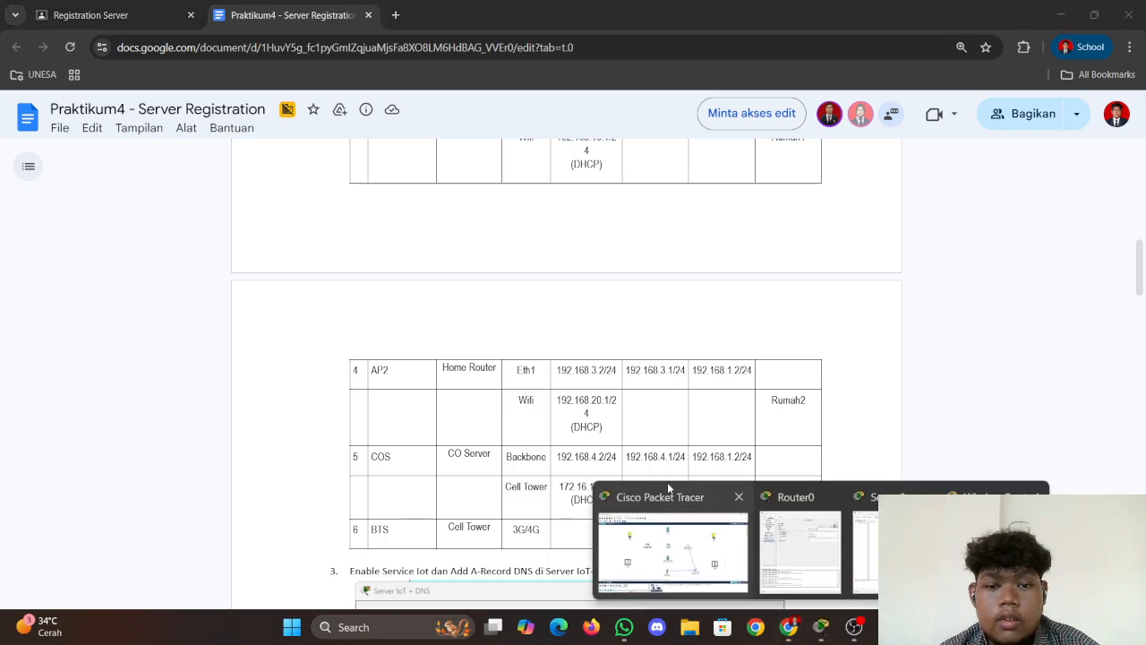
left_click(680, 540)
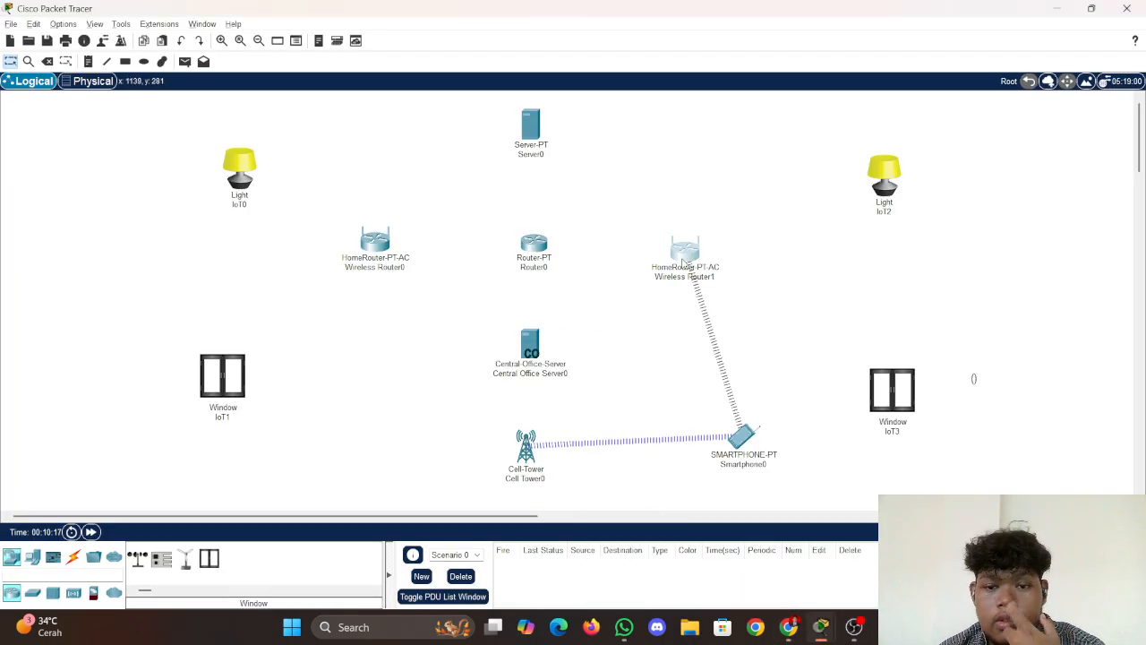
Set Wireless Router1's 2.4 GHz network name (SSID) to Rumah2 and save the wireless settings
left_click(689, 257)
scroll(522, 264, "up", 5)
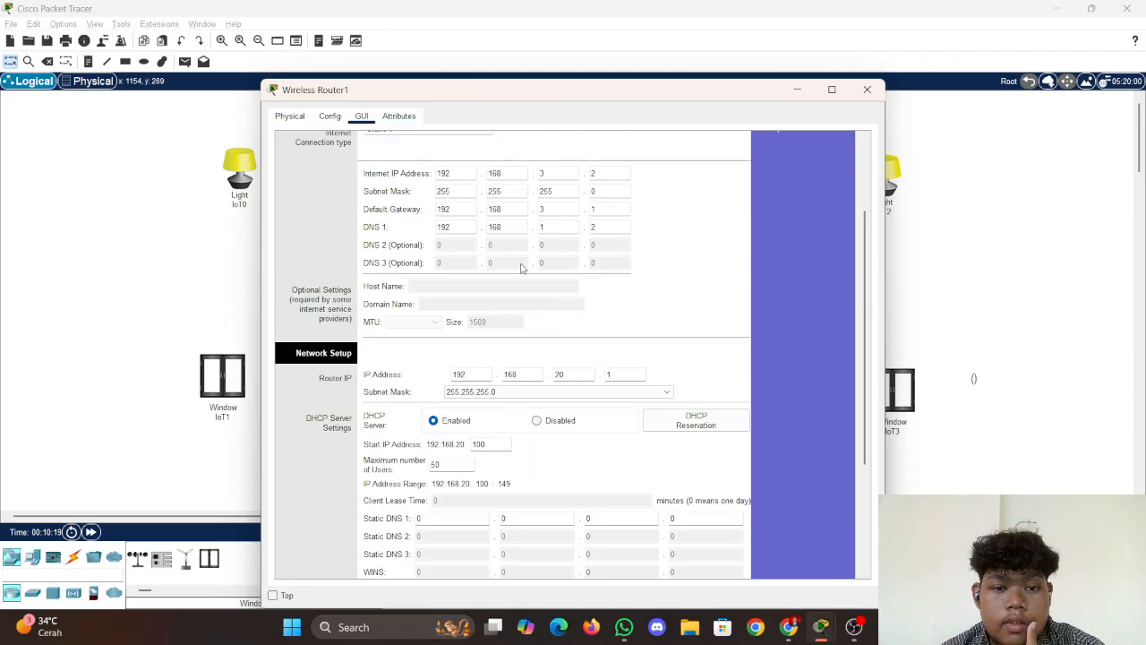
left_click(440, 193)
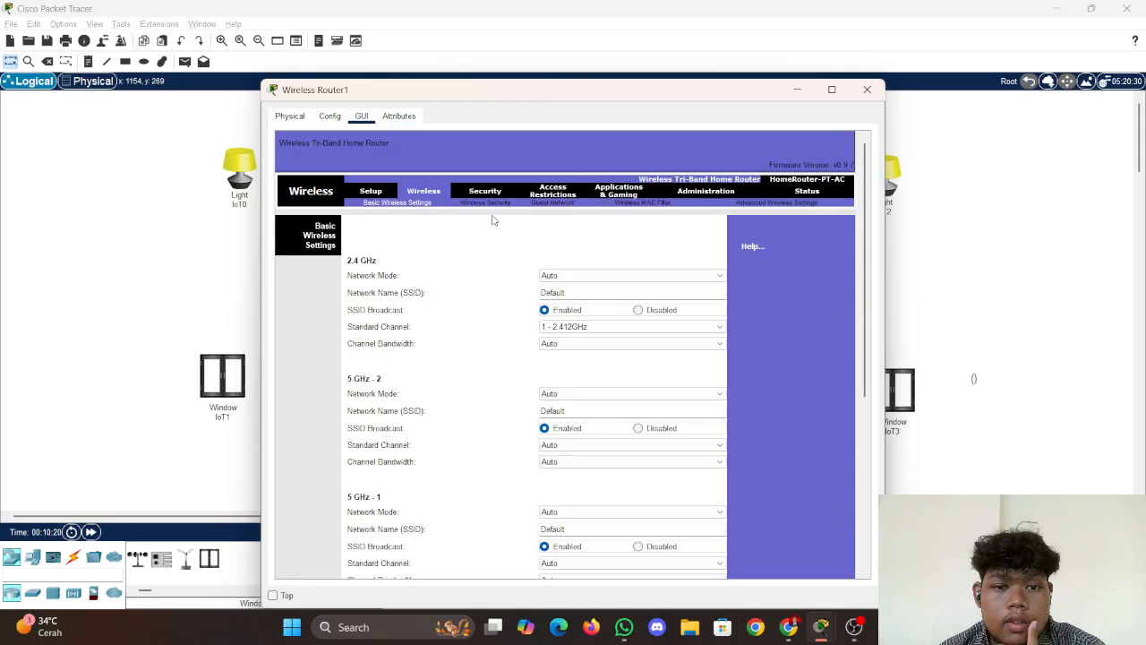
double_click(596, 292)
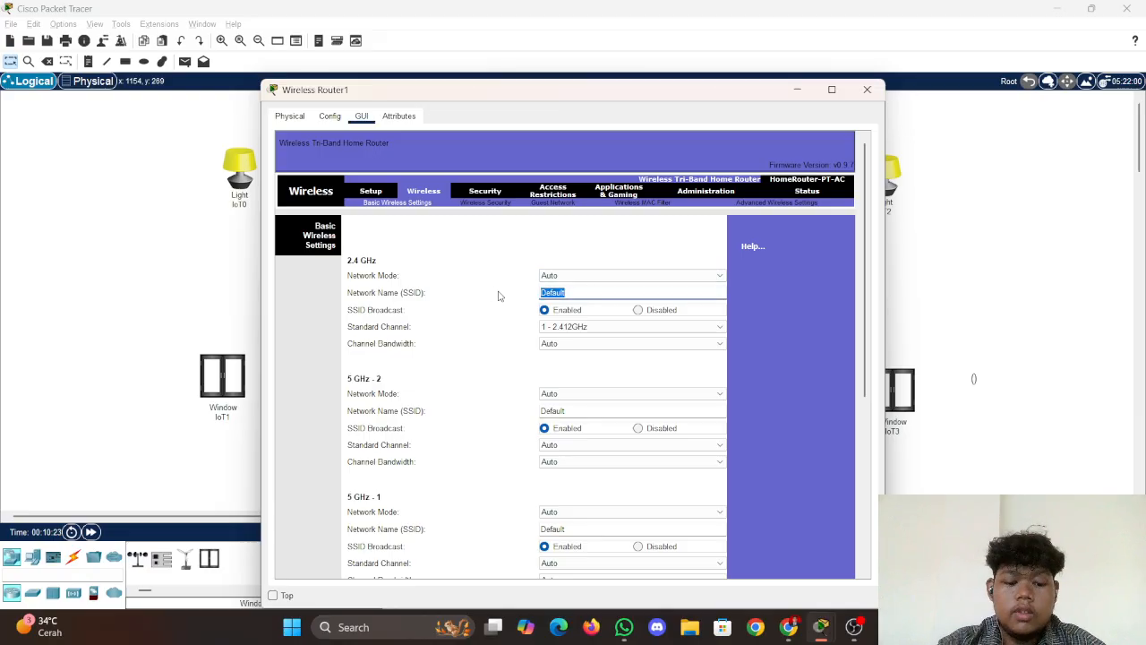
type("Rumah2")
scroll(567, 401, "down", 5)
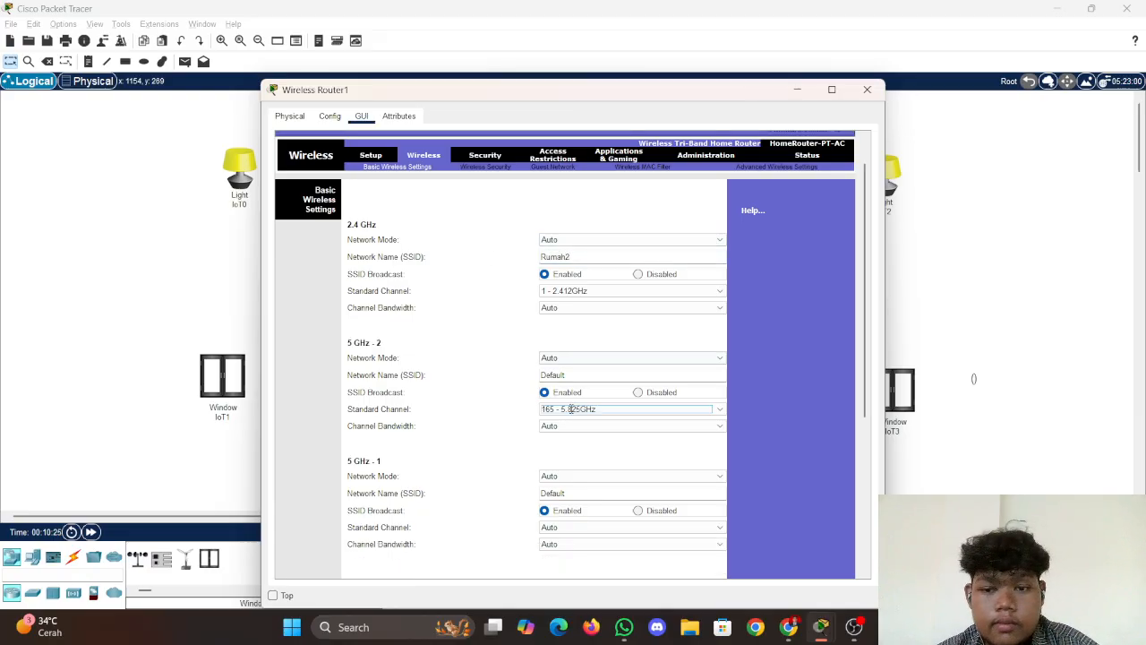
scroll(594, 525, "down", 6)
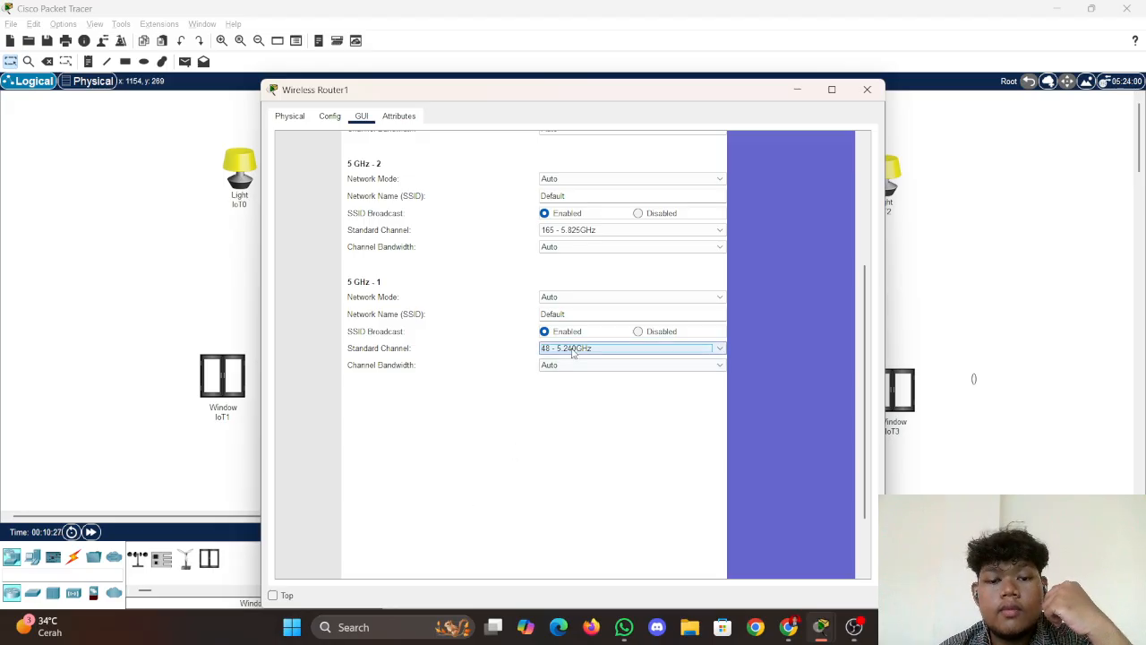
scroll(542, 474, "down", 3)
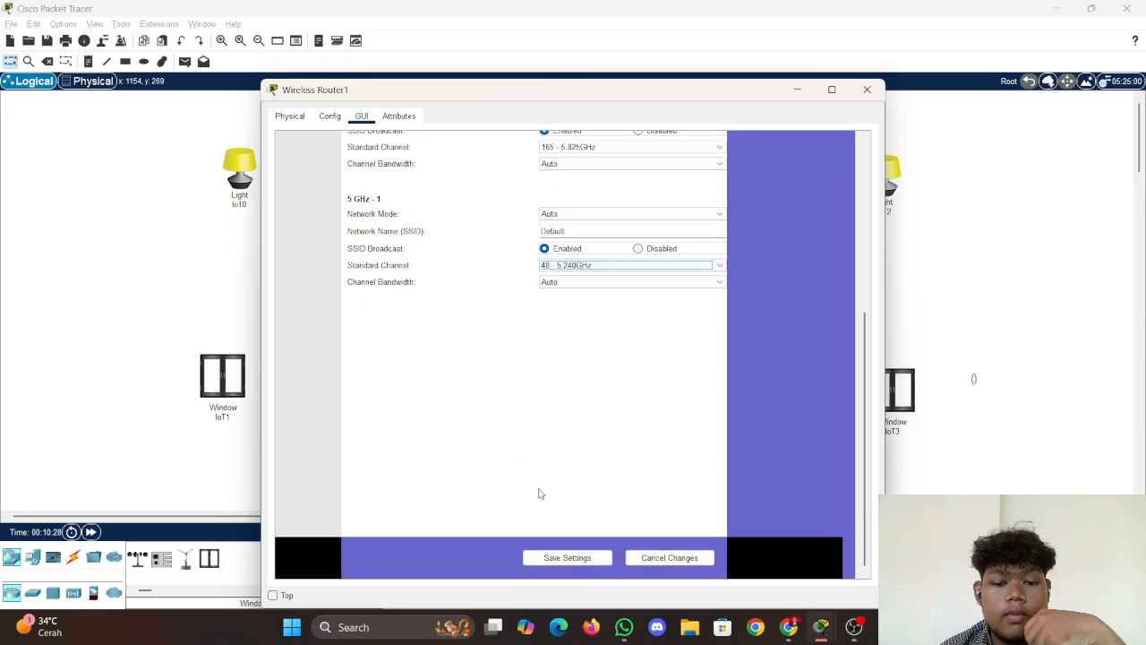
left_click(571, 564)
scroll(457, 376, "down", 5)
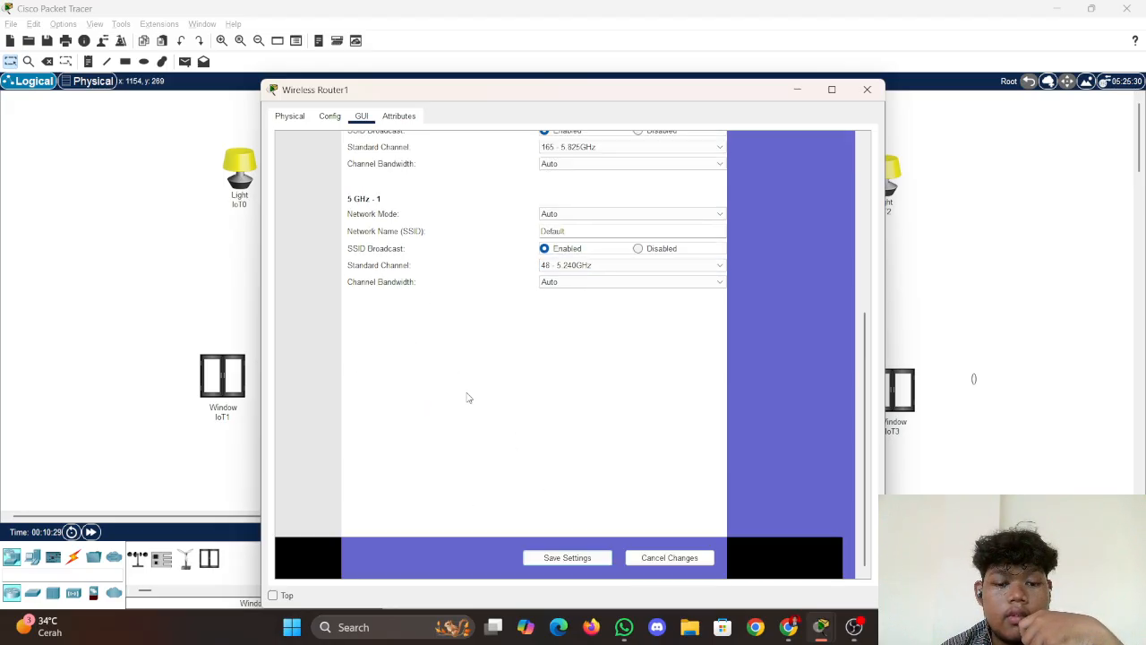
left_click(568, 560)
Review Wireless Router1's Internet and LAN interface settings, and close its window
left_click(329, 115)
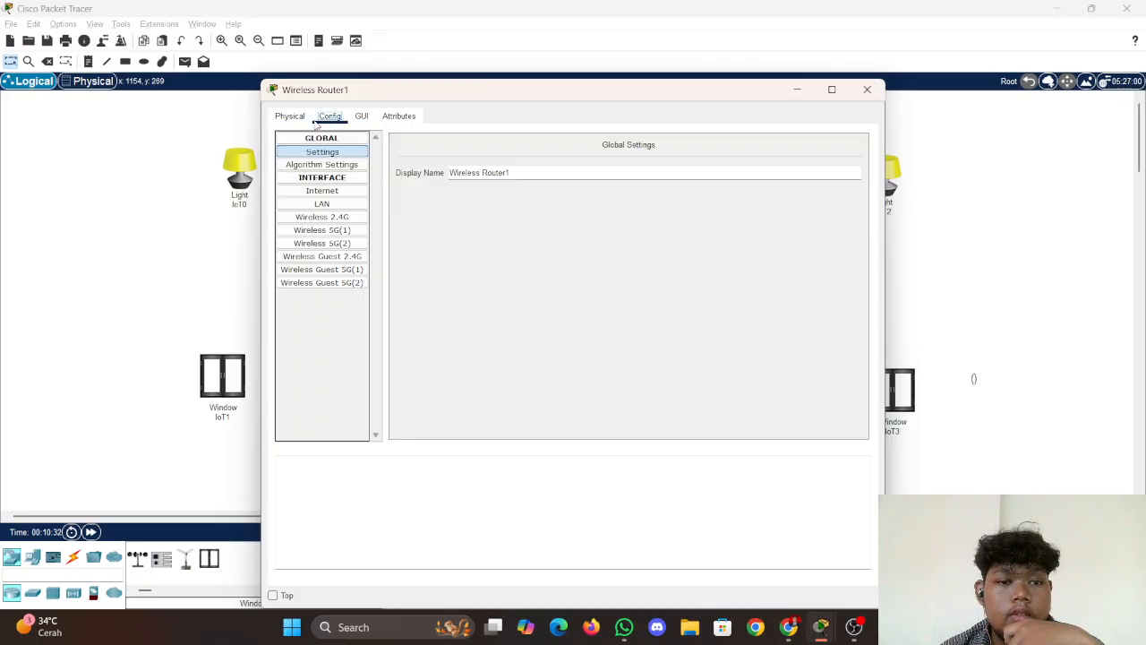
left_click(322, 191)
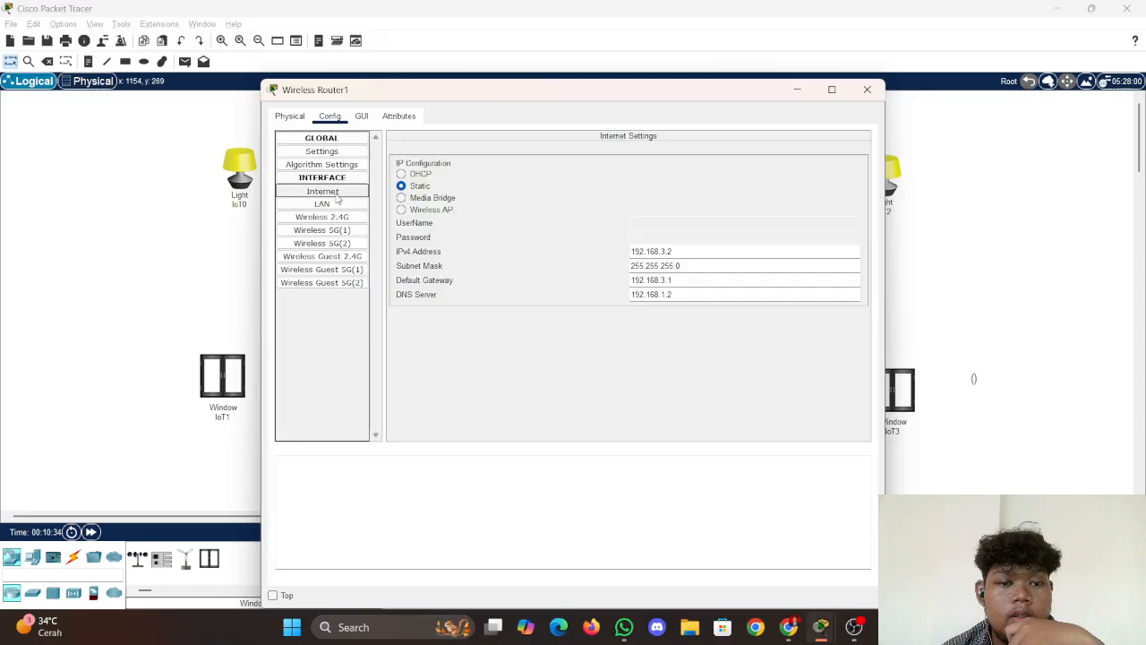
left_click(335, 205)
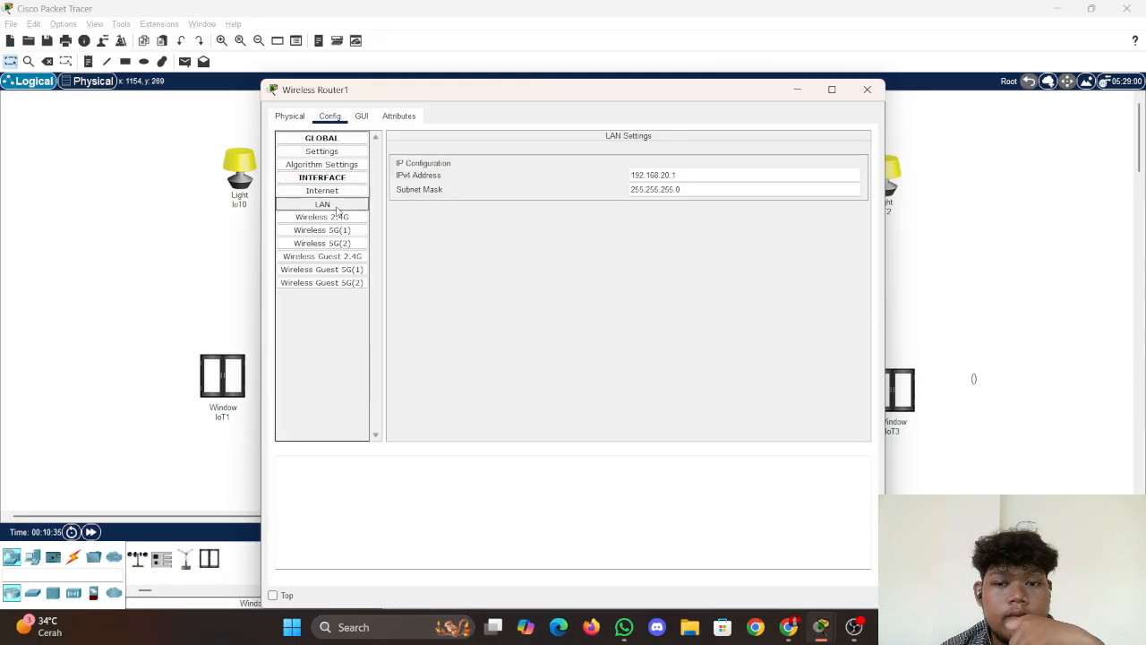
left_click(866, 89)
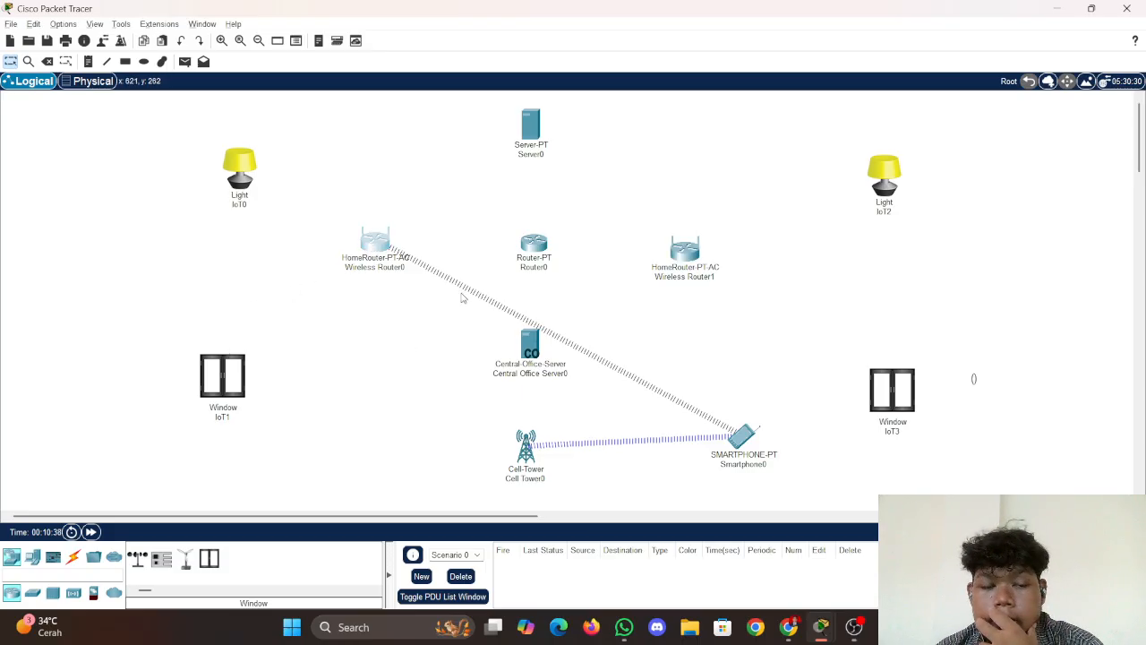
Open Wireless Router0 and review its Internet and LAN interface settings for comparison
left_click(385, 241)
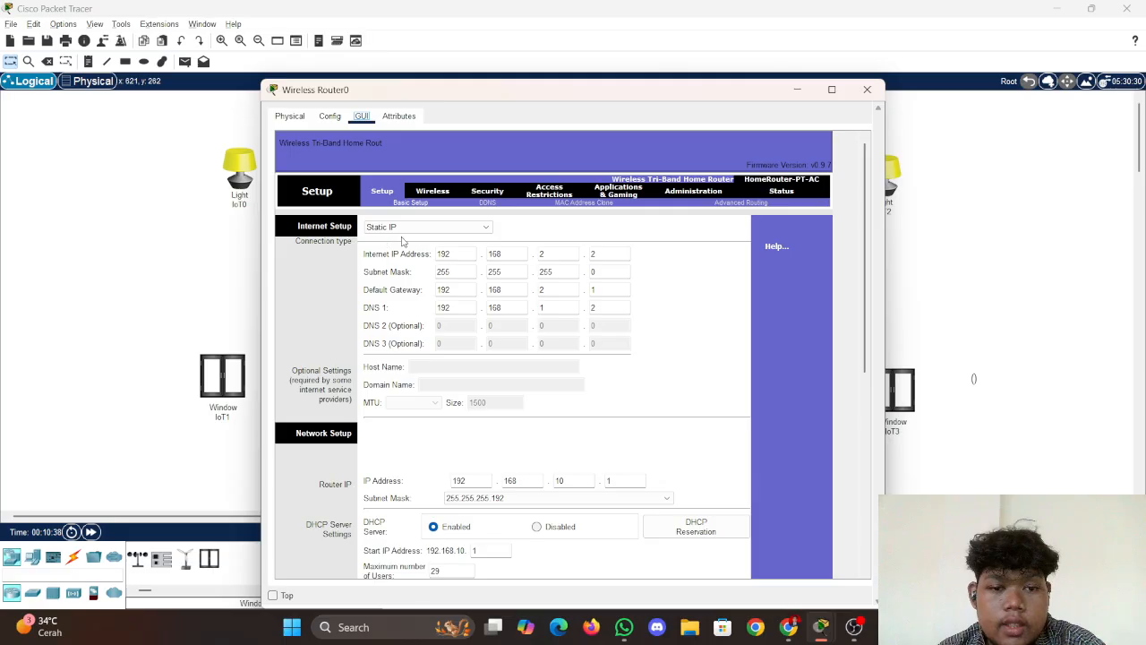
left_click(302, 118)
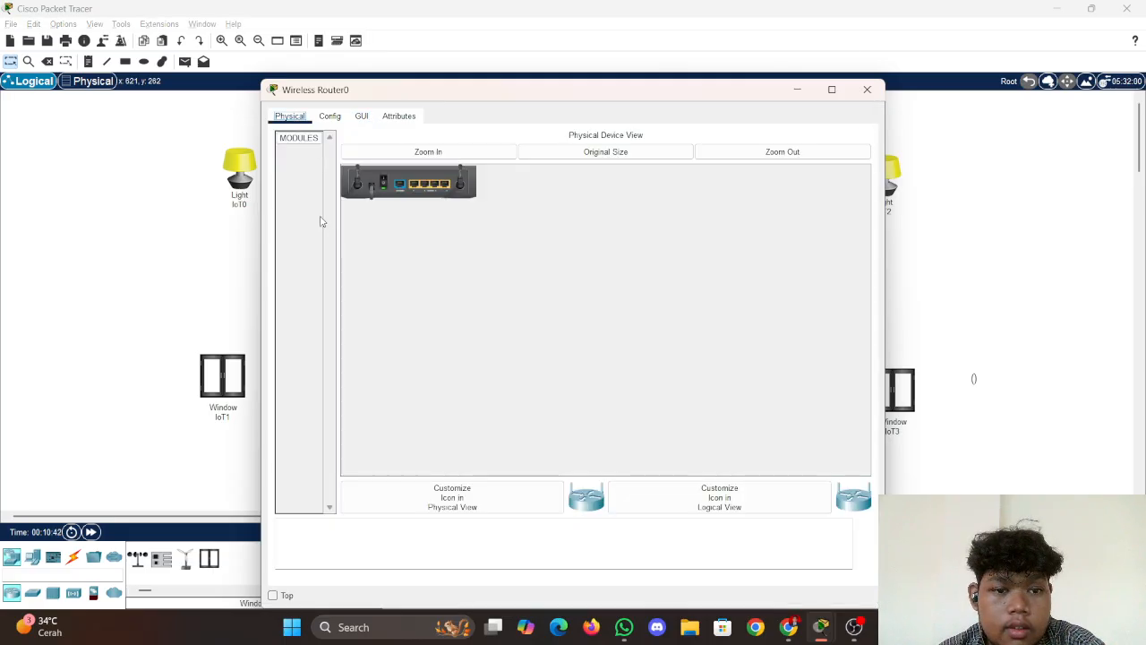
left_click(330, 117)
left_click(322, 190)
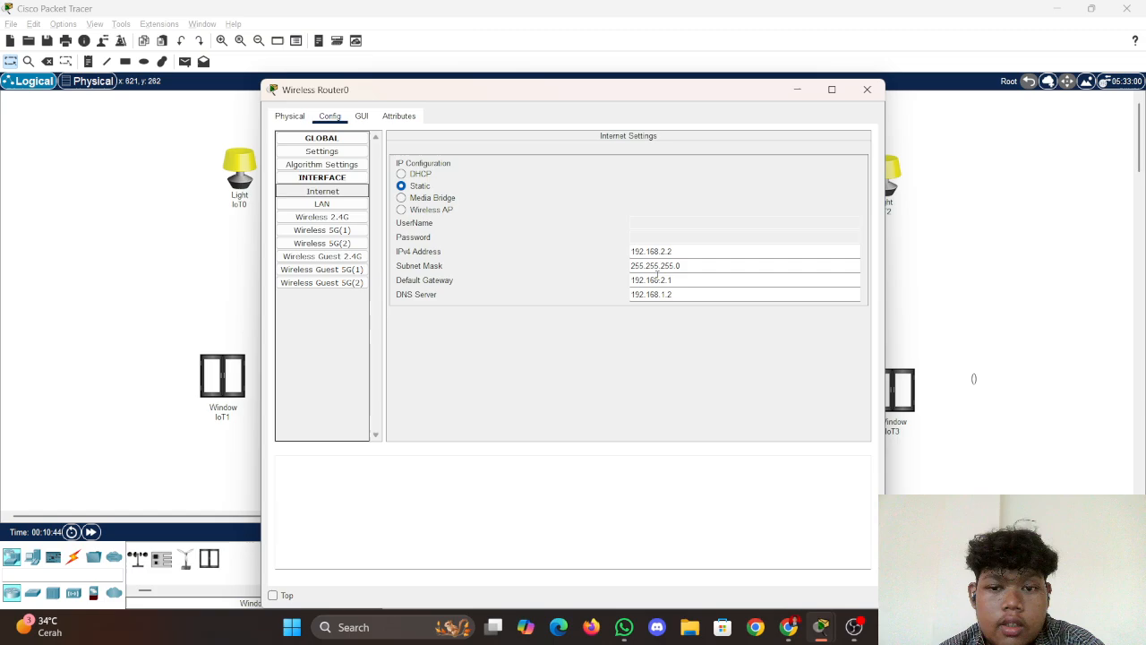
left_click(337, 208)
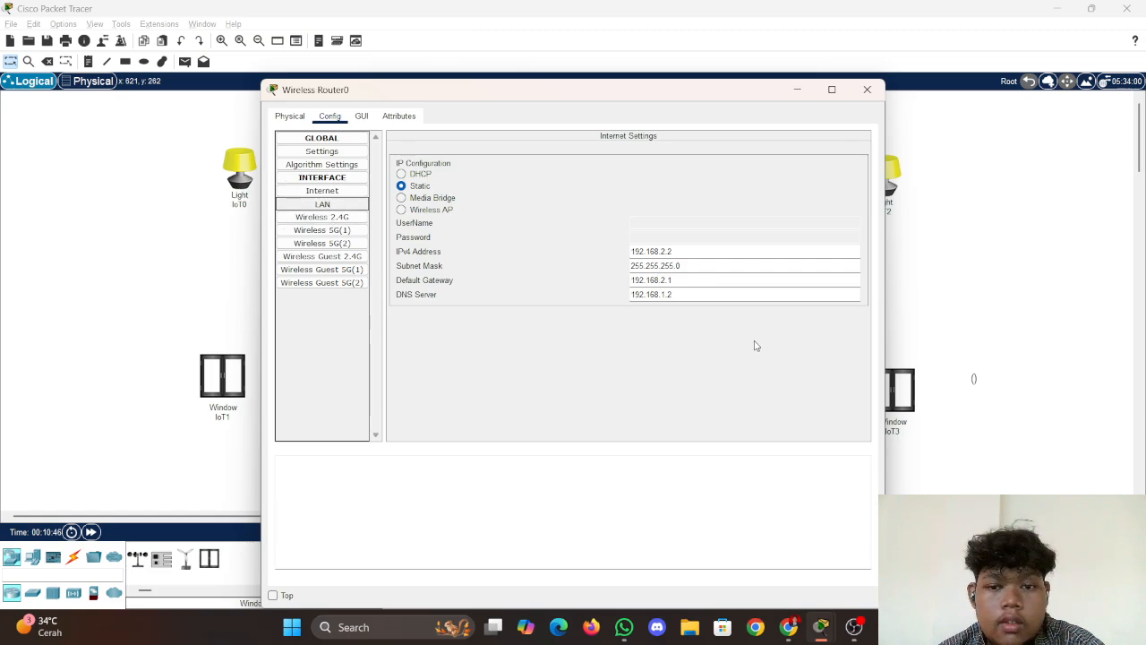
left_click(797, 90)
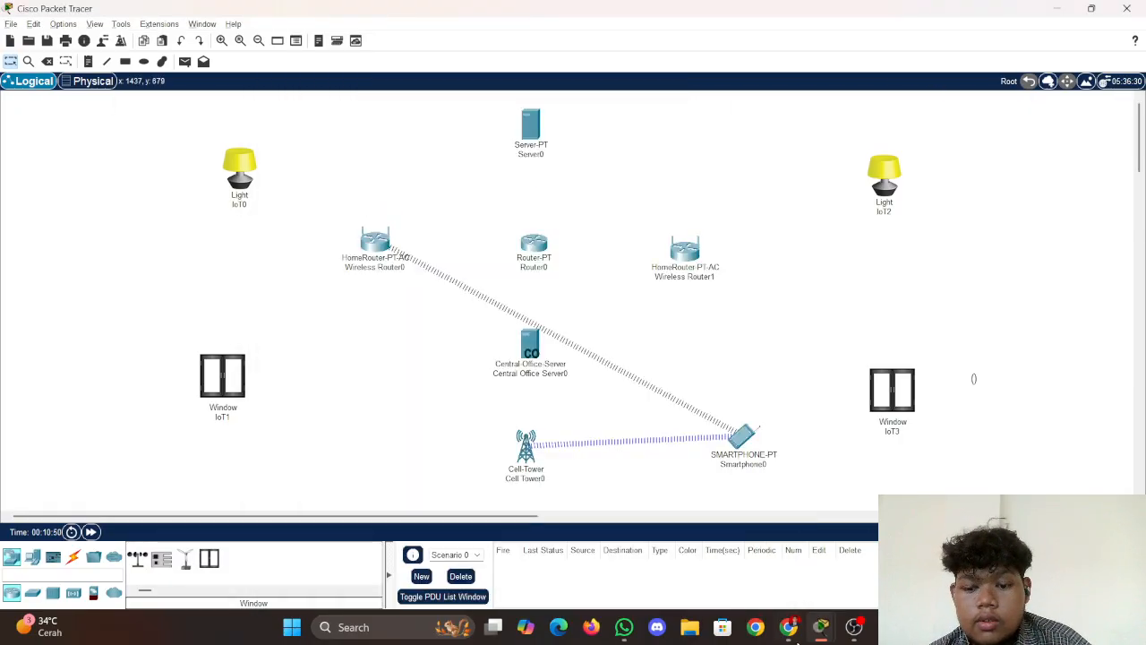
Switch to the Praktikum 4 document, read the COS row's backbone addresses, and return to Packet Tracer
left_click(792, 635)
scroll(666, 450, "down", 2)
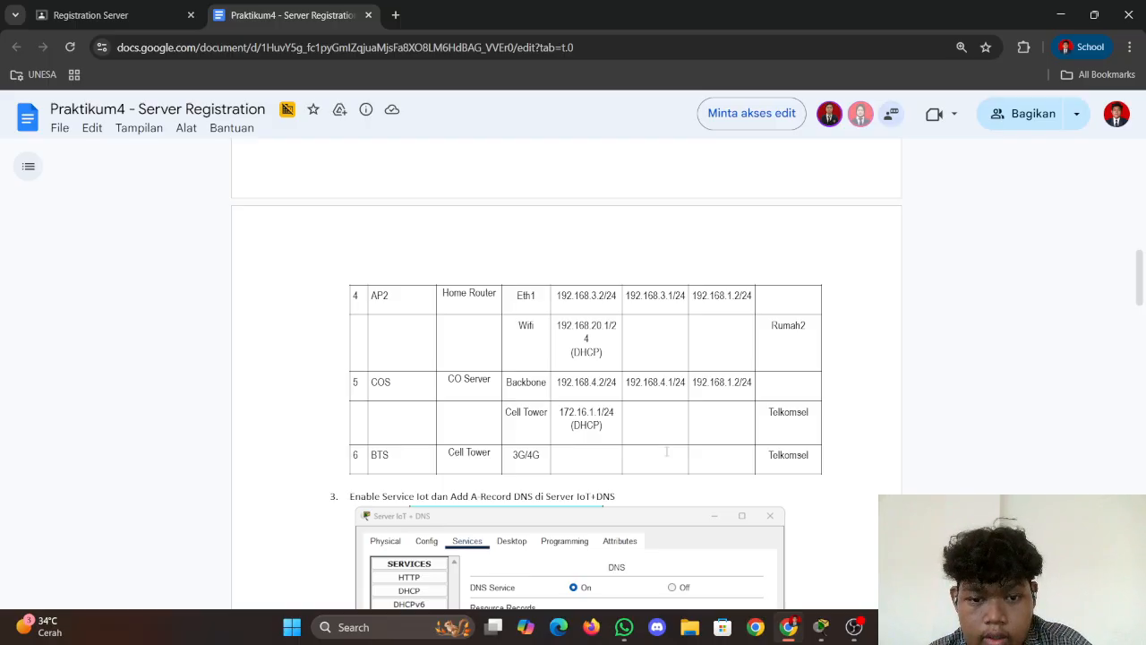
key("alt+Tab")
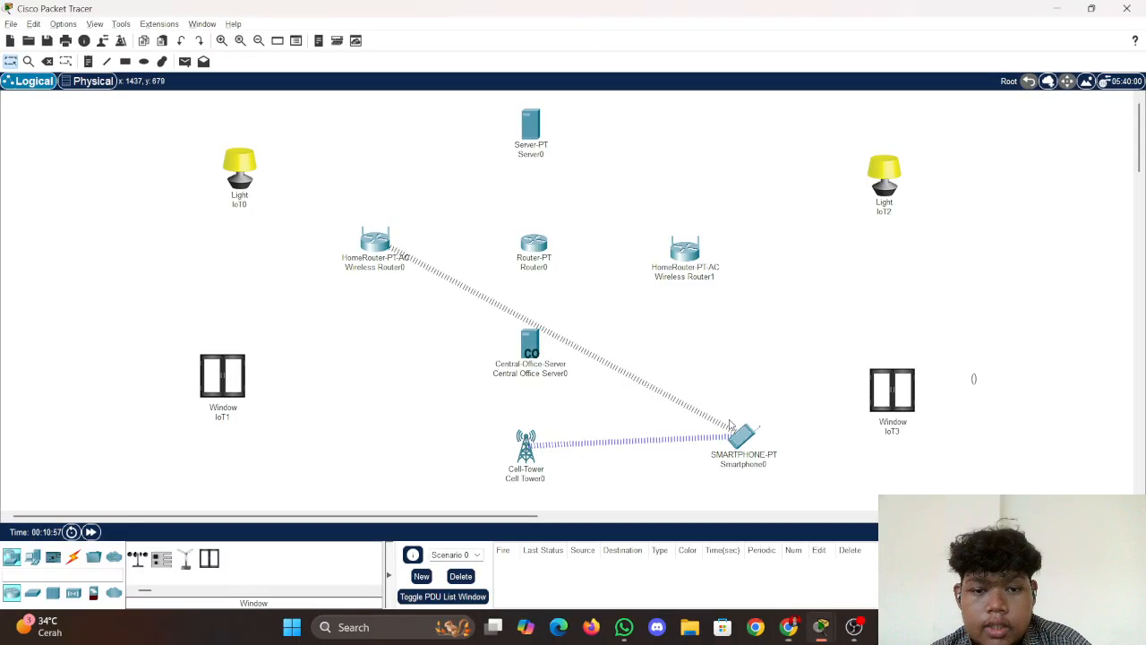
Set Central Office Server0's Backbone interface to static with IPv4 address 192.168.4.2 and subnet mask 255.255.255.0
left_click(573, 369)
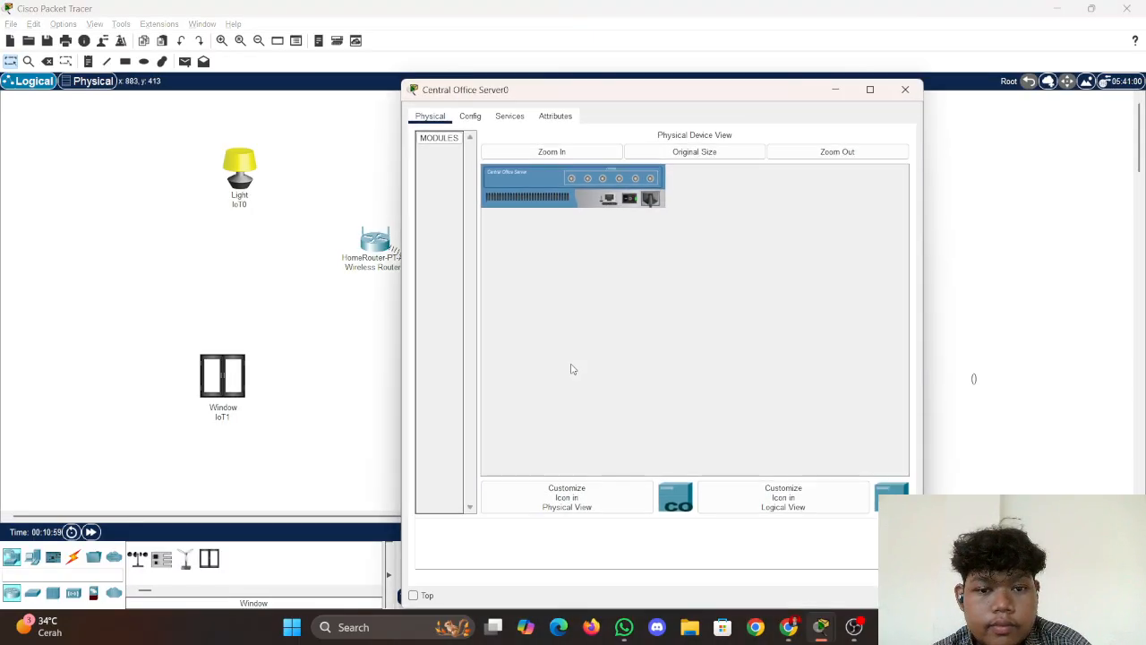
left_click(470, 117)
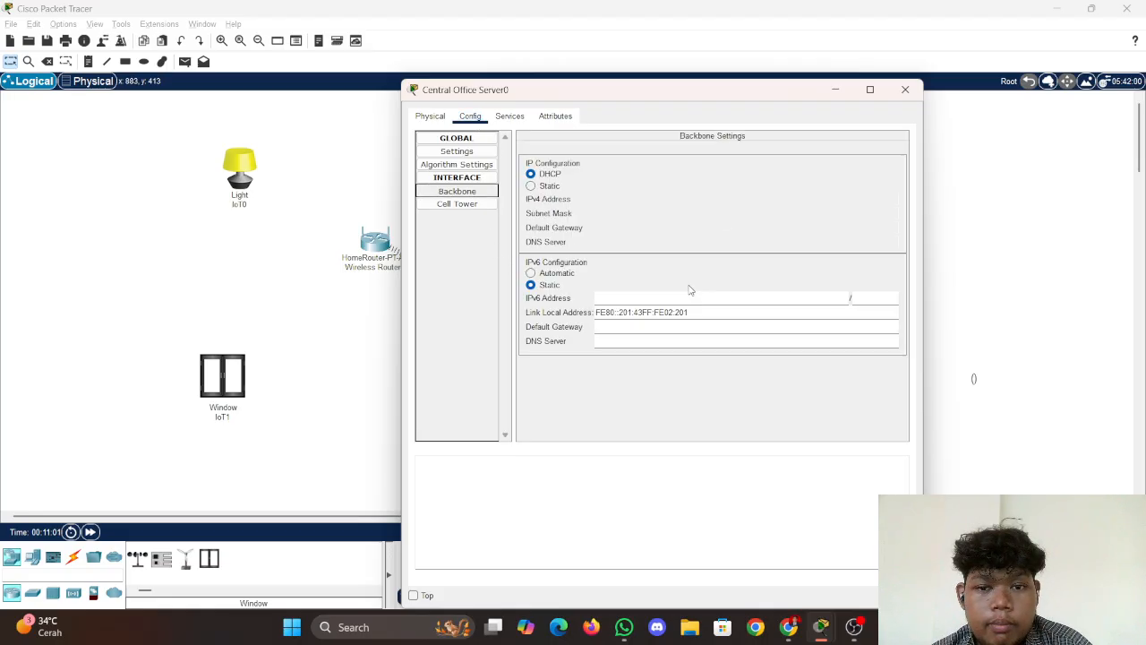
left_click(546, 186)
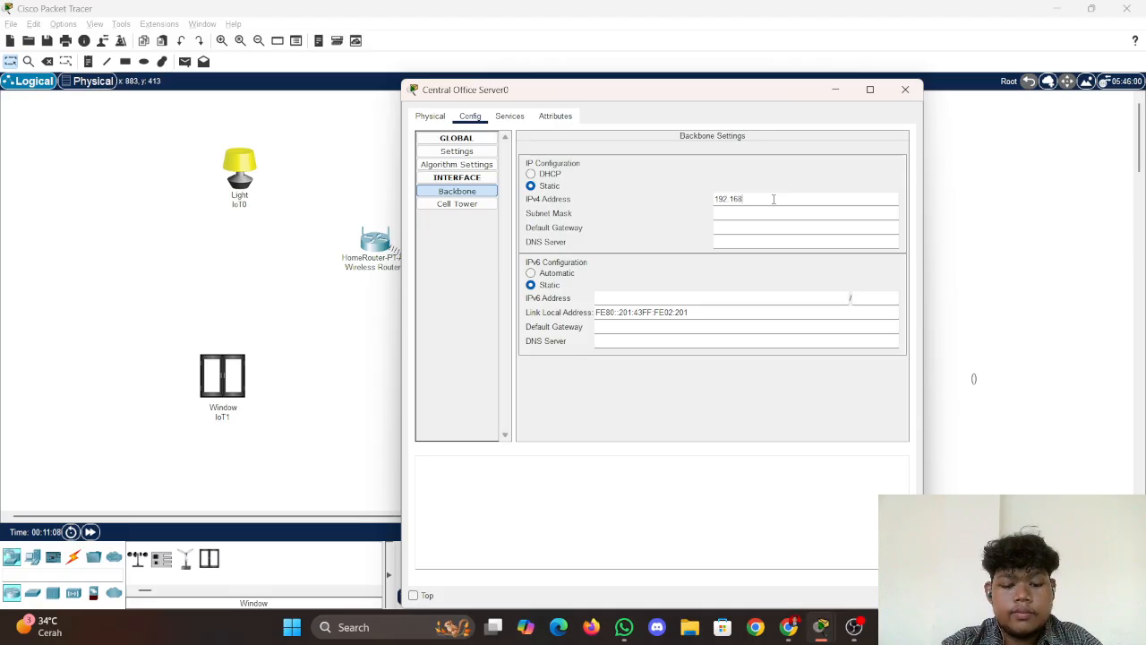
left_click(773, 198)
type("192.168.")
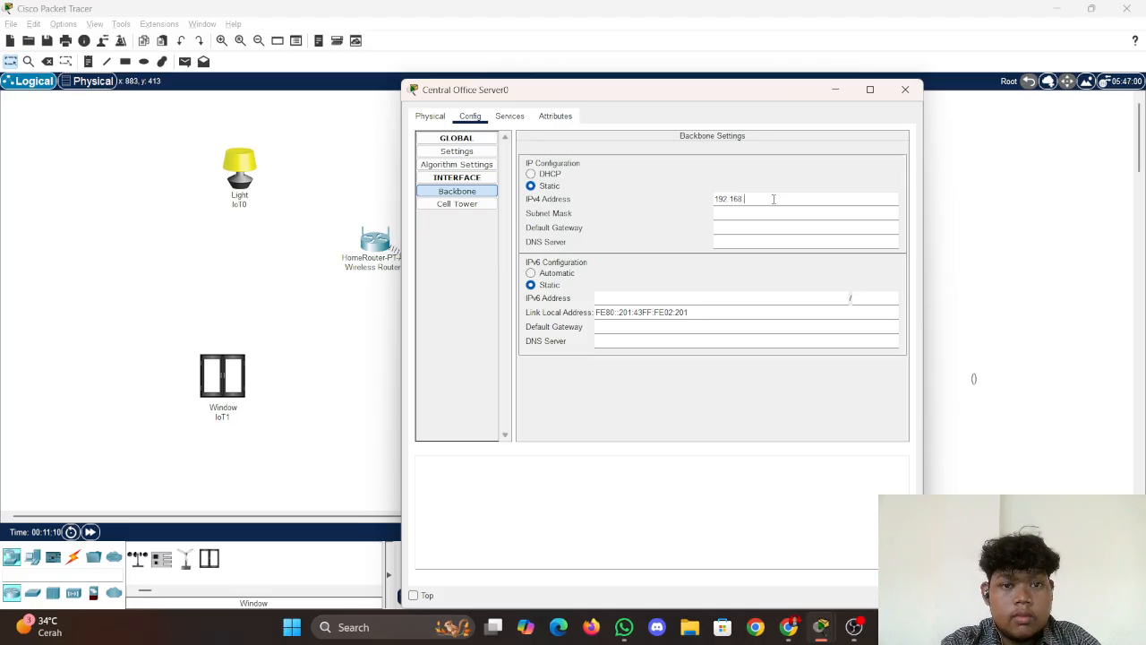
type("4.2")
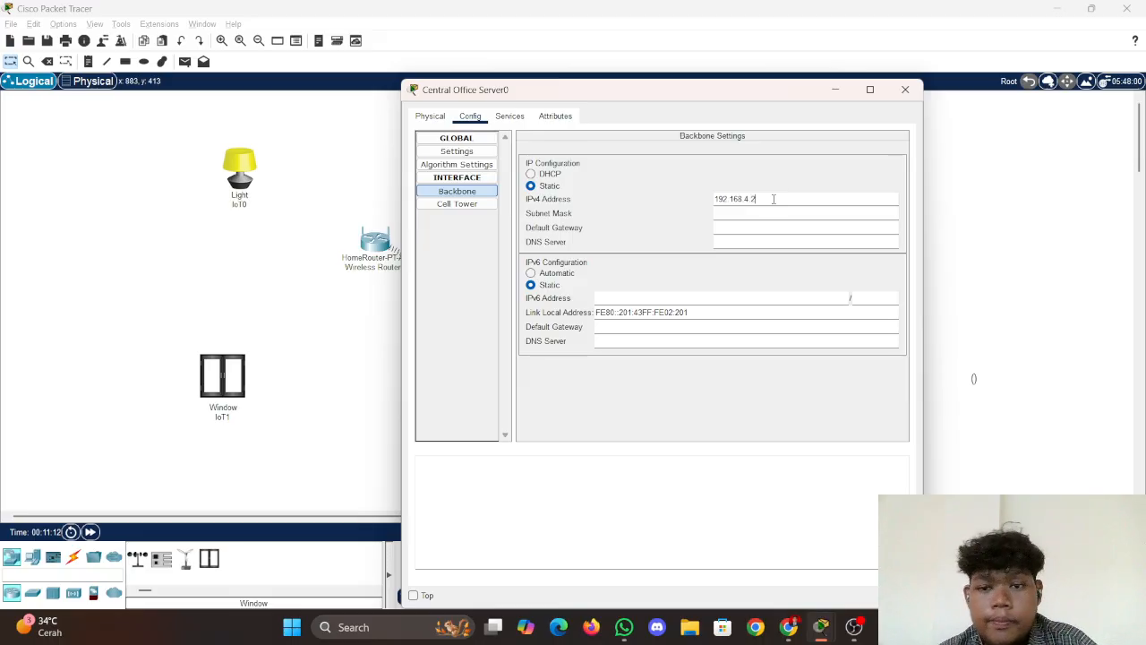
left_click(759, 213)
left_click(774, 227)
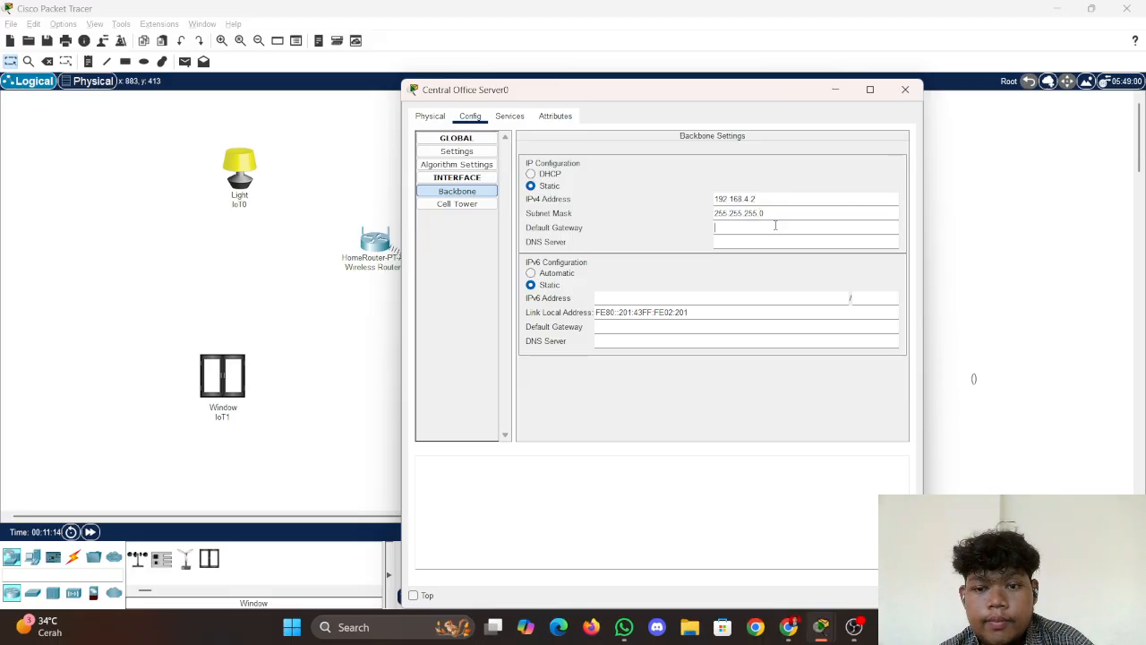
left_click(906, 89)
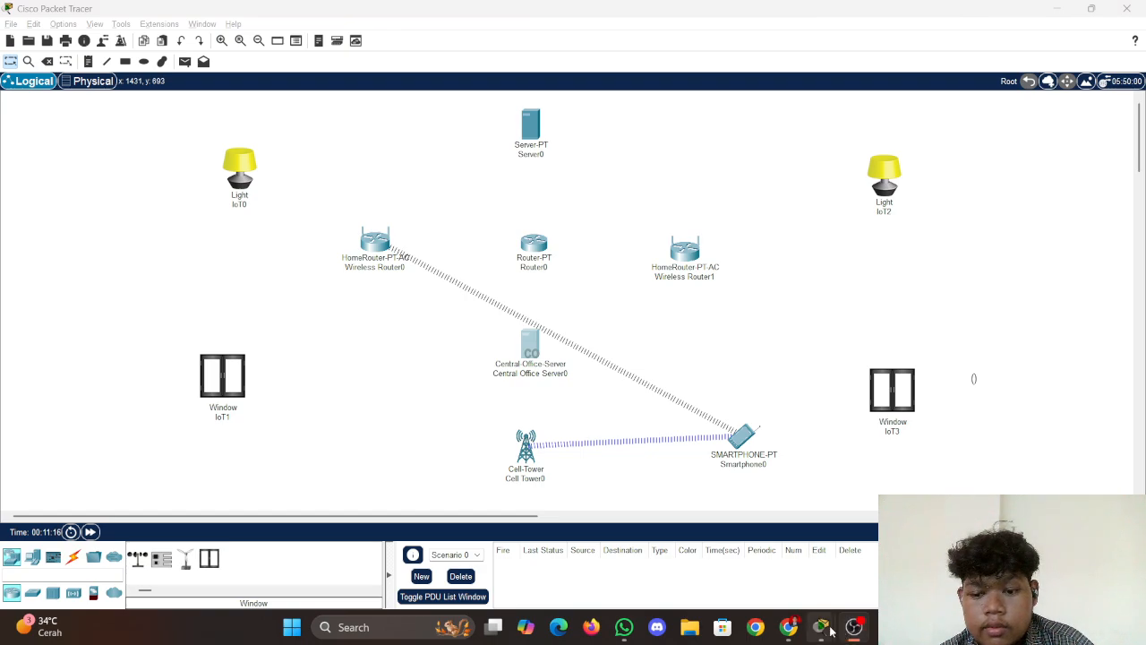
Recheck the COS gateway, DNS and cell tower entries in the Praktikum 4 addressing table, and return to Packet Tracer
mouse_move(830, 631)
left_click(792, 625)
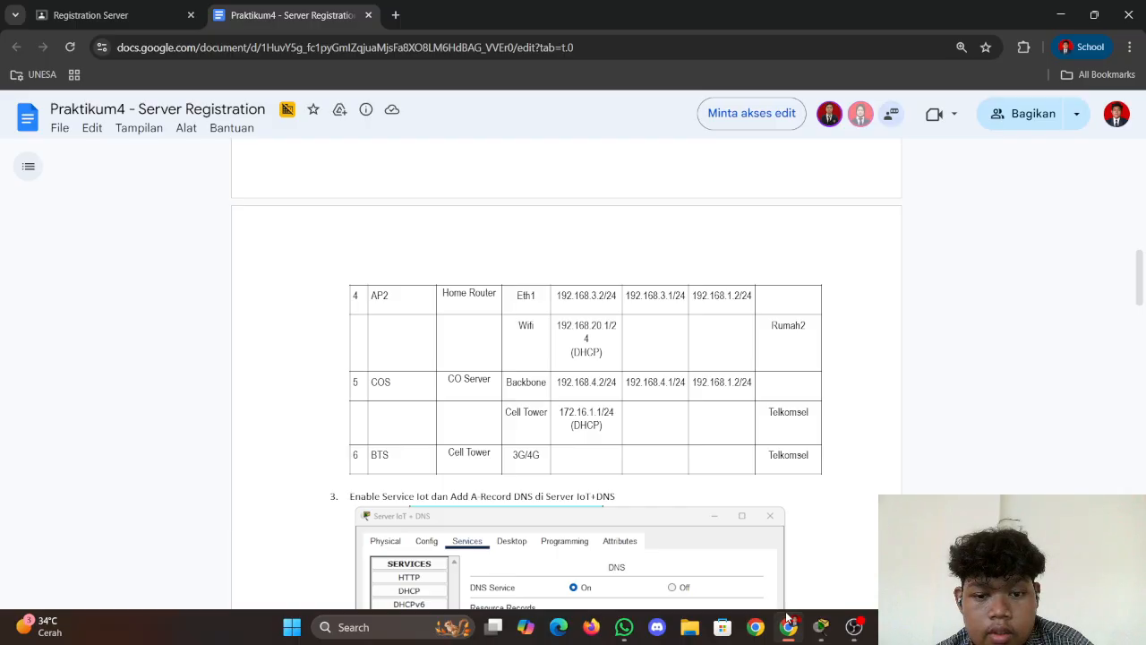
scroll(767, 362, "up", 3)
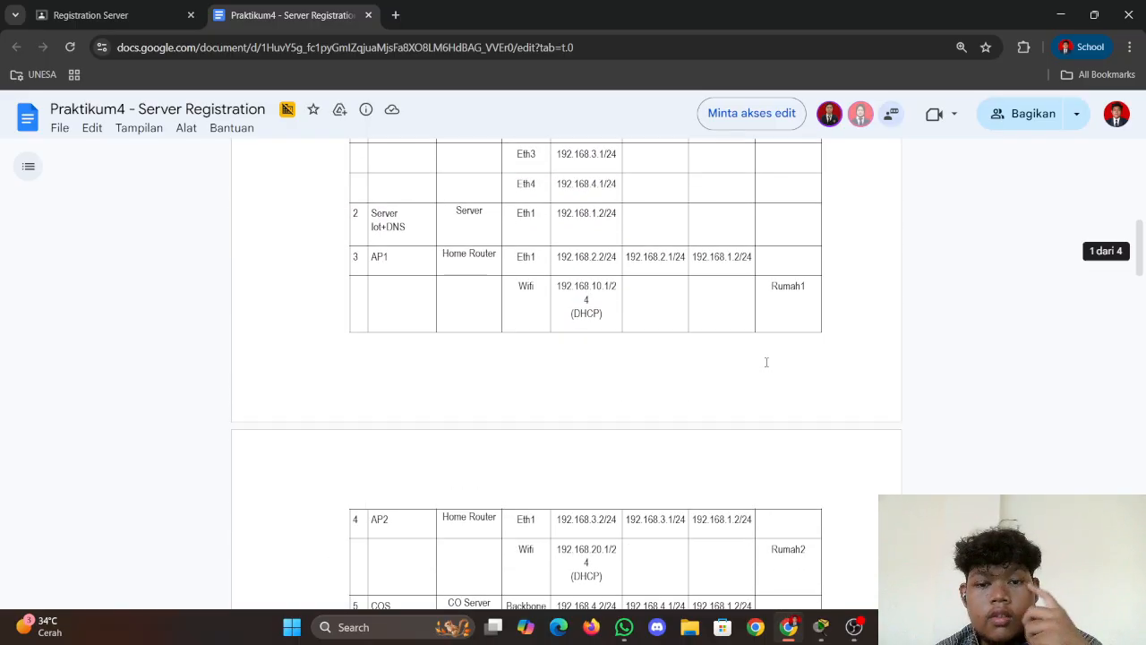
scroll(766, 362, "down", 4)
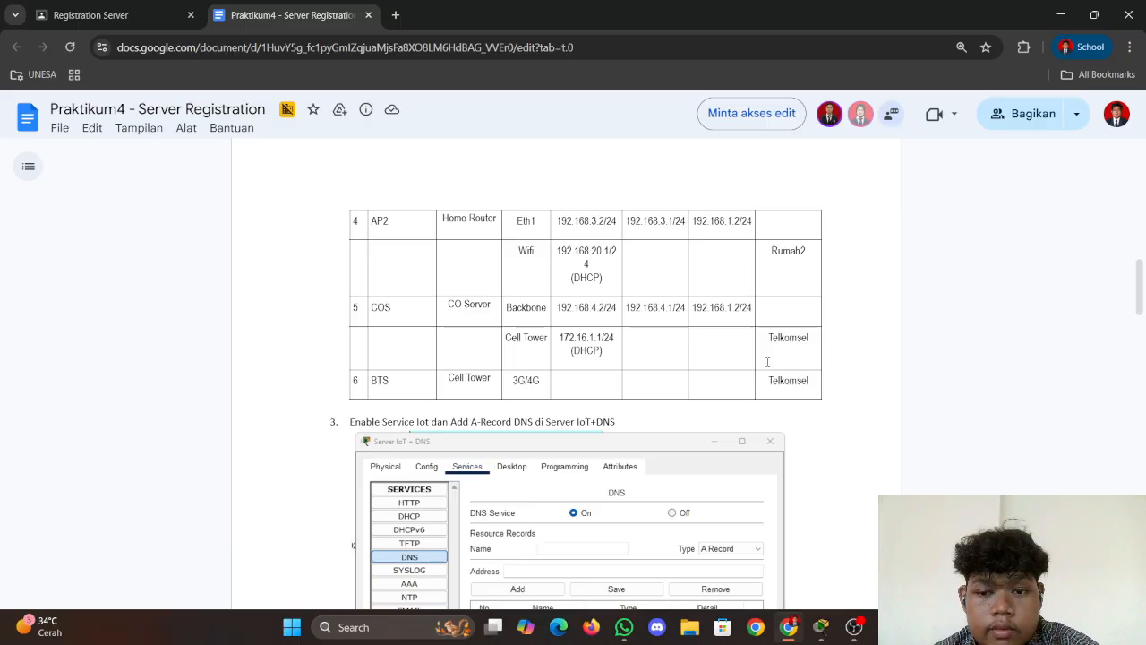
mouse_move(849, 632)
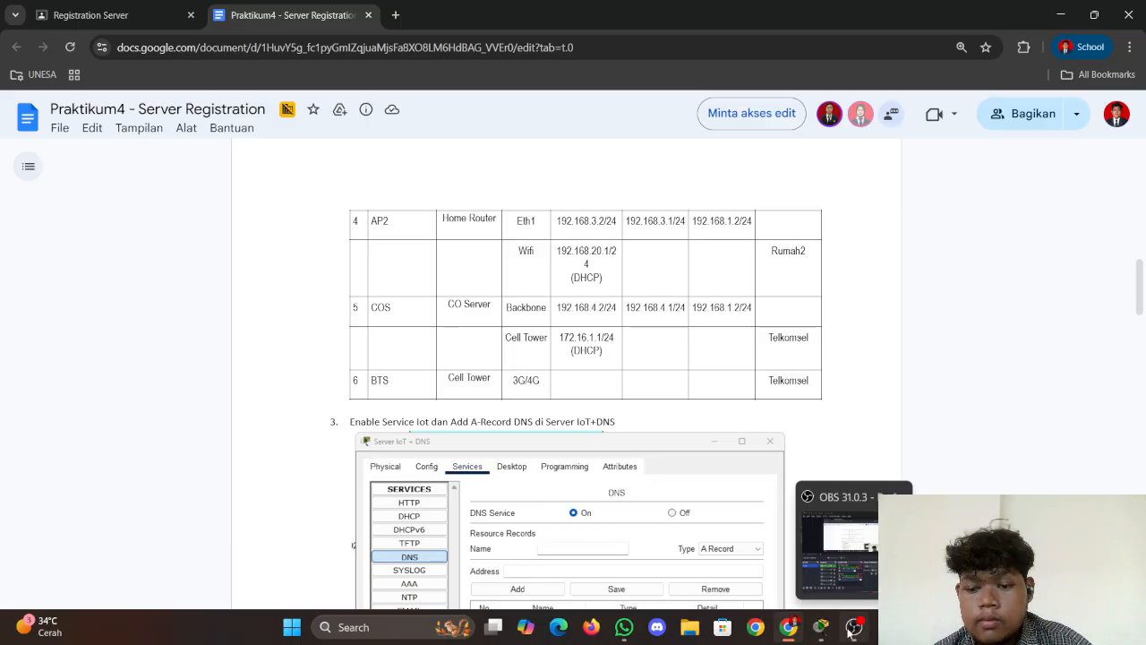
left_click(633, 551)
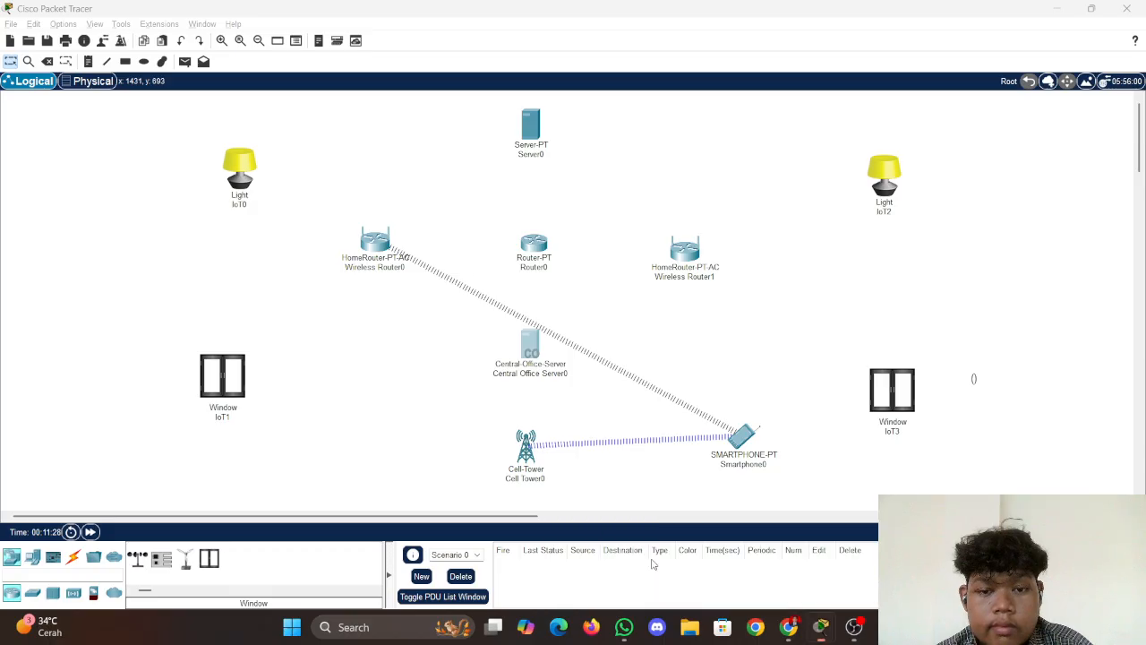
Set Central Office Server0's Backbone default gateway to 192.168.4.1 and its DNS server to 192.168.1.2
left_click(532, 348)
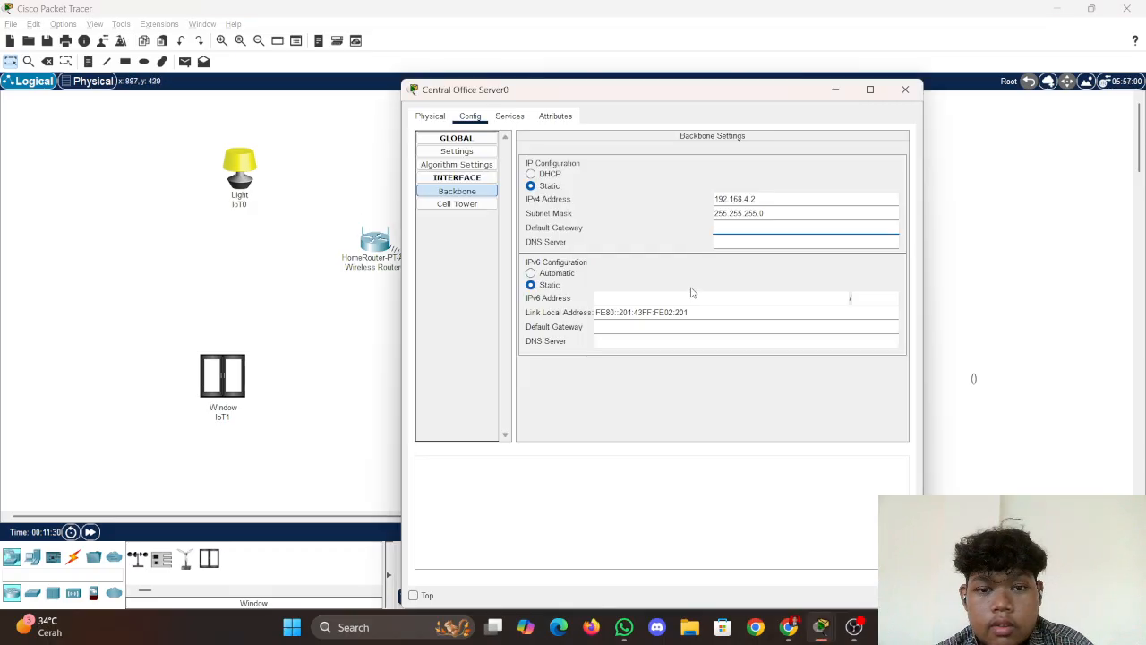
type("192.16")
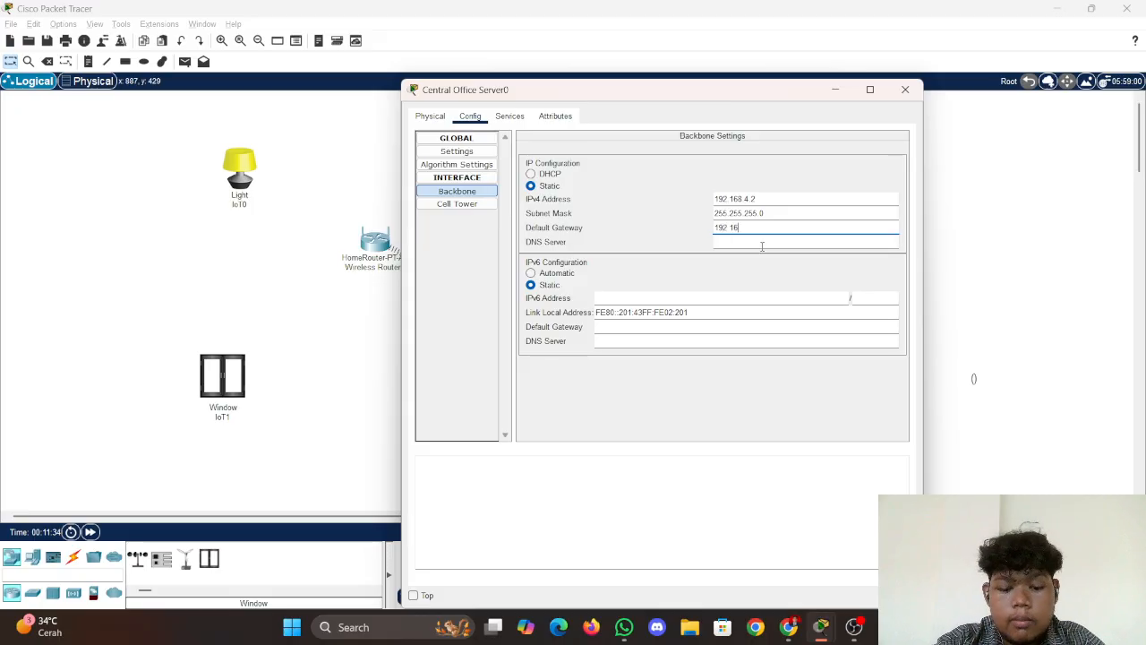
type("8.")
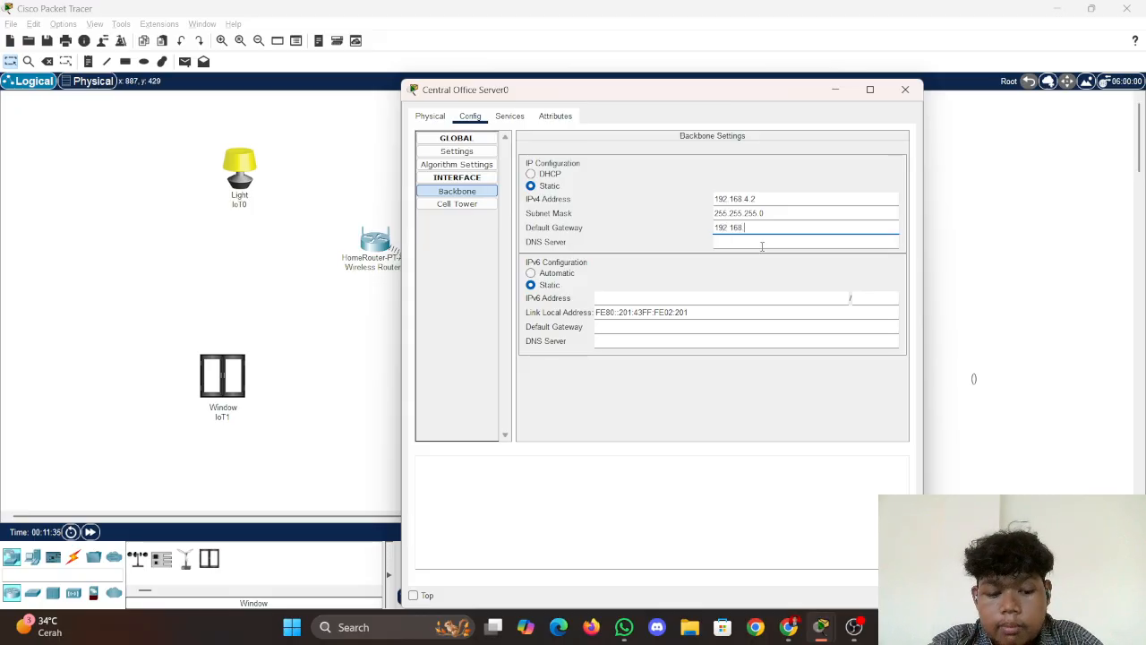
type("4.1")
left_click(755, 241)
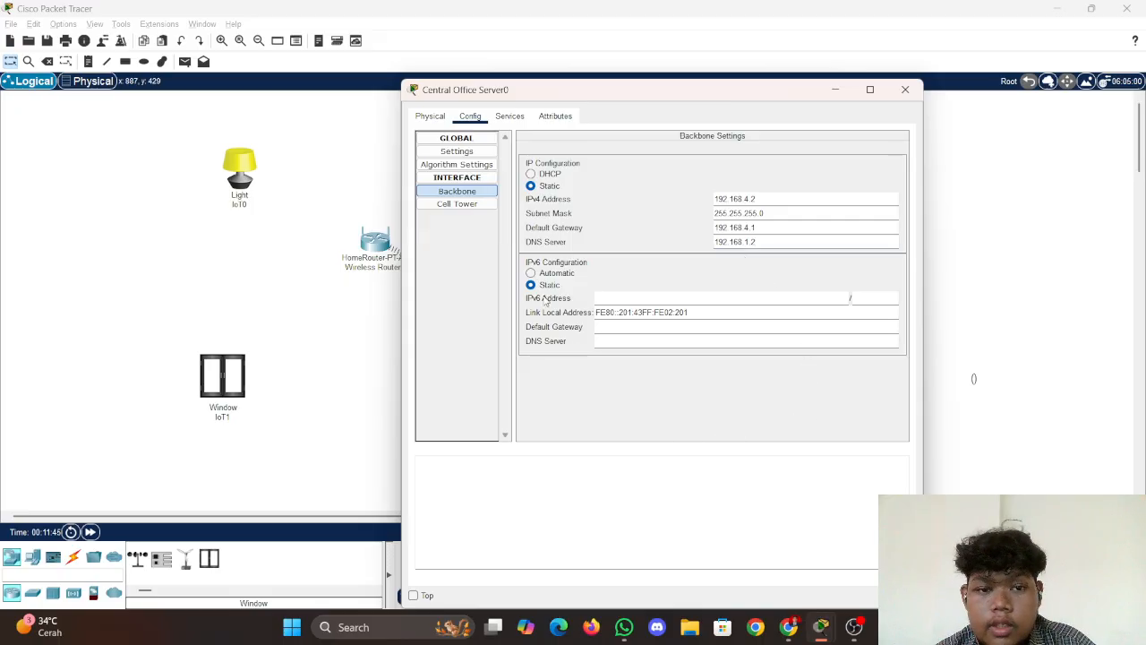
Set Central Office Server0's provider to Telkomsel and allow external access in its global settings
left_click(464, 191)
left_click(474, 205)
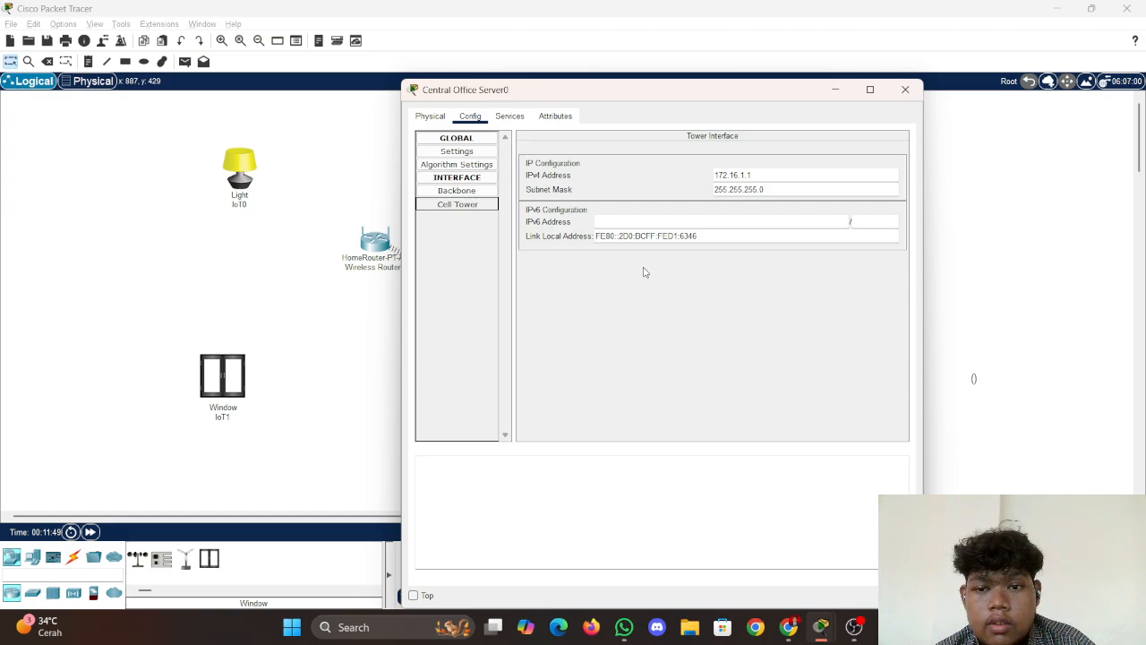
left_click(456, 141)
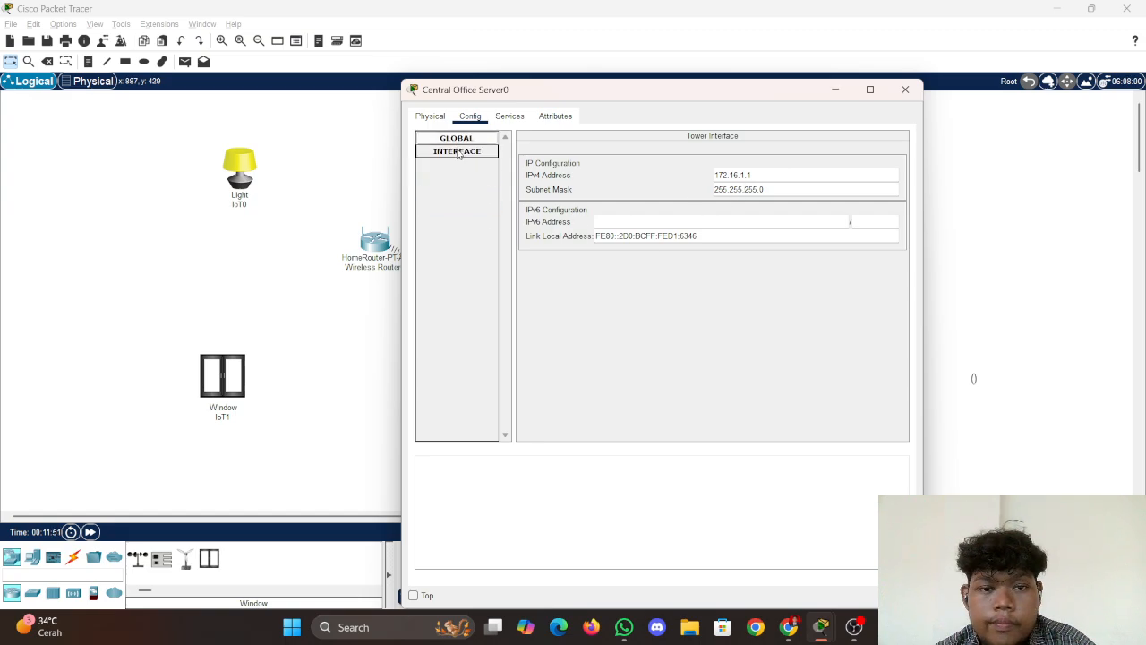
left_click(457, 141)
left_click(459, 151)
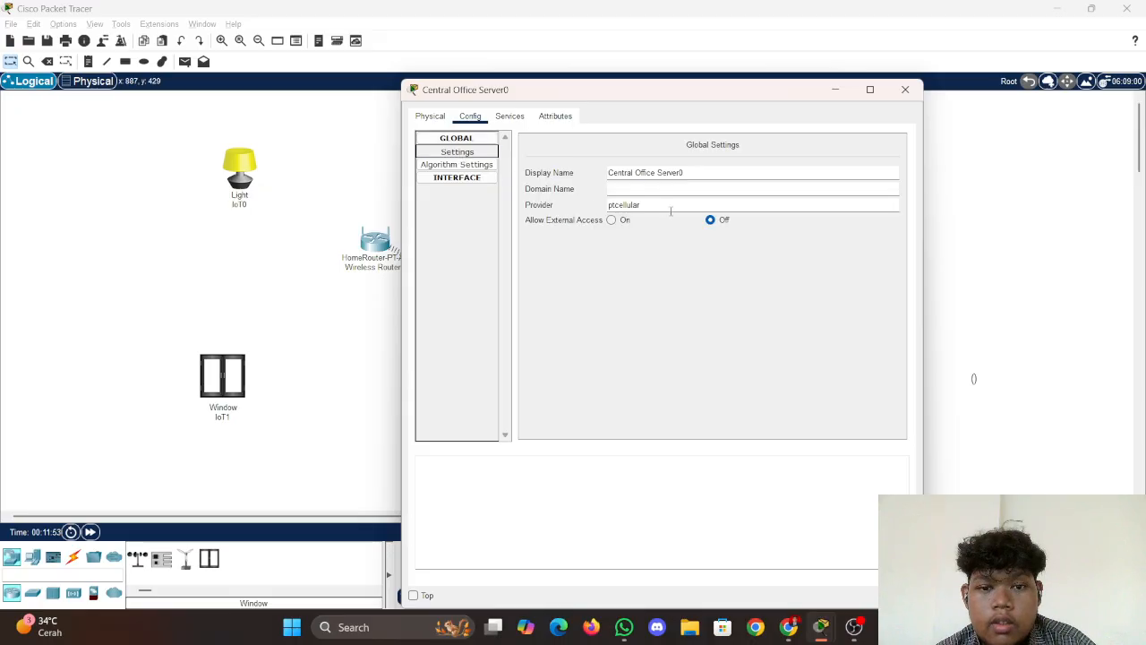
left_click_drag(671, 210, 592, 205)
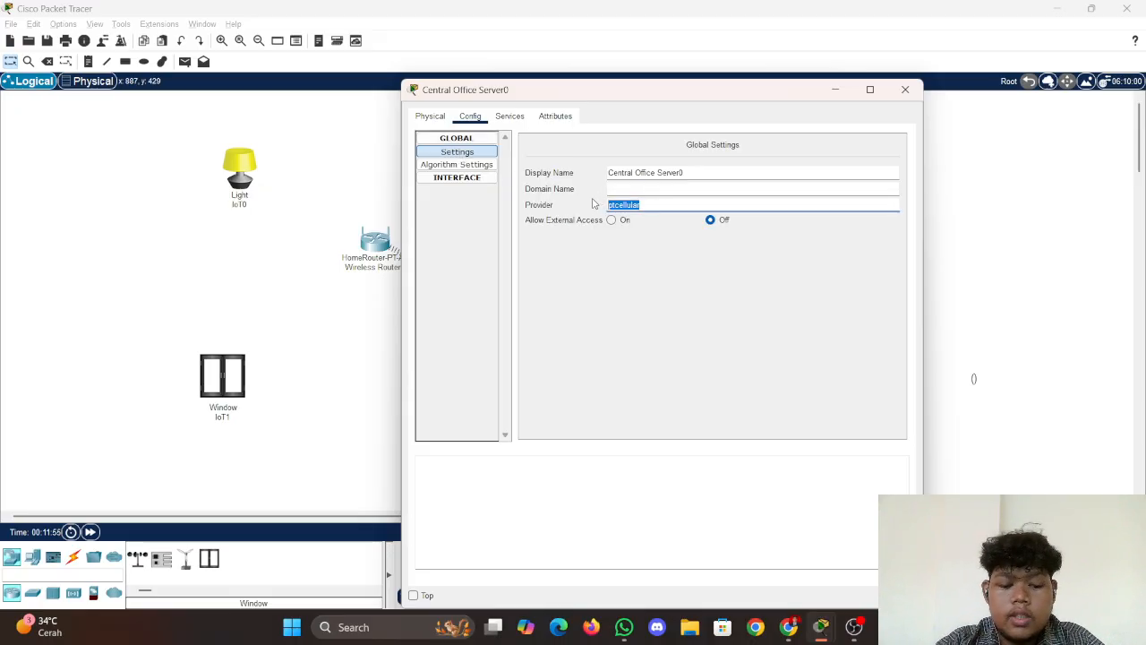
type("Telko")
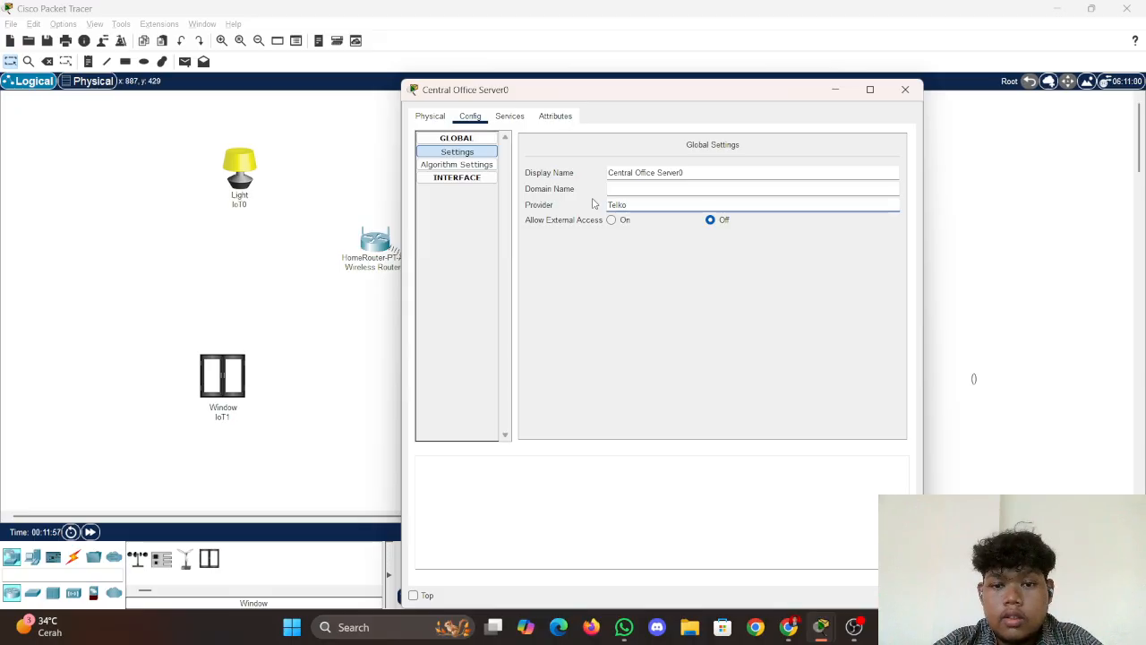
type("msel")
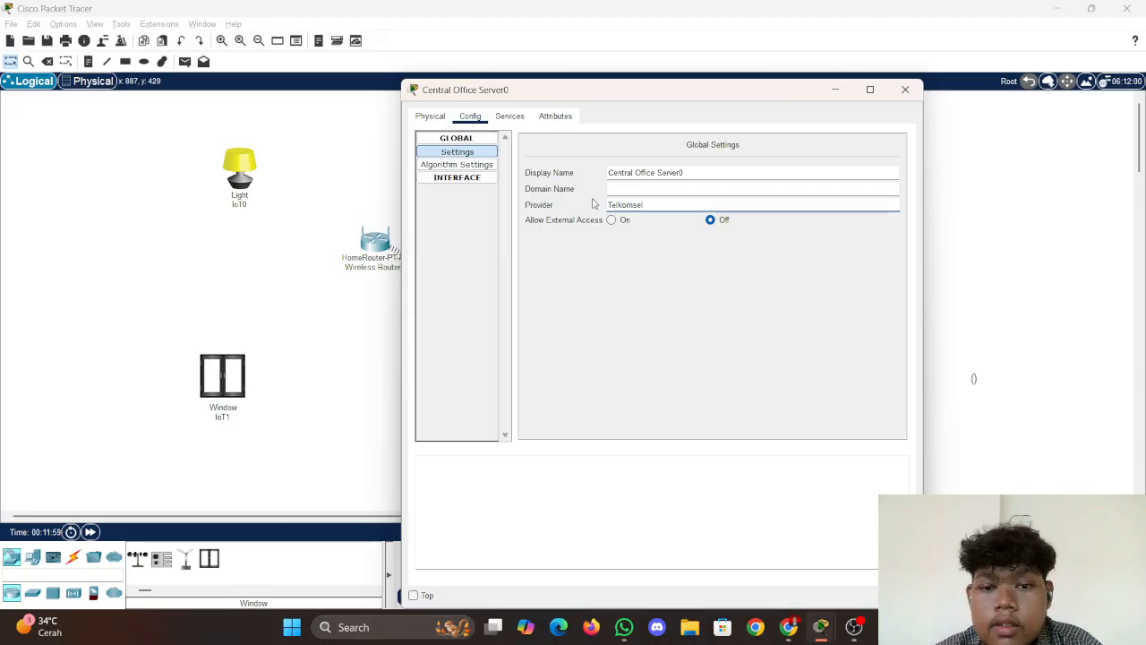
left_click(614, 221)
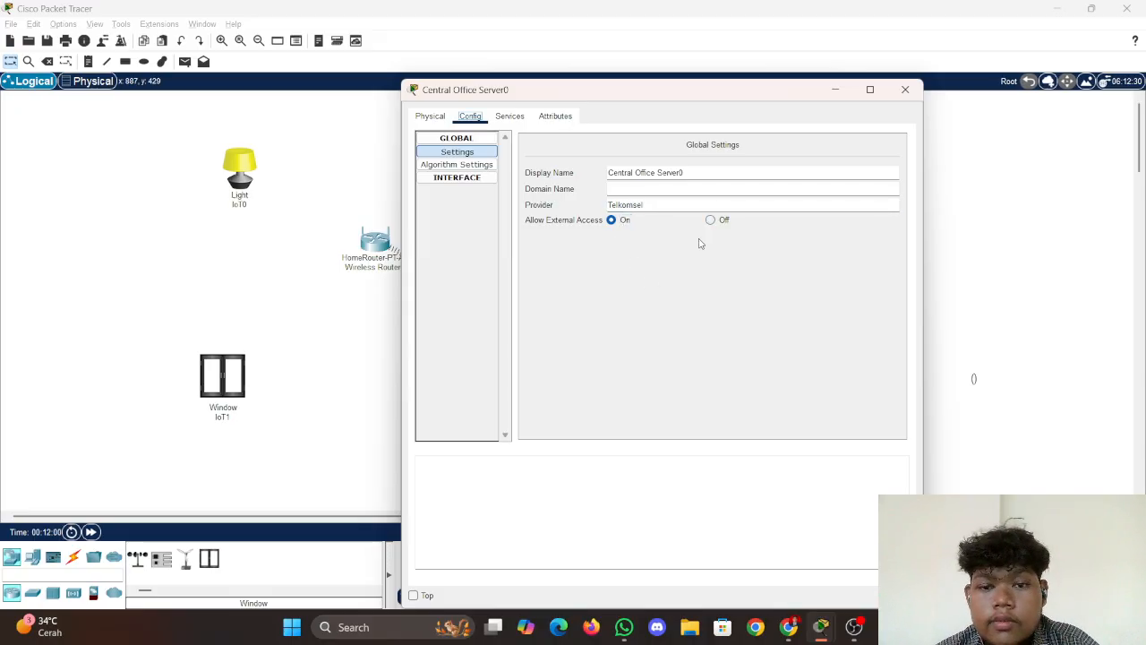
Switch to the Praktikum 4 document, check the COS cell tower row, and return to Packet Tracer
left_click(836, 89)
left_click(820, 626)
left_click(789, 626)
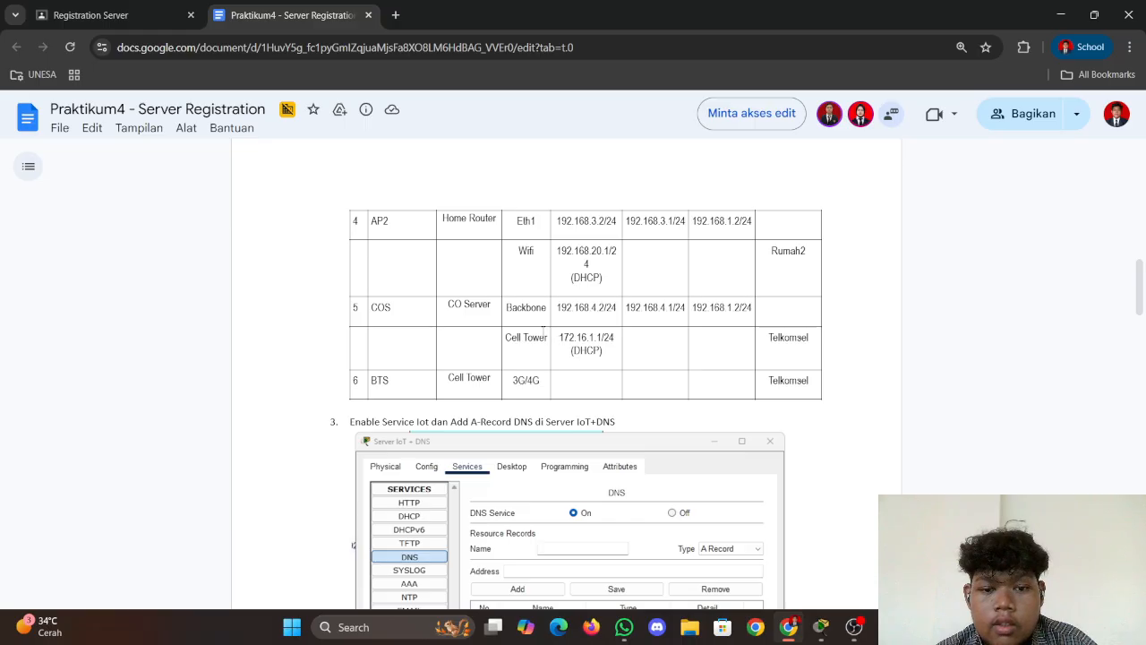
mouse_move(820, 627)
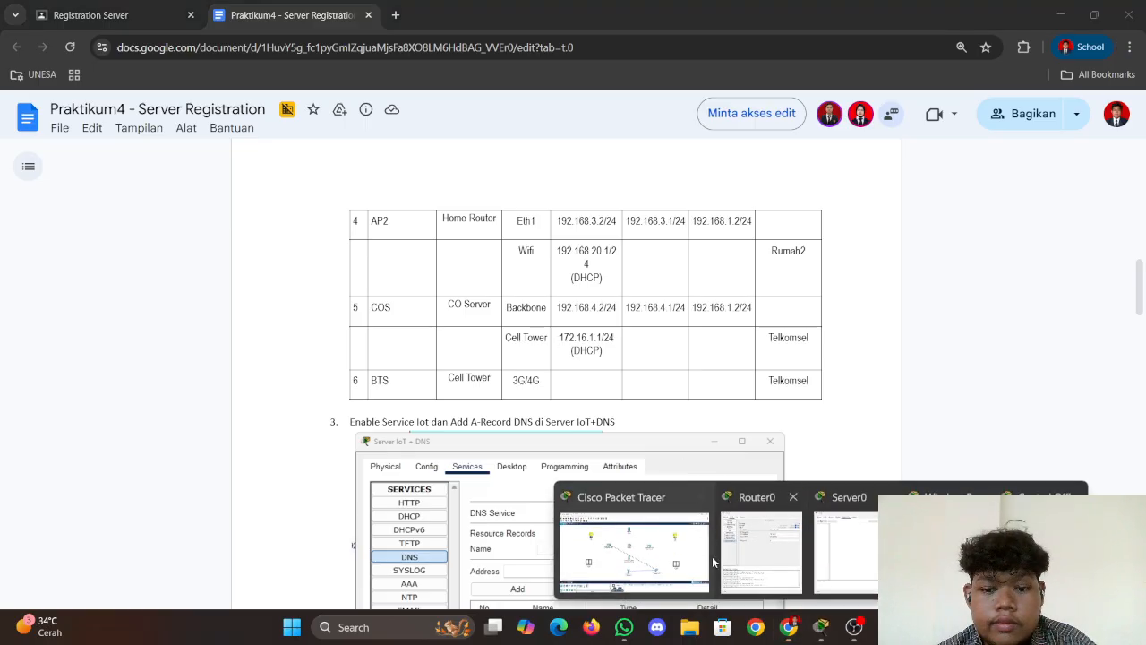
left_click(673, 557)
Review the IPv4 address and subnet mask of Central Office Server0's Cell Tower interface
left_click(530, 345)
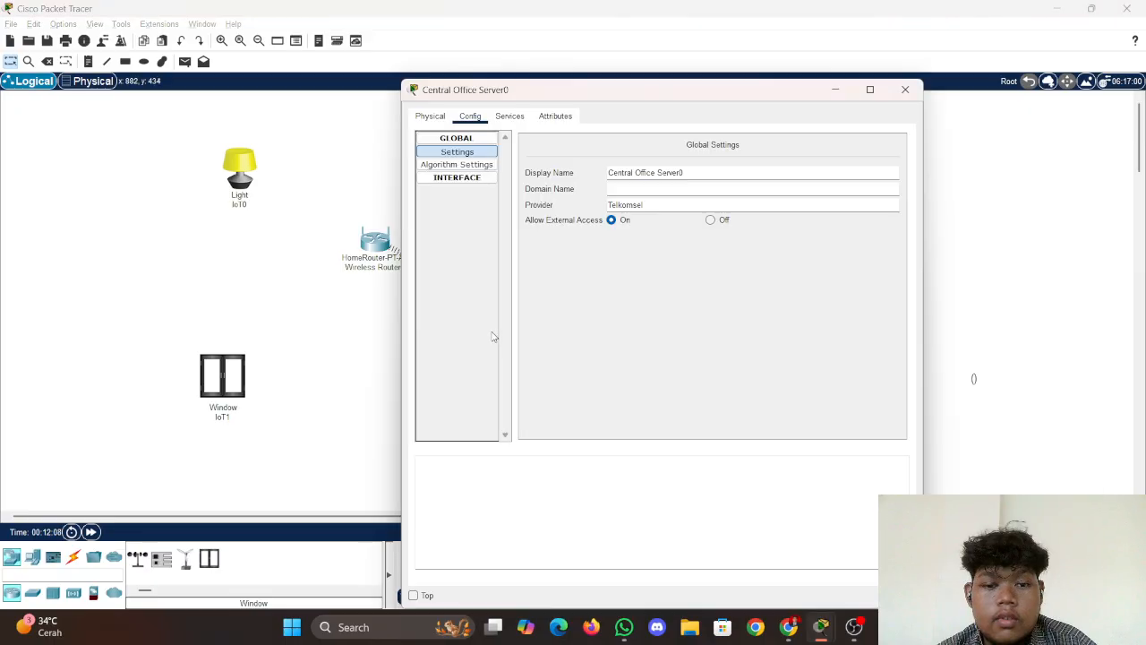
left_click(473, 177)
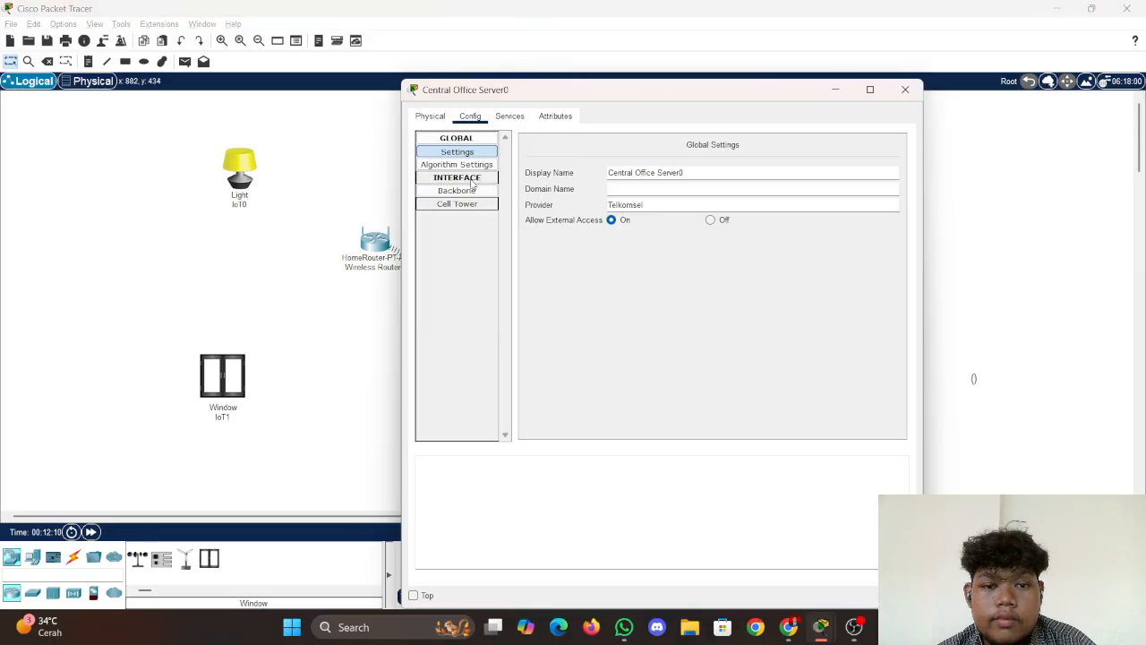
left_click(458, 204)
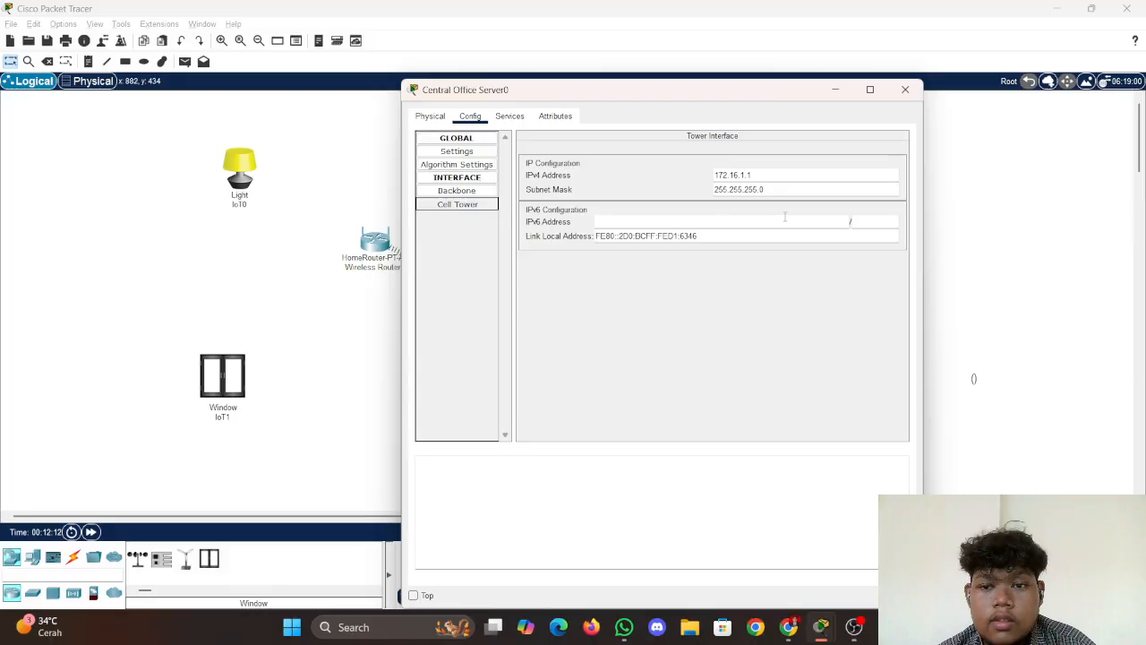
left_click(784, 186)
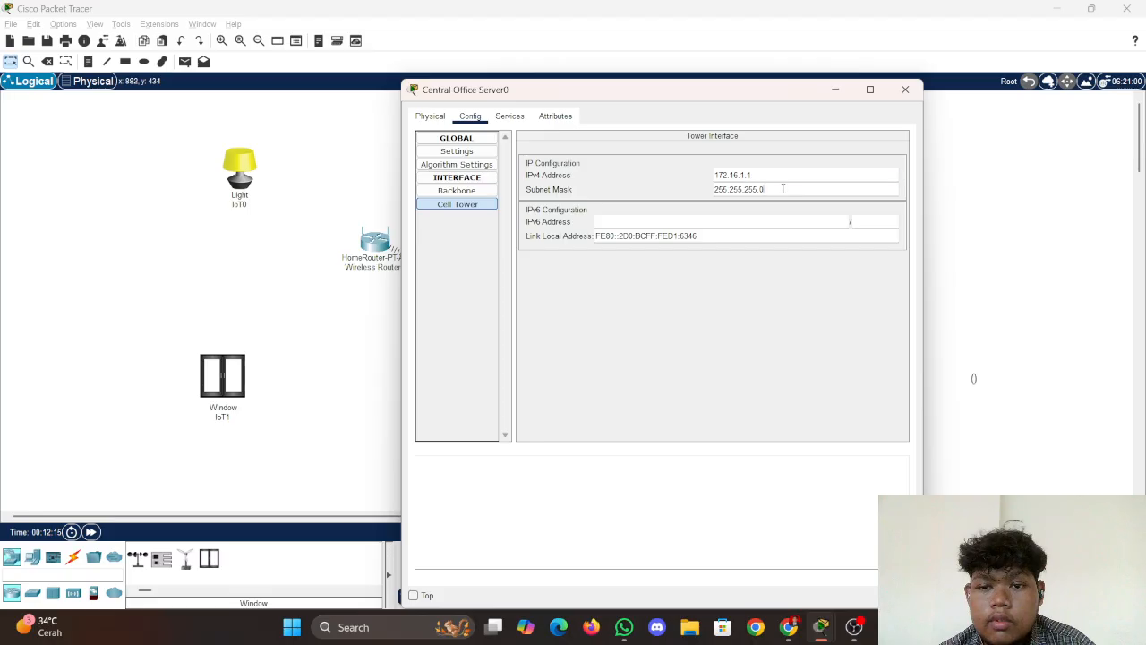
double_click(784, 188)
left_click(785, 210)
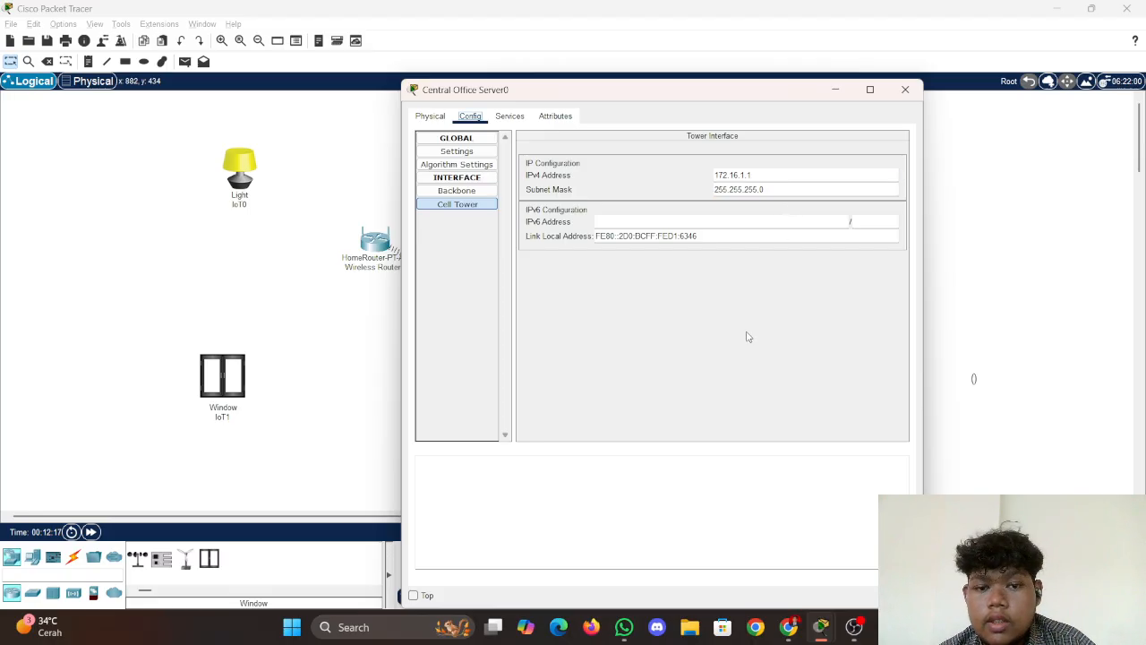
key("Escape")
Switch to the Praktikum 4 document, examine the COS and BTS rows and the DNS section, and return to Packet Tracer
mouse_move(801, 624)
left_click(765, 583)
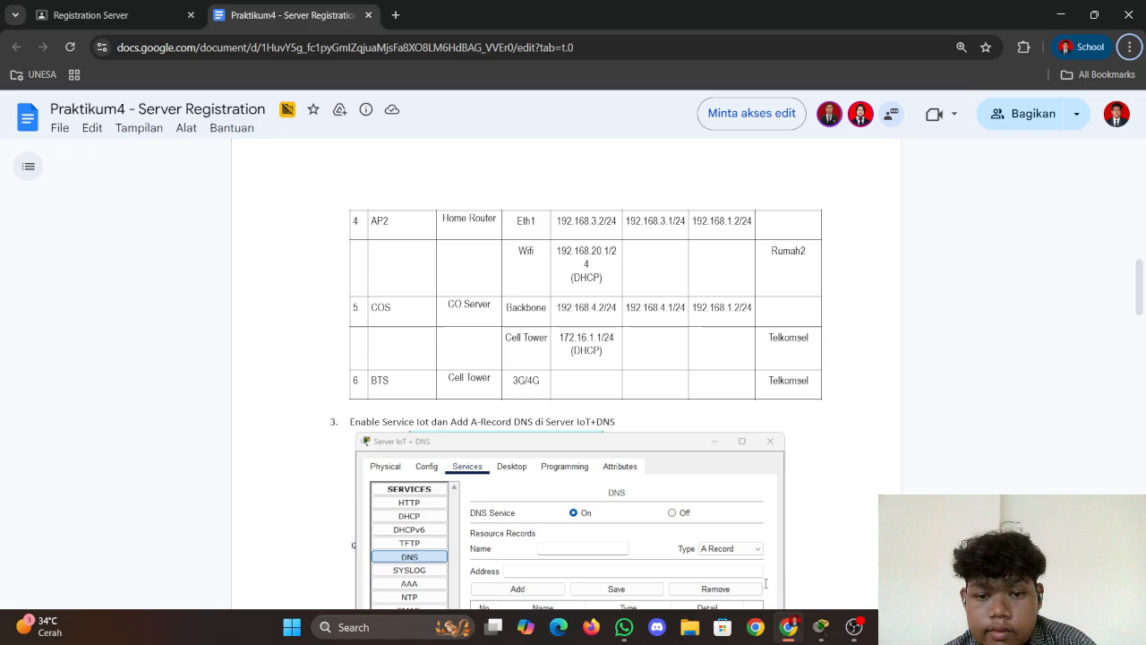
left_click_drag(764, 342, 766, 316)
left_click(655, 365)
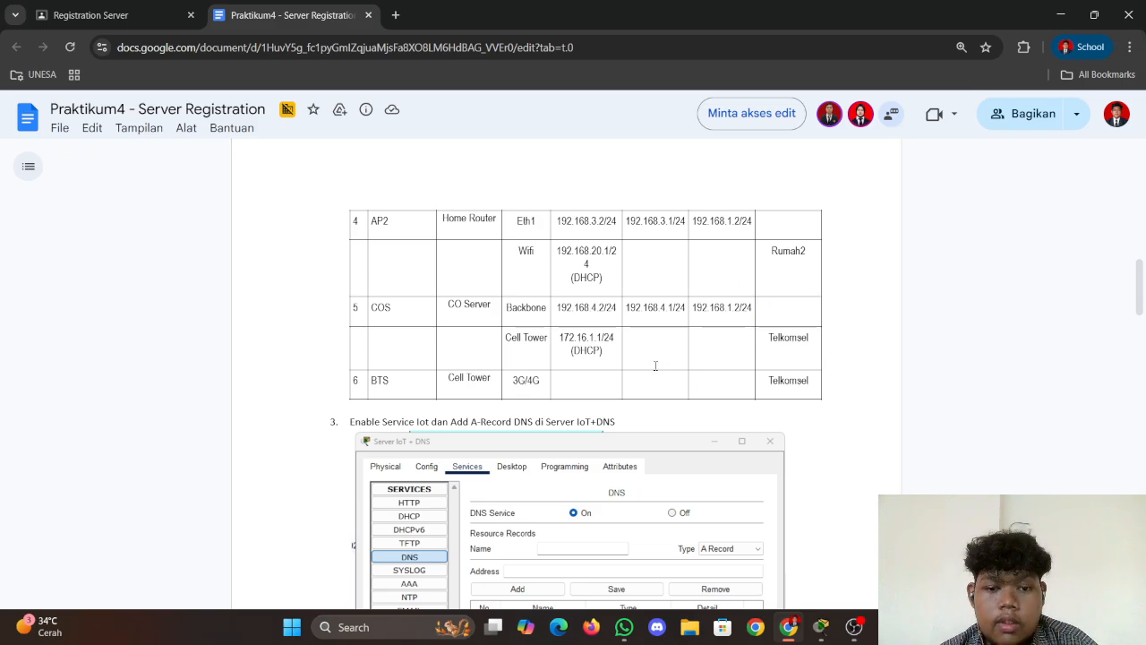
scroll(655, 365, "down", 3)
scroll(653, 363, "up", 1)
scroll(652, 363, "up", 2)
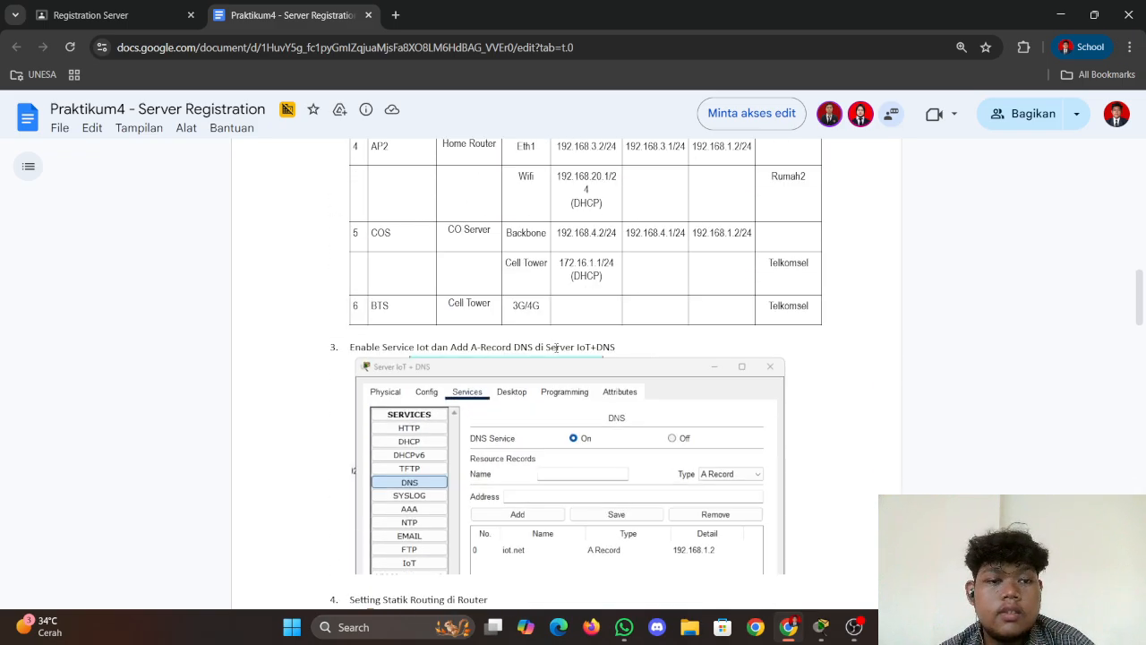
mouse_move(820, 627)
left_click(635, 537)
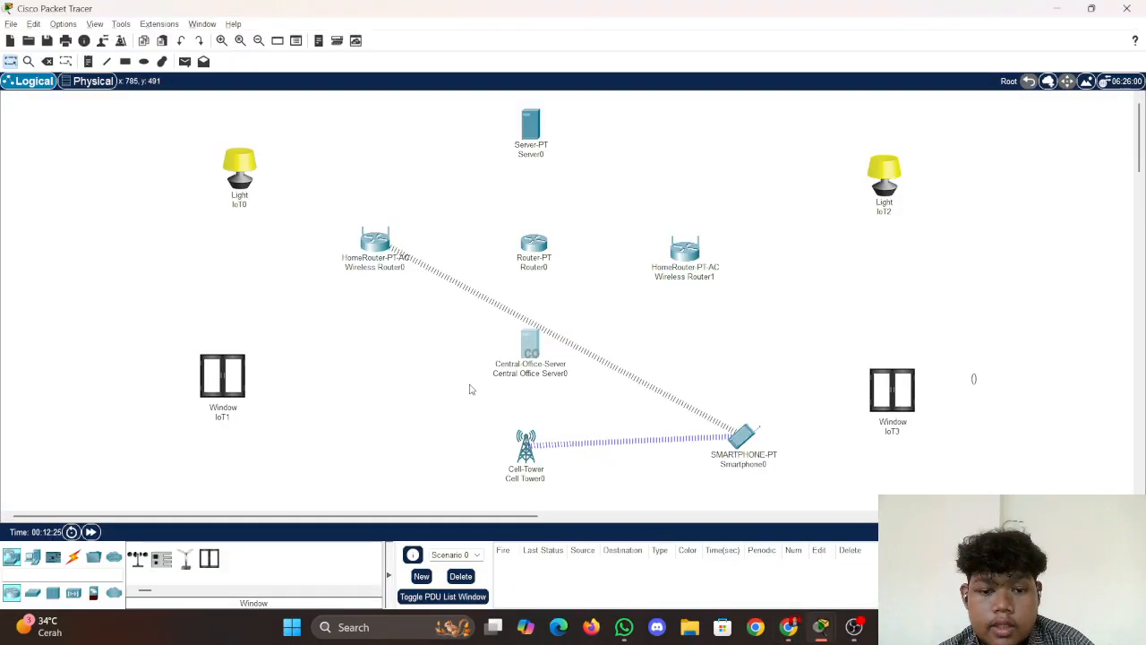
Set Cell Tower0's provider to Telkomsel and allow external access in its global settings
left_click(524, 451)
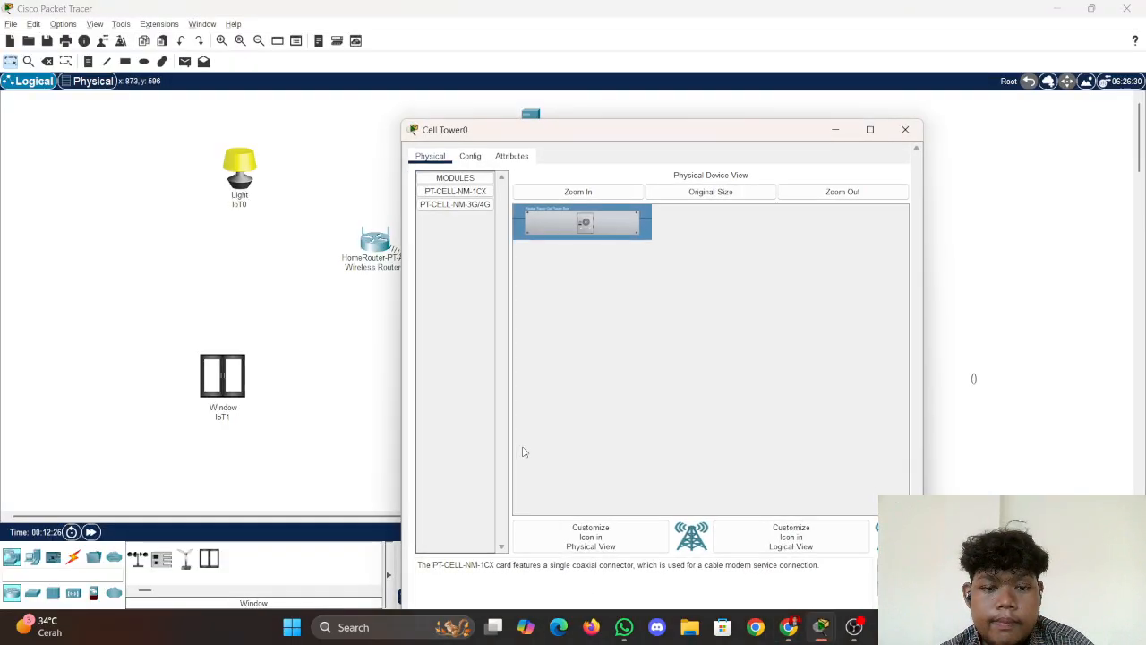
left_click(470, 115)
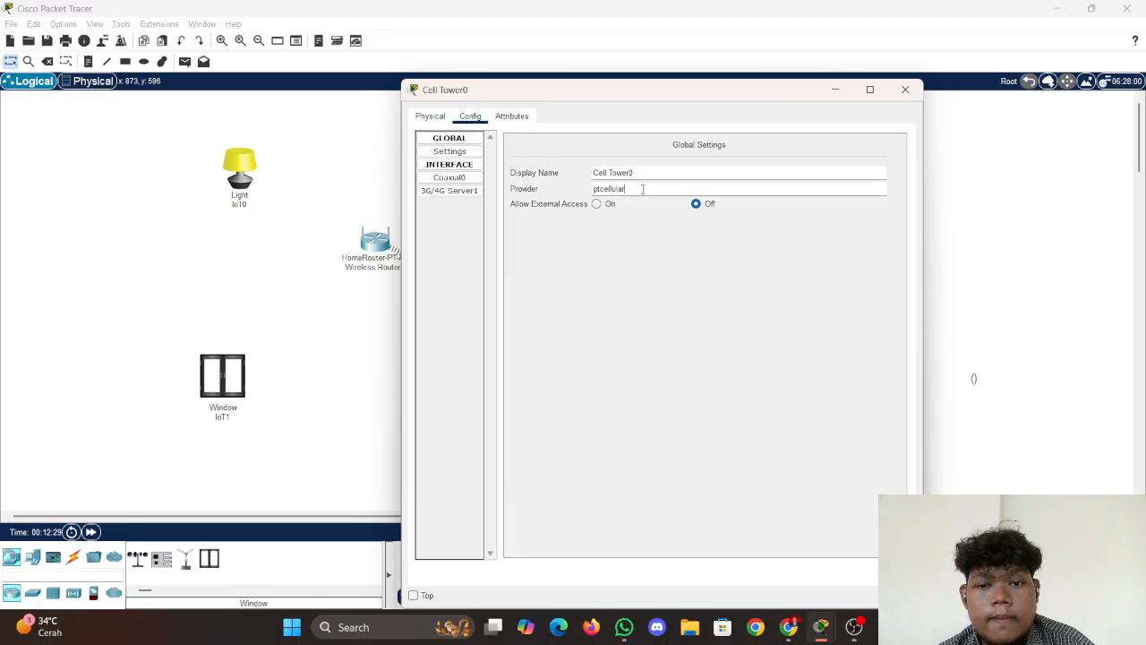
left_click_drag(642, 189, 555, 186)
type("Telkomsel")
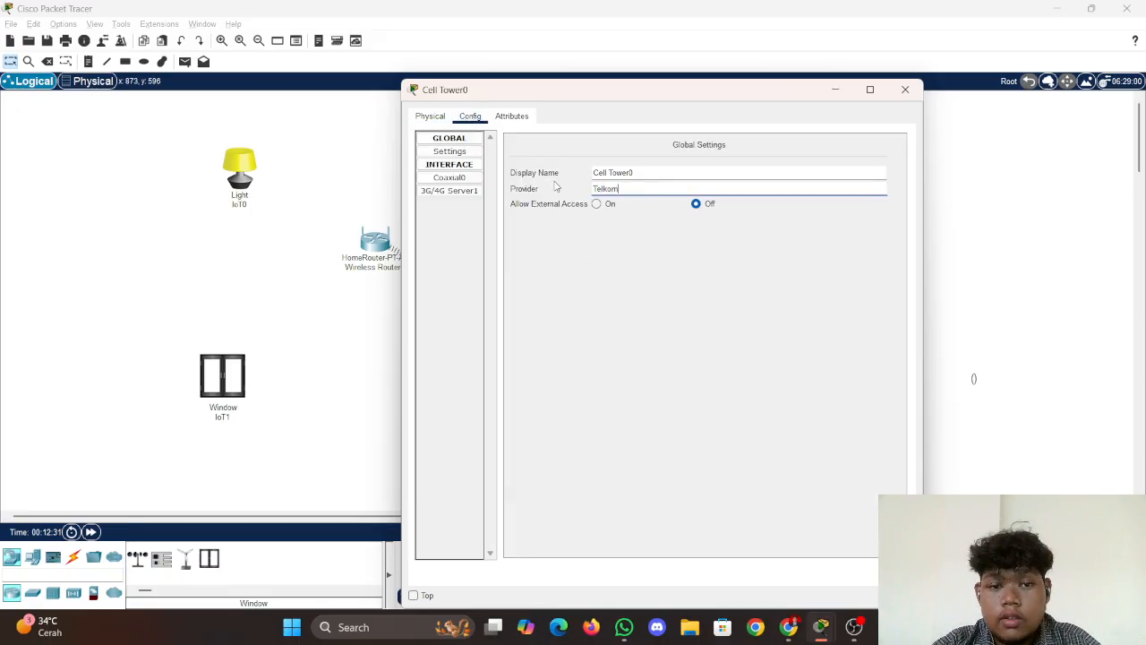
left_click(597, 205)
Review Cell Tower0's Coaxial0 and 3G/4G Server1 interface settings and close its window
left_click(445, 183)
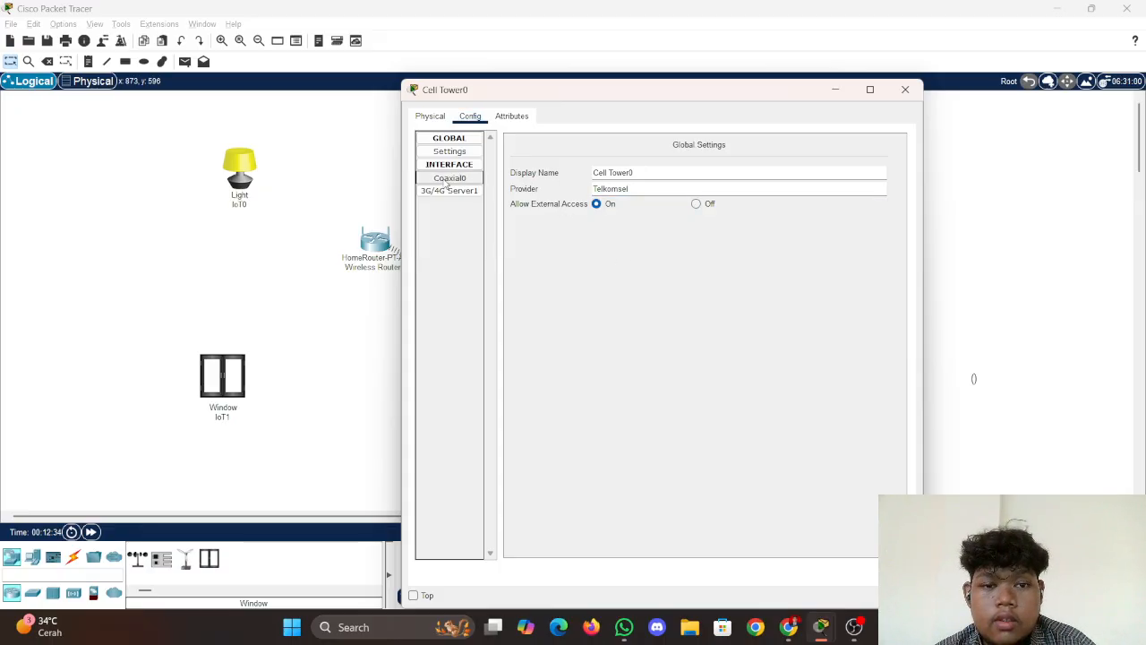
left_click(469, 152)
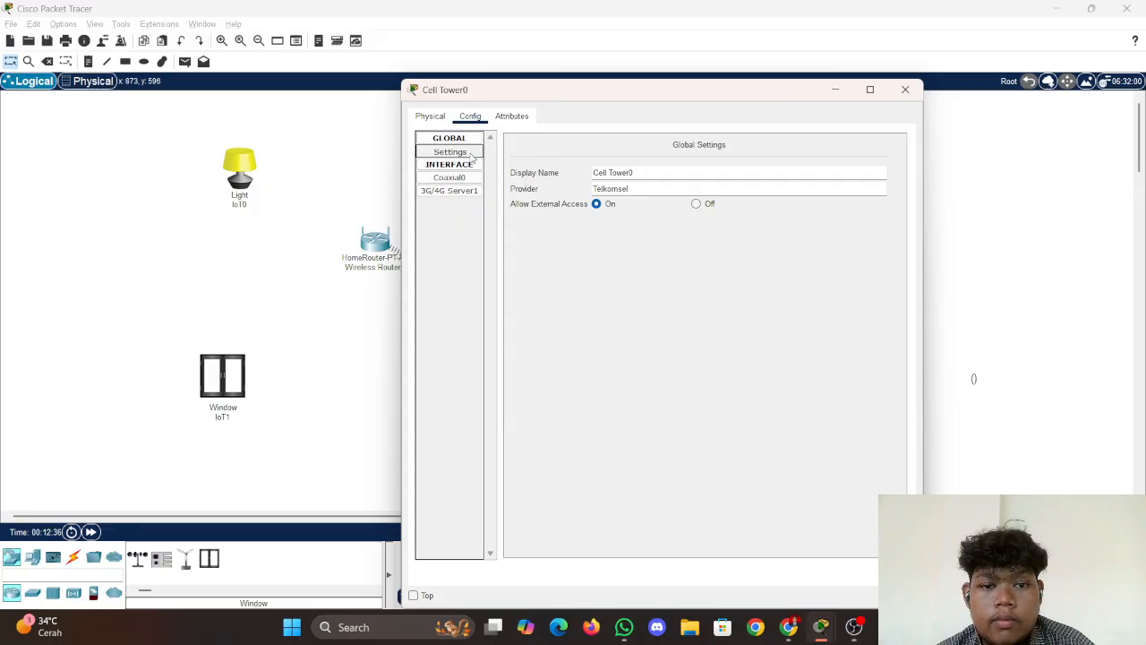
left_click(452, 178)
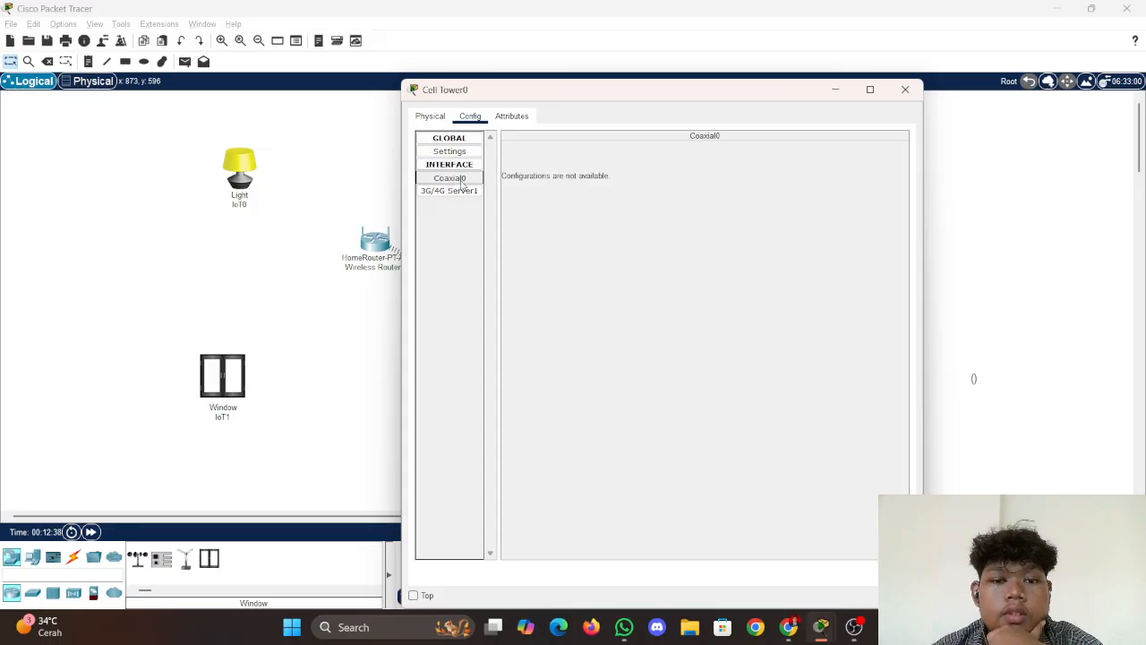
left_click(456, 192)
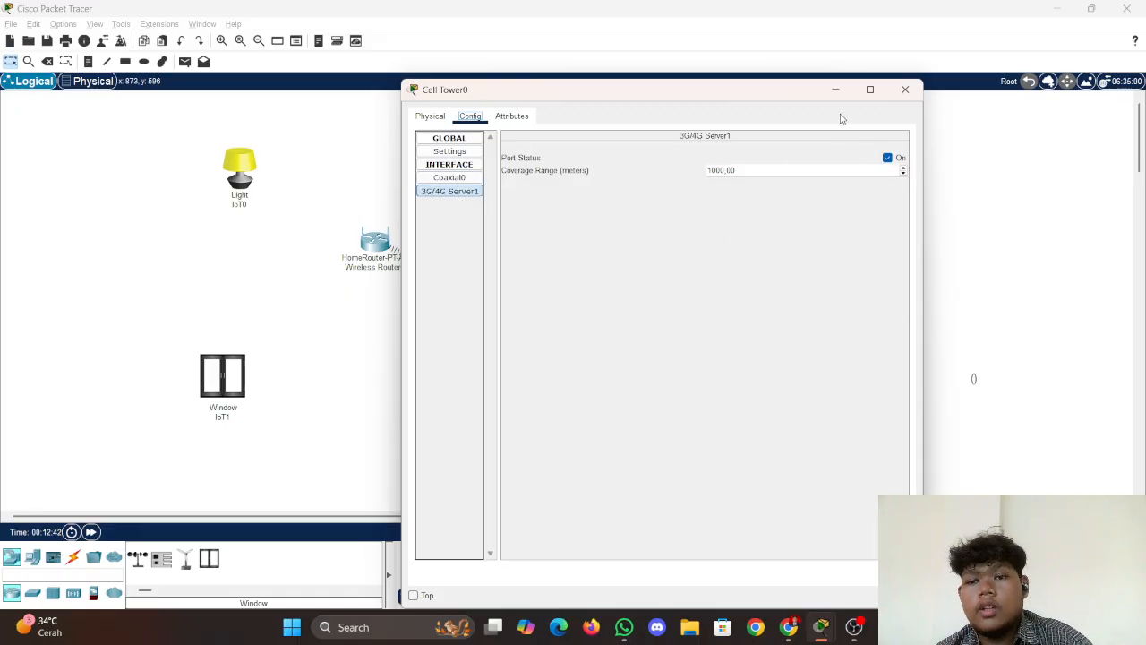
left_click(905, 90)
Switch to the Praktikum 4 document, read the DNS record and router static routing sections, and return to Packet Tracer
left_click(787, 627)
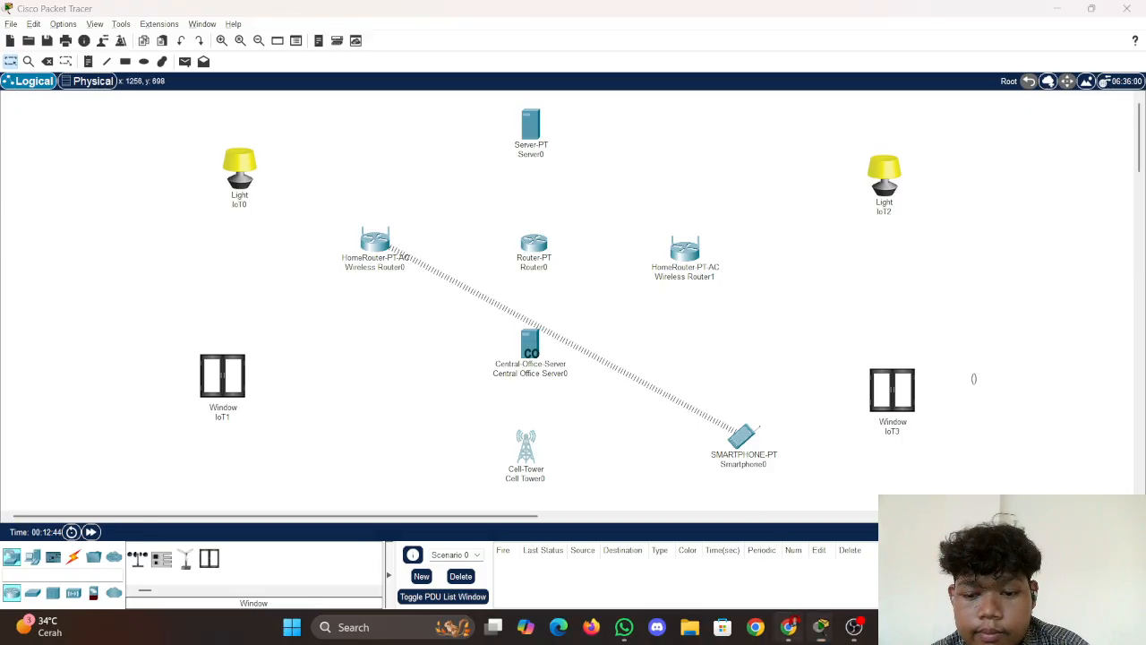
scroll(765, 422, "down", 2)
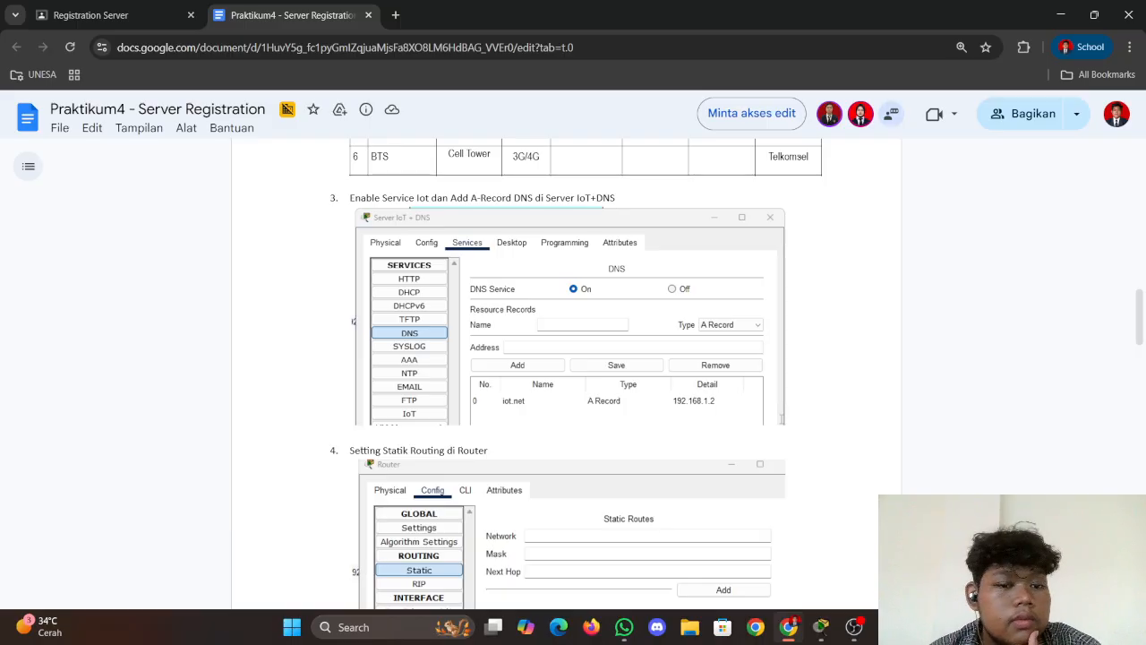
scroll(568, 346, "down", 2)
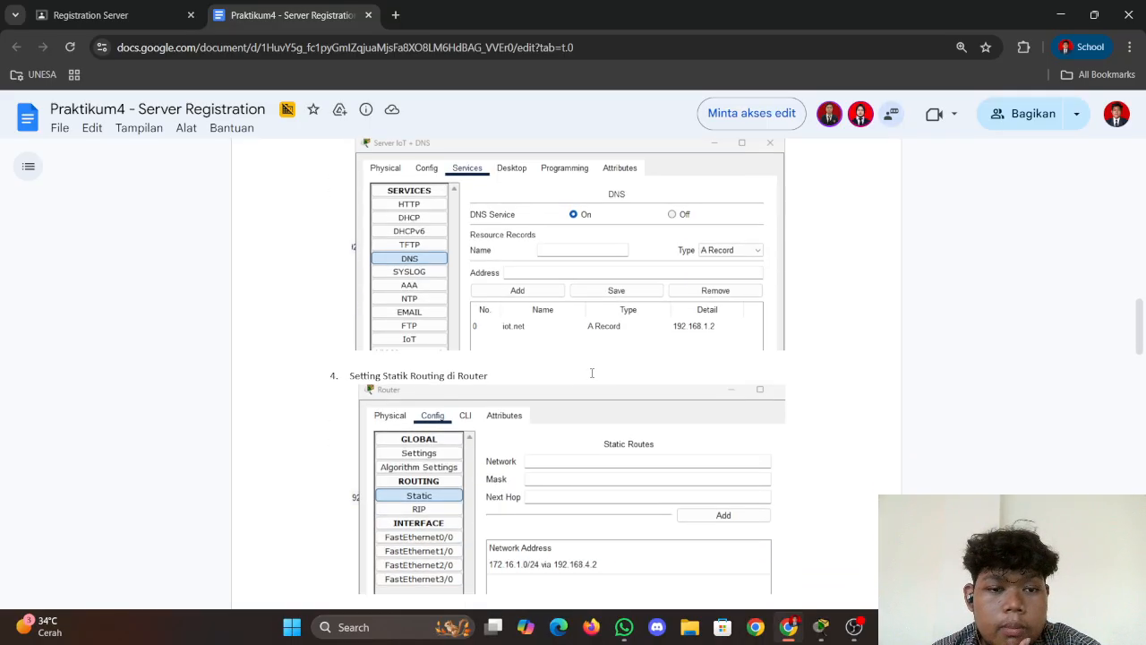
scroll(609, 358, "up", 3)
scroll(651, 374, "down", 3)
scroll(591, 394, "down", 2)
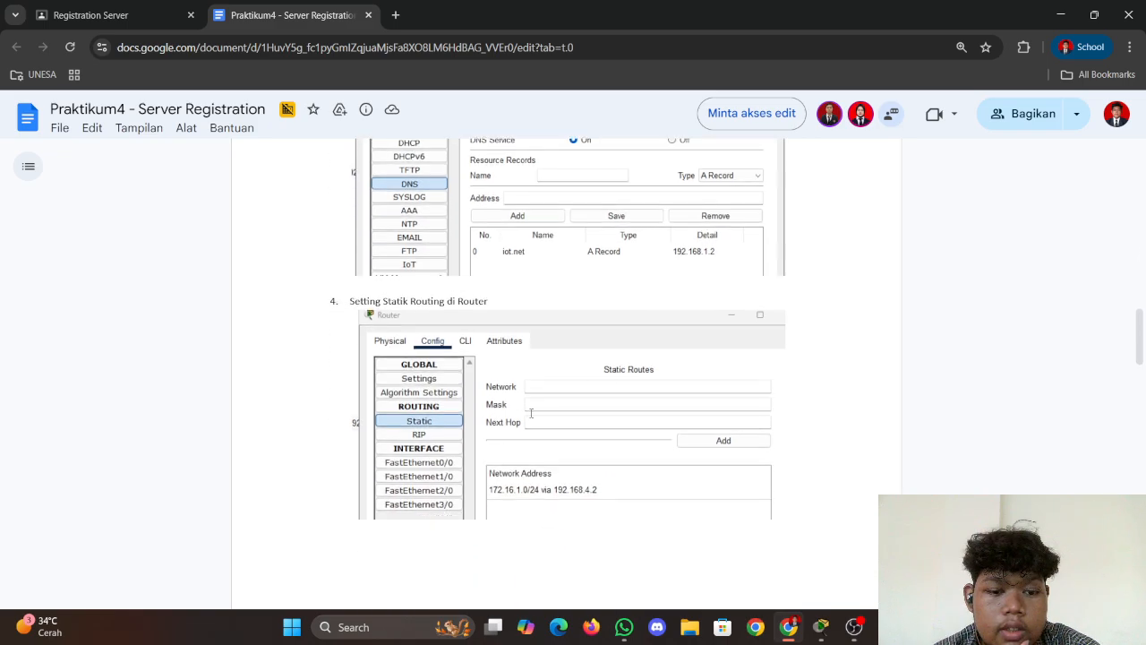
scroll(627, 404, "down", 3)
scroll(586, 405, "up", 2)
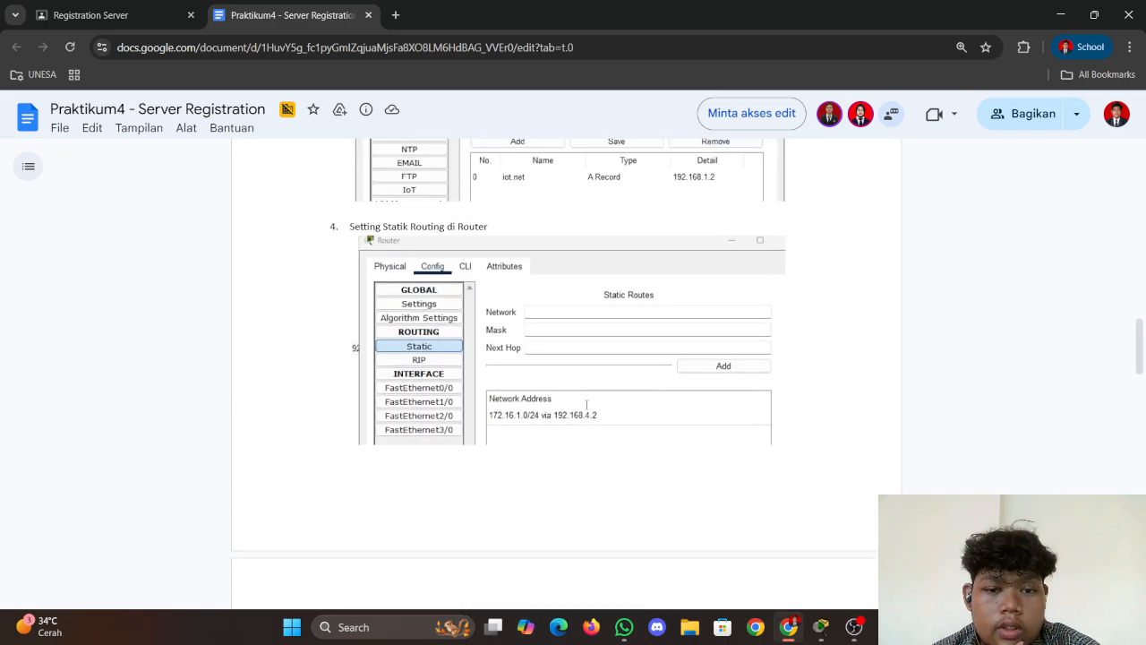
left_click(586, 550)
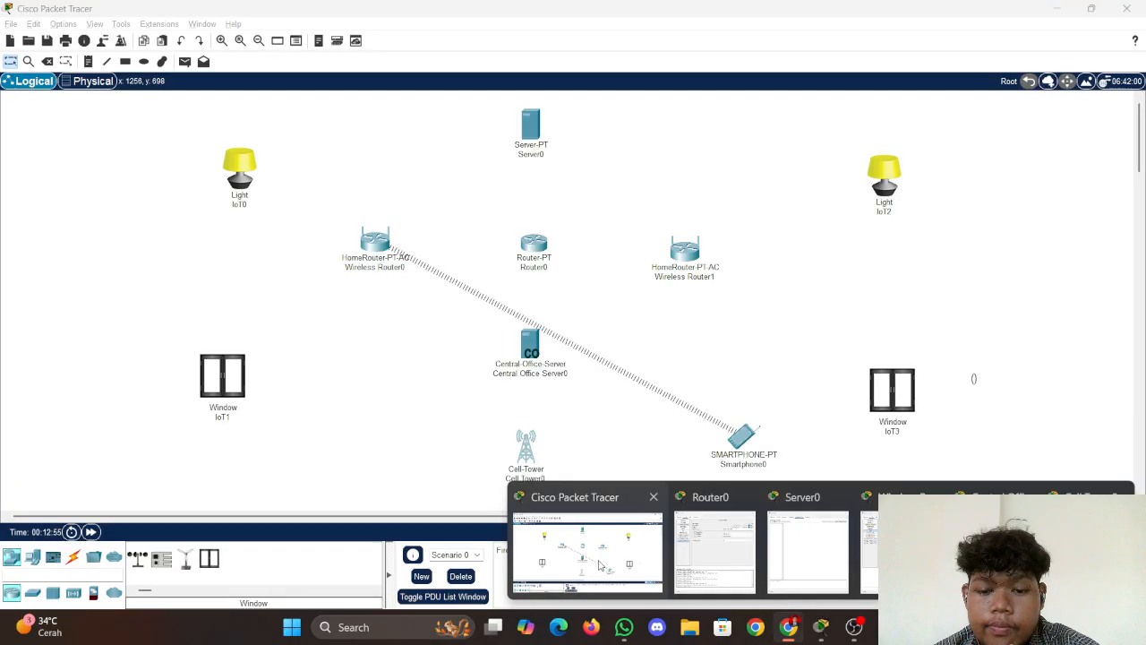
Open the configuration window of Router0
left_click(536, 242)
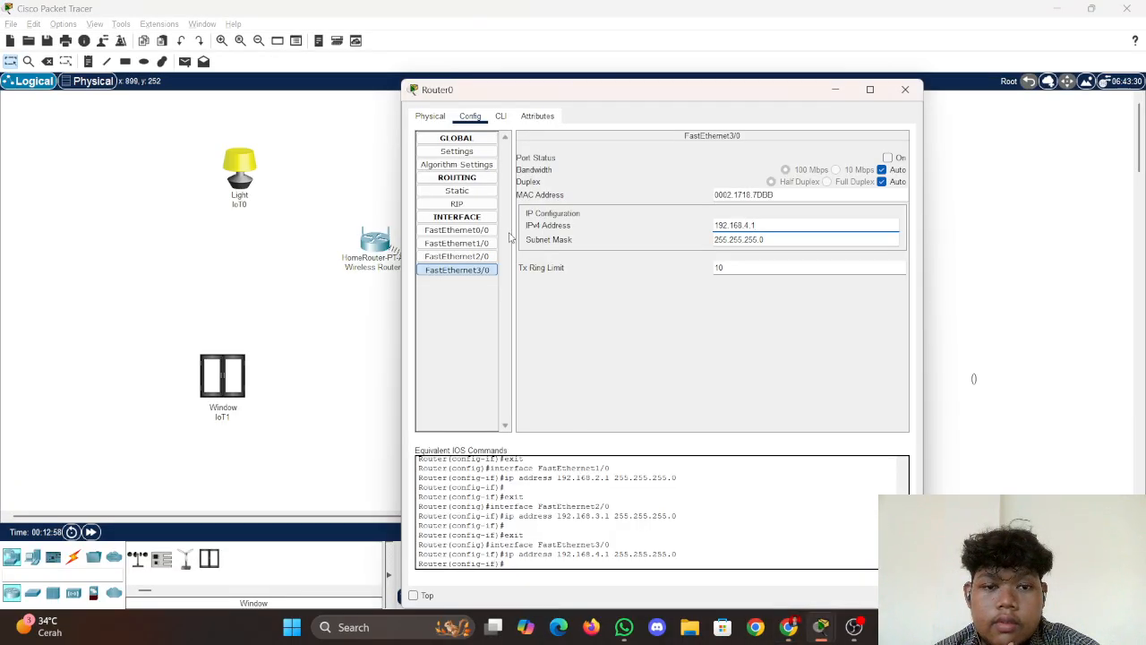
left_click(835, 89)
left_click(535, 248)
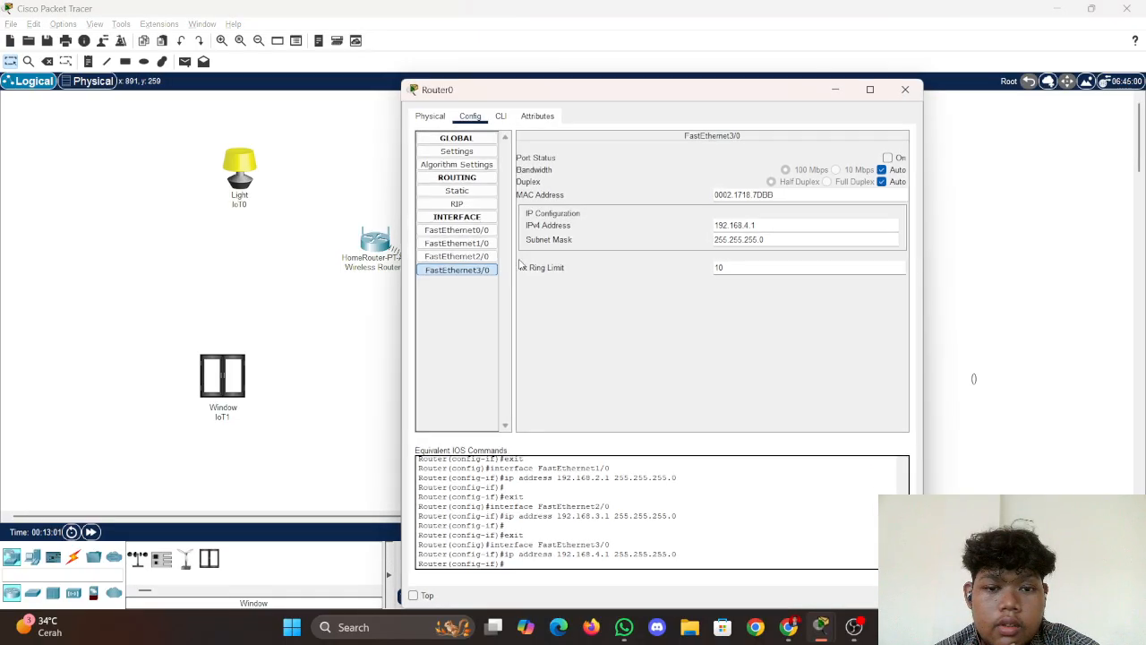
Fill in a static route on Router0 with network 172.16.1.0, mask 255.255.255.0 and next hop 192.168.4.2
left_click(472, 191)
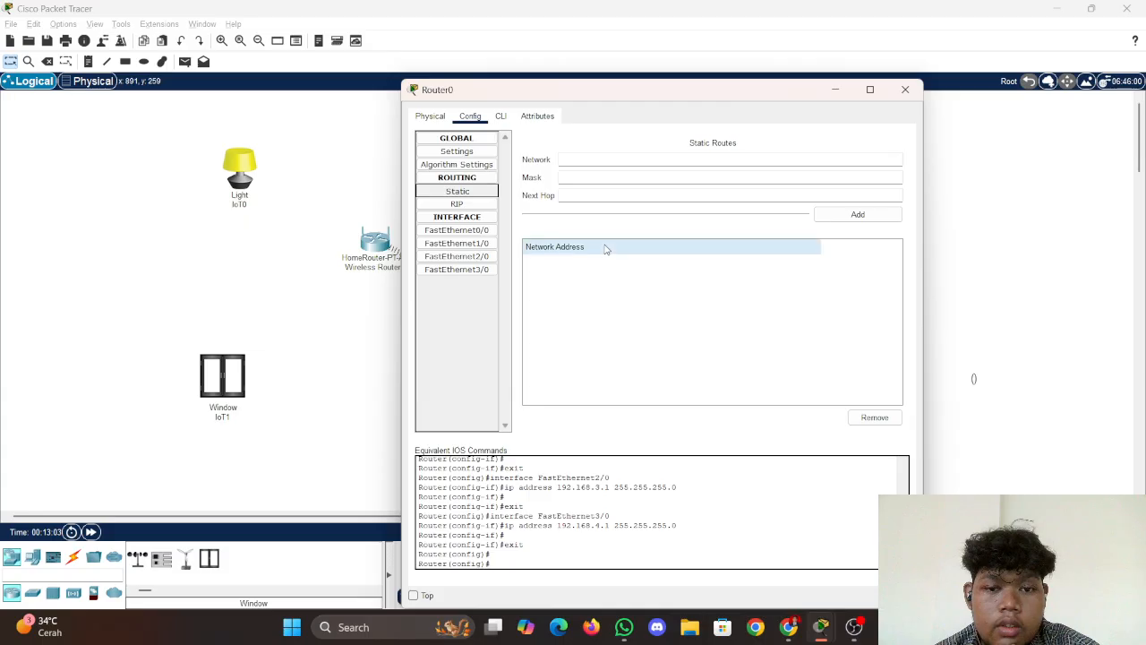
left_click(648, 161)
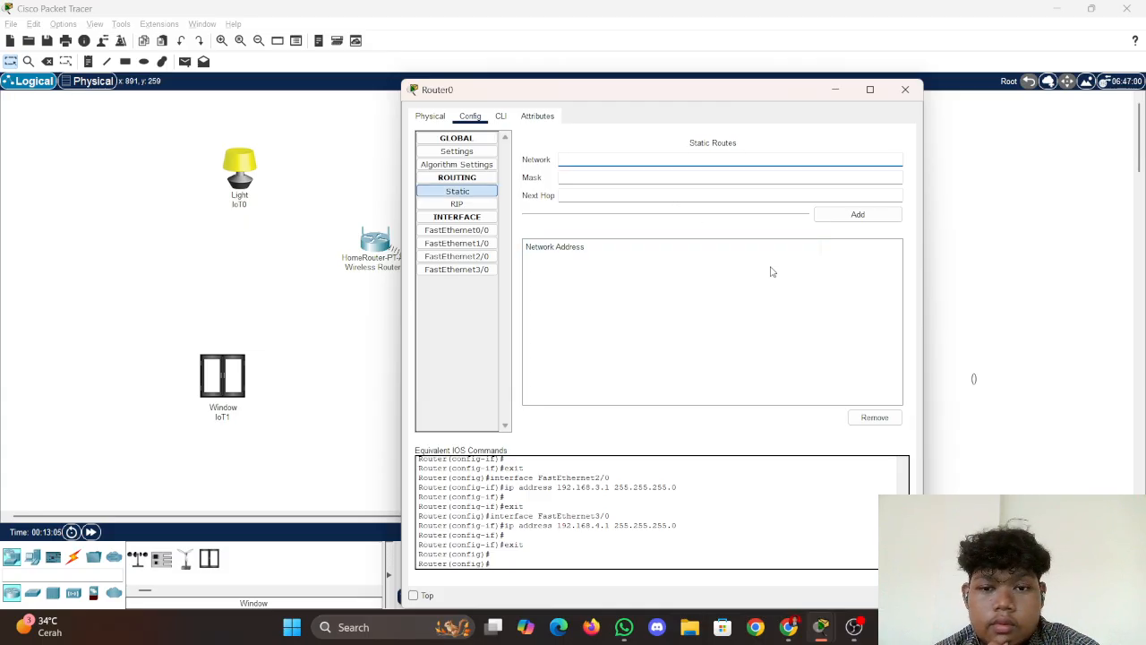
left_click(678, 163)
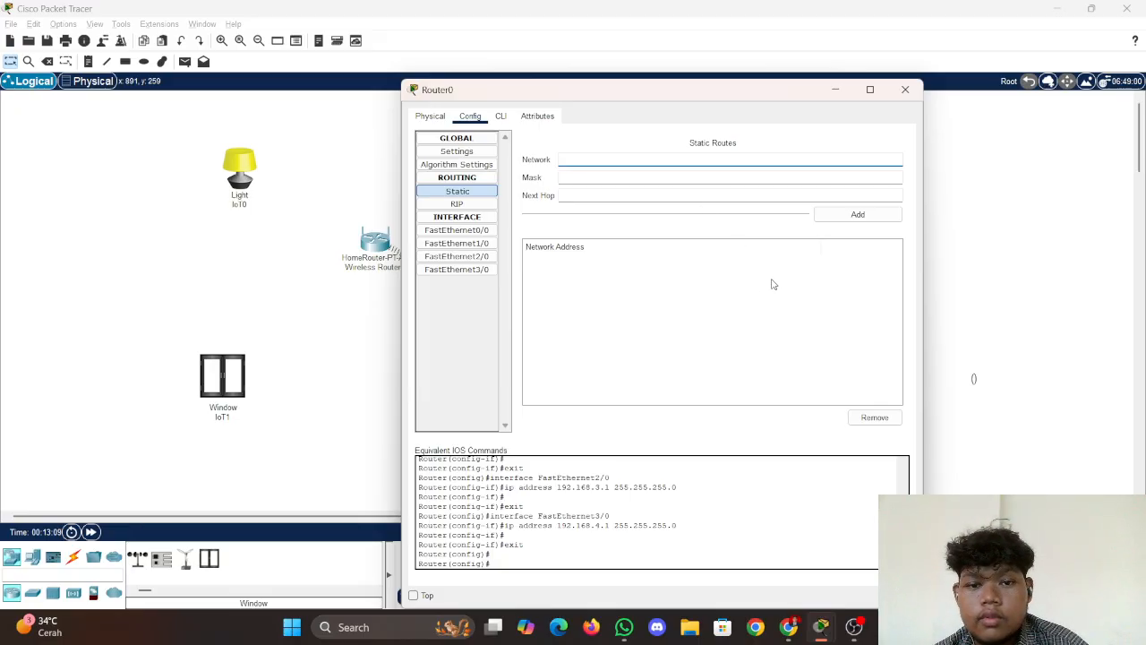
type("192.1")
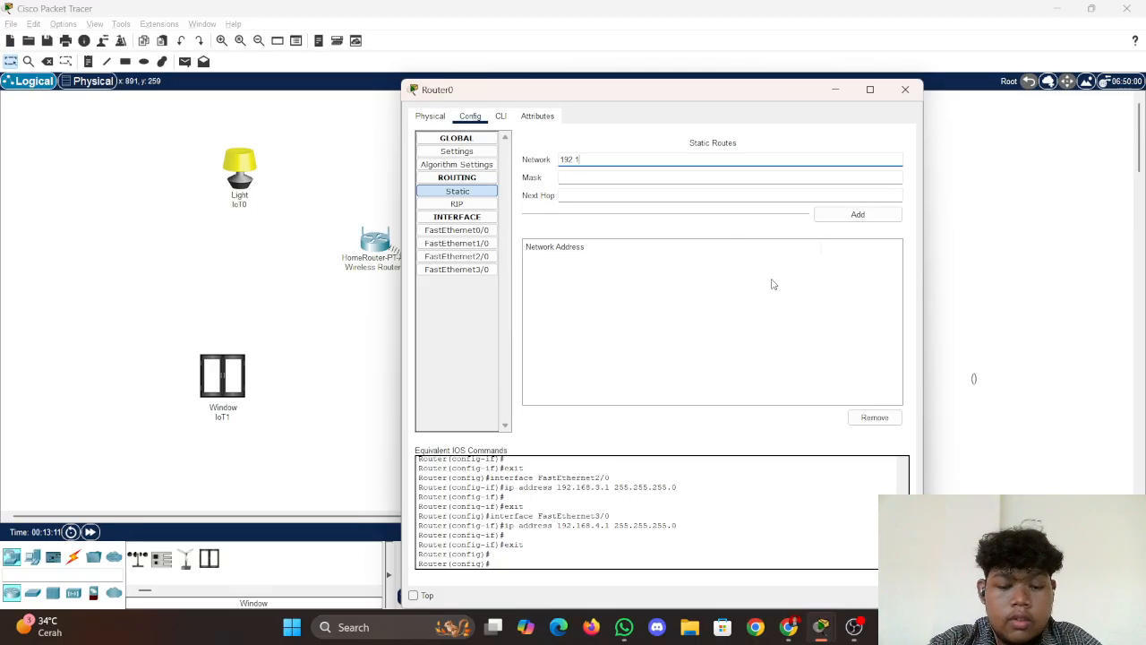
key("BackSpace")
key("BackSpace")
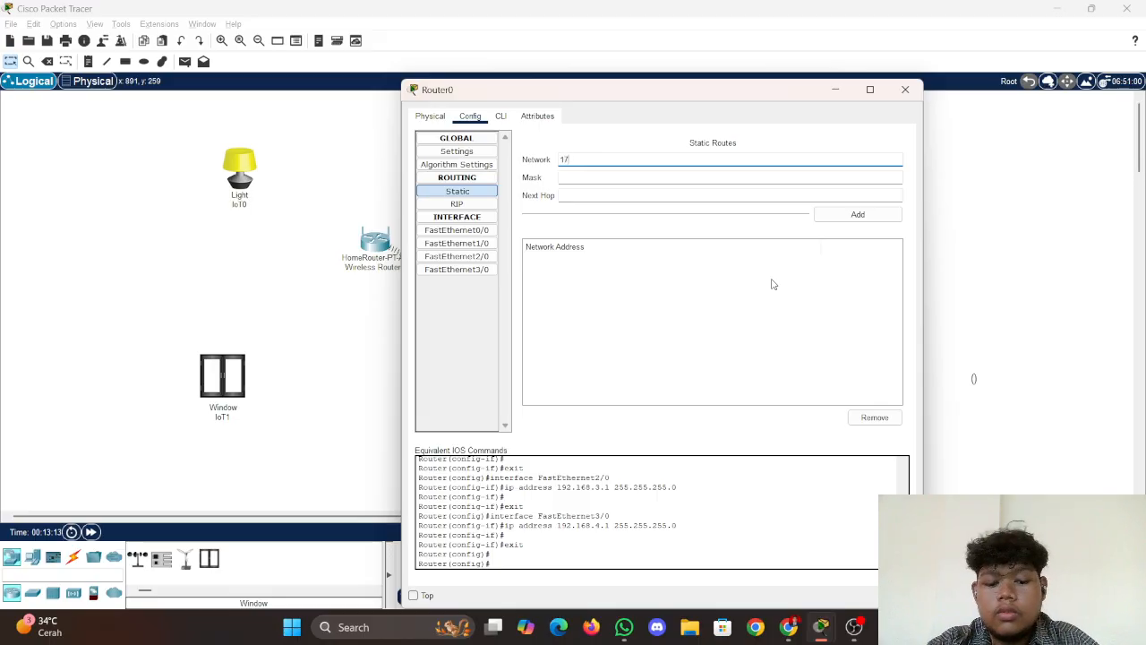
type("172.16")
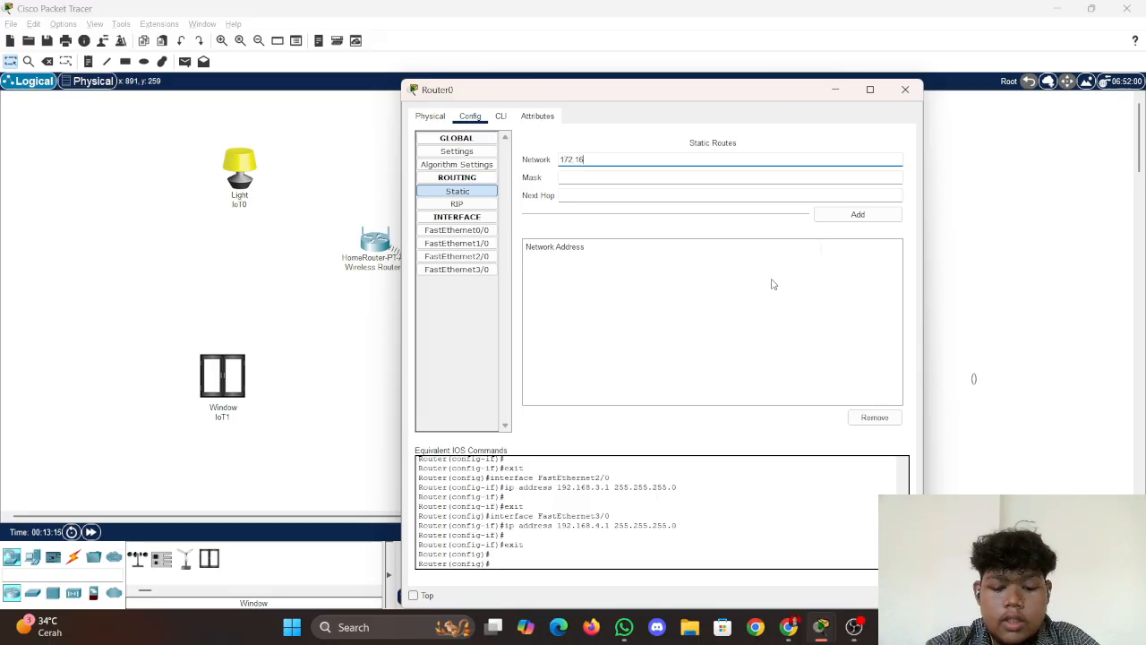
type(".1.1")
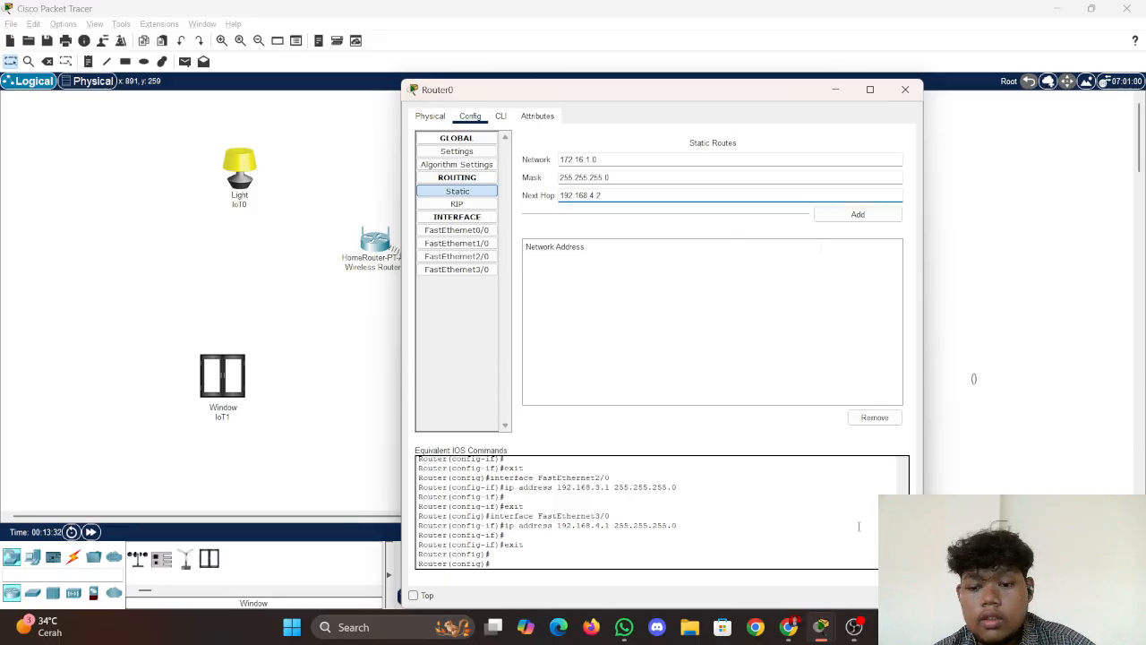
Check the route against the Praktikum4 guide in the browser, and add it to Router0's static routes in Packet Tracer
left_click(789, 627)
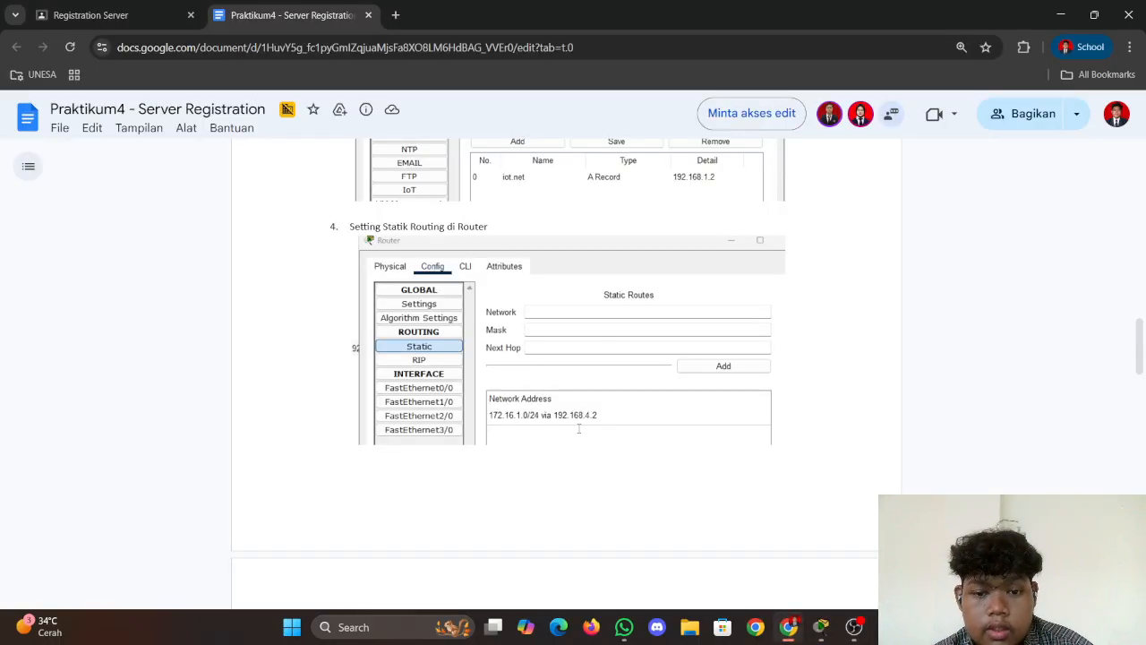
scroll(658, 420, "down", 4)
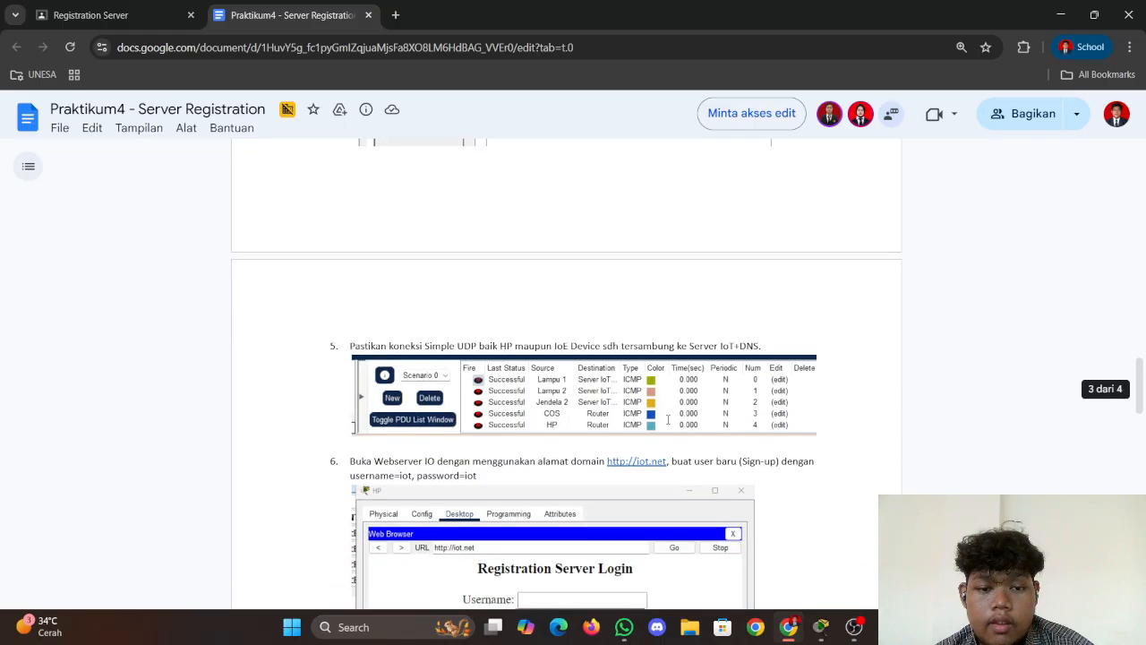
scroll(667, 419, "up", 2)
mouse_move(821, 627)
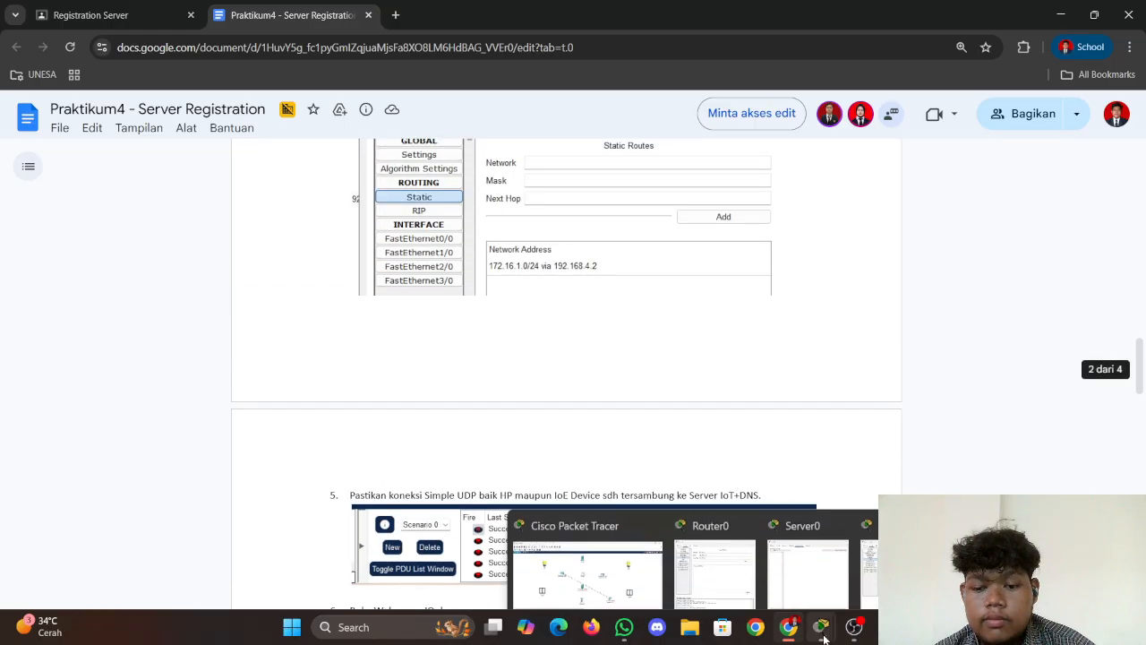
left_click(591, 542)
left_click(537, 255)
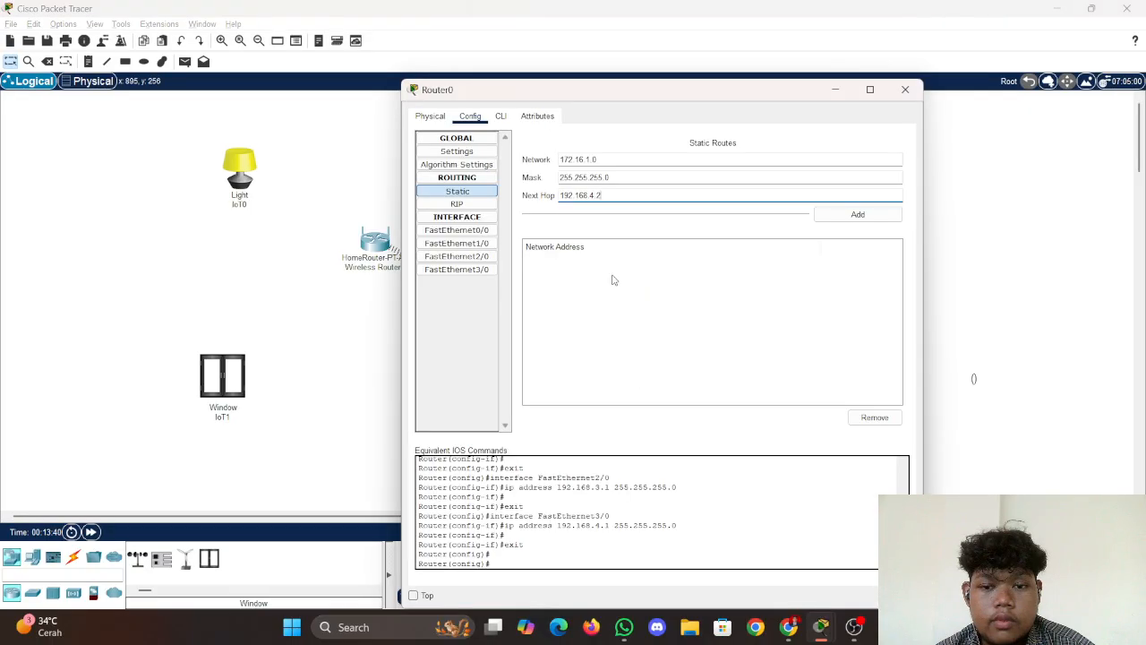
left_click(859, 215)
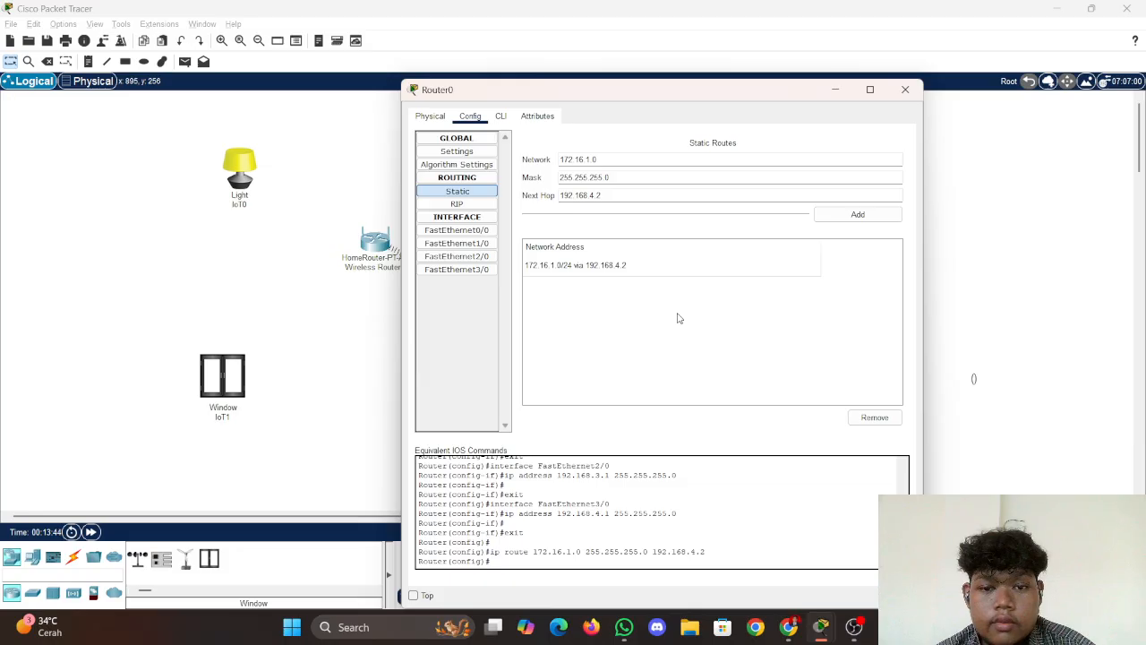
left_click(835, 90)
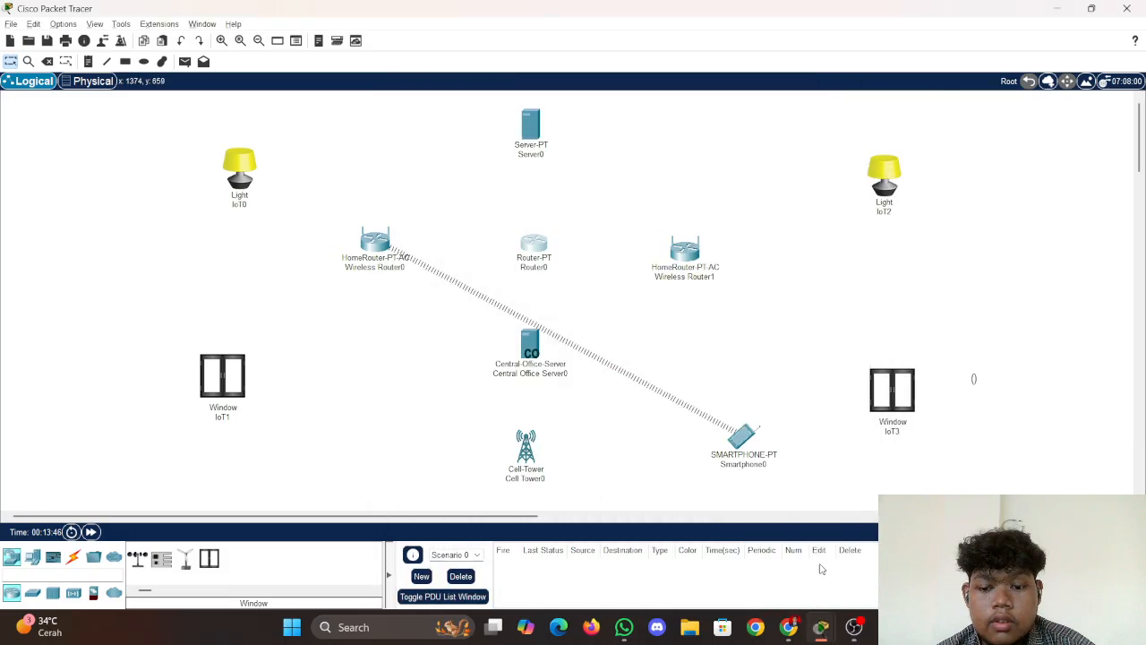
Consult the Praktikum4 guide in the browser, and turn off the Wireless0 port of Smartphone0 in Packet Tracer
left_click(788, 627)
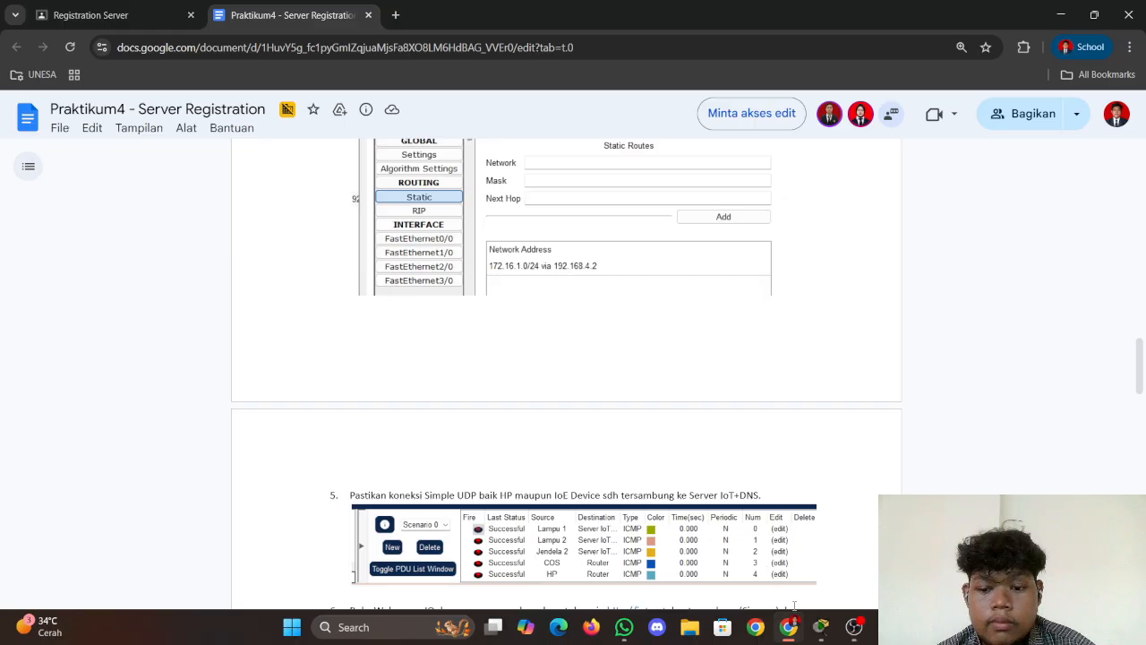
mouse_move(820, 627)
left_click(589, 543)
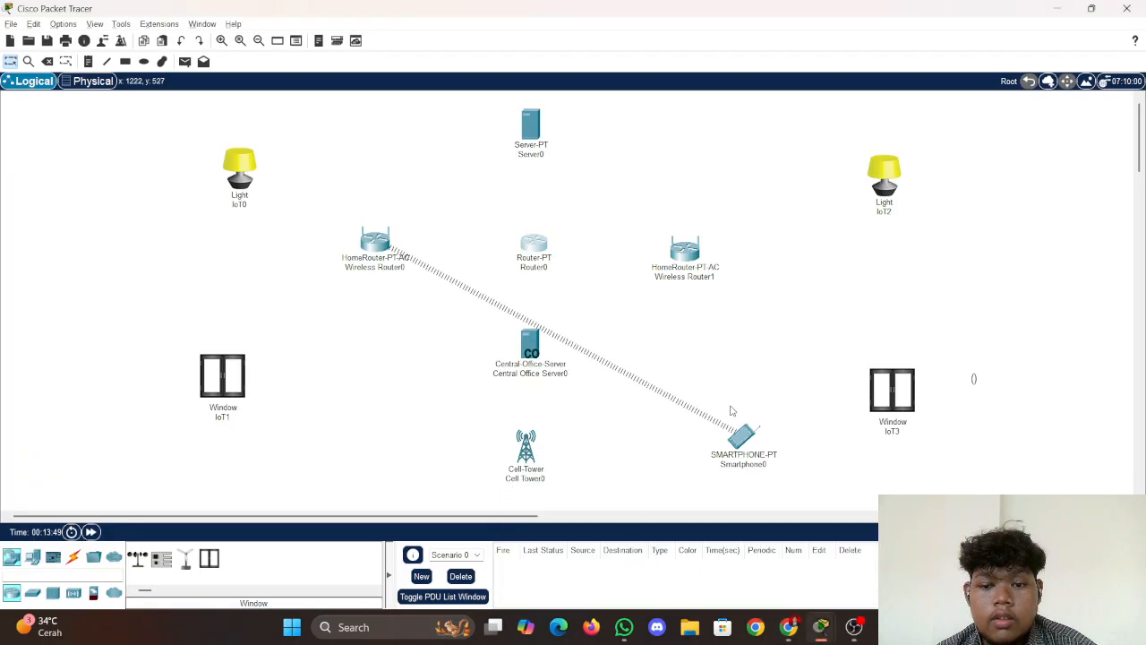
scroll(730, 410, "down", 3)
scroll(714, 384, "up", 3)
left_click(746, 446)
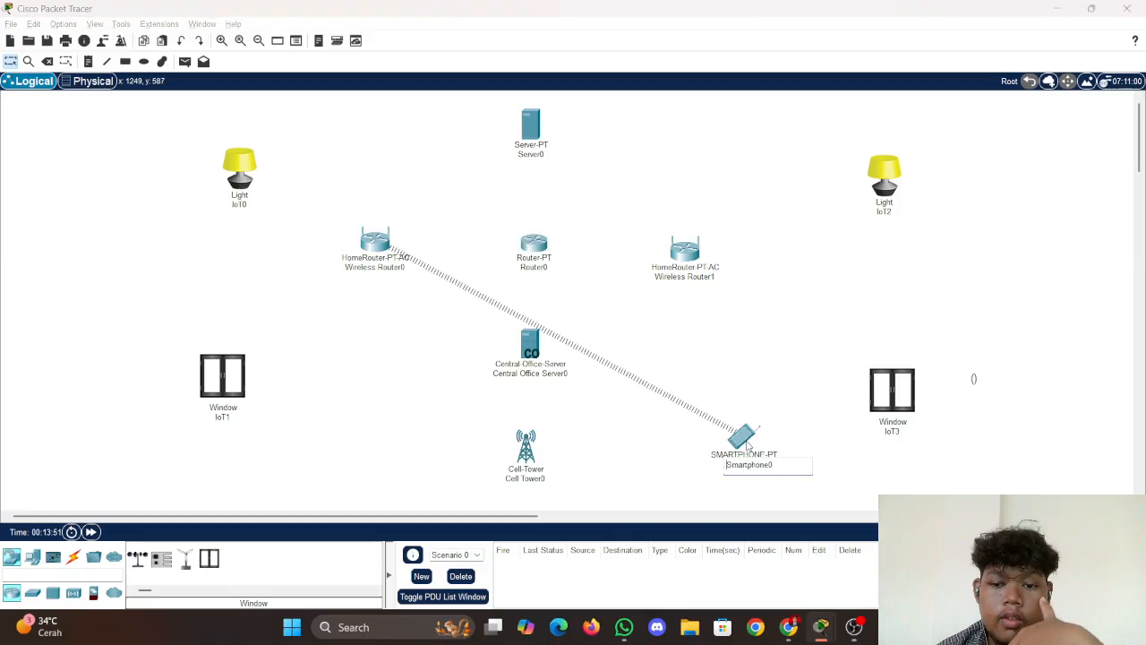
left_click(743, 435)
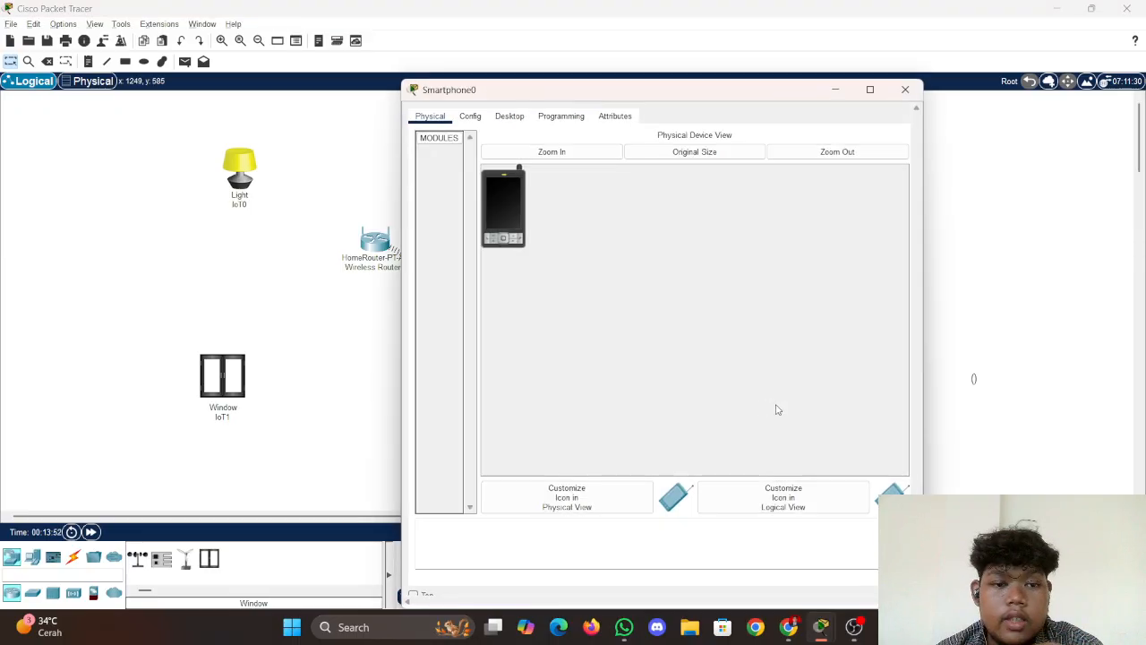
left_click(472, 117)
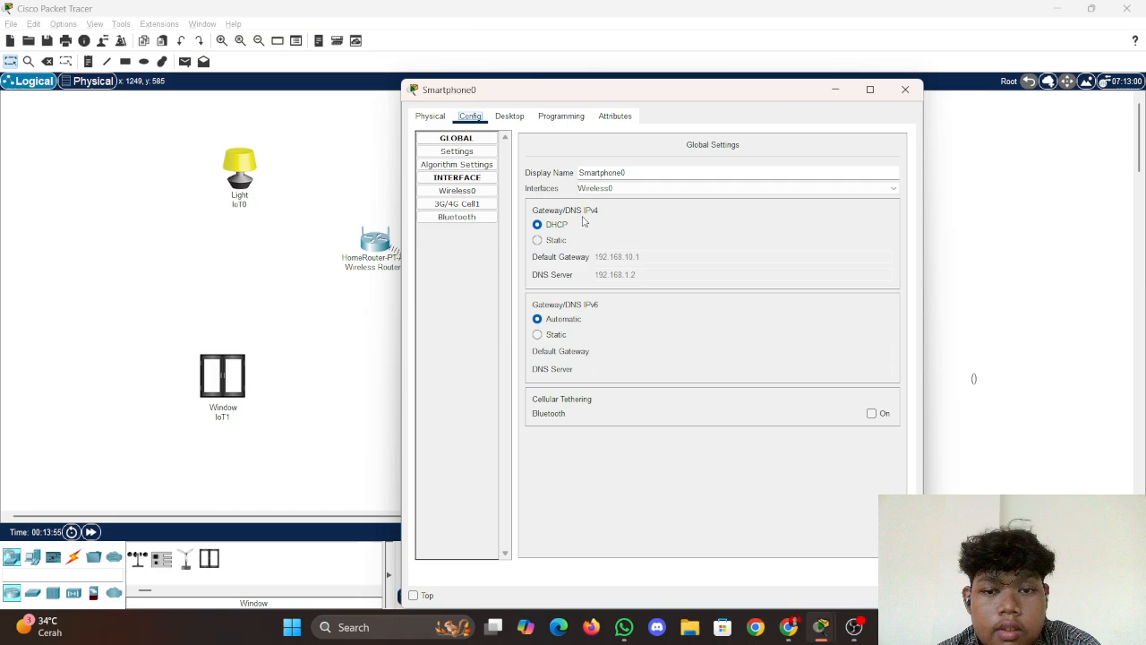
left_click(457, 190)
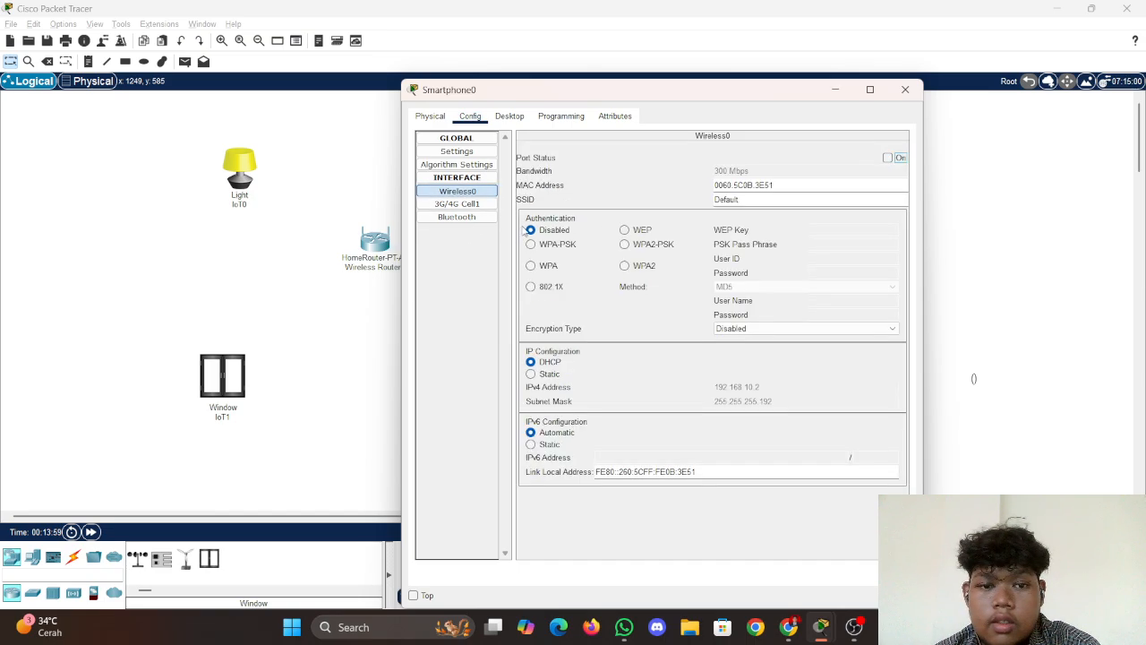
Set the provider name of Smartphone0's 3G/4G Cell1 interface to Telkomsel and close the phone's configuration
left_click(479, 206)
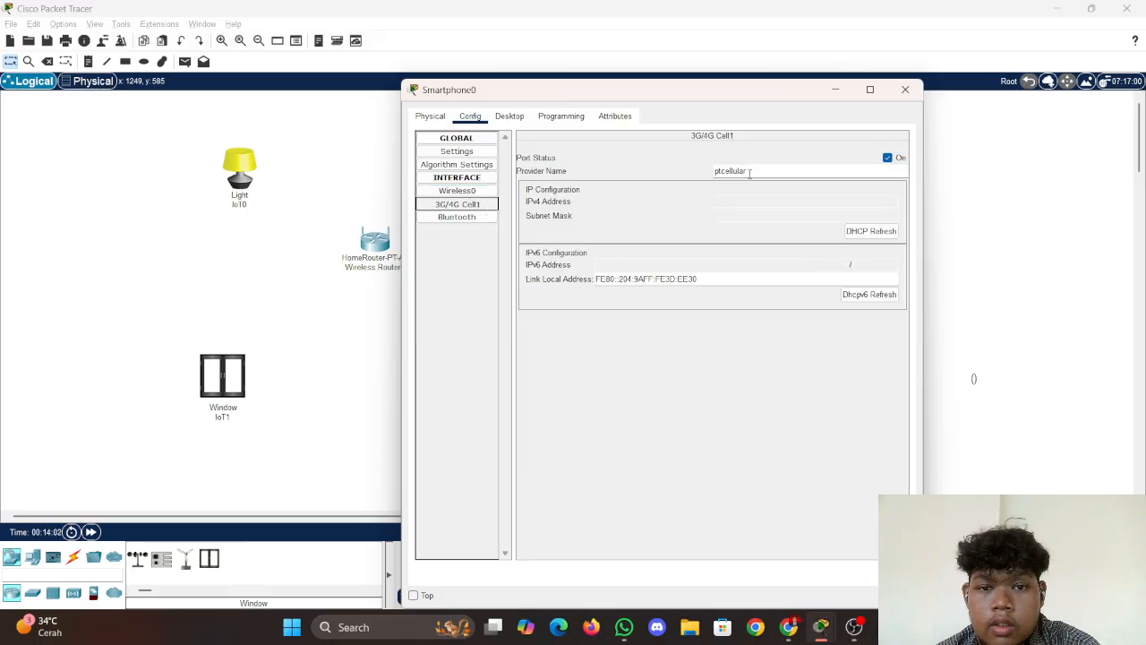
left_click_drag(750, 173, 636, 160)
type("Telkomsel")
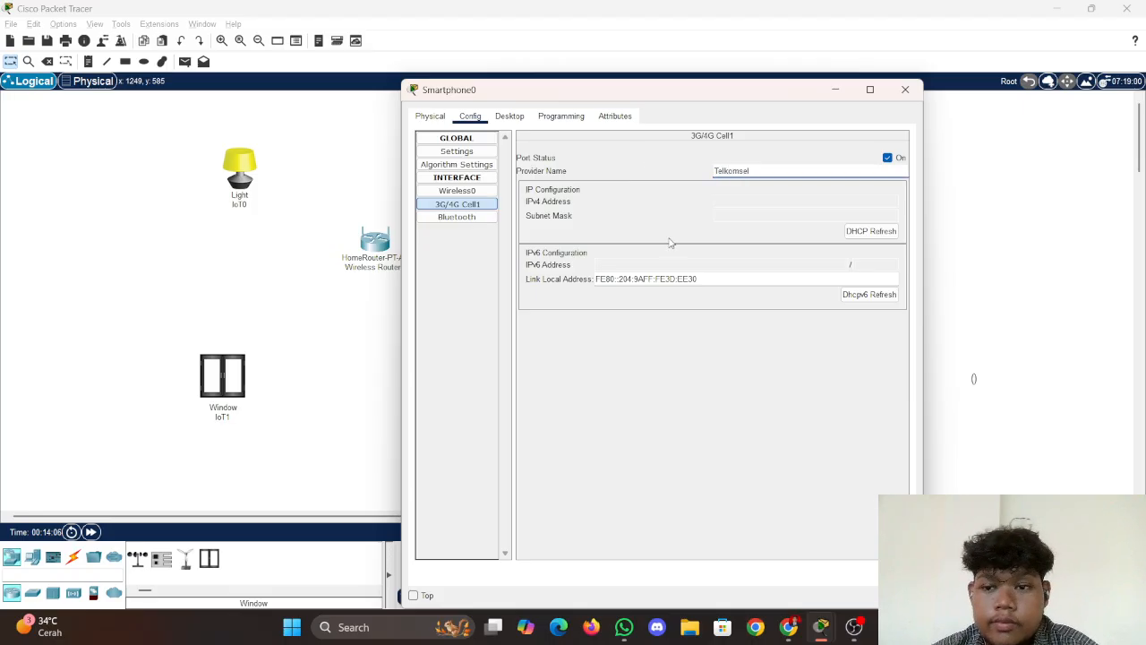
left_click(818, 334)
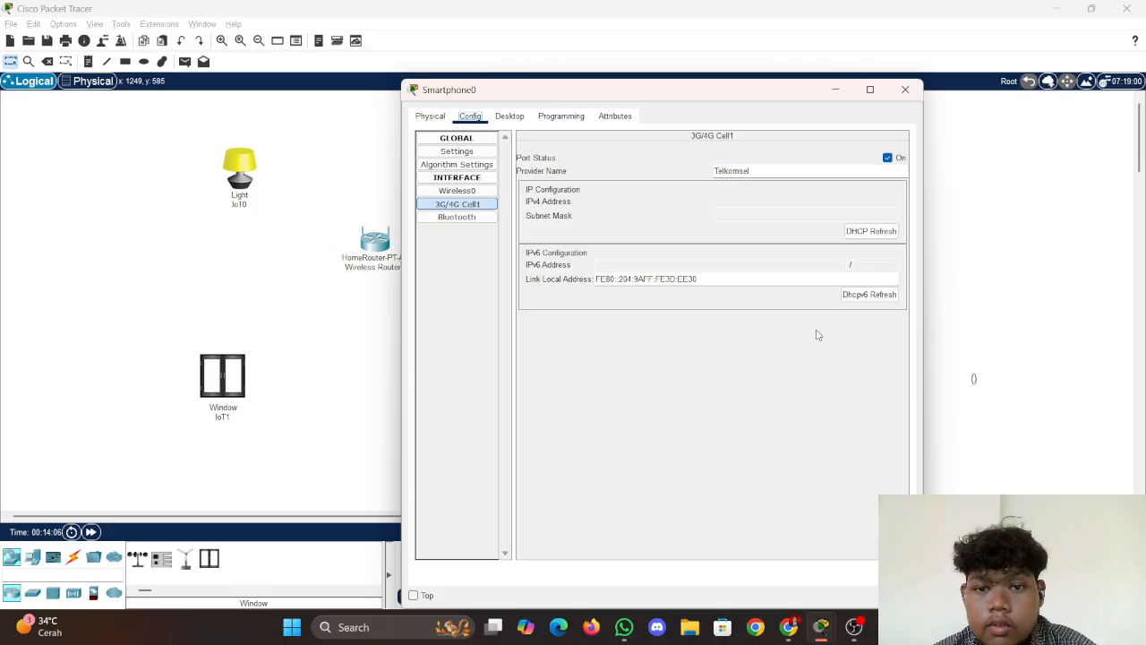
left_click(906, 90)
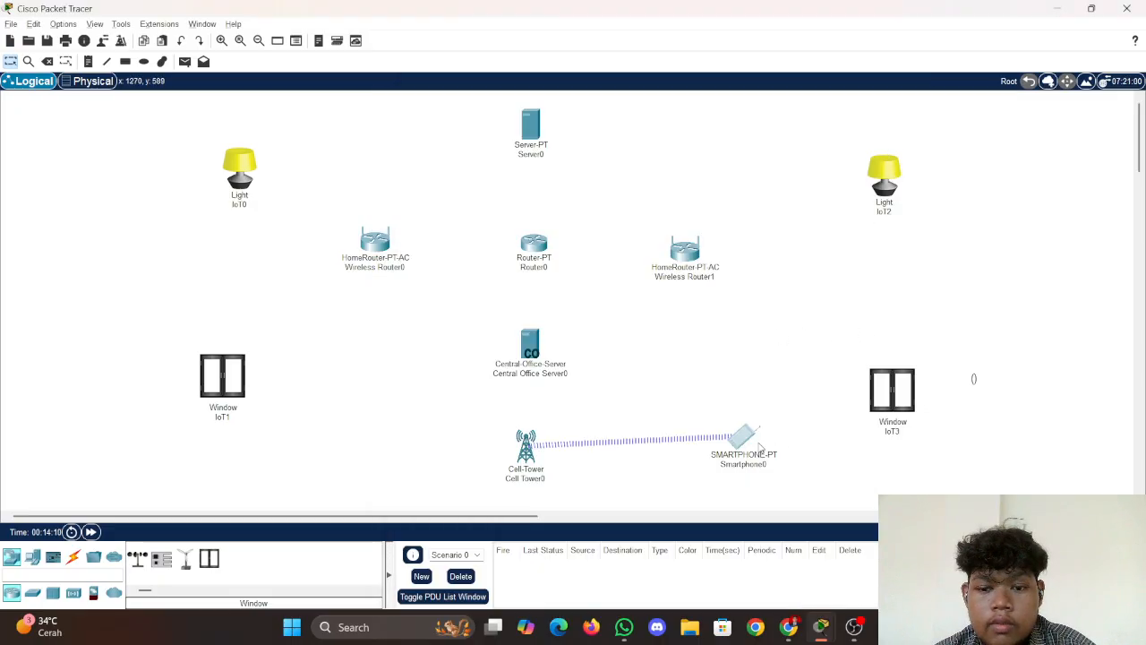
Link Cell Tower0 to Central Office Server0 with an automatically chosen connection, and shift the tower slightly lower
scroll(756, 402, "down", 2)
scroll(755, 401, "up", 2)
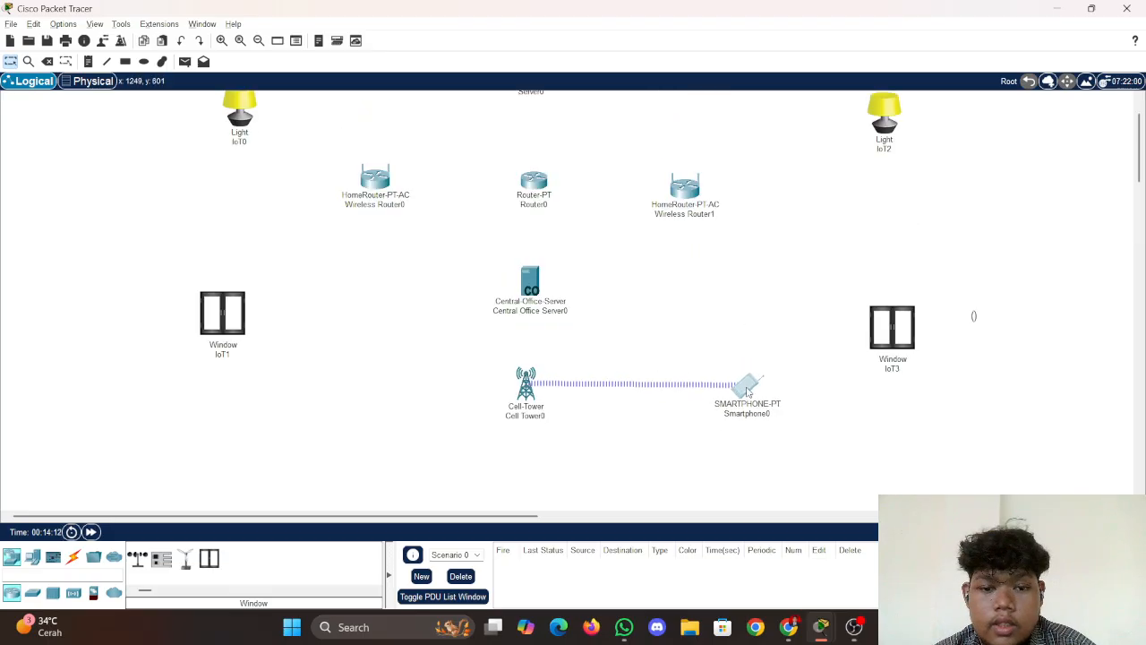
left_click(73, 557)
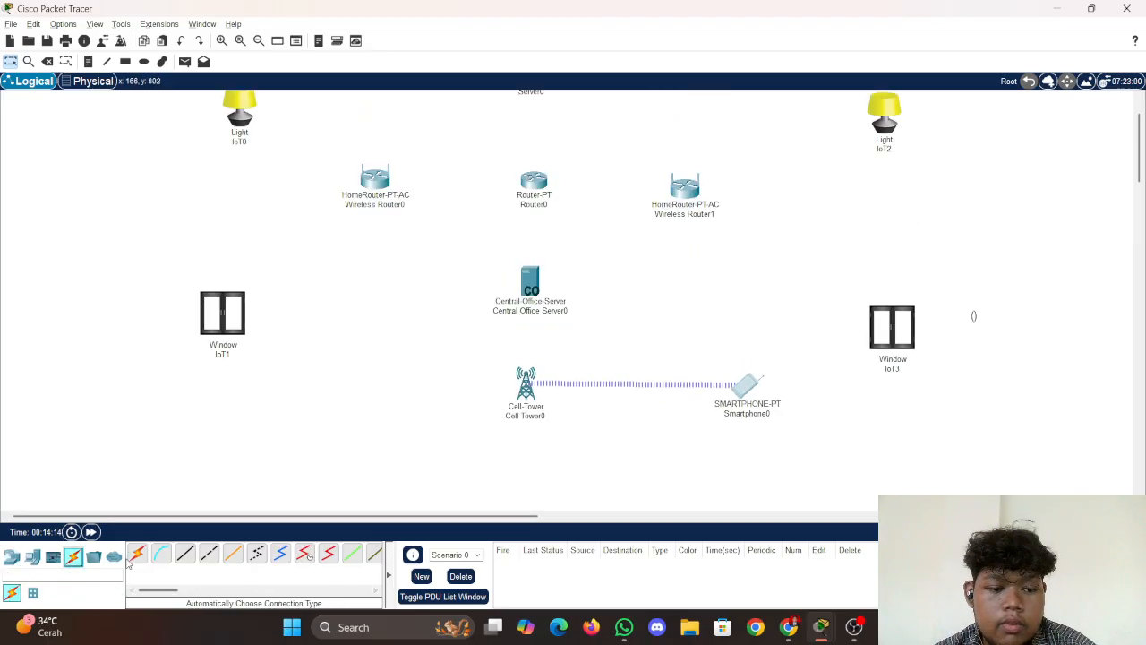
left_click(525, 383)
left_click(530, 282)
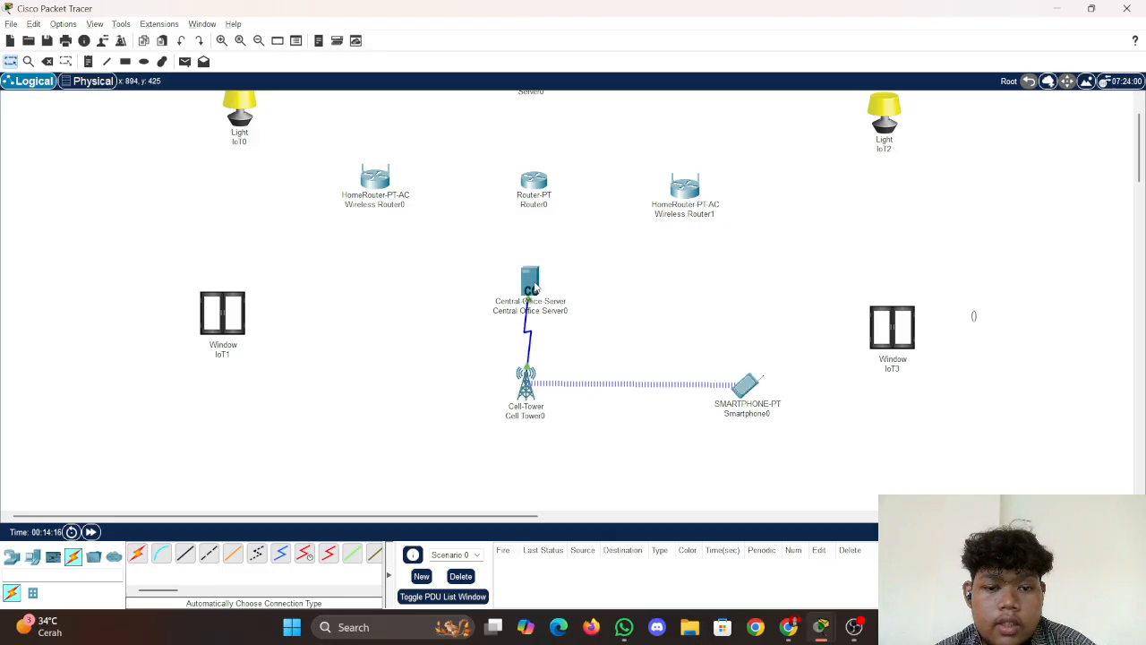
left_click_drag(522, 398, 528, 418)
scroll(576, 316, "up", 1)
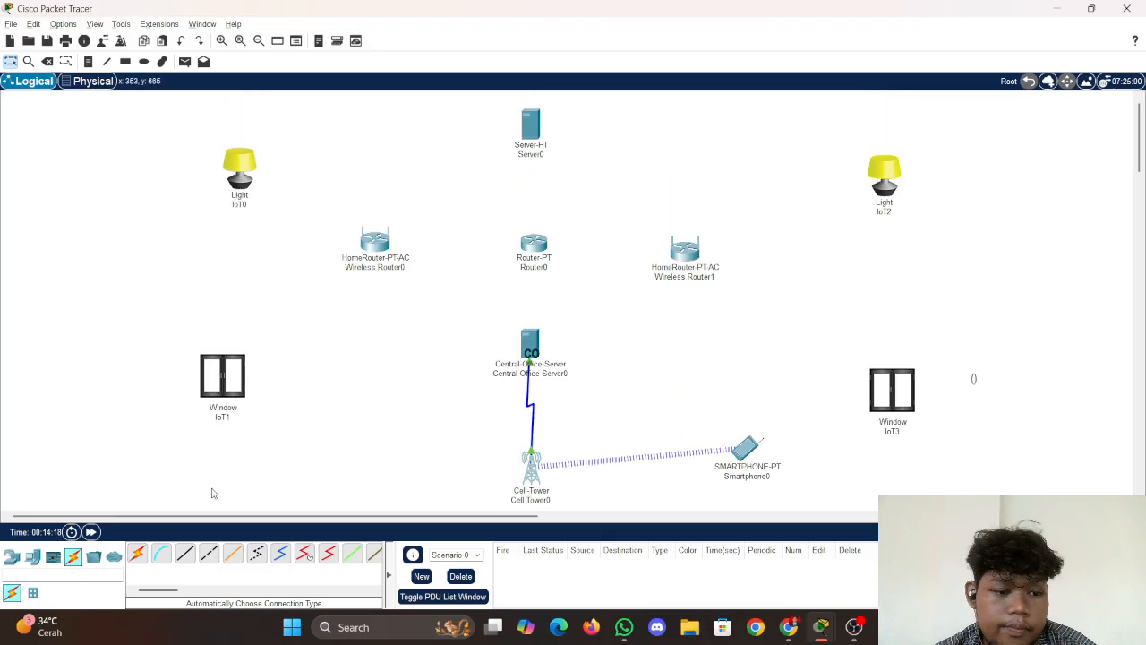
Connect Router0's FastEthernet0/0 port to Server0 with a copper cross-over cable
left_click(208, 552)
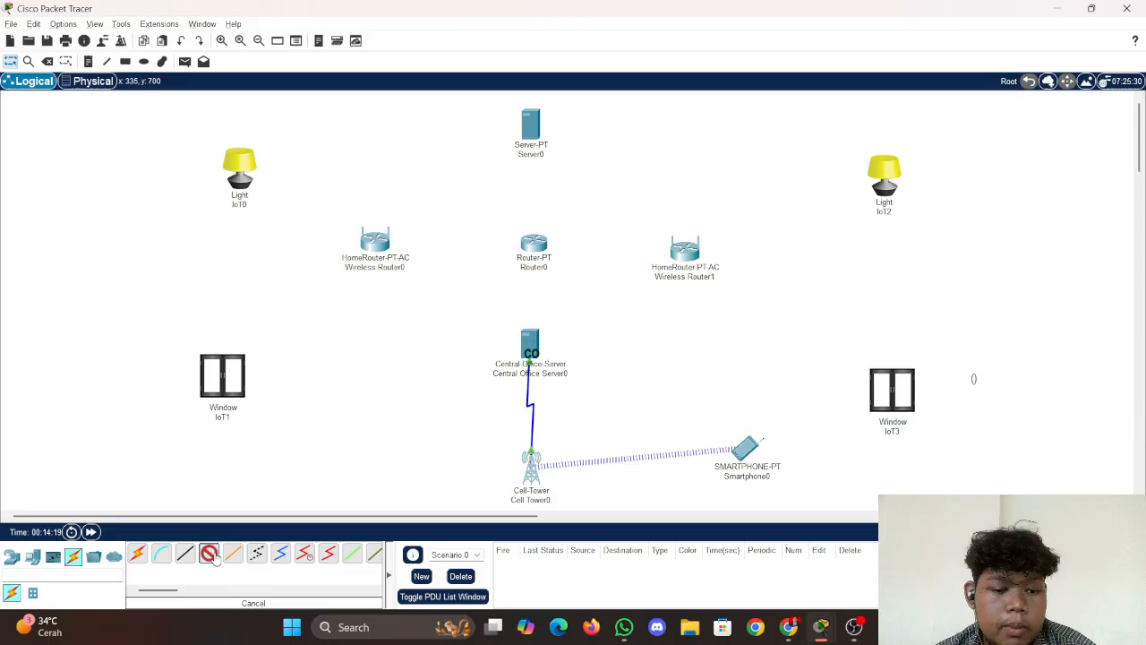
left_click(537, 255)
left_click(573, 284)
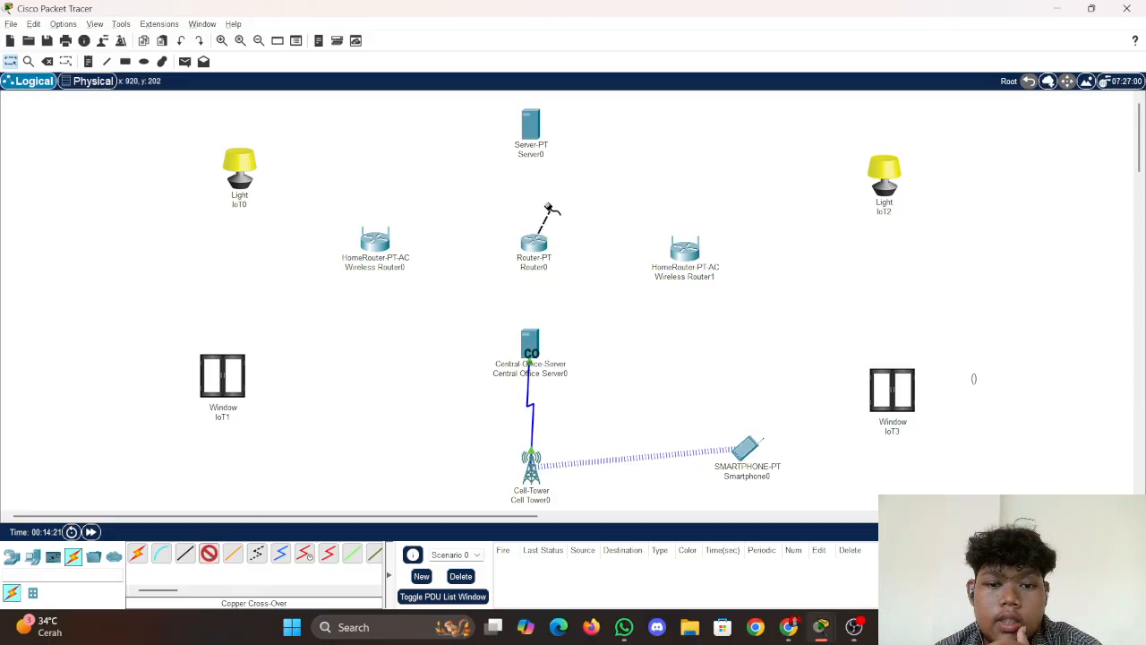
left_click(531, 130)
left_click(583, 132)
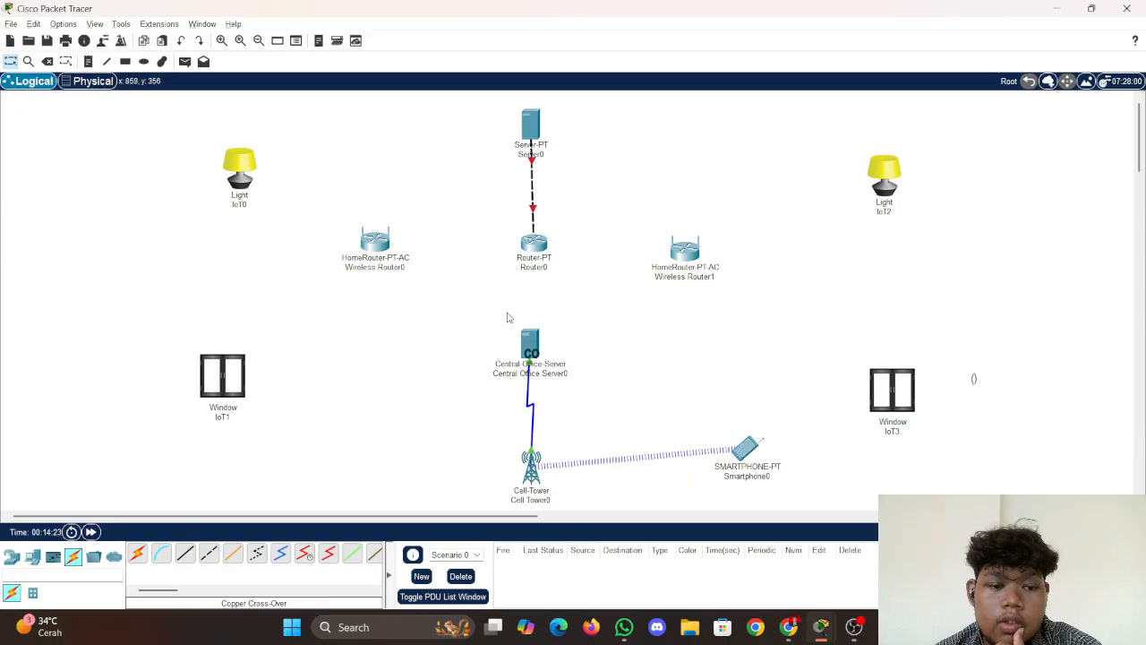
Connect Router0's FastEthernet1/0 port to GigabitEthernet 1 on Wireless Router0 with a copper cross-over cable
left_click(208, 552)
left_click(536, 248)
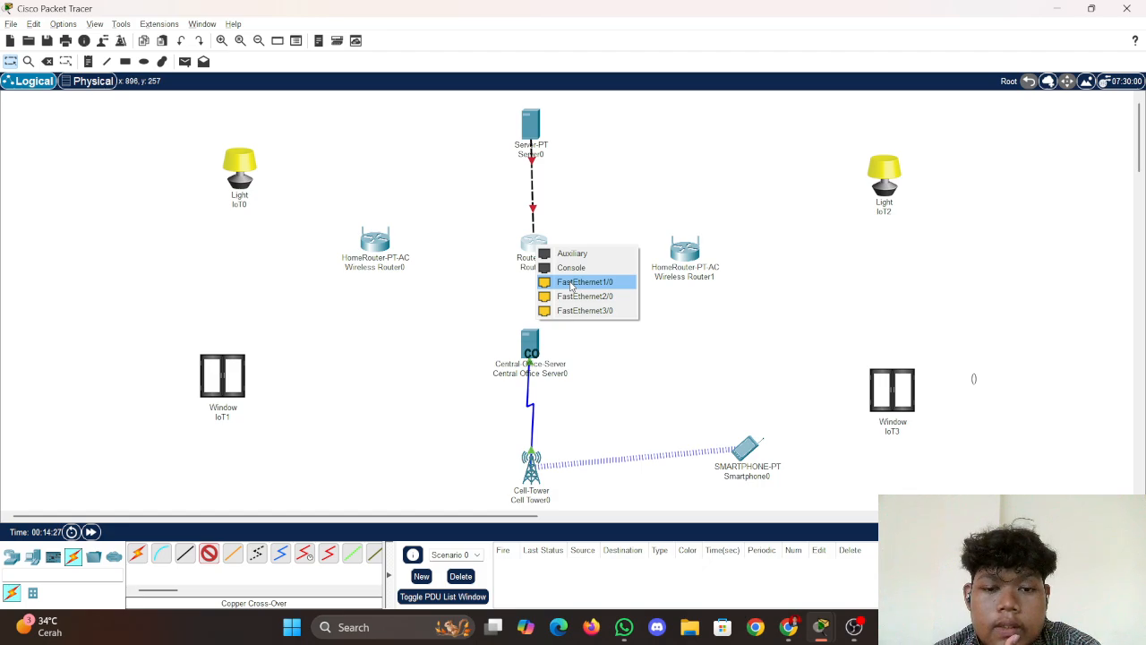
left_click(571, 283)
left_click(380, 243)
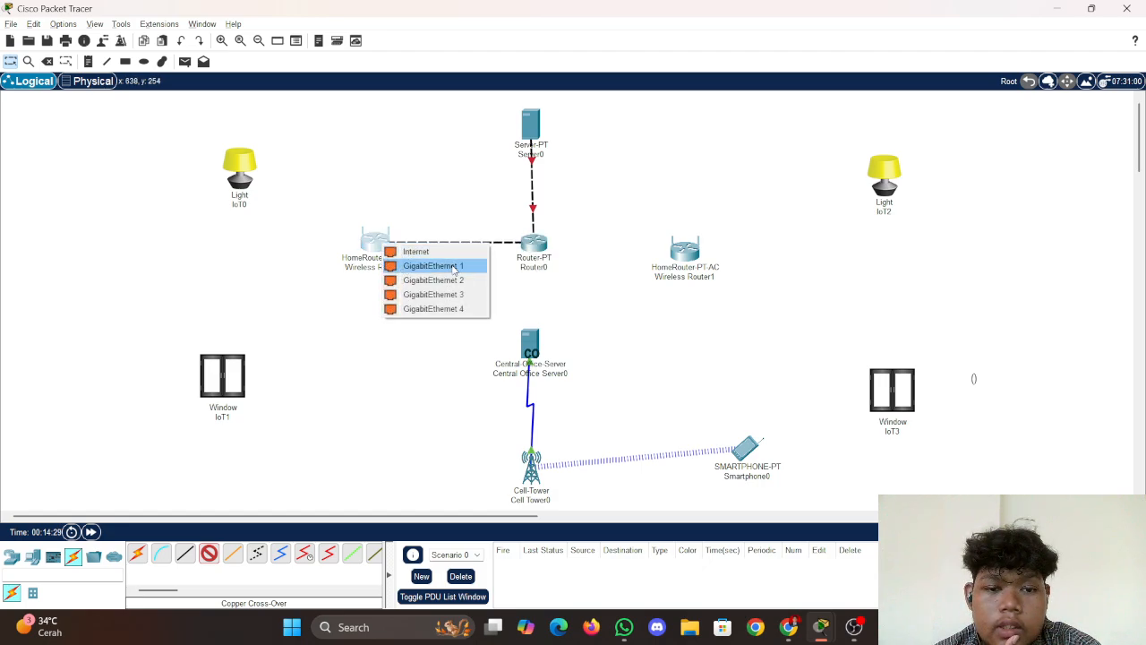
left_click(455, 266)
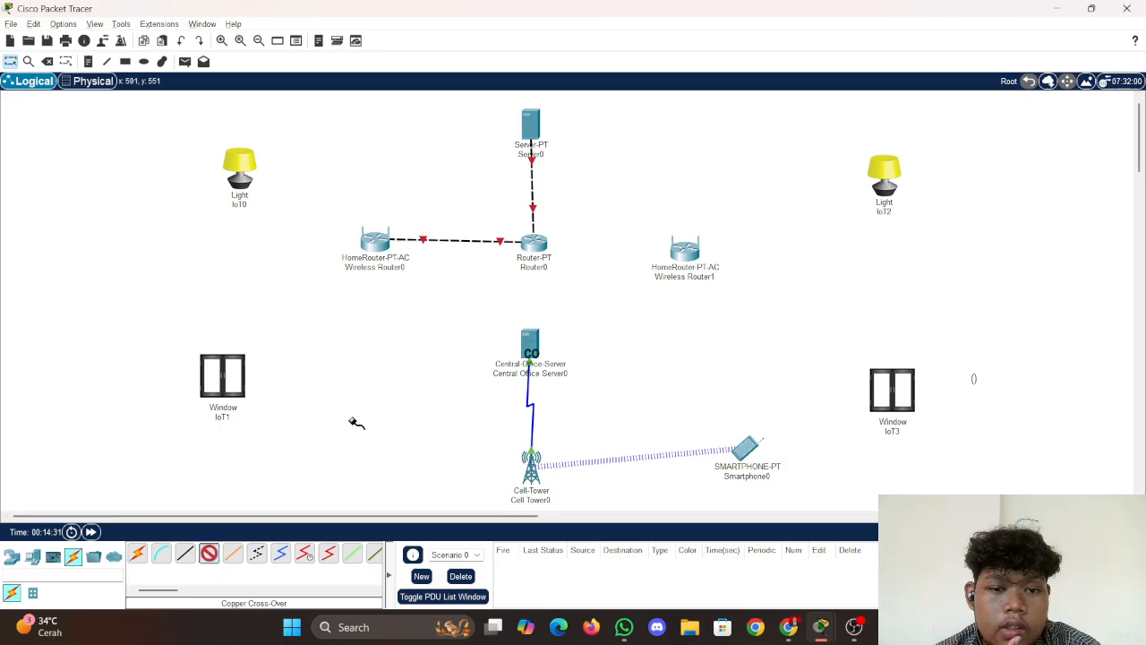
Connect Router0's FastEthernet2/0 port to the Internet port of Wireless Router1 with a copper cross-over cable
left_click(537, 238)
left_click(573, 283)
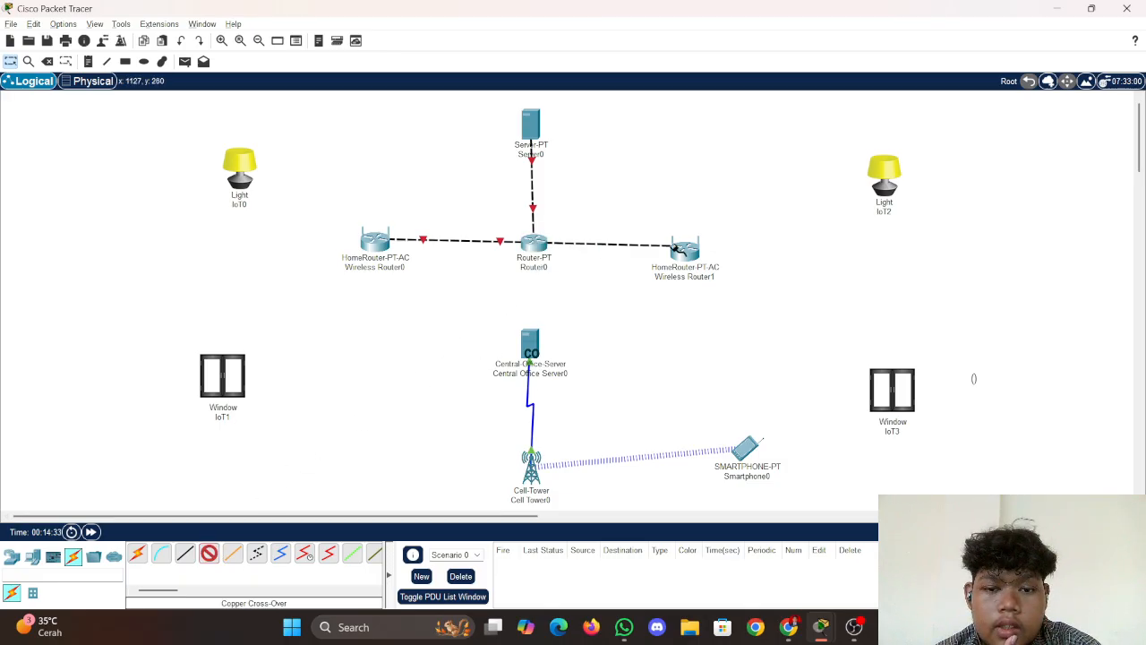
left_click(687, 255)
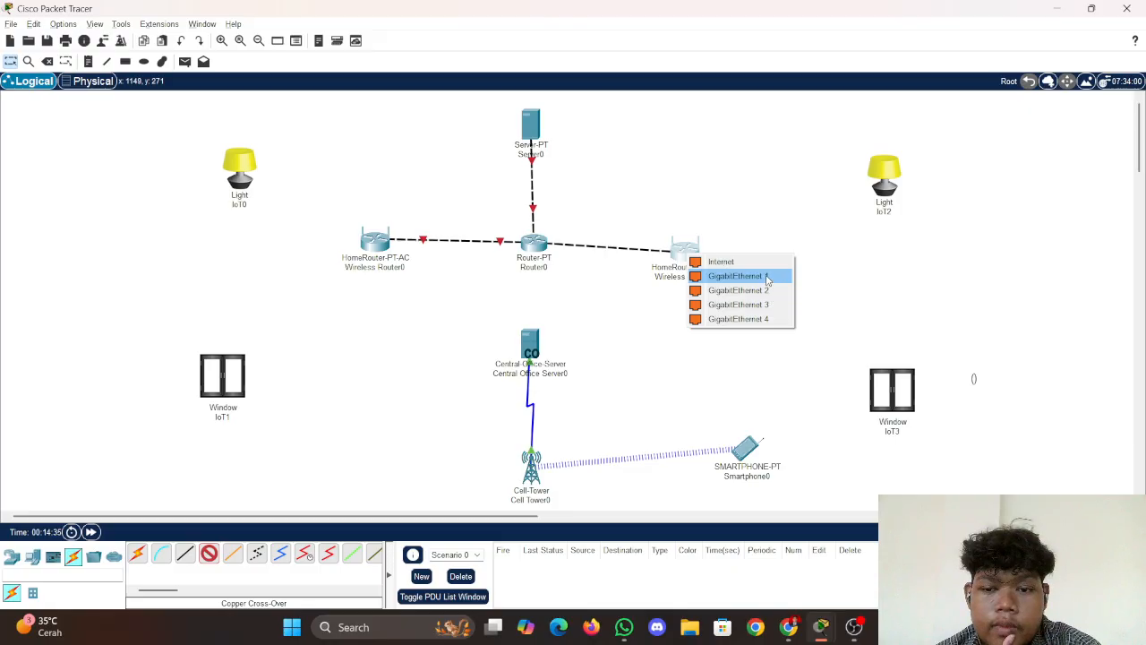
left_click(723, 262)
Connect Router0's FastEthernet3/0 port to the Backbone port of Central Office Server0 with a copper straight-through cable
left_click(209, 553)
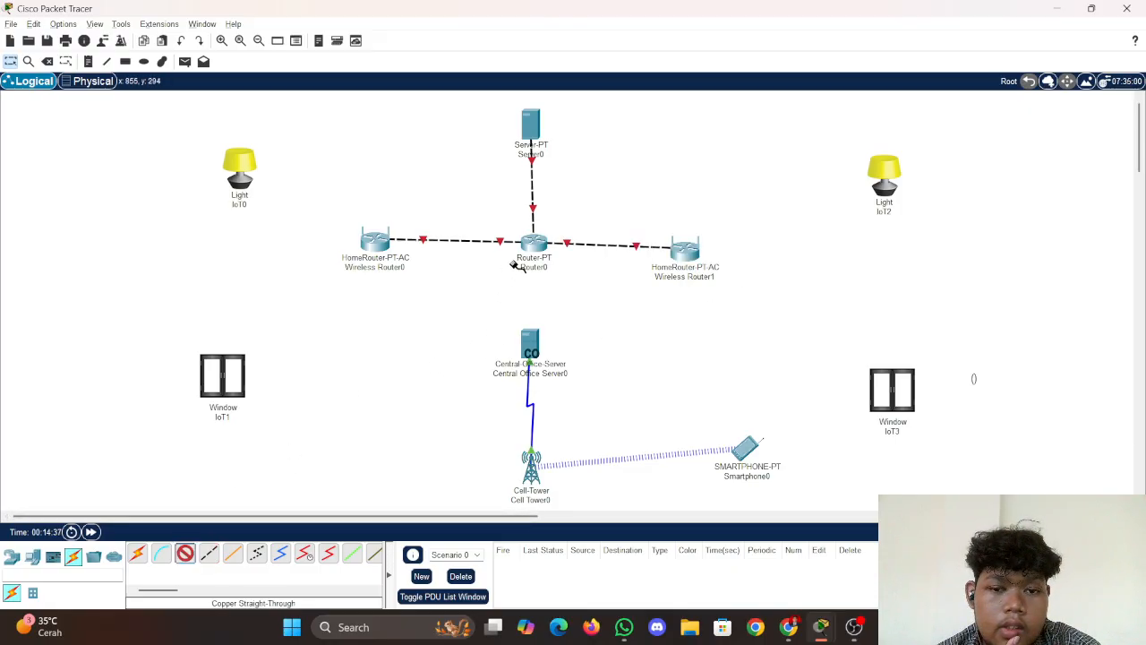
left_click(543, 241)
left_click(566, 271)
left_click(534, 355)
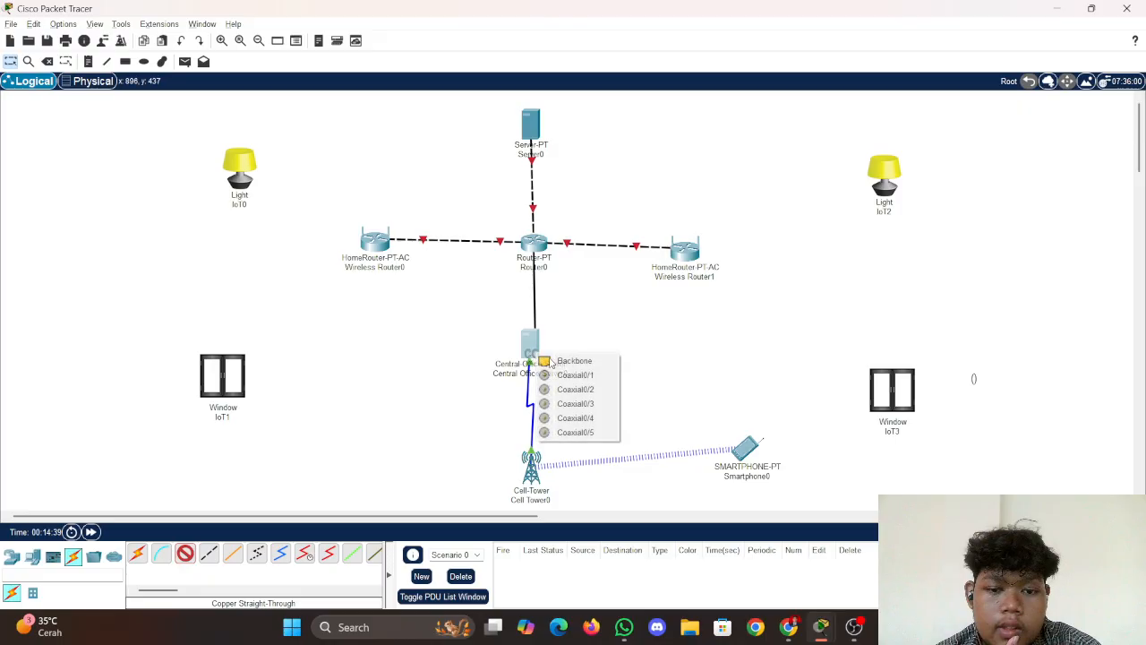
left_click(603, 367)
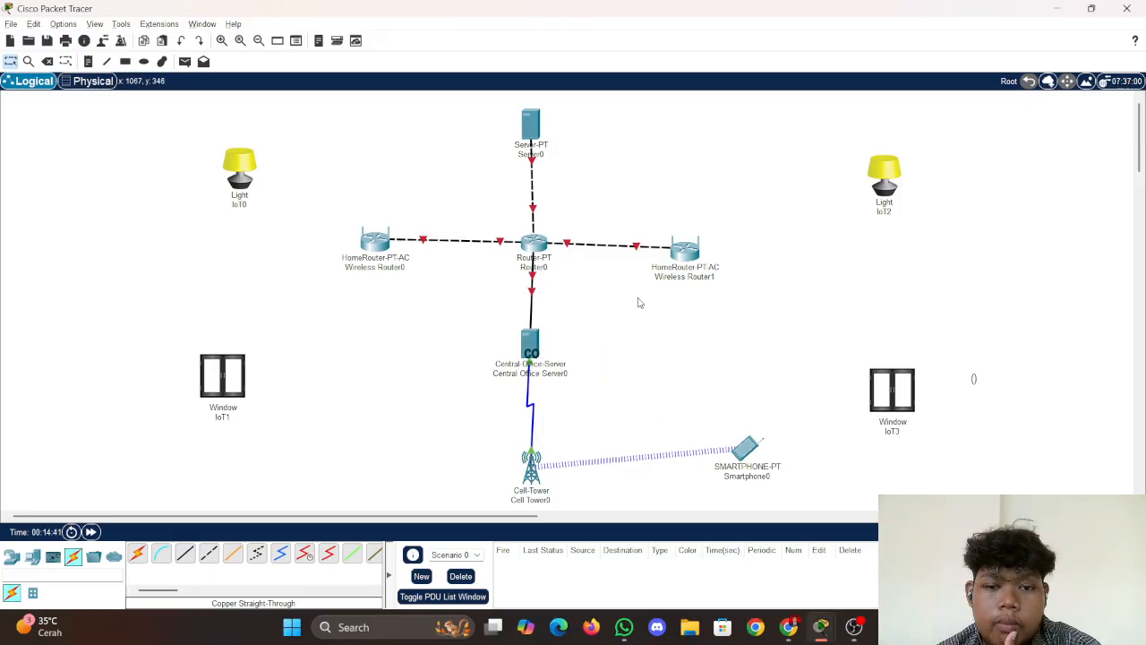
Shift Wireless Router0 and Wireless Router1 slightly outward so they line up horizontally with Router0
left_click_drag(374, 250, 370, 252)
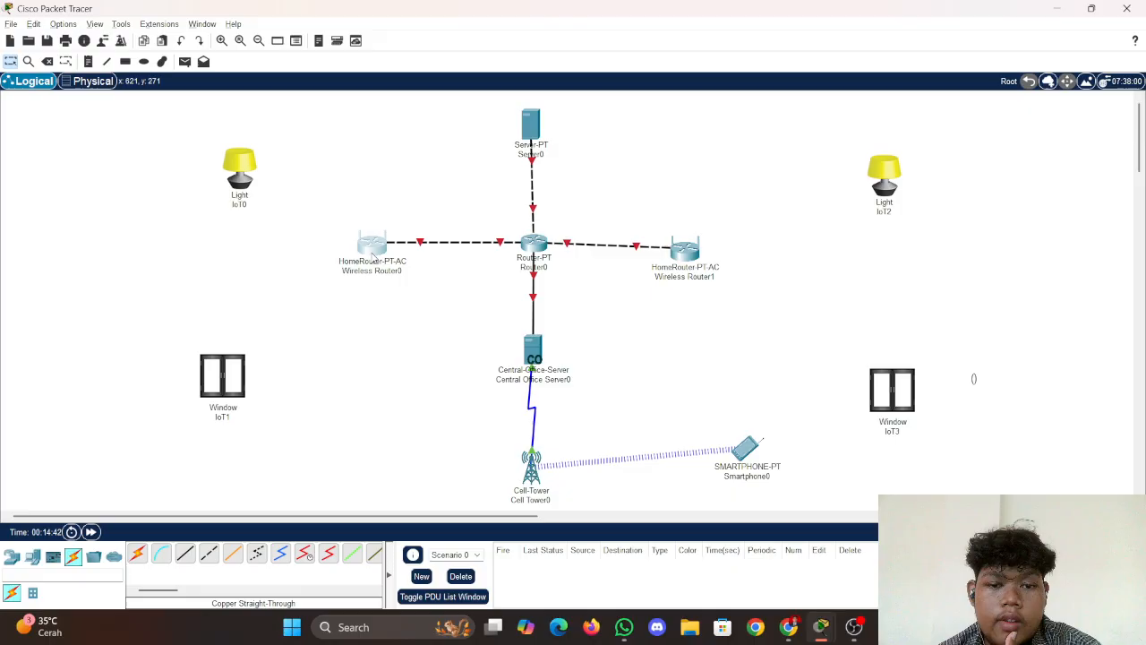
left_click_drag(691, 253, 696, 248)
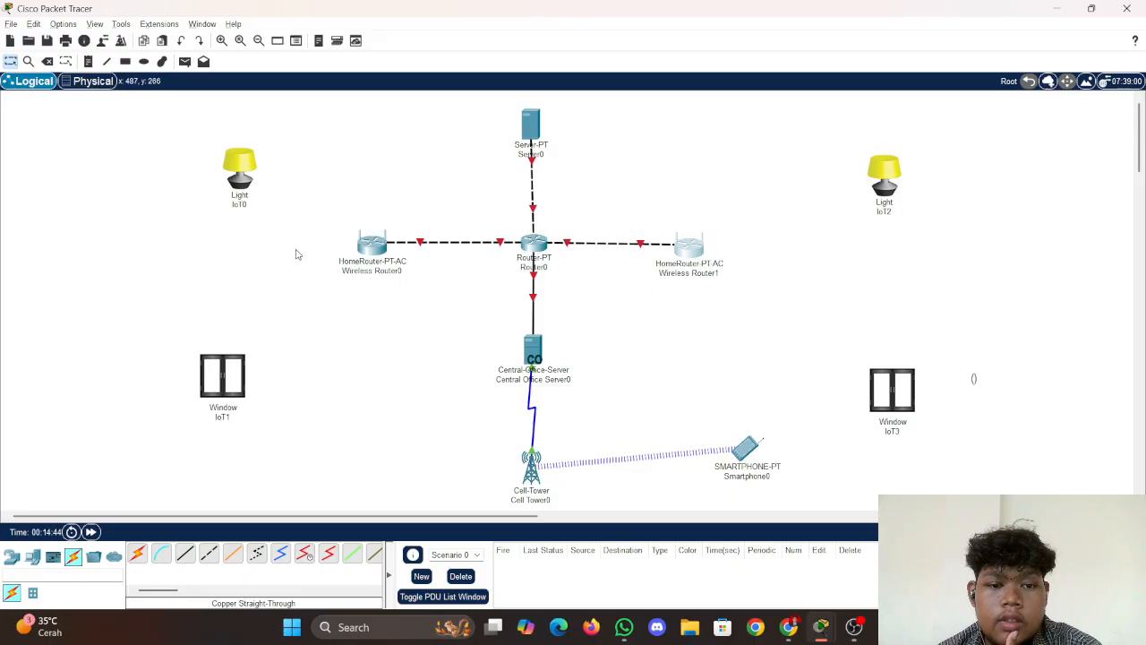
Check the LAN and Internet IP settings of Wireless Router0
left_click(369, 245)
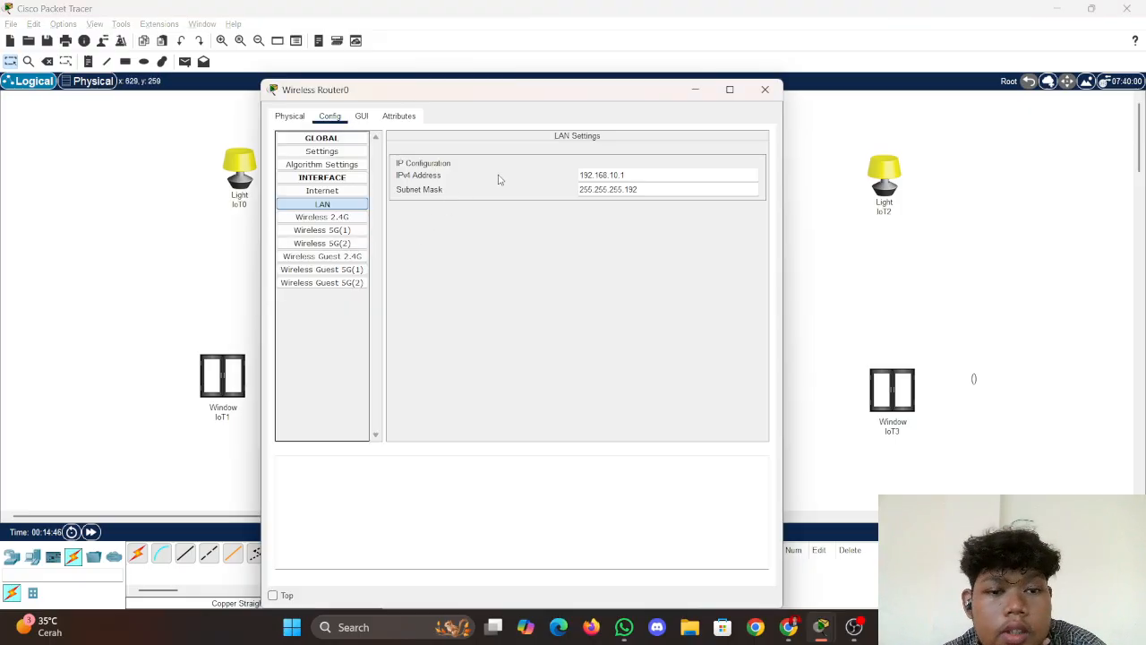
left_click(333, 191)
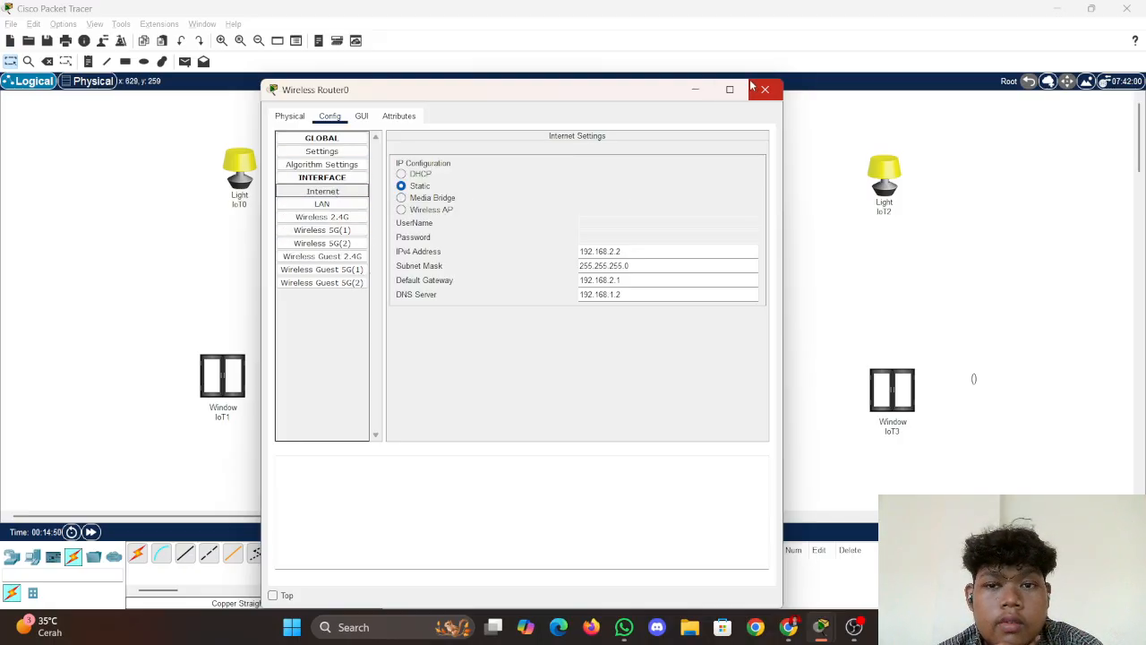
left_click(699, 91)
Turn on Router0's FastEthernet0/0, FastEthernet1/0, FastEthernet2/0 and FastEthernet3/0 ports
left_click(534, 243)
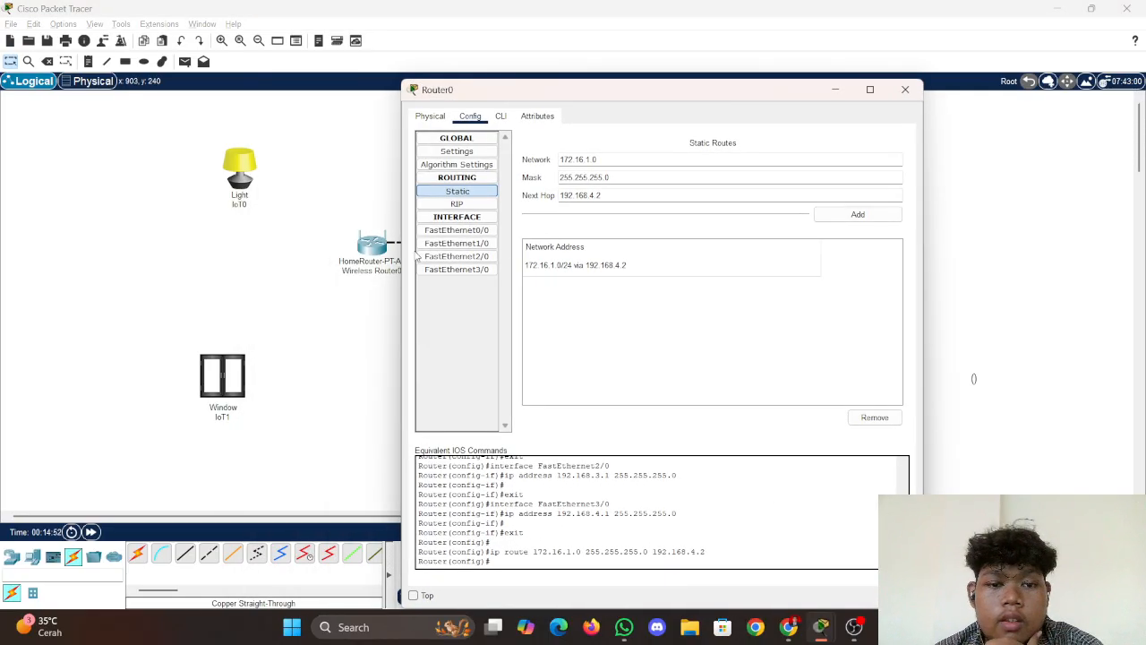
left_click(458, 241)
left_click(459, 230)
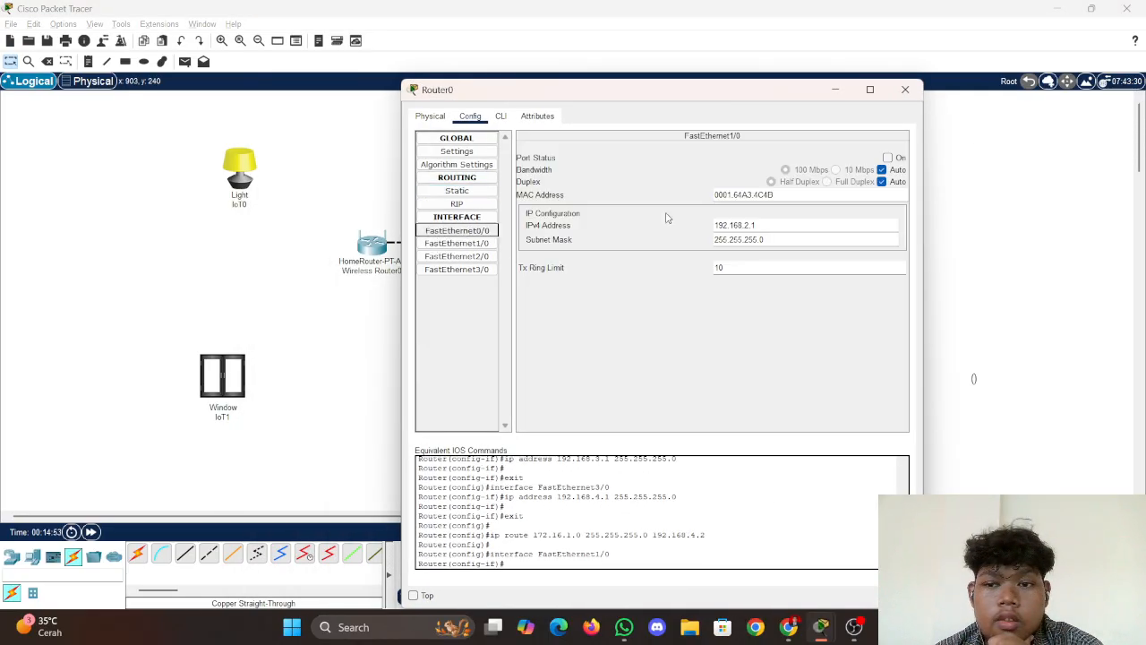
left_click(888, 157)
left_click(457, 242)
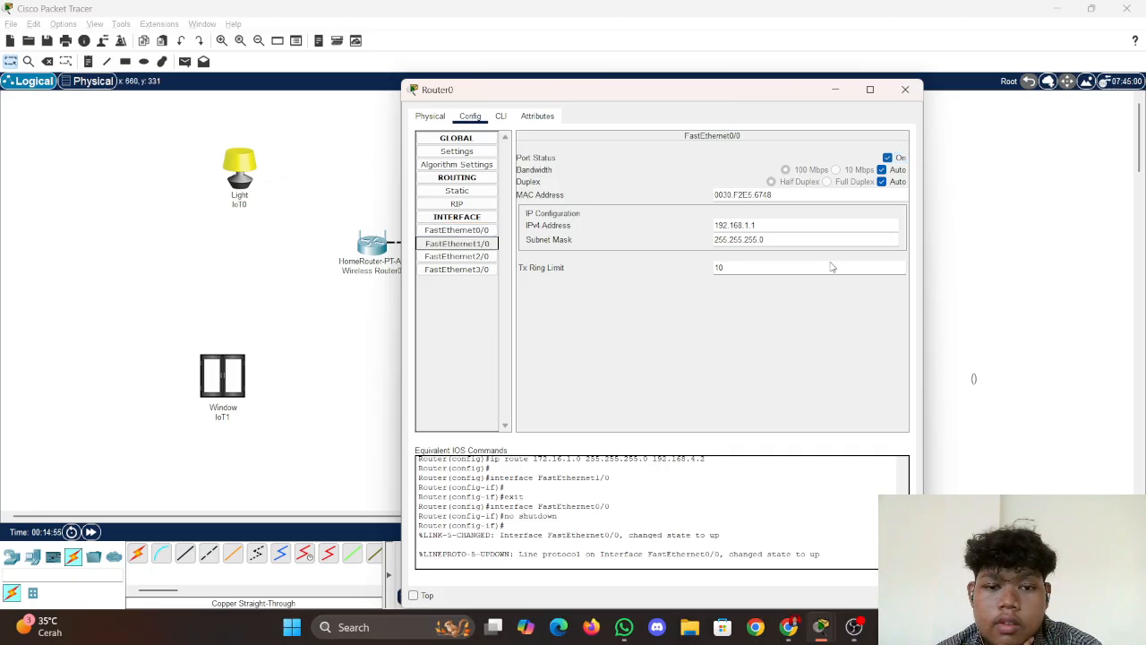
left_click(887, 158)
left_click(457, 256)
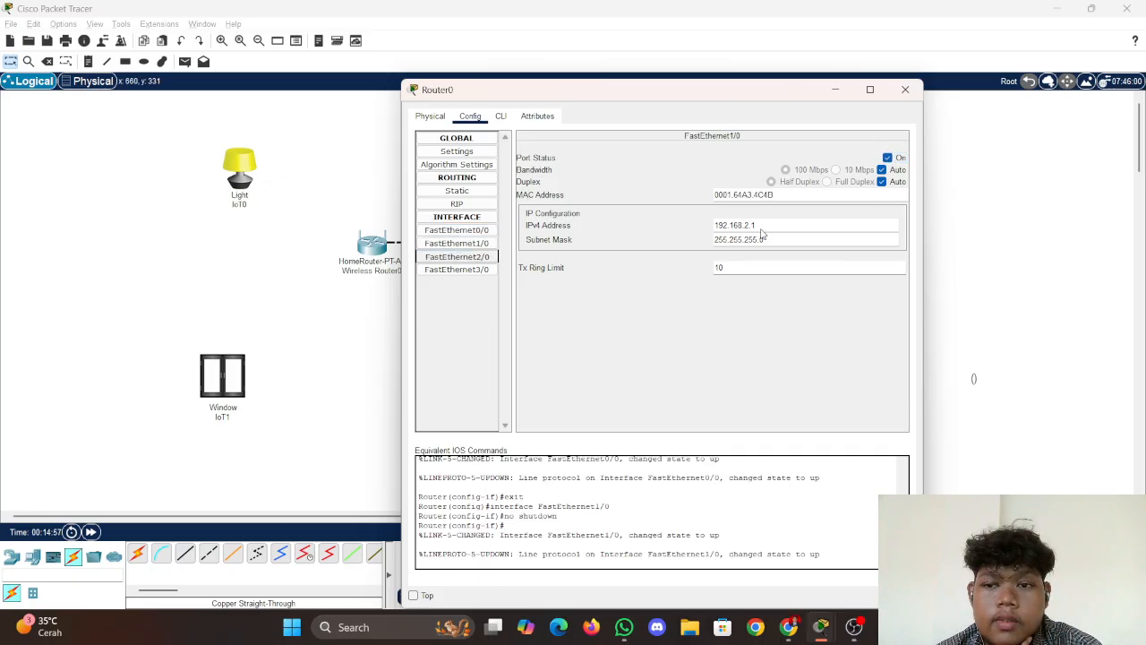
left_click(895, 161)
left_click(457, 269)
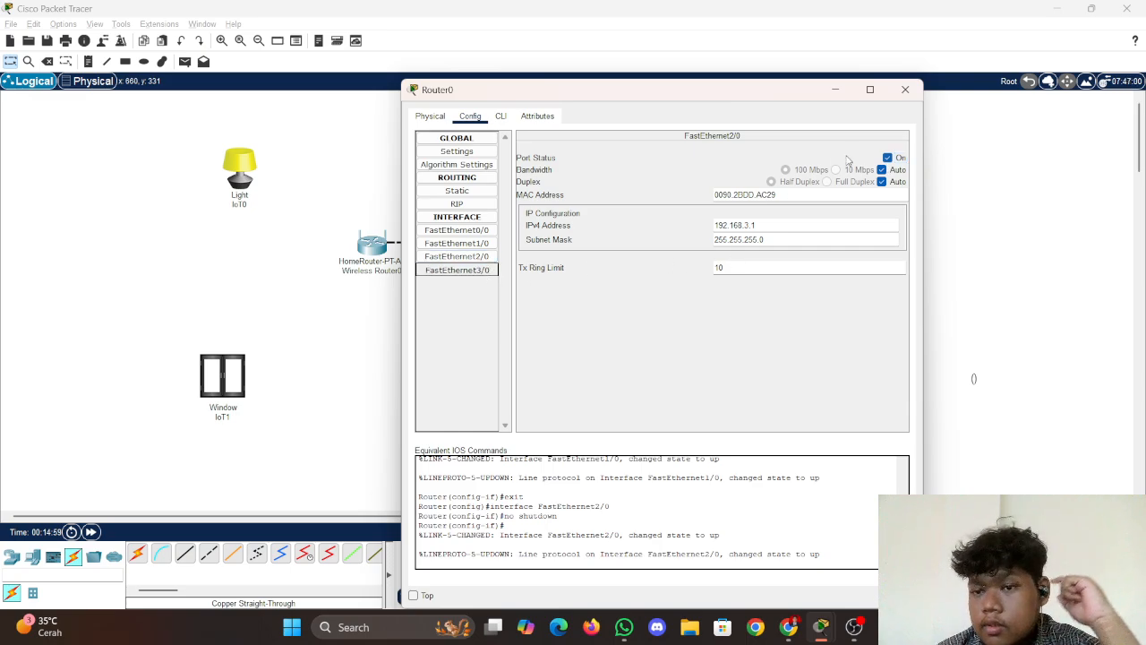
left_click(887, 157)
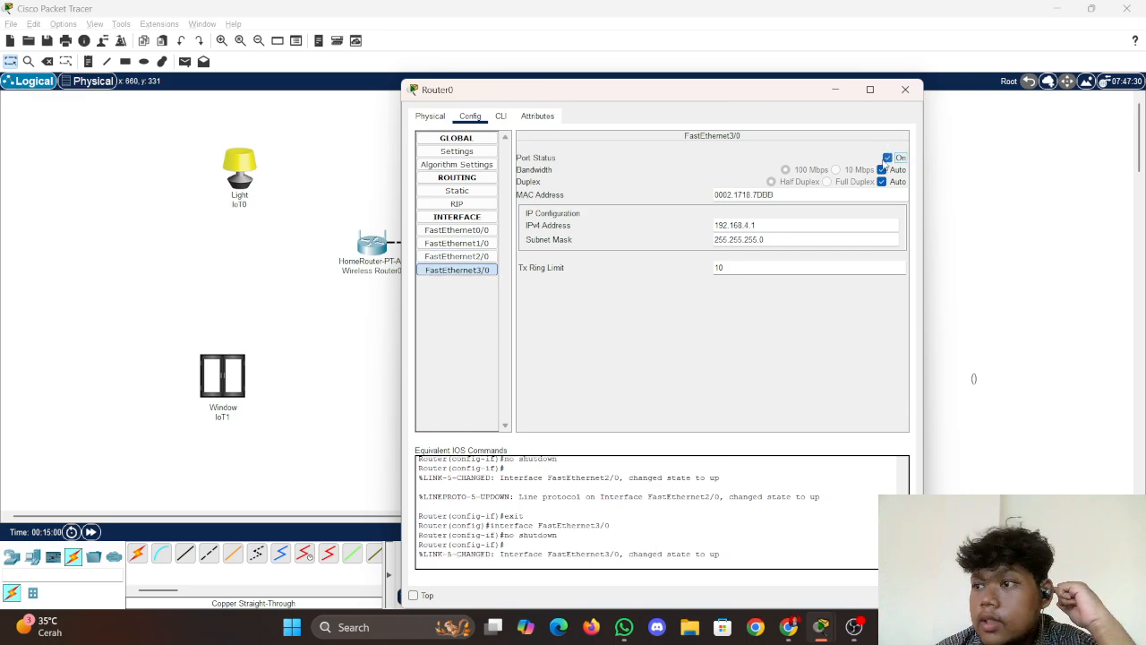
left_click(841, 88)
Nudge Central Office Server0 slightly lower and fast-forward the simulation time several times
left_click_drag(538, 352, 538, 356)
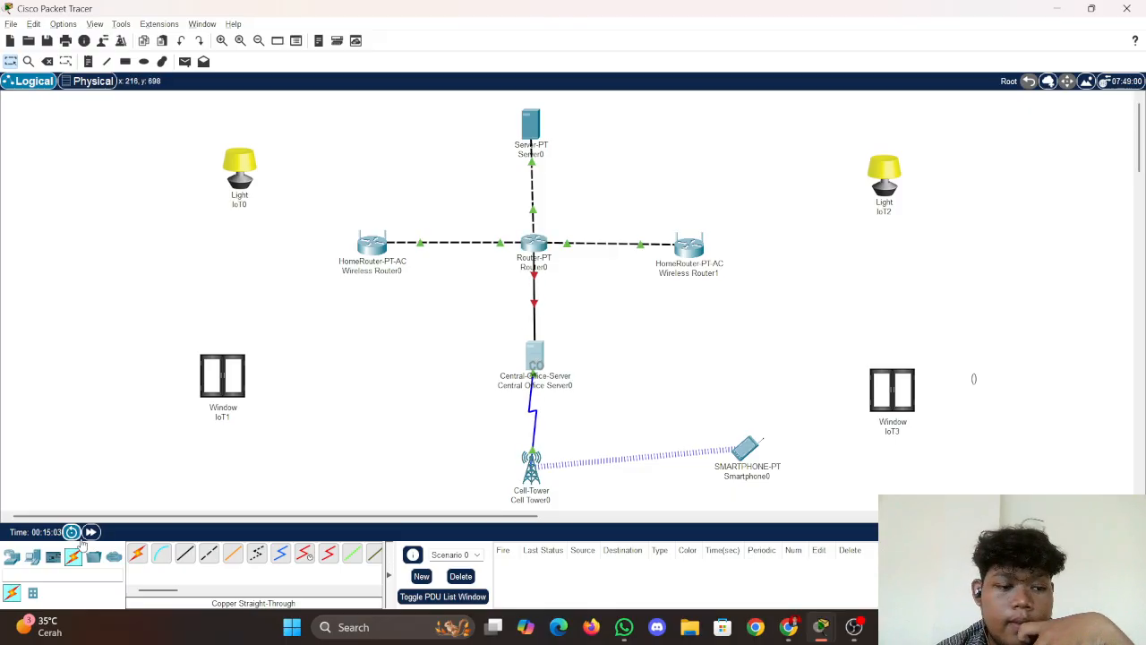
left_click(92, 533)
left_click(91, 532)
left_click(92, 533)
left_click(92, 533)
left_click(91, 533)
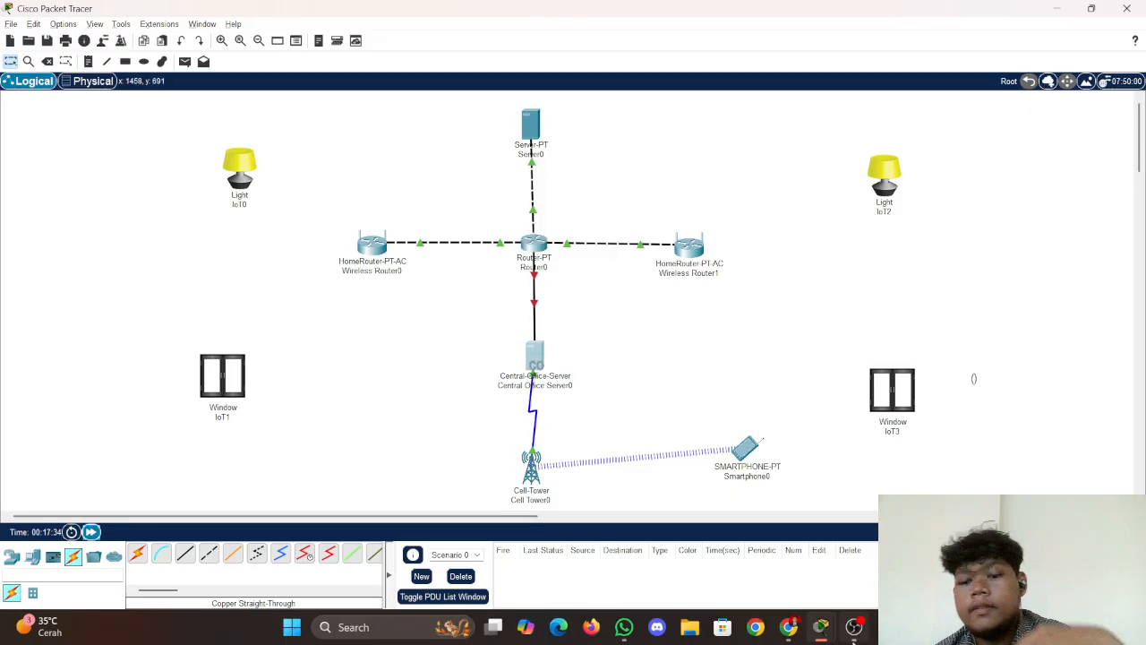
Switch to the Praktikum4 guide in Chrome, read steps 5 and 6, and return to Packet Tracer
left_click(788, 632)
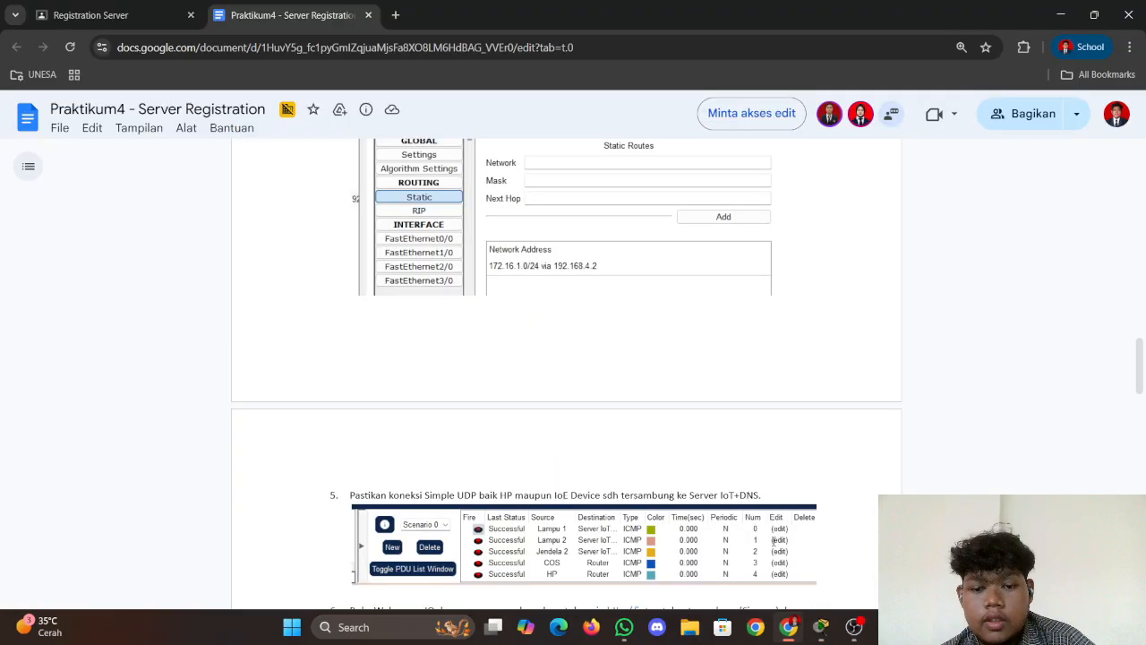
scroll(457, 443, "down", 3)
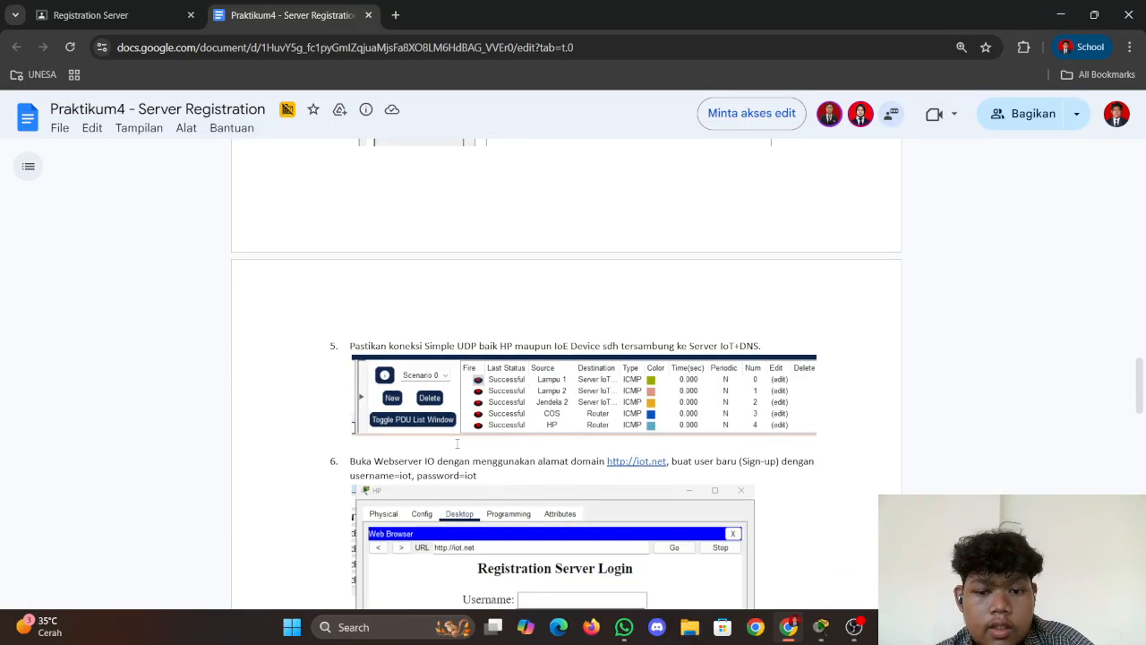
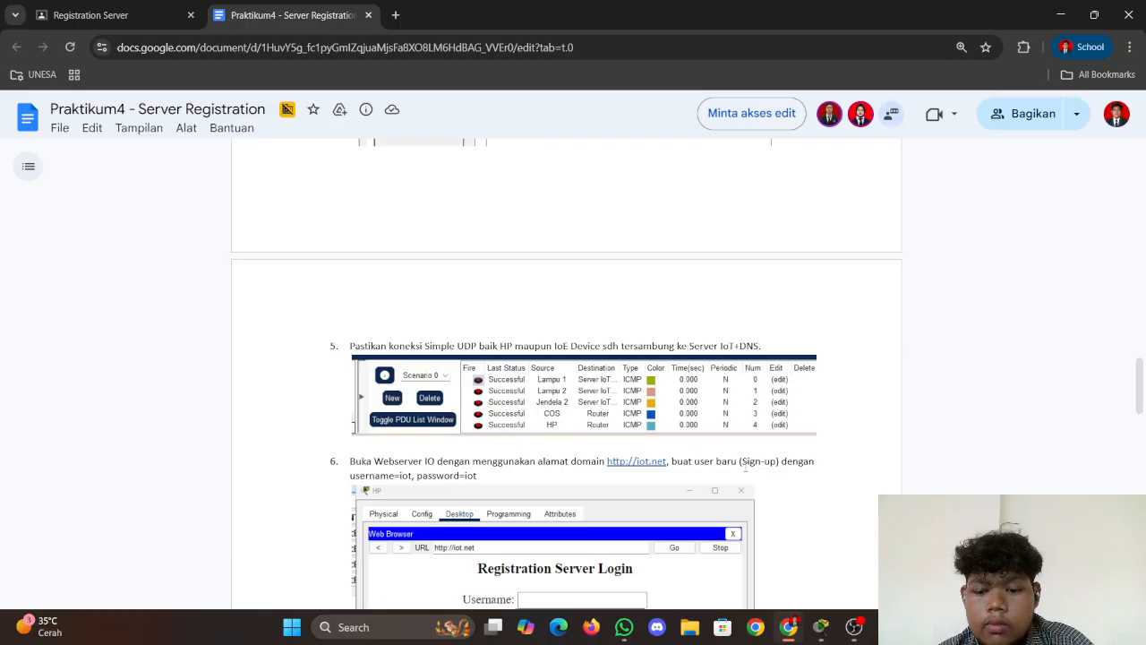
left_click(590, 542)
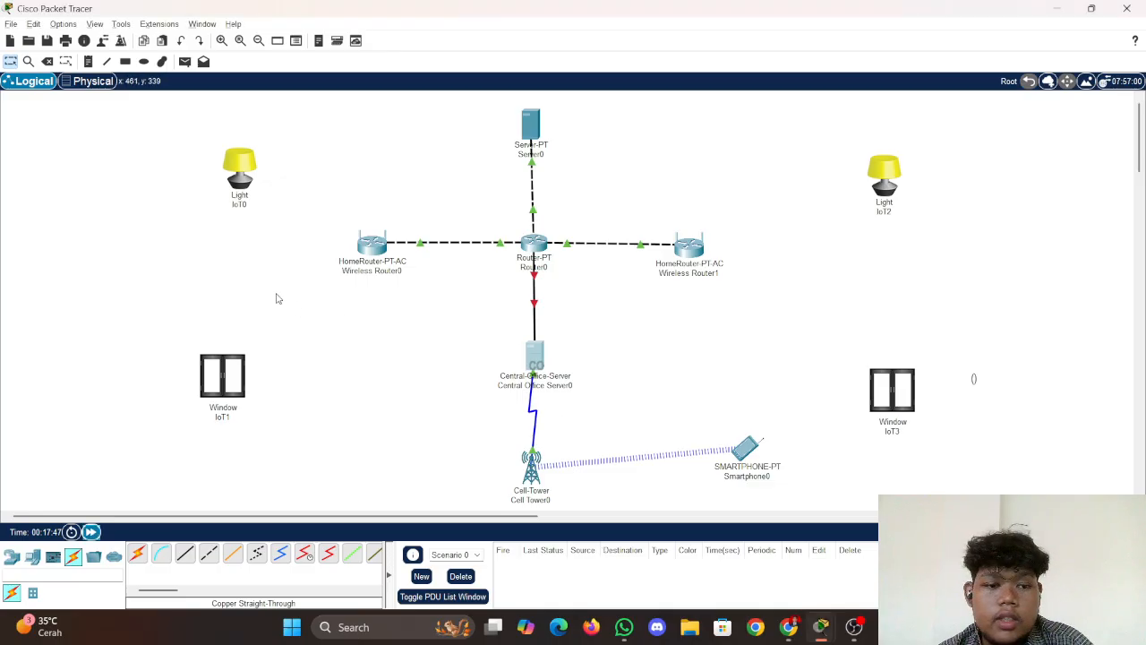
Move light IoT0 a little up and to the left, and window IoT1 slightly to the right
left_click_drag(245, 172, 229, 154)
left_click_drag(231, 383, 238, 382)
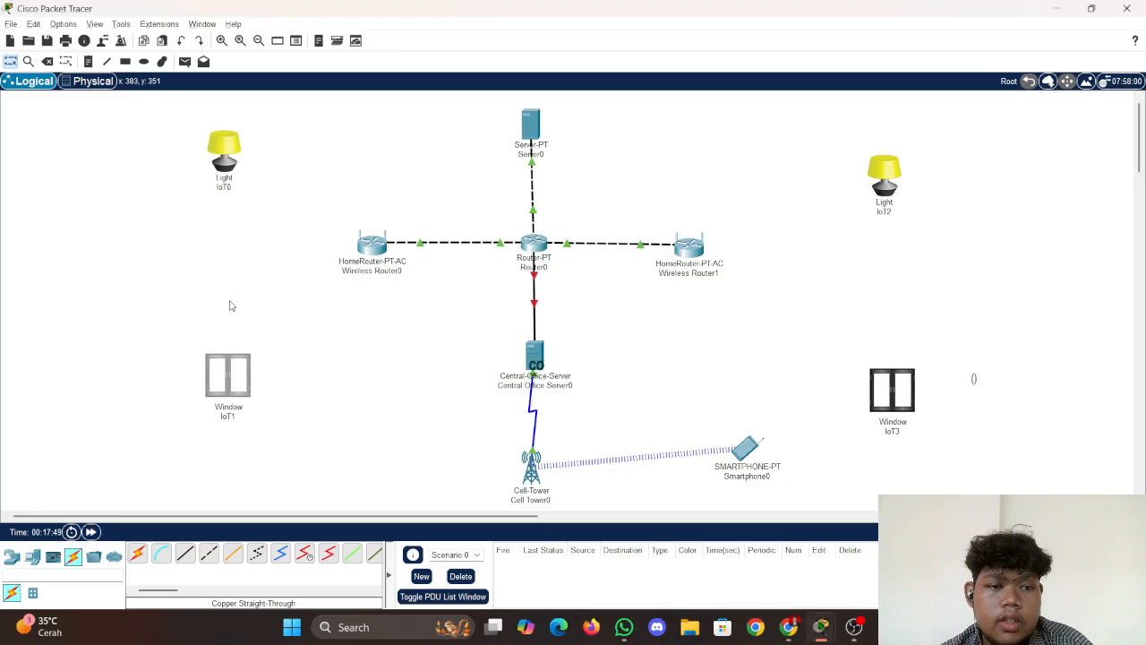
Set the SSID of light IoT0's Wireless0 interface to Rumah1
left_click_drag(219, 165, 217, 164)
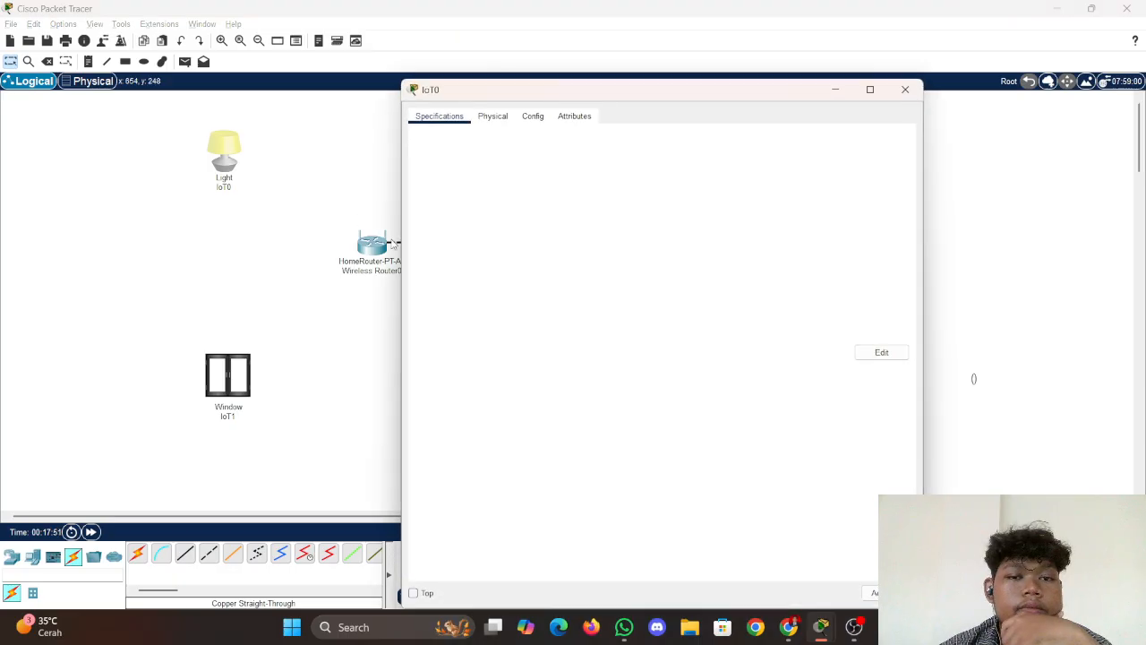
left_click(484, 117)
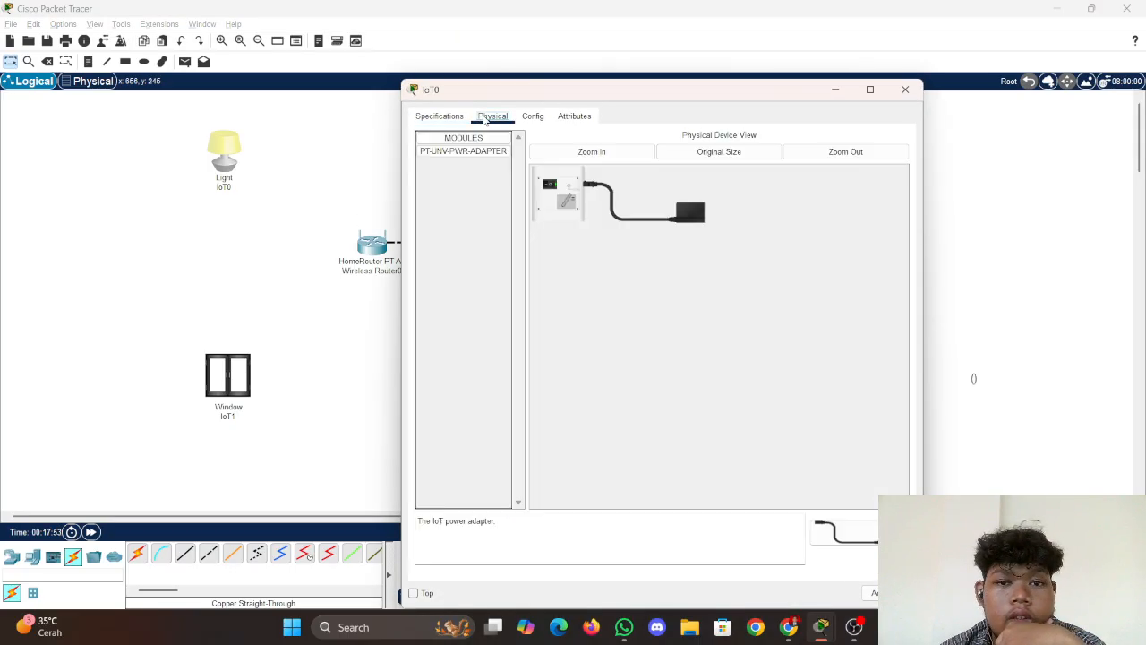
left_click(531, 118)
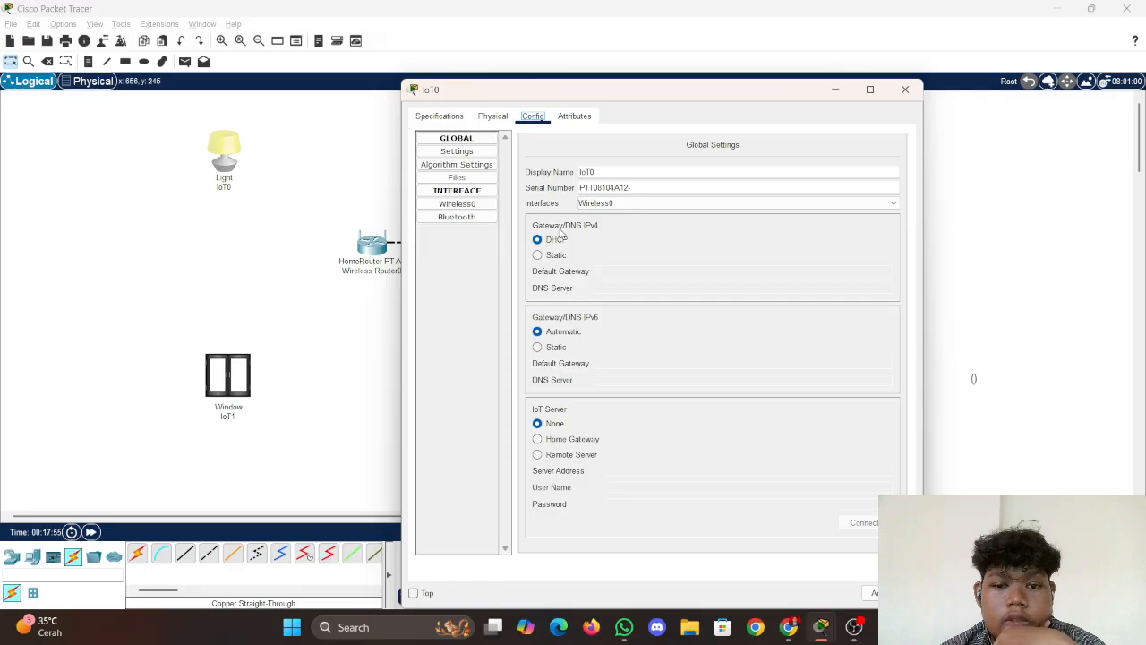
left_click(482, 205)
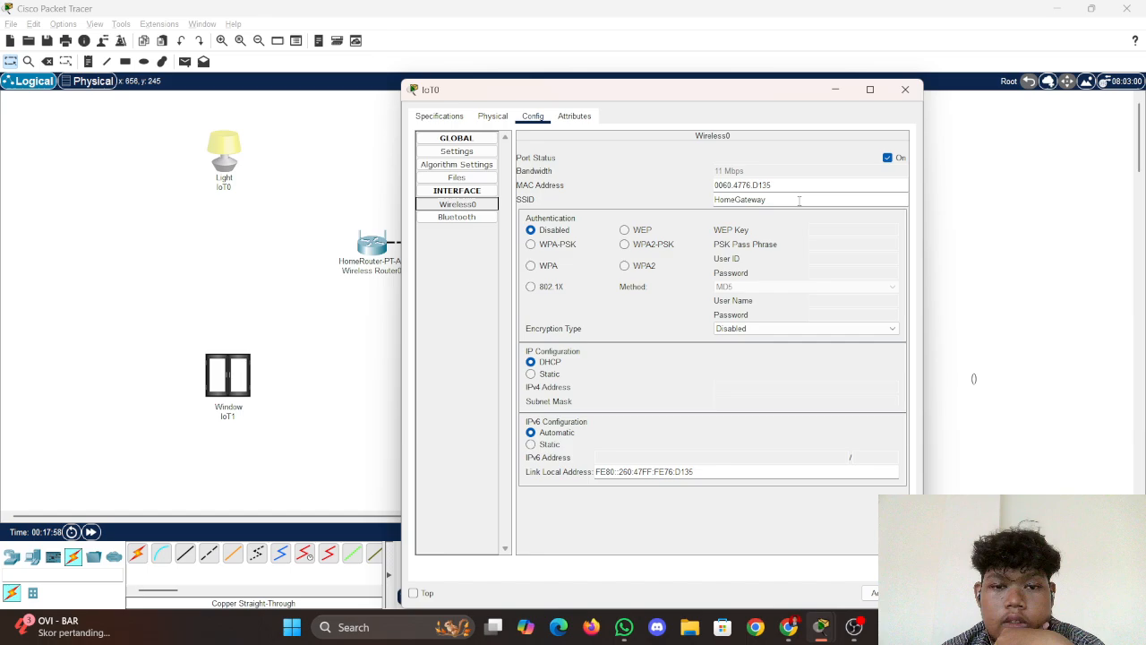
double_click(798, 201)
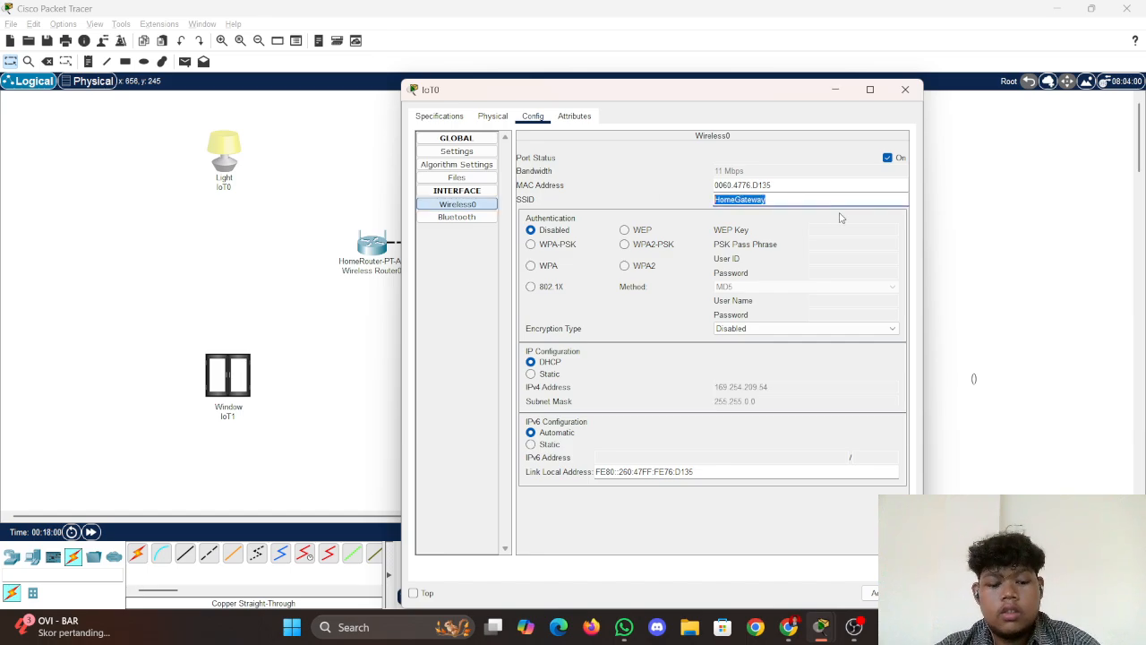
type("Rumah1")
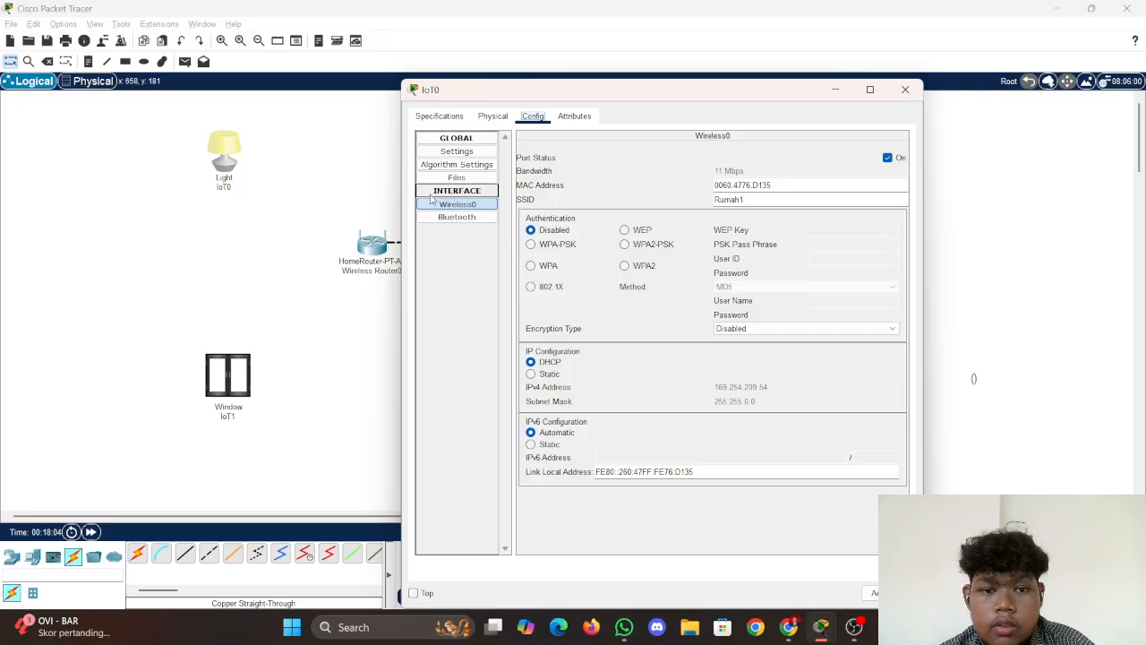
left_click(839, 89)
Set the SSID of window IoT1's Wireless0 interface to Rumah1
left_click(222, 388)
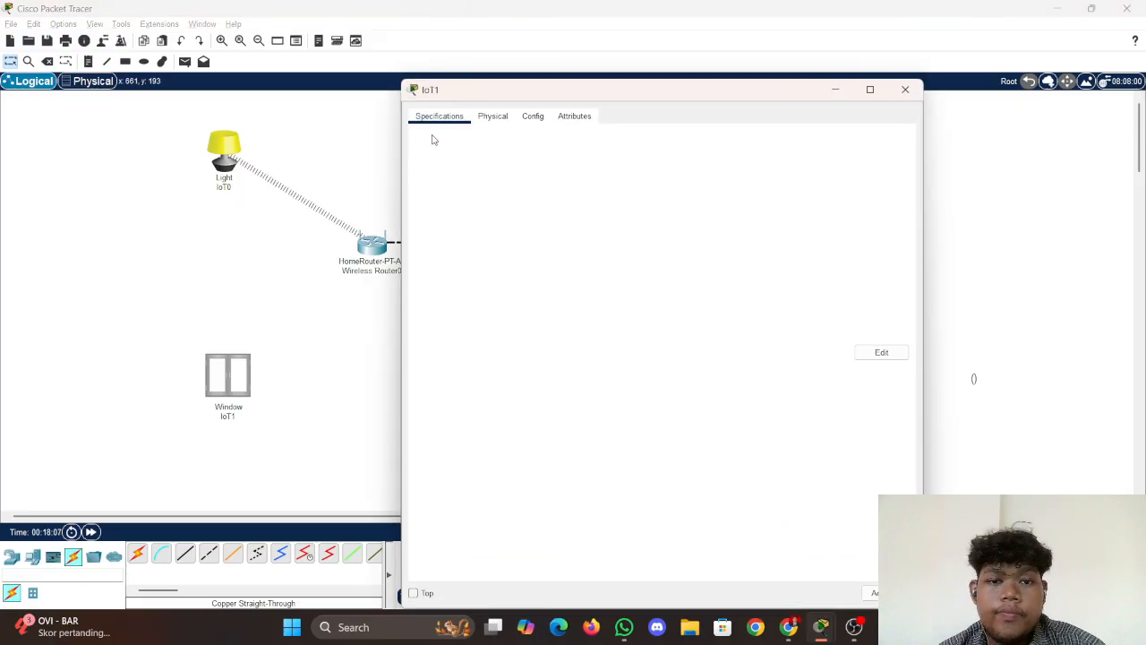
left_click(494, 118)
left_click(533, 116)
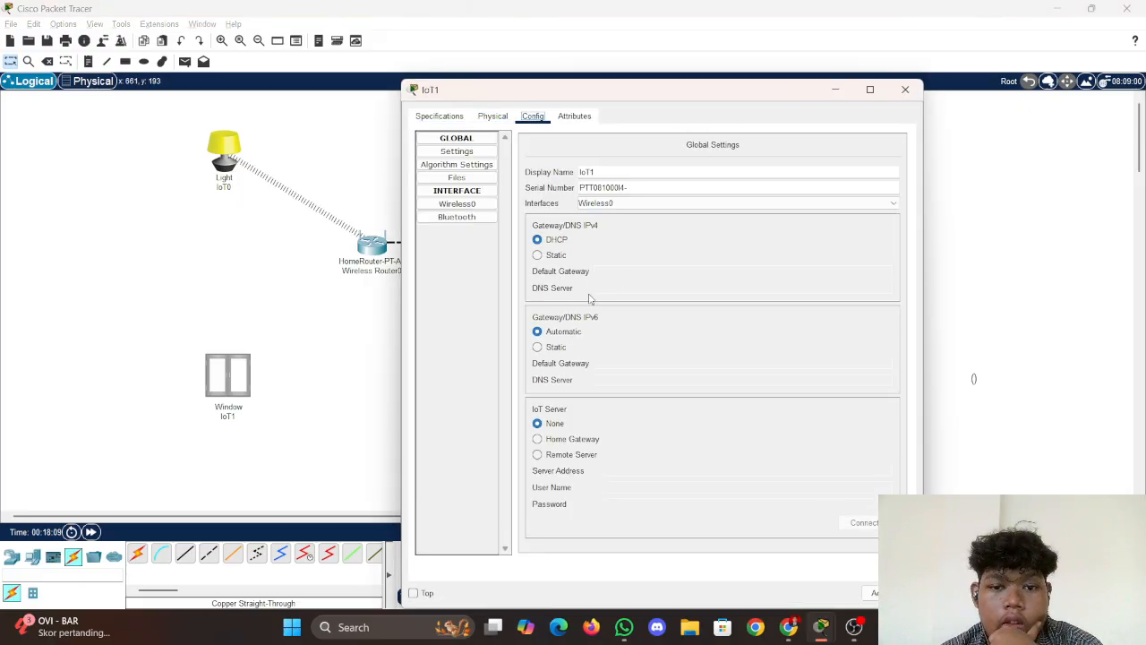
left_click(461, 203)
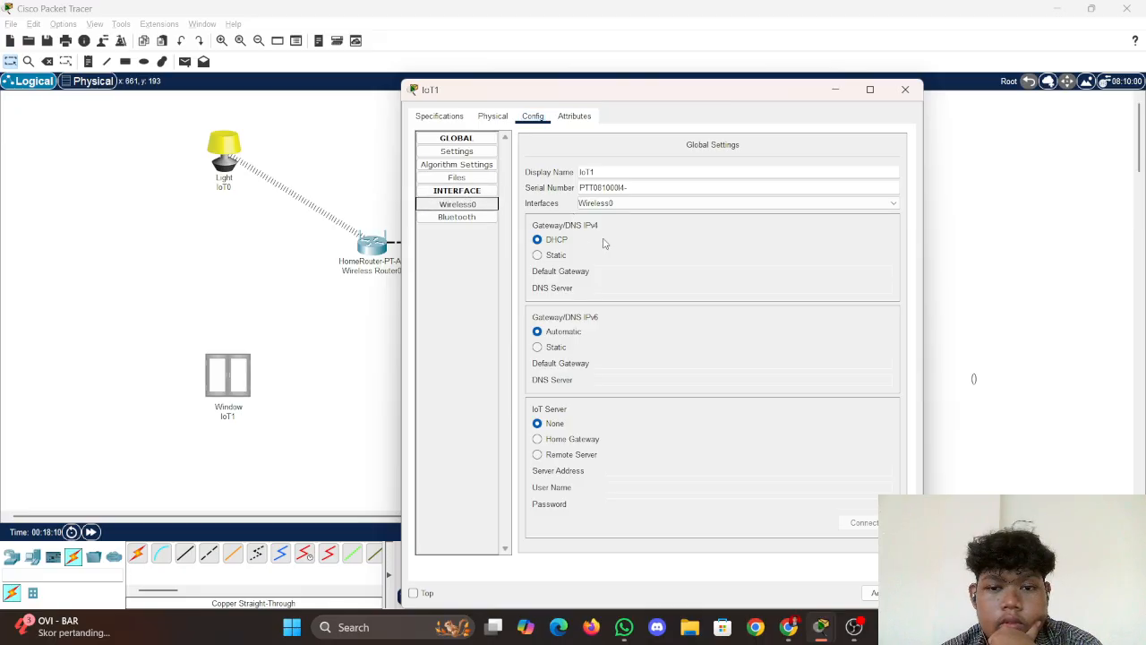
left_click_drag(769, 199, 565, 176)
type("Rumah1")
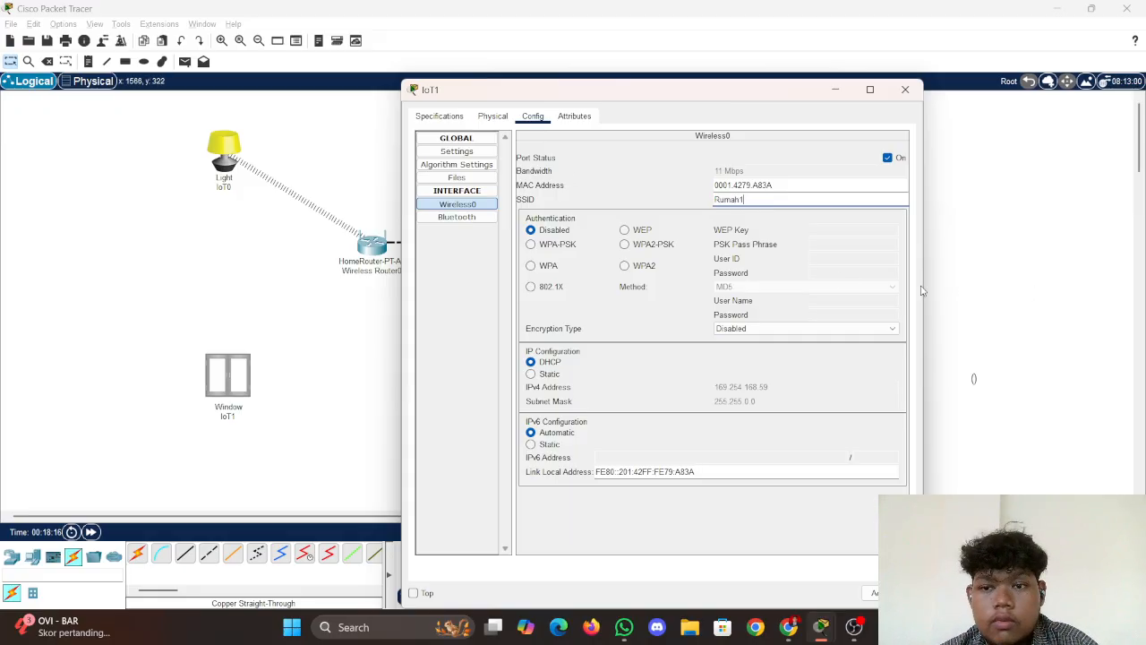
key("Tab")
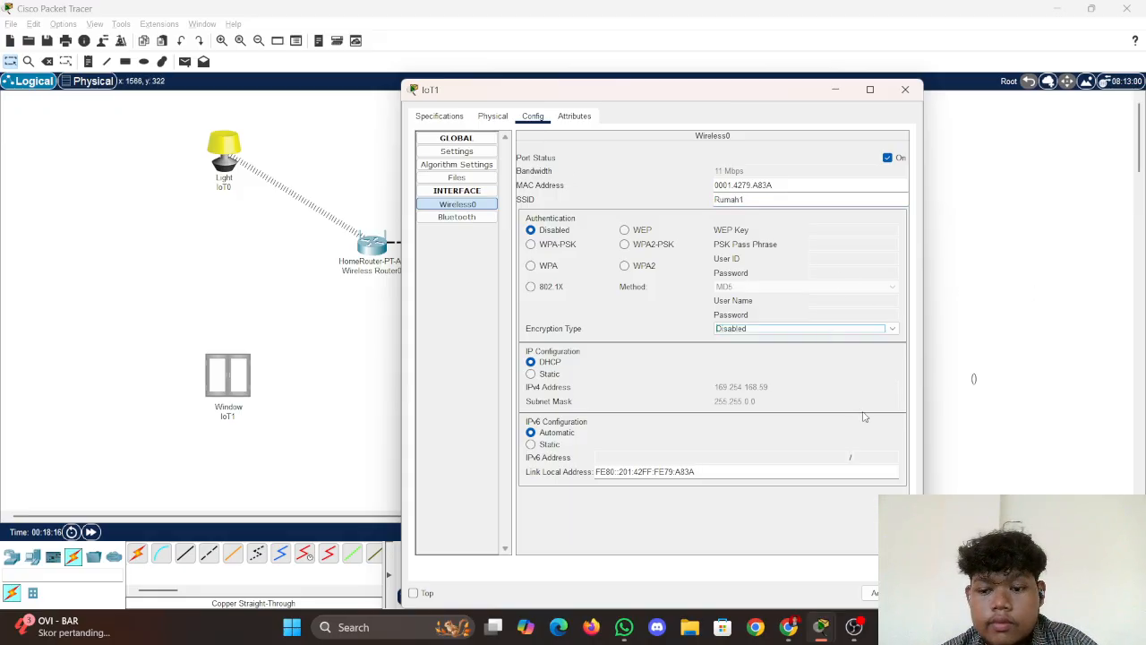
left_click(981, 399)
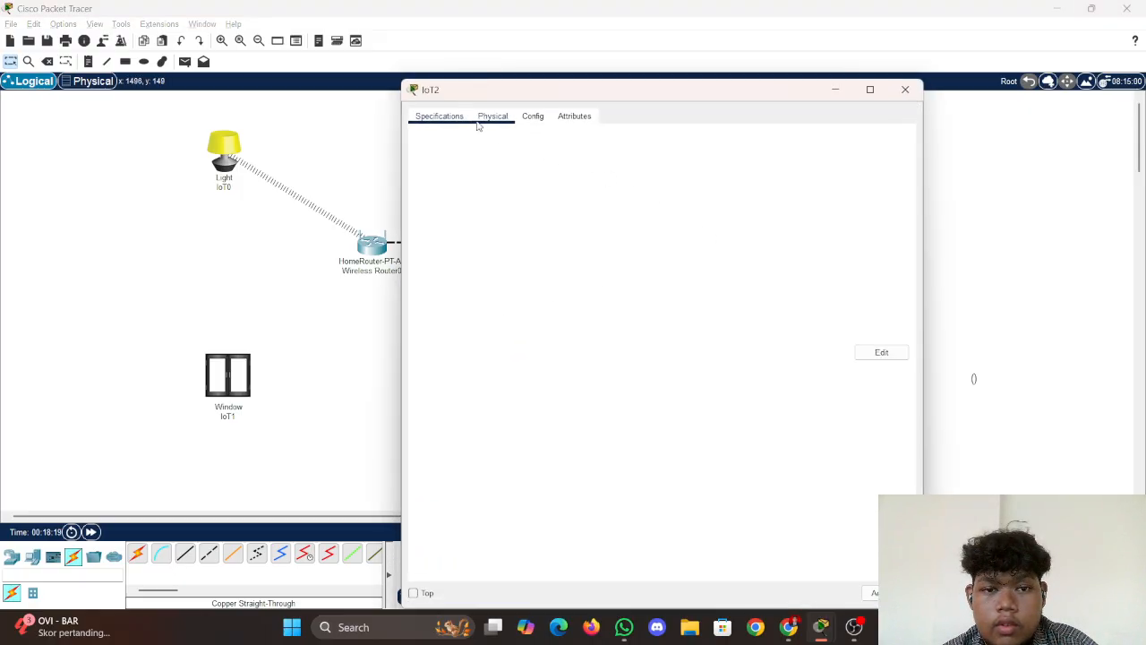
left_click(492, 117)
left_click_drag(774, 100, 972, 184)
left_click(473, 299)
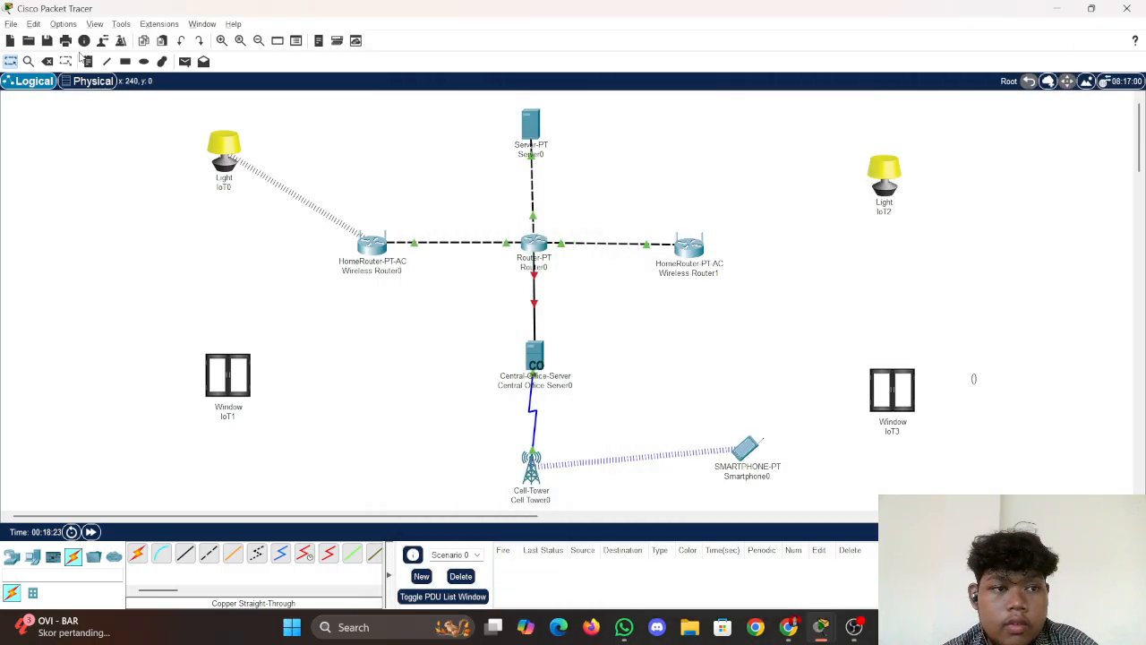
Replace the cable between Router0 and Central Office Server0 with a Copper Cross-Over from FastEthernet3/0 to Backbone, and check Router0's FastEthernet3/0 settings
left_click(47, 61)
left_click(534, 313)
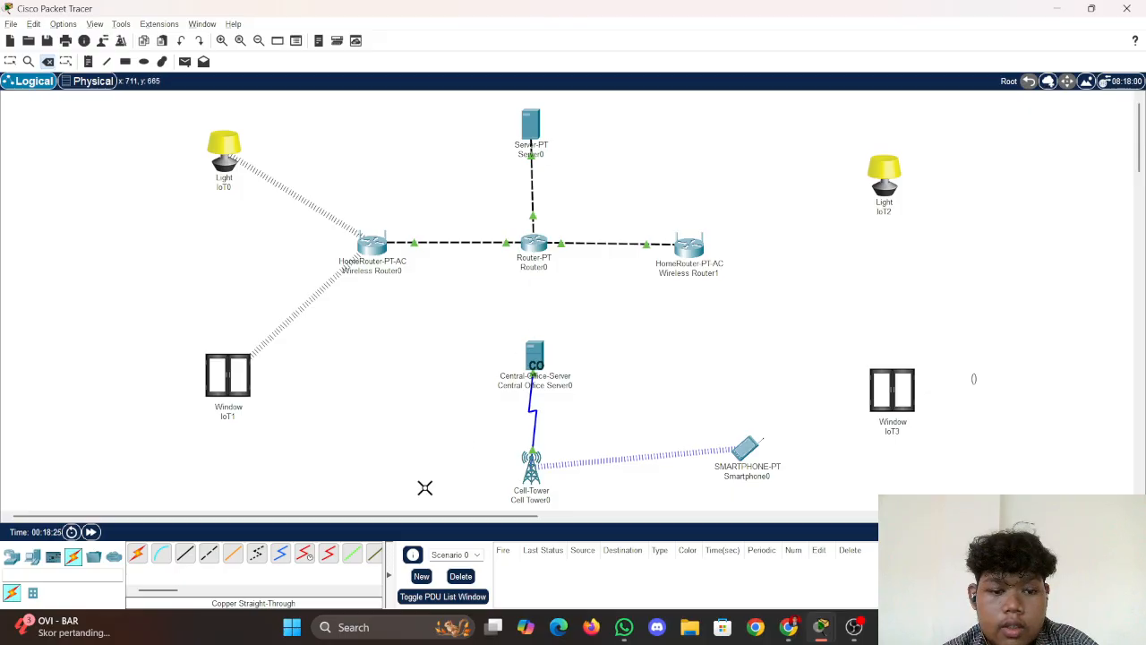
left_click(209, 552)
left_click(540, 244)
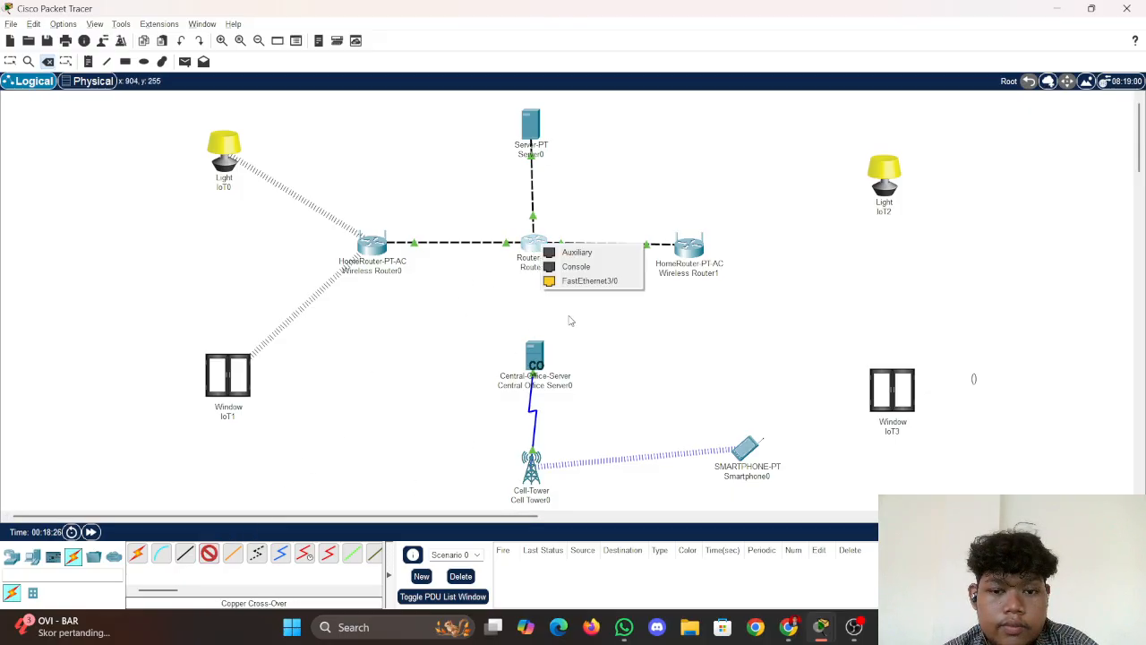
left_click(586, 282)
left_click(533, 355)
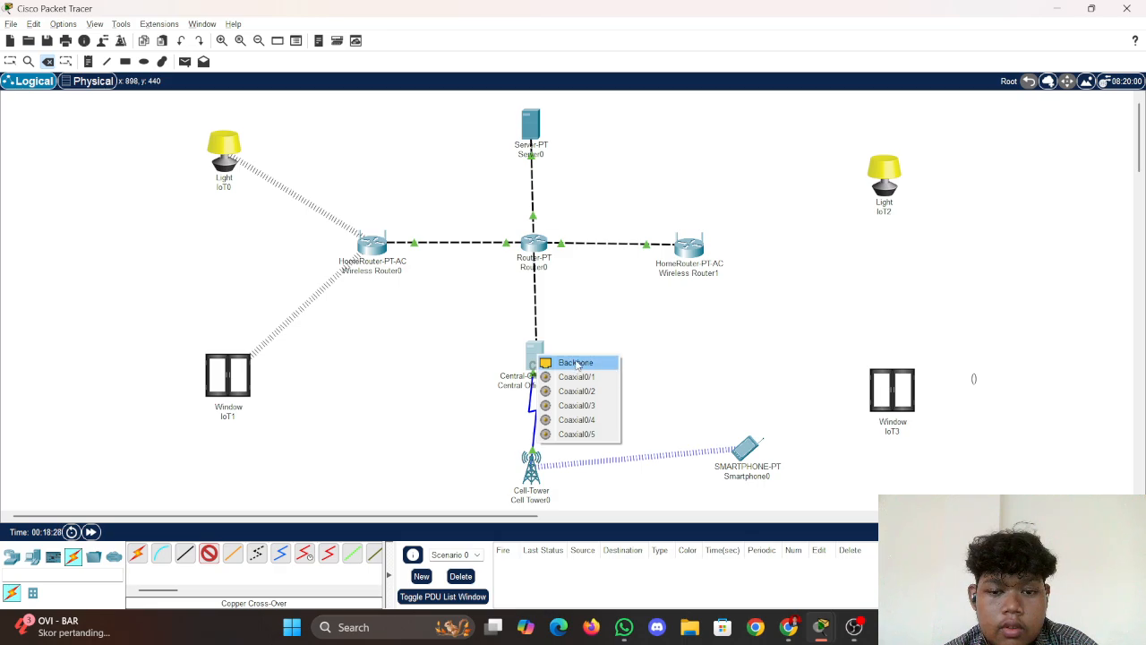
left_click(554, 363)
left_click(538, 257)
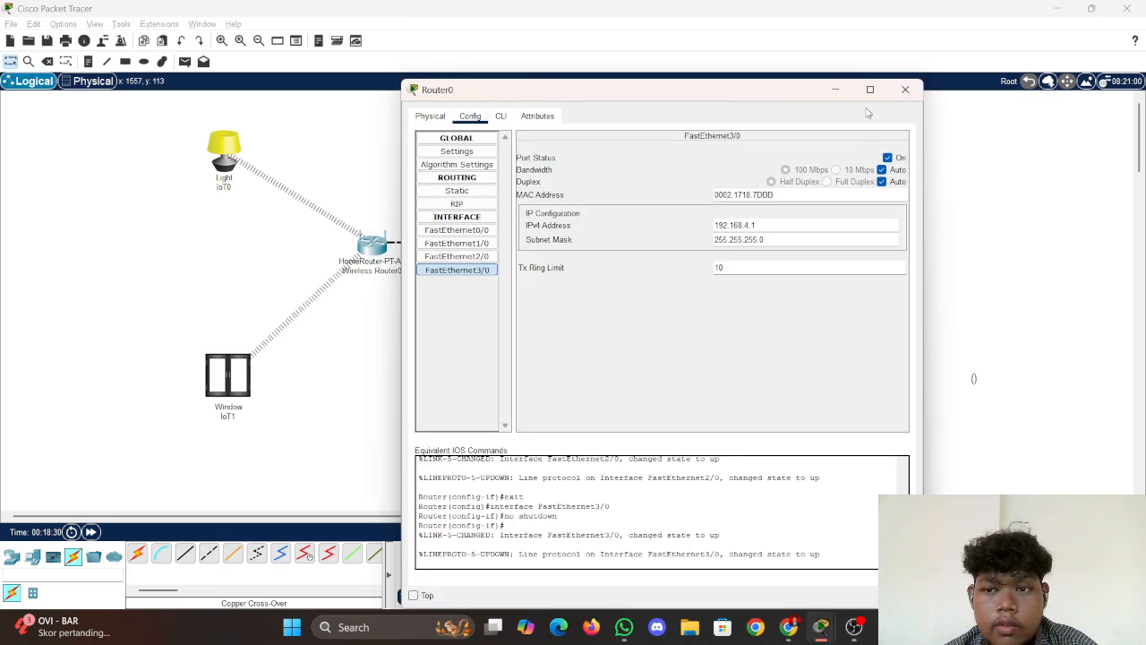
left_click(835, 90)
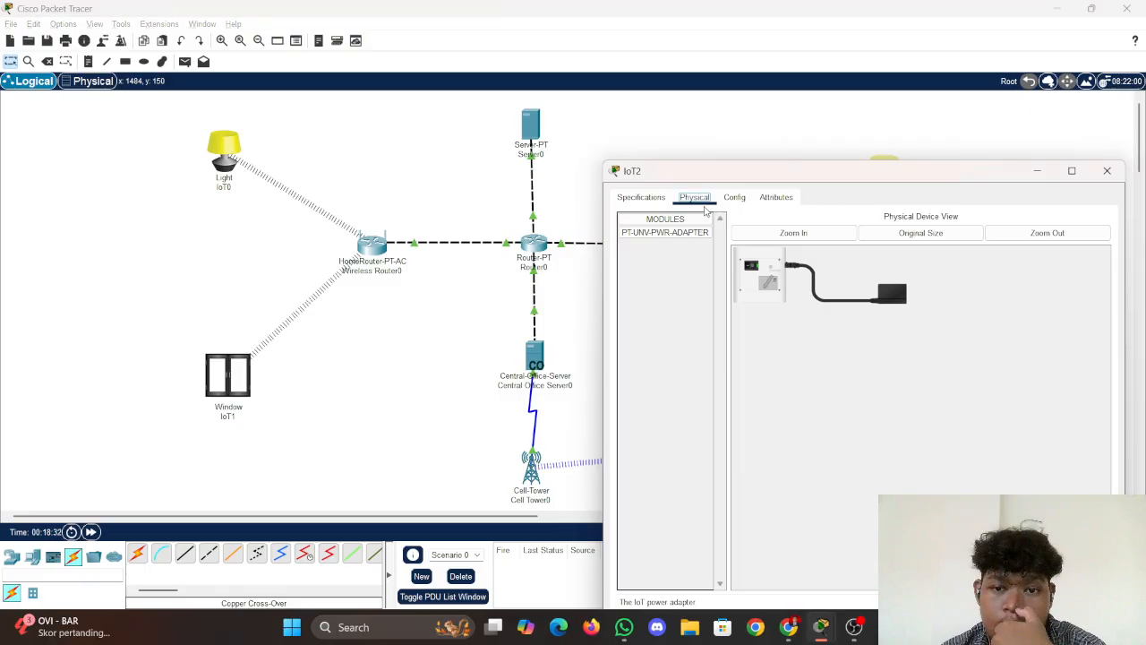
Set the SSID of light IoT2's Wireless0 interface to Rumah2
left_click(734, 197)
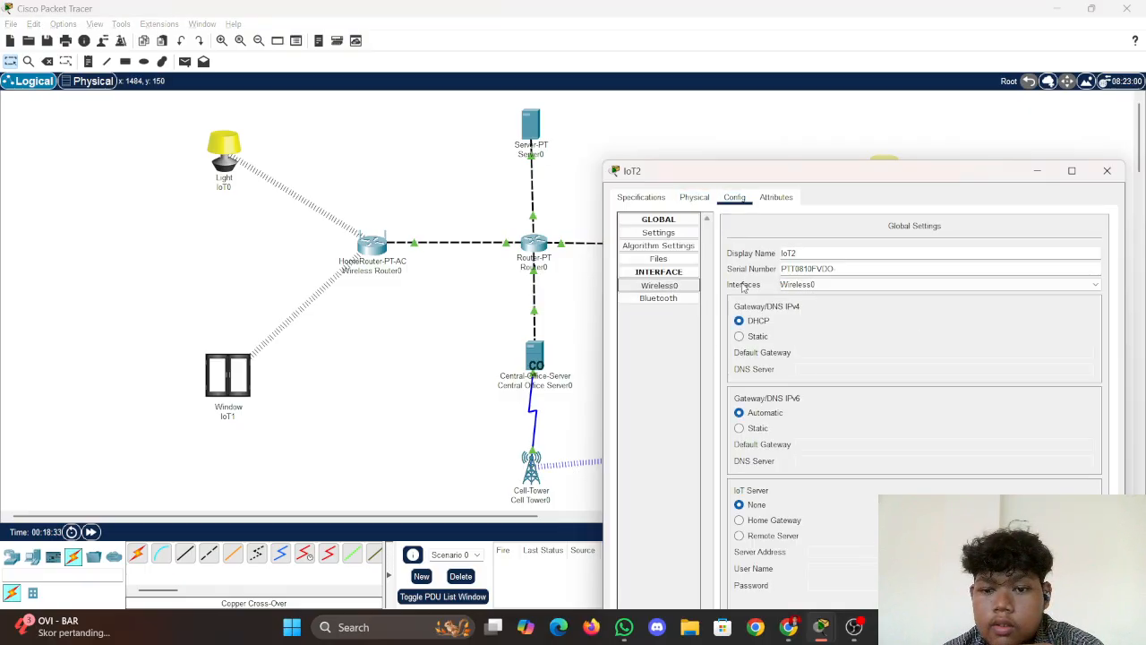
left_click(659, 285)
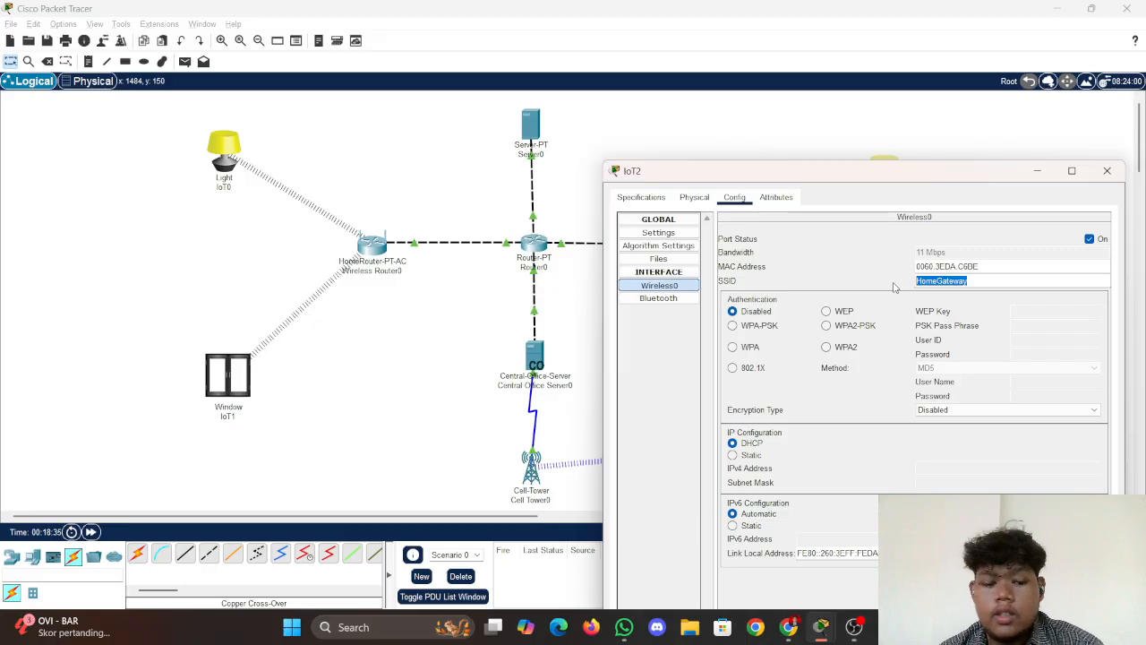
type("Rumah3")
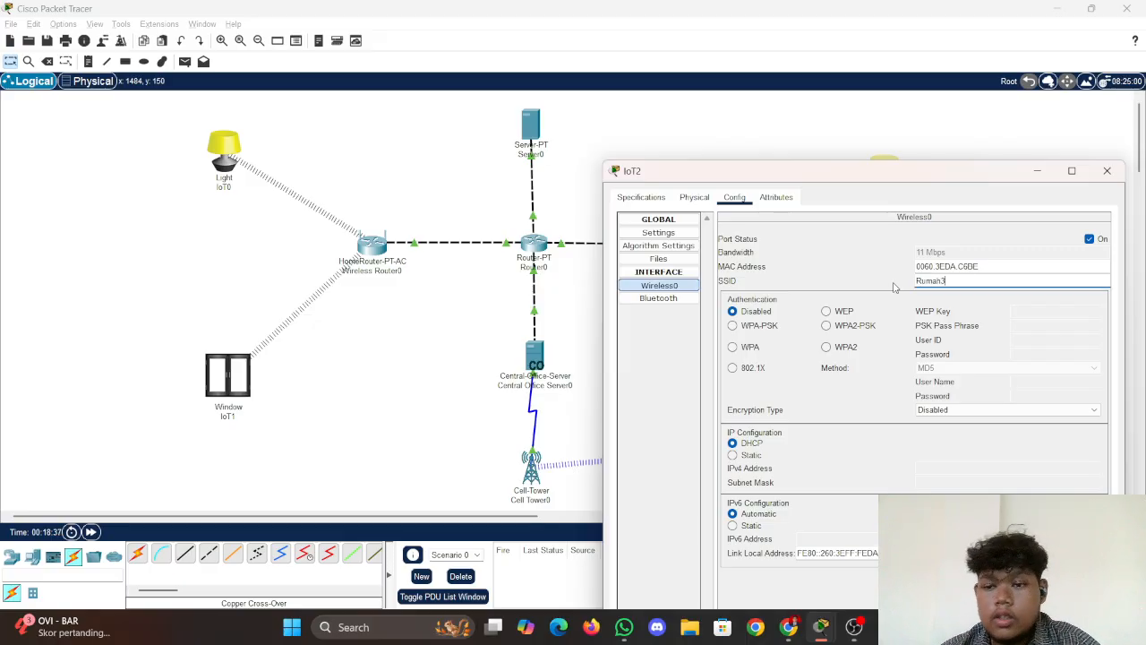
key("BackSpace")
type("2")
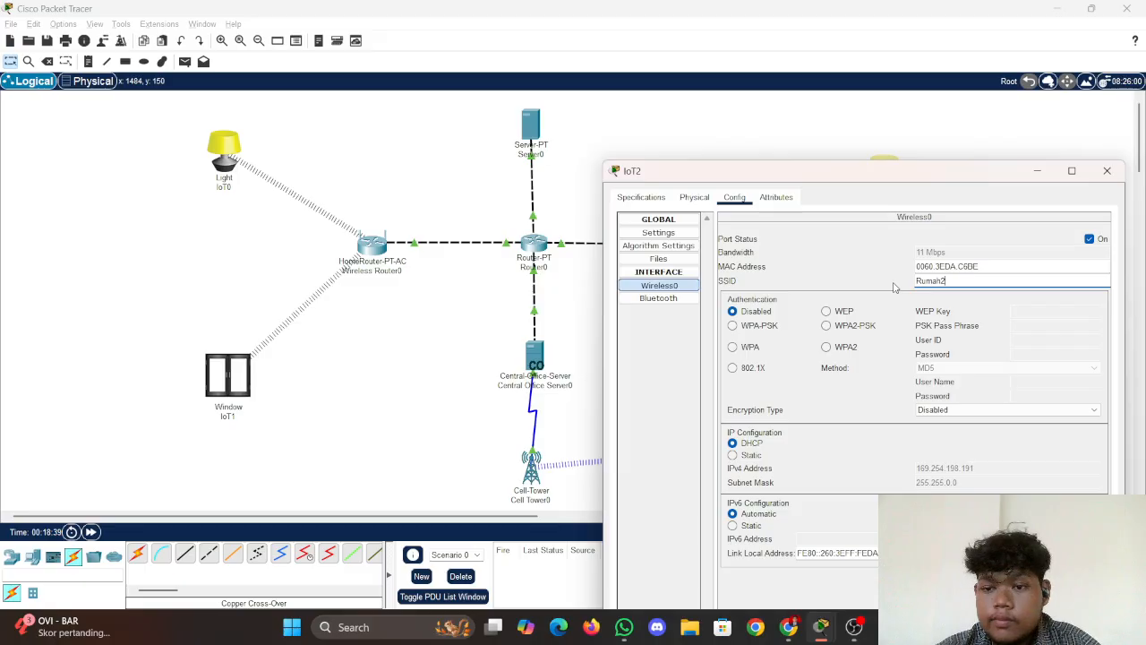
left_click(588, 212)
Set the SSID of window IoT3's Wireless0 interface to Rumah2
left_click(894, 390)
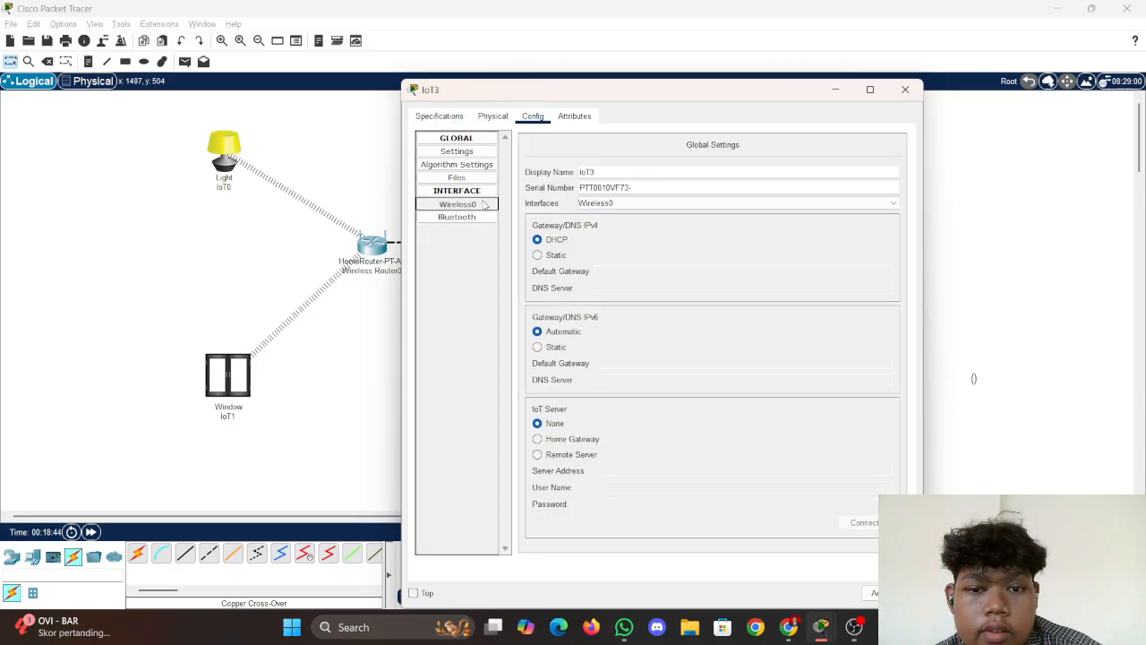
left_click(480, 205)
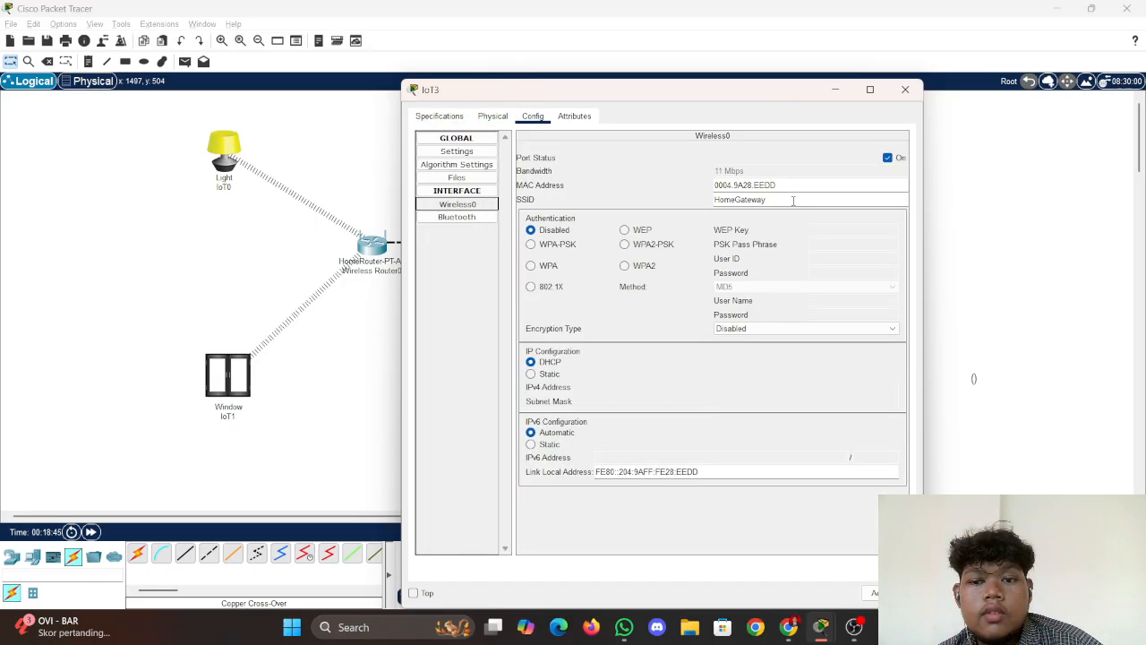
left_click_drag(792, 200, 684, 199)
type("Rumah")
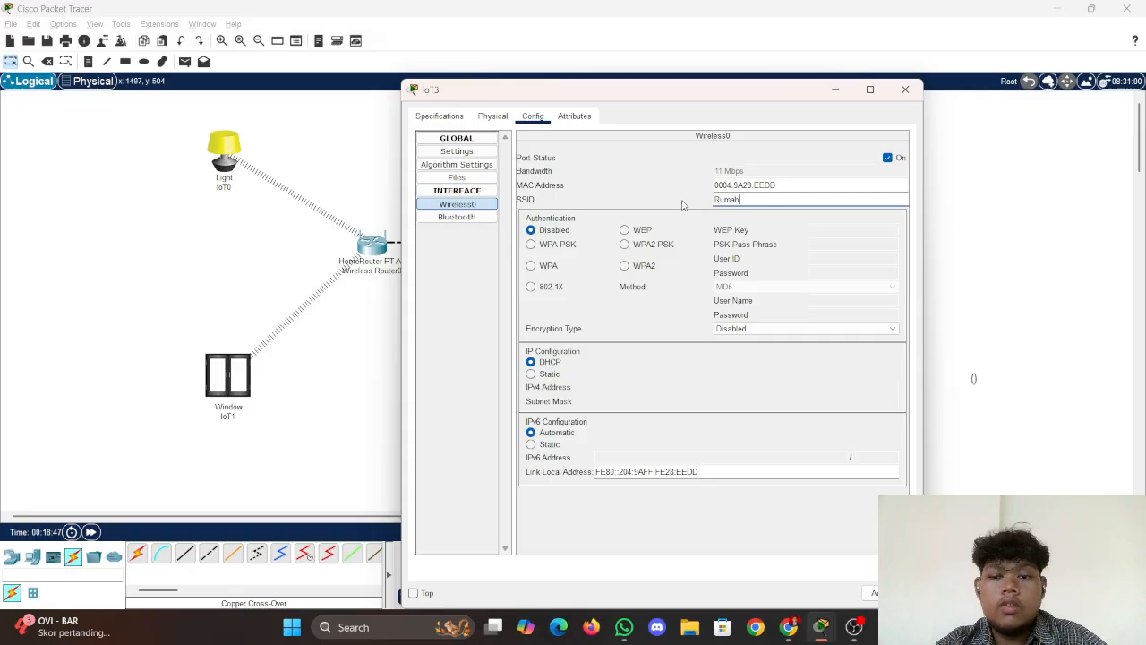
type("2")
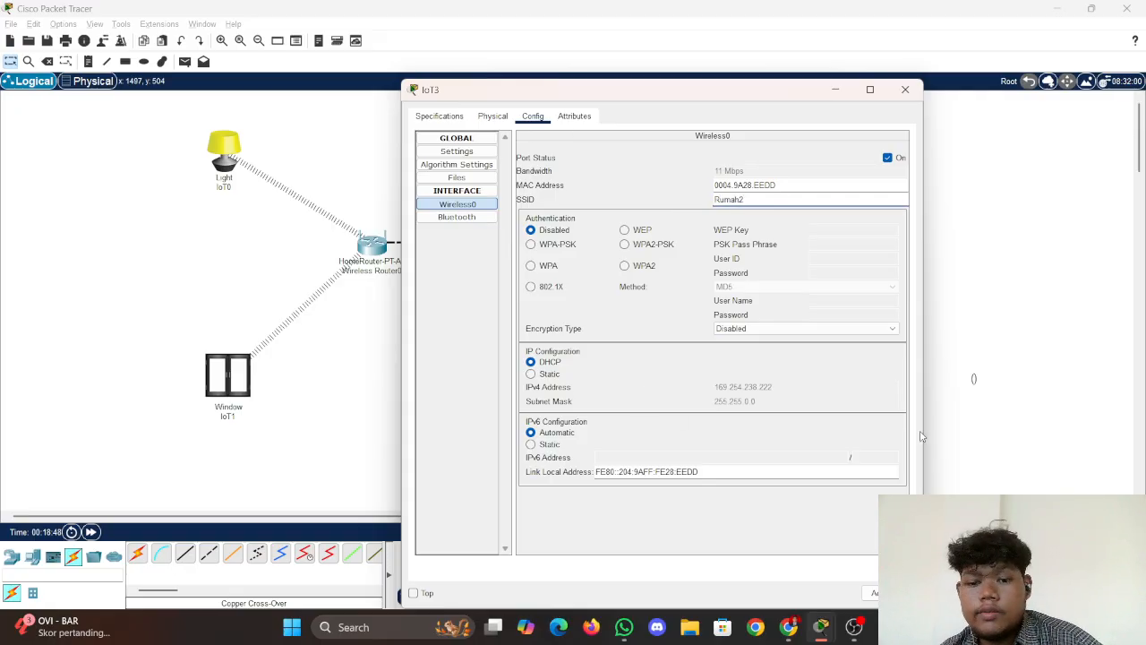
left_click(1031, 385)
Move window IoT3 slightly up and delete the stray "()" item beside it in the workspace
left_click_drag(877, 400, 877, 384)
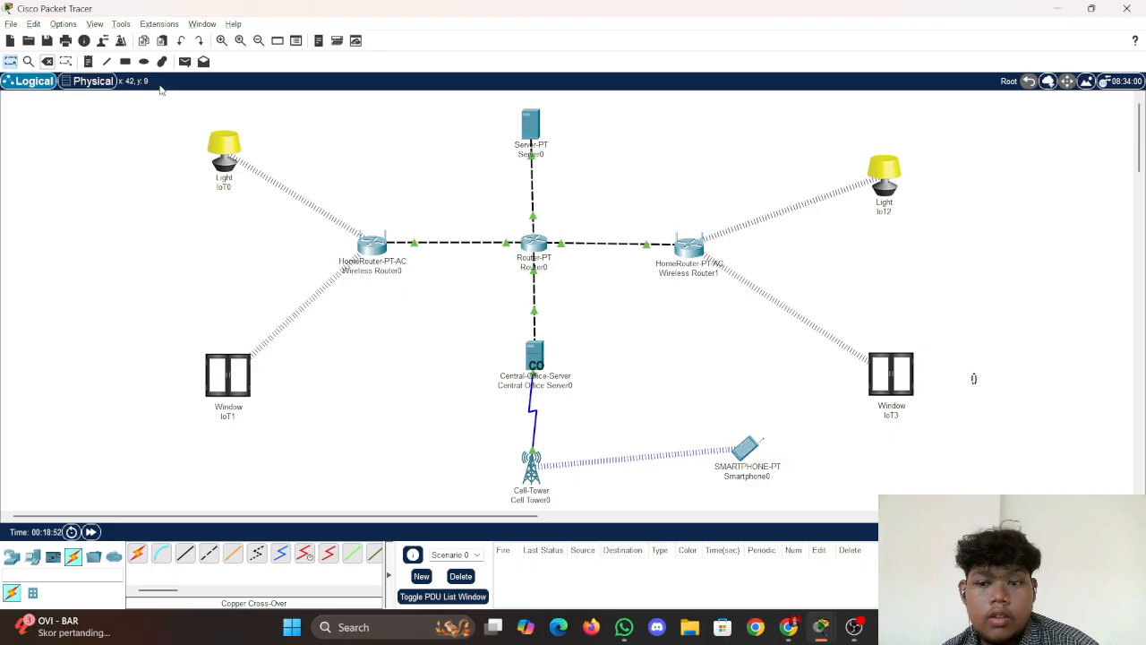
key("Delete")
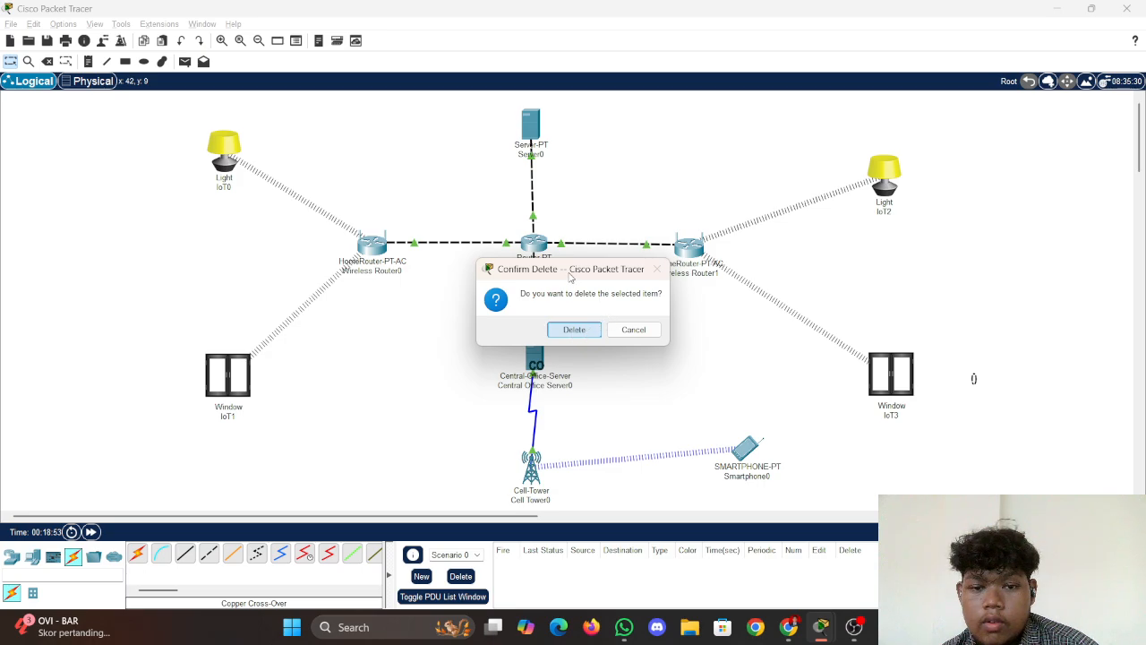
key("Return")
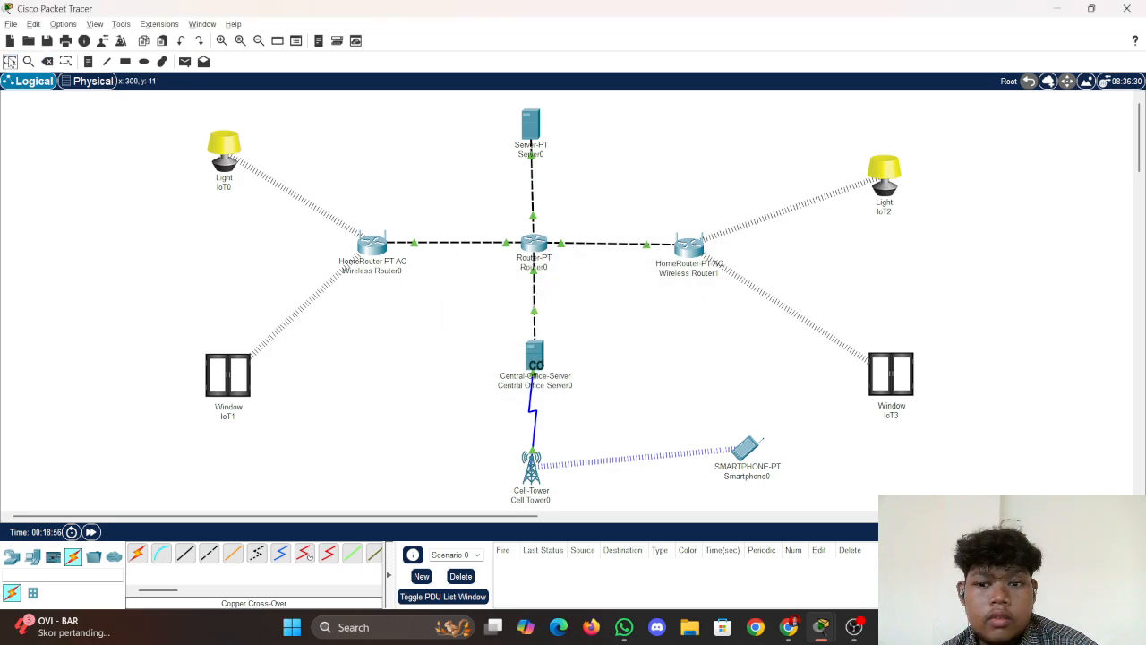
Move window IoT3 a little further up and Smartphone0 slightly down and to the right, and minimise IoT3's configuration window
left_click(9, 61)
left_click_drag(896, 370, 892, 352)
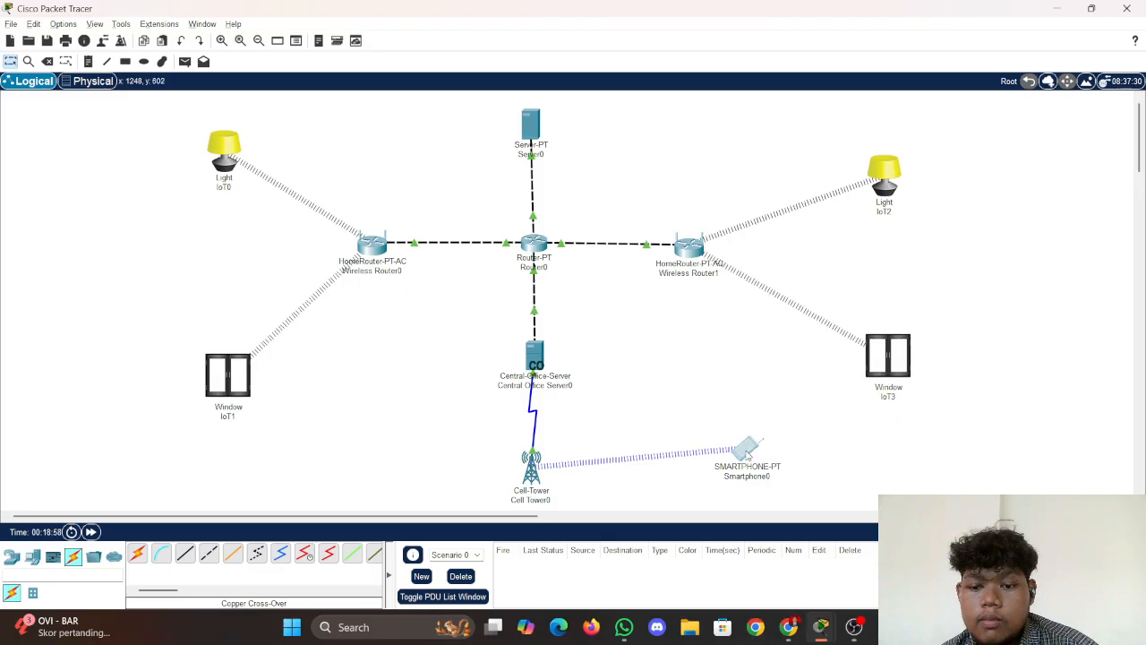
left_click_drag(747, 451, 752, 464)
left_click(809, 457)
scroll(813, 456, "down", 3)
key("alt+Tab")
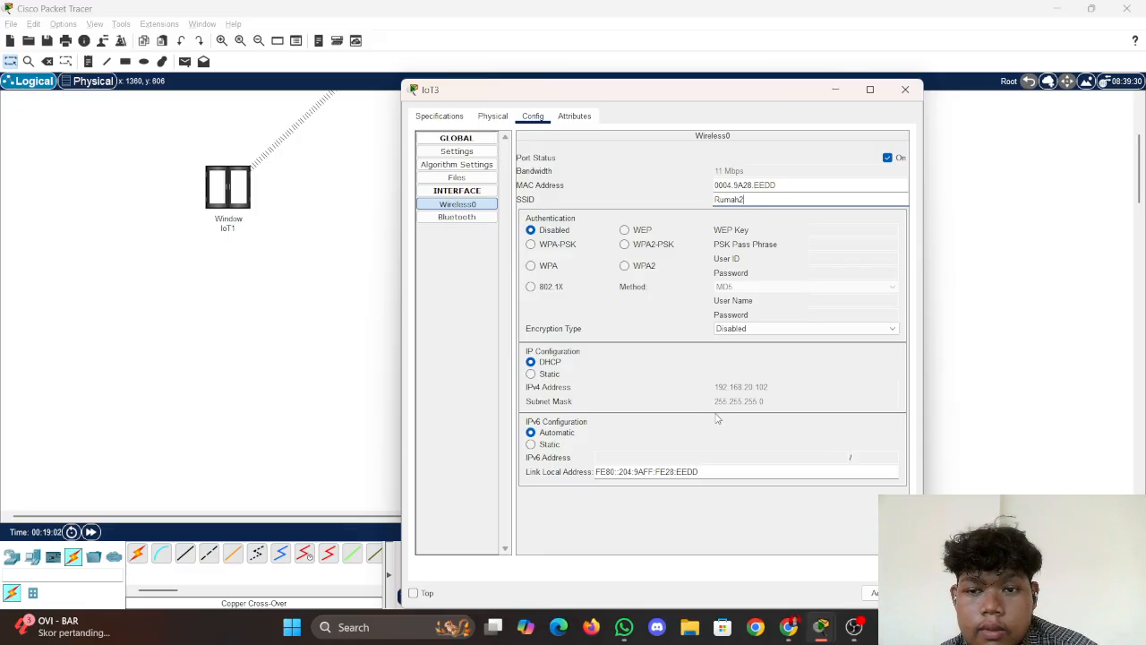
left_click(836, 90)
scroll(450, 307, "up", 3)
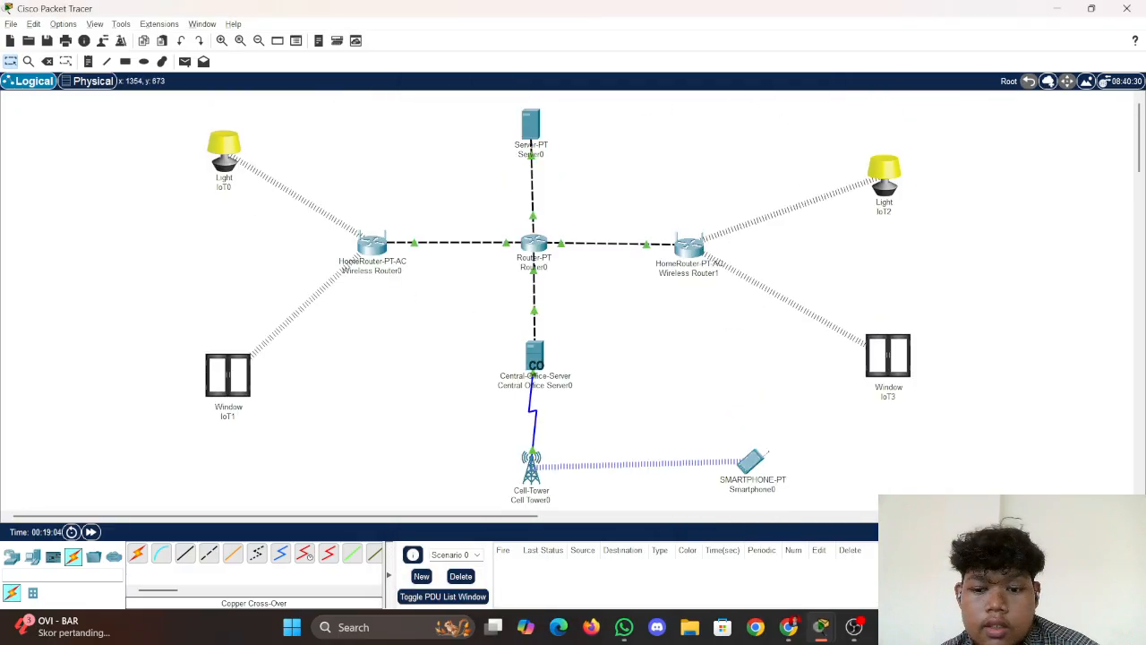
Switch to the Praktikum4 guide in Chrome, read step 5 on testing connections to the server, and return to Packet Tracer
left_click(788, 627)
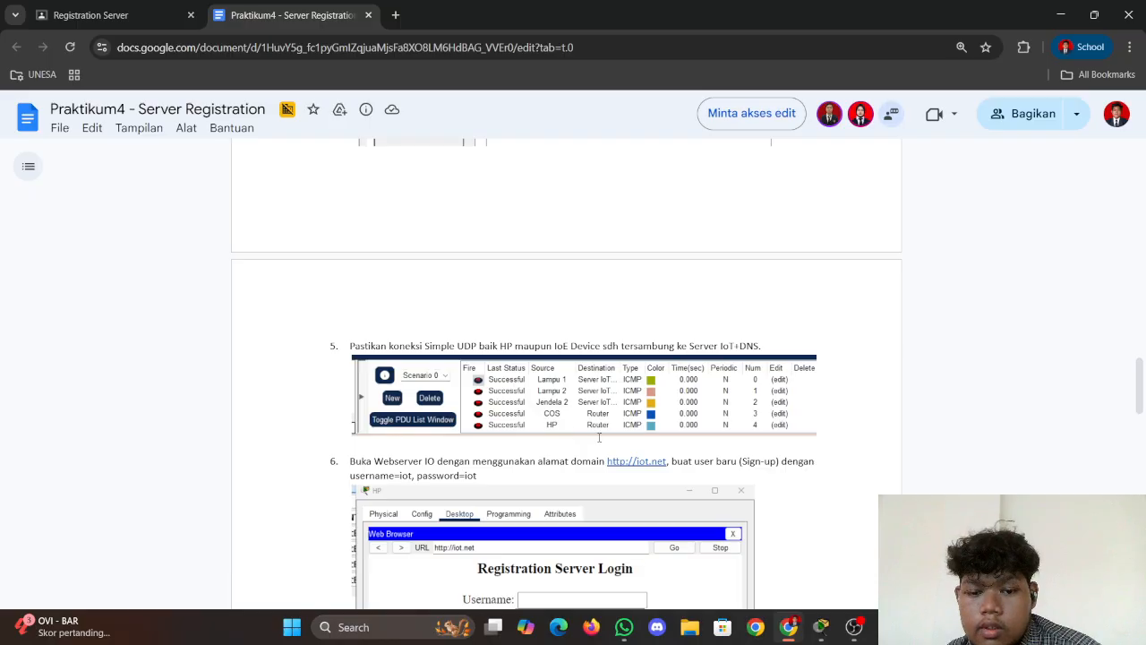
mouse_move(820, 627)
left_click(206, 519)
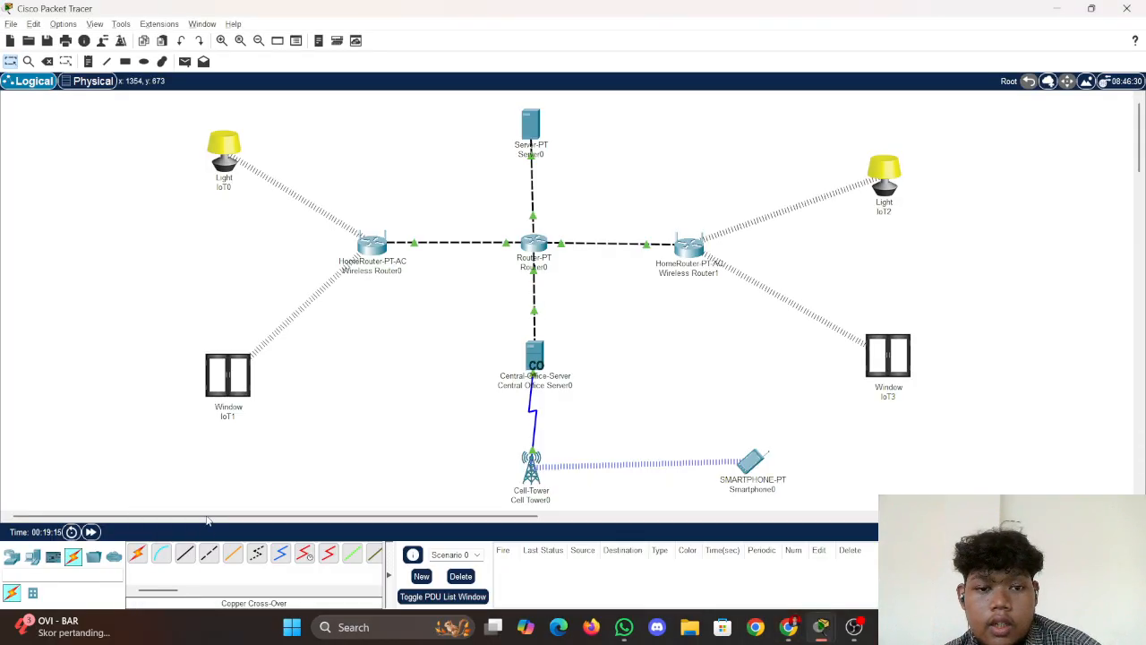
Try three simple PDUs from light IoT0 to Server0, and delete the scenario that lists them
left_click(184, 61)
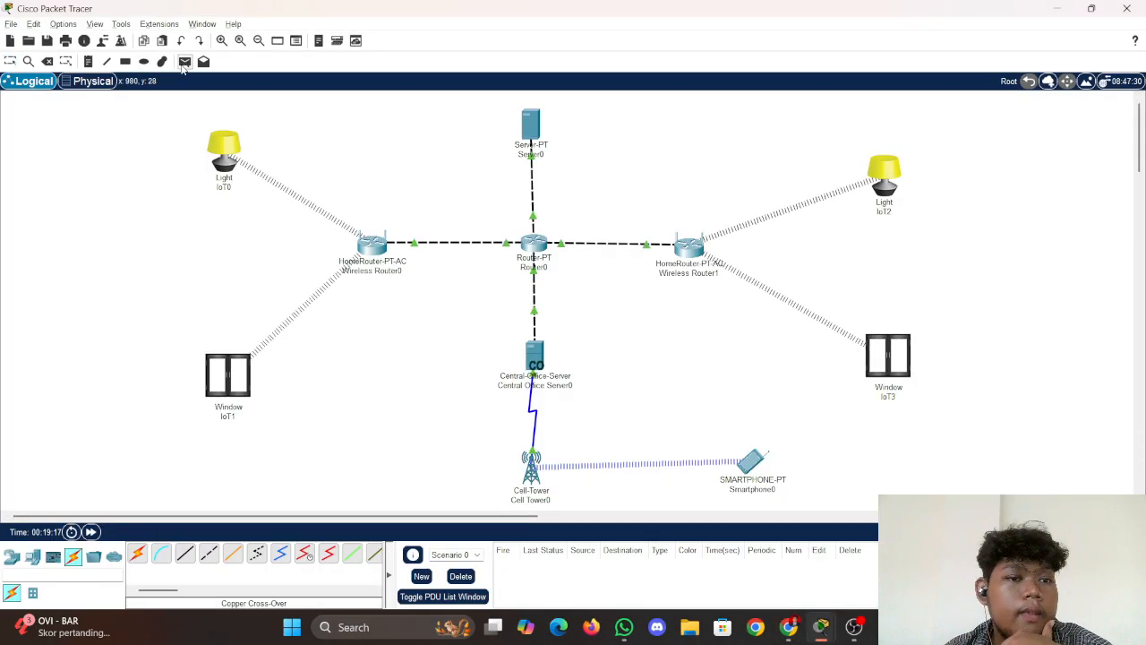
left_click(231, 173)
left_click(530, 126)
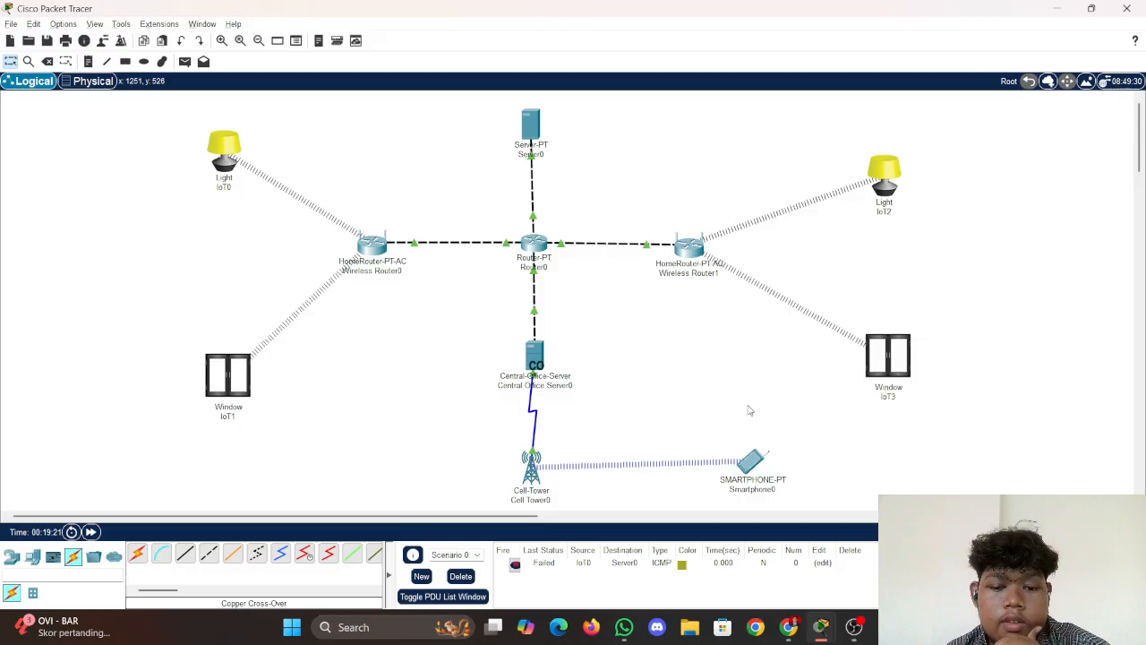
left_click(184, 61)
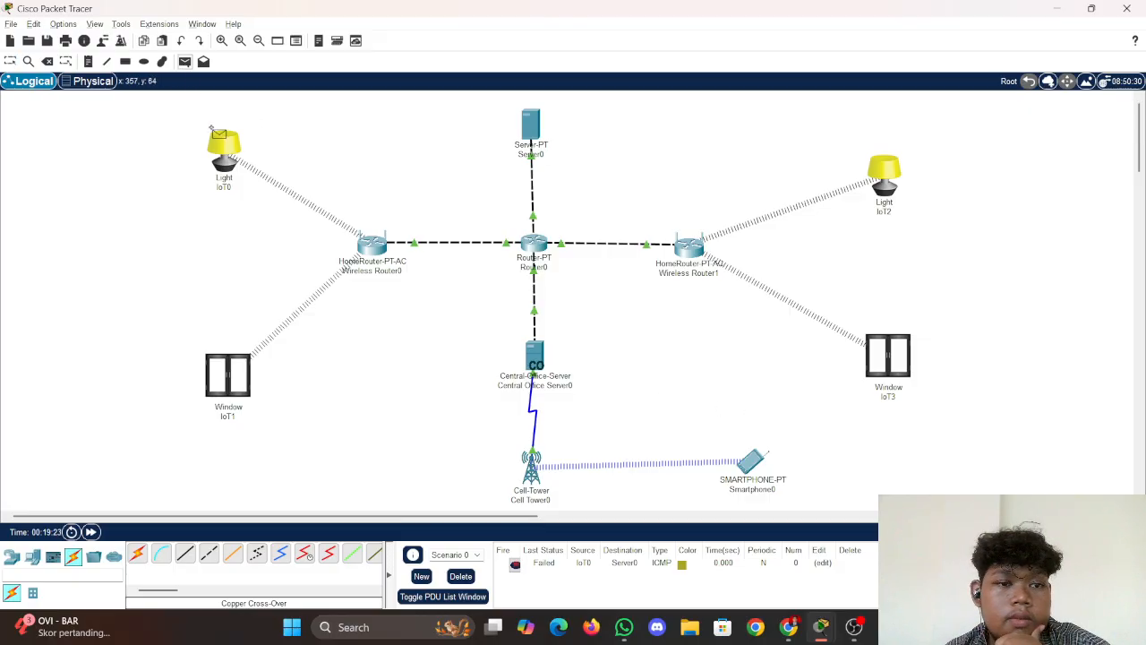
left_click(224, 147)
left_click(530, 125)
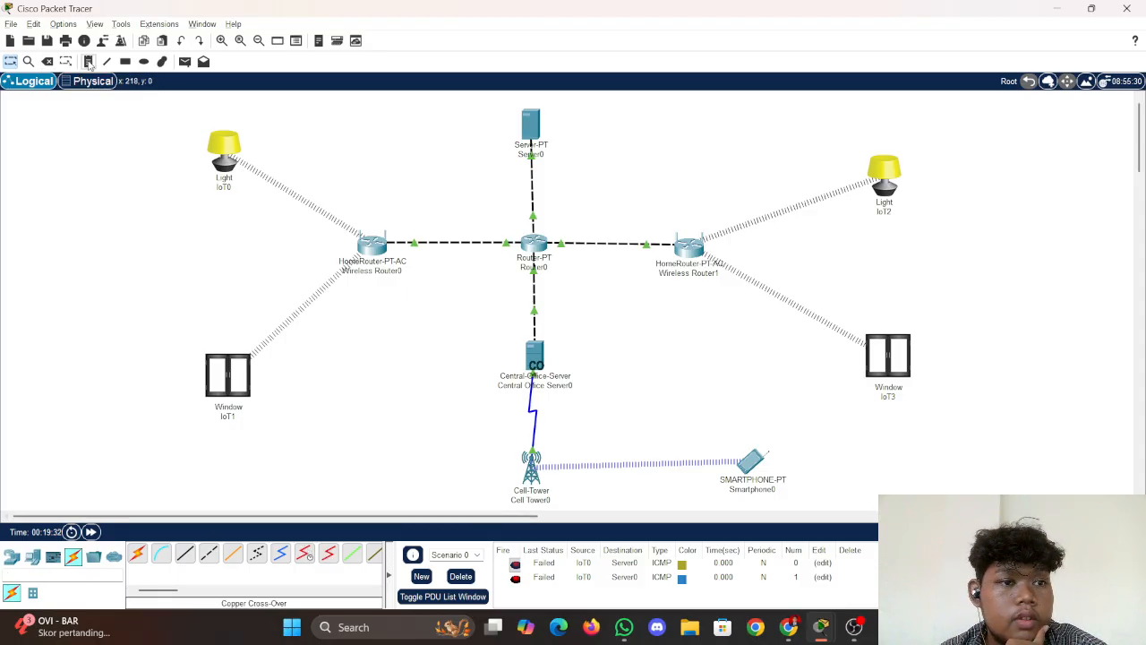
left_click(184, 61)
left_click(234, 179)
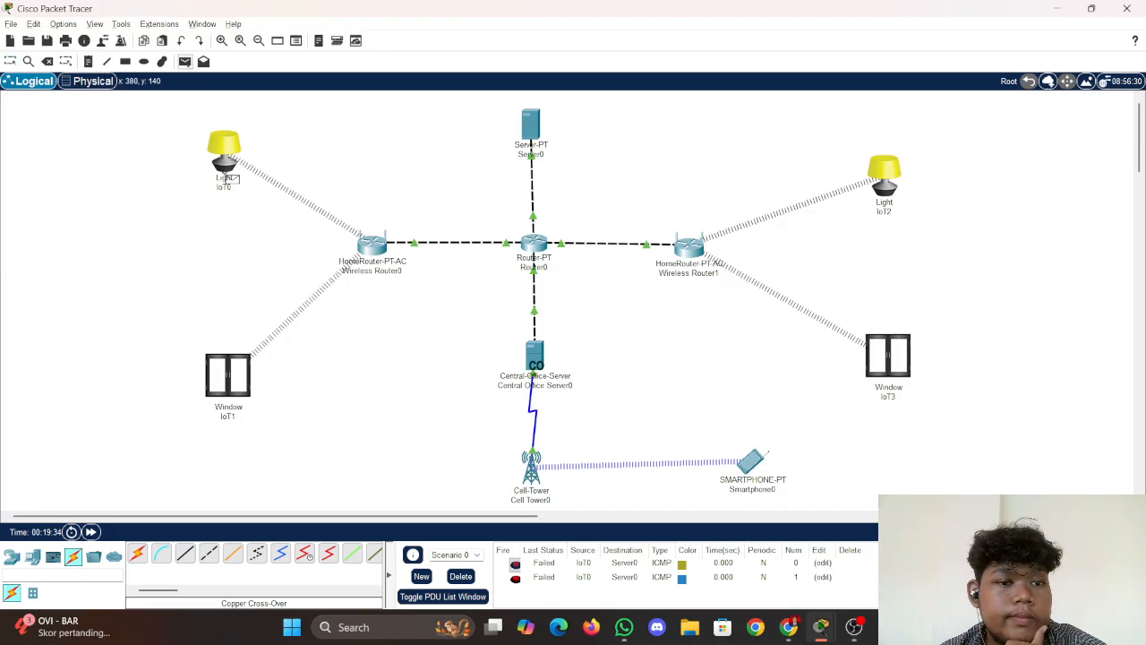
left_click(535, 133)
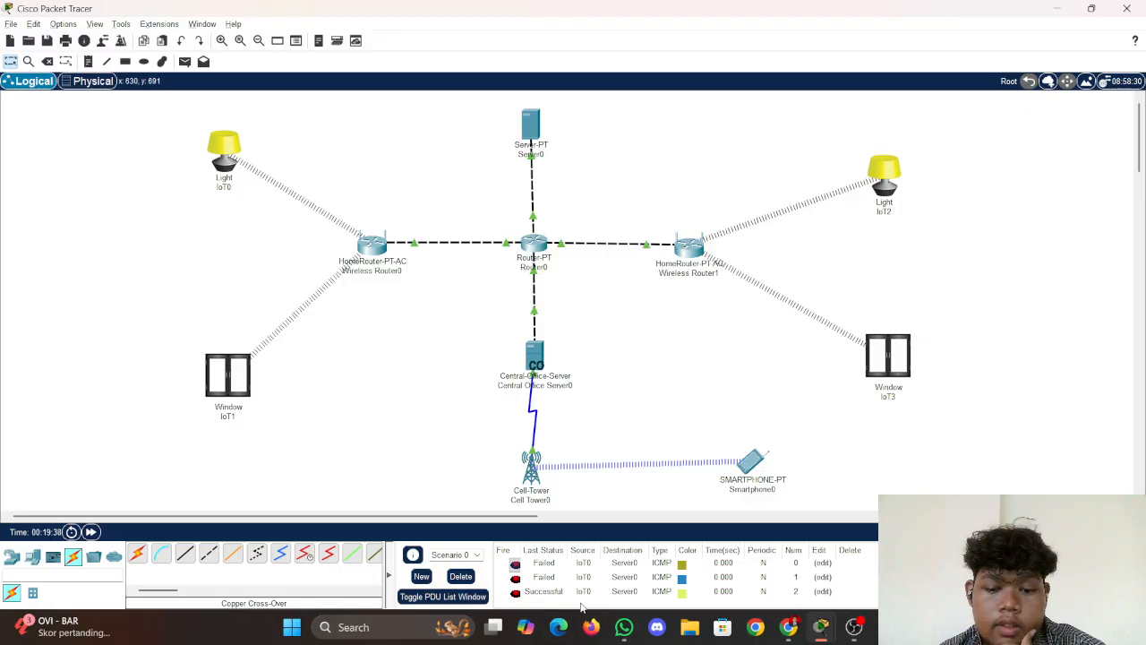
left_click(460, 576)
Send one simple PDU from light IoT0 to Server0 and one from window IoT1 to Server0
left_click(184, 61)
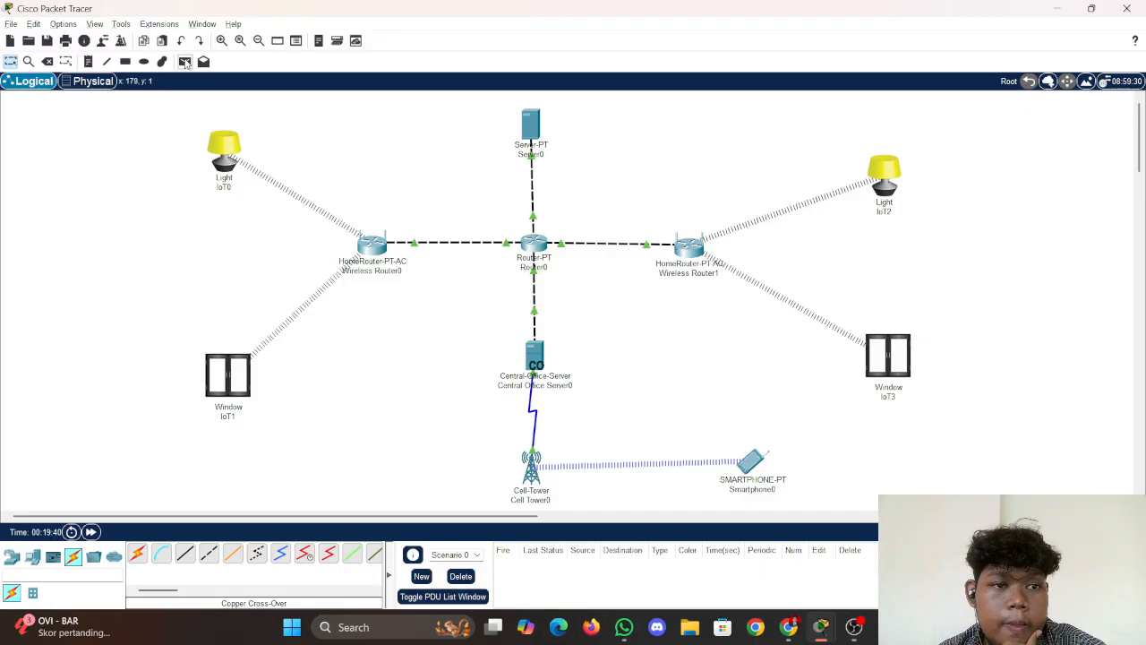
left_click(230, 159)
left_click(533, 128)
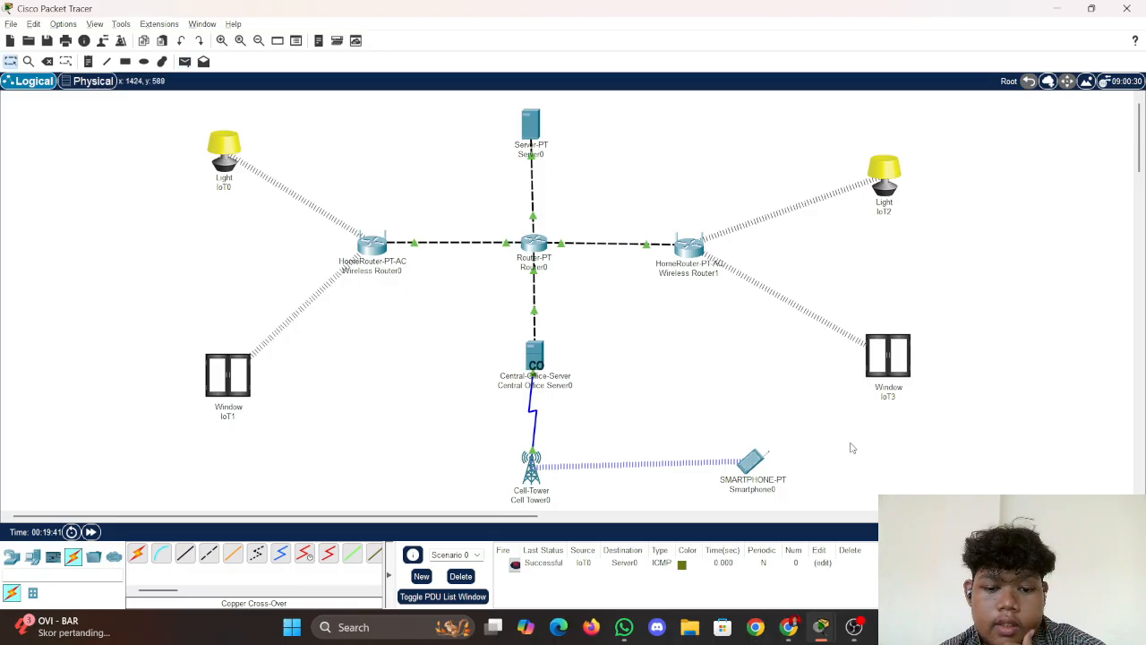
left_click(185, 61)
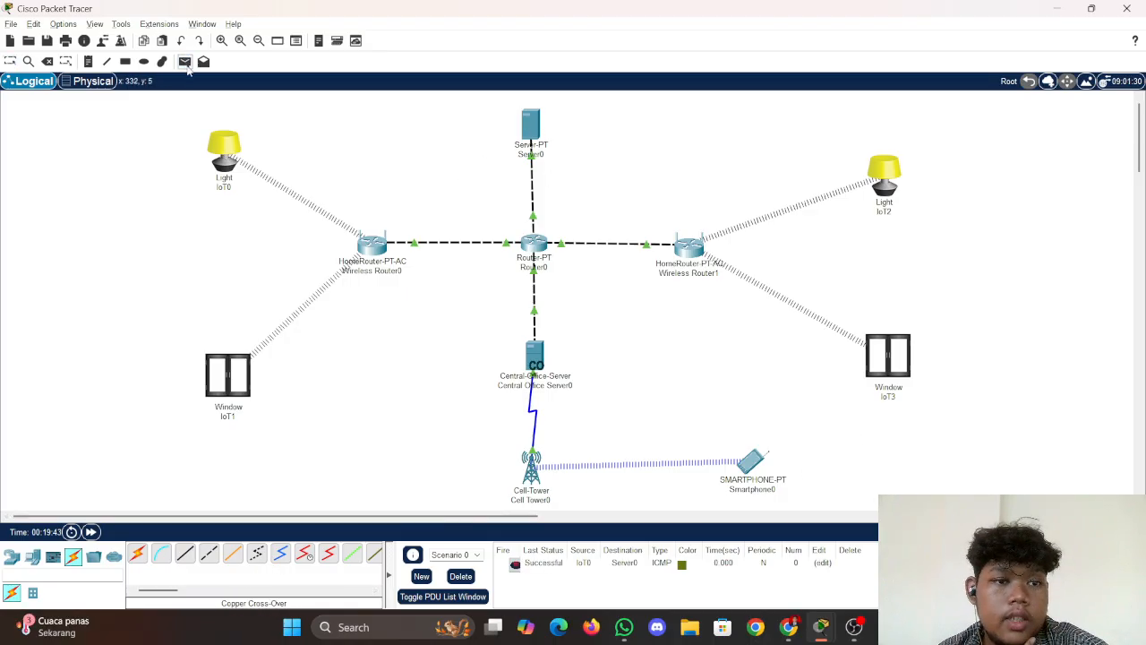
left_click(228, 376)
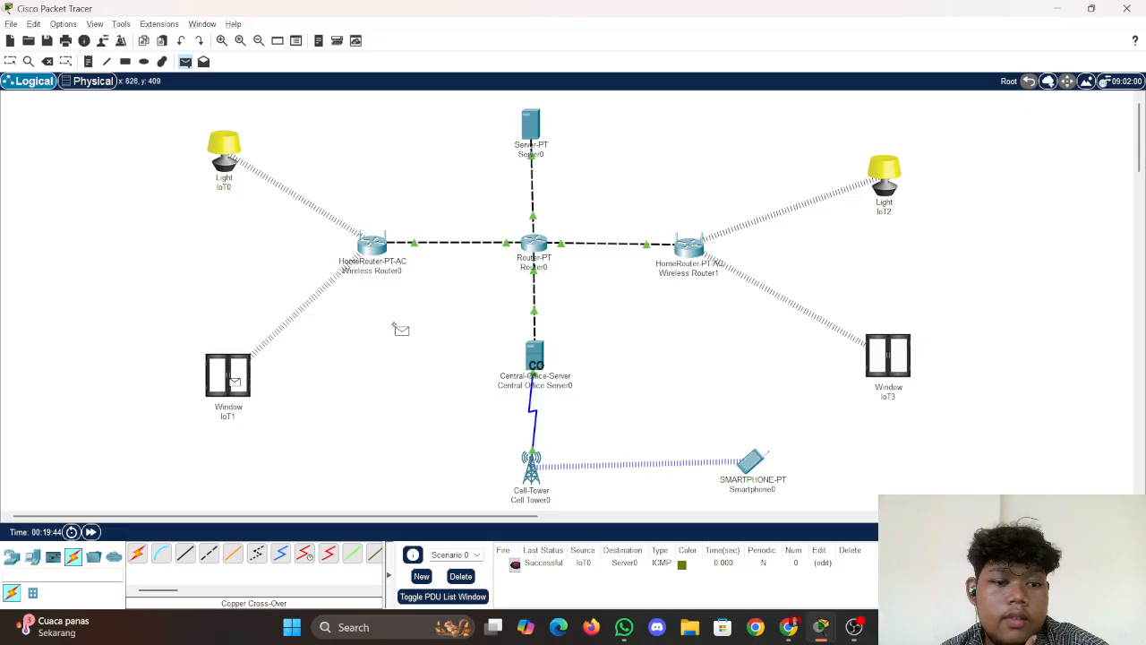
left_click(533, 128)
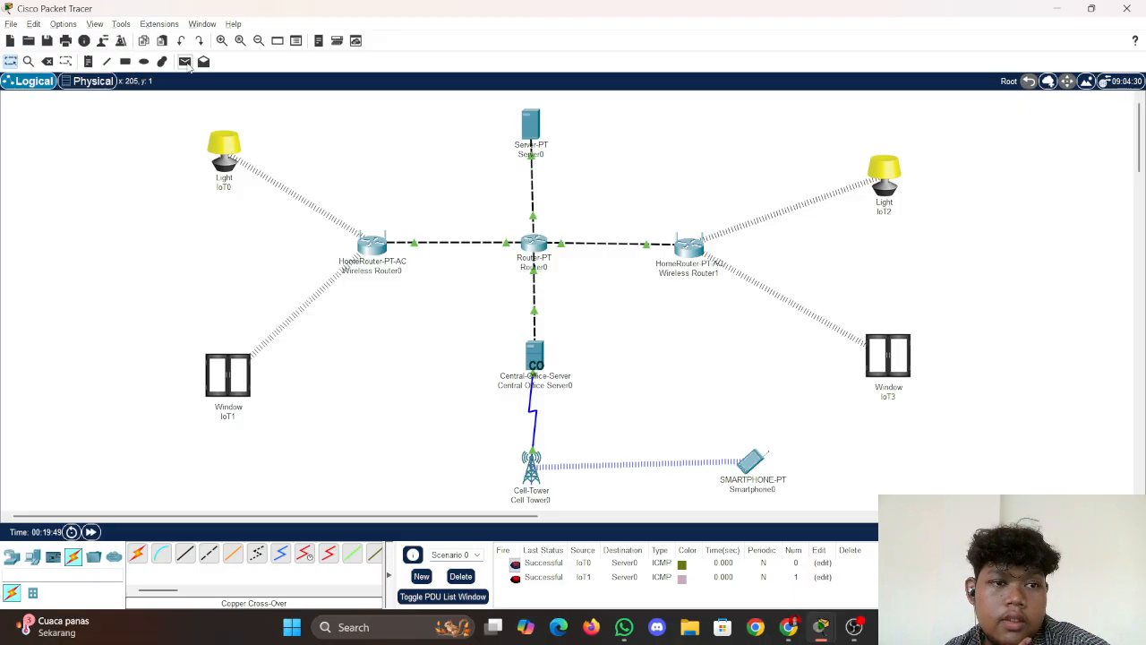
Send two simple PDUs from light IoT2 to Server0 and one from window IoT3 to Server0
left_click(184, 61)
left_click(882, 182)
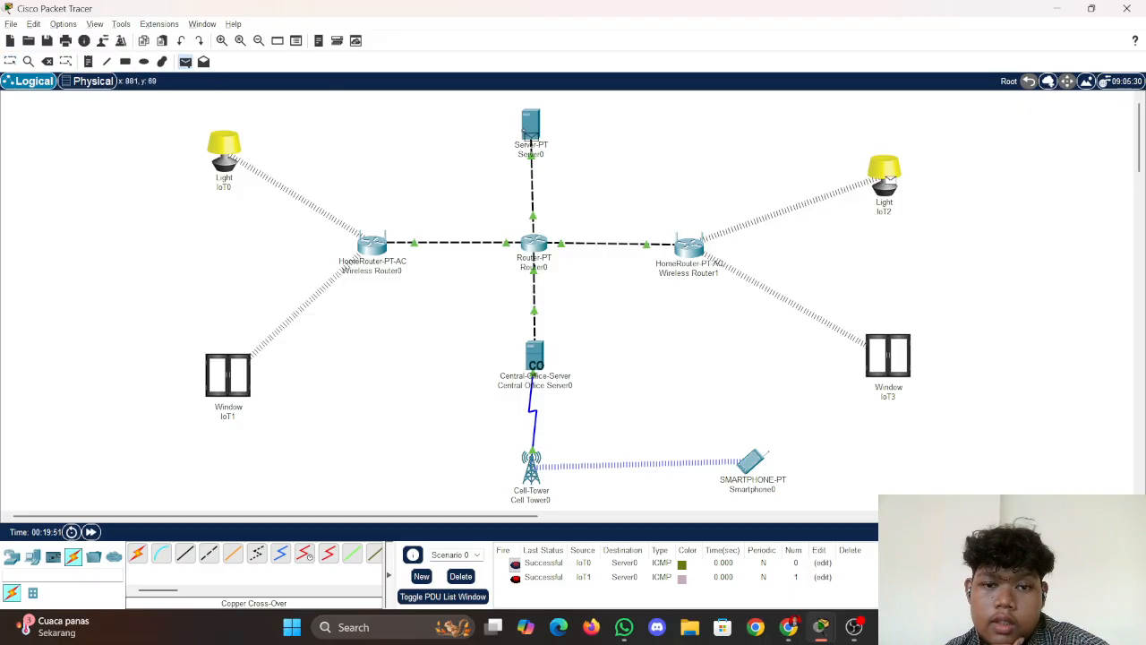
left_click(534, 134)
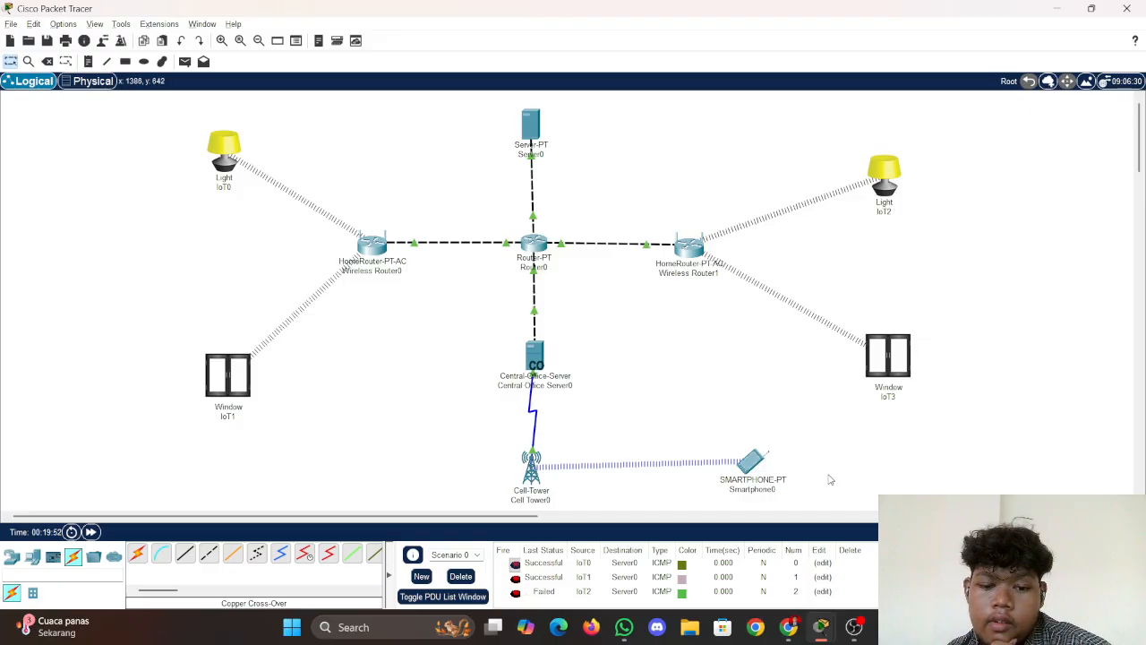
left_click(184, 61)
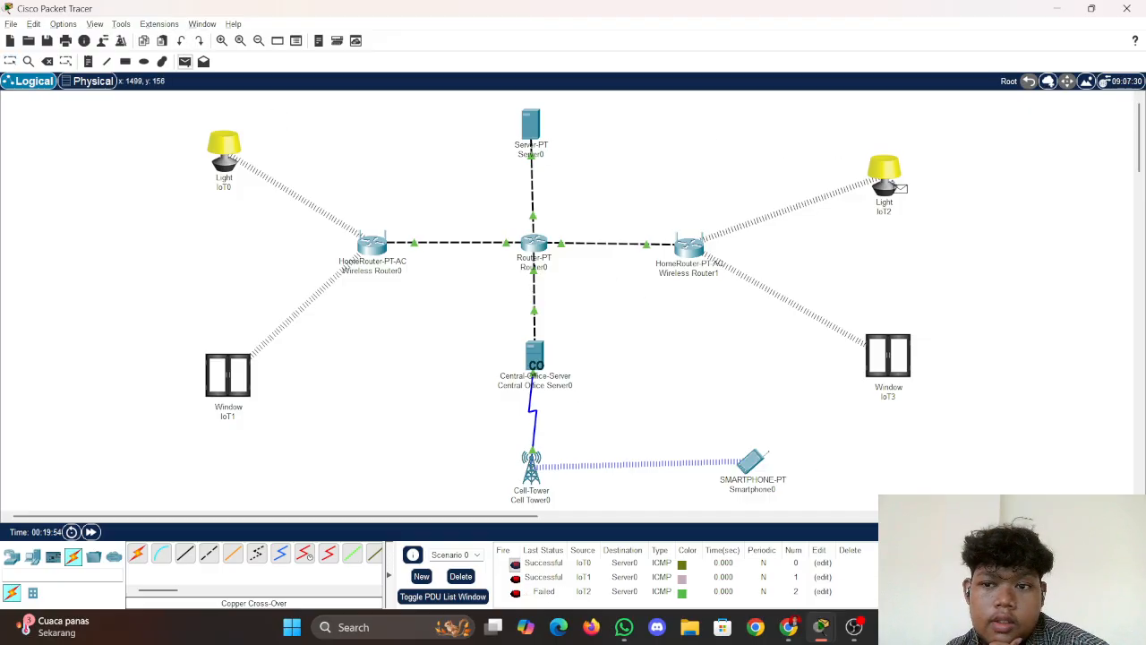
left_click(888, 182)
left_click(535, 130)
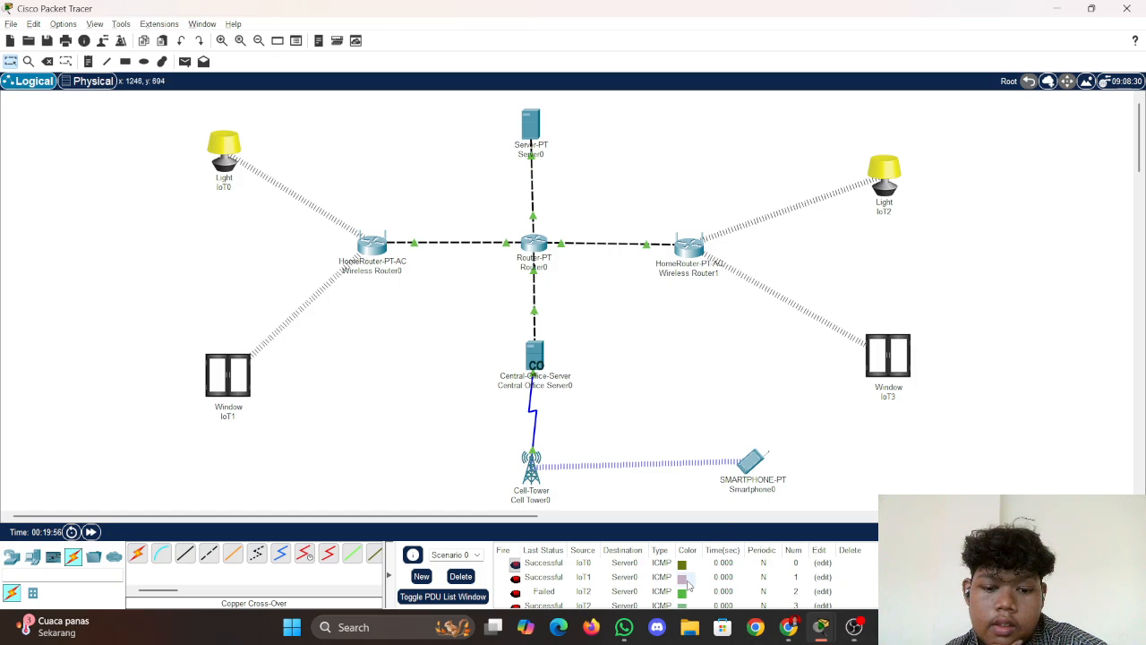
left_click(185, 61)
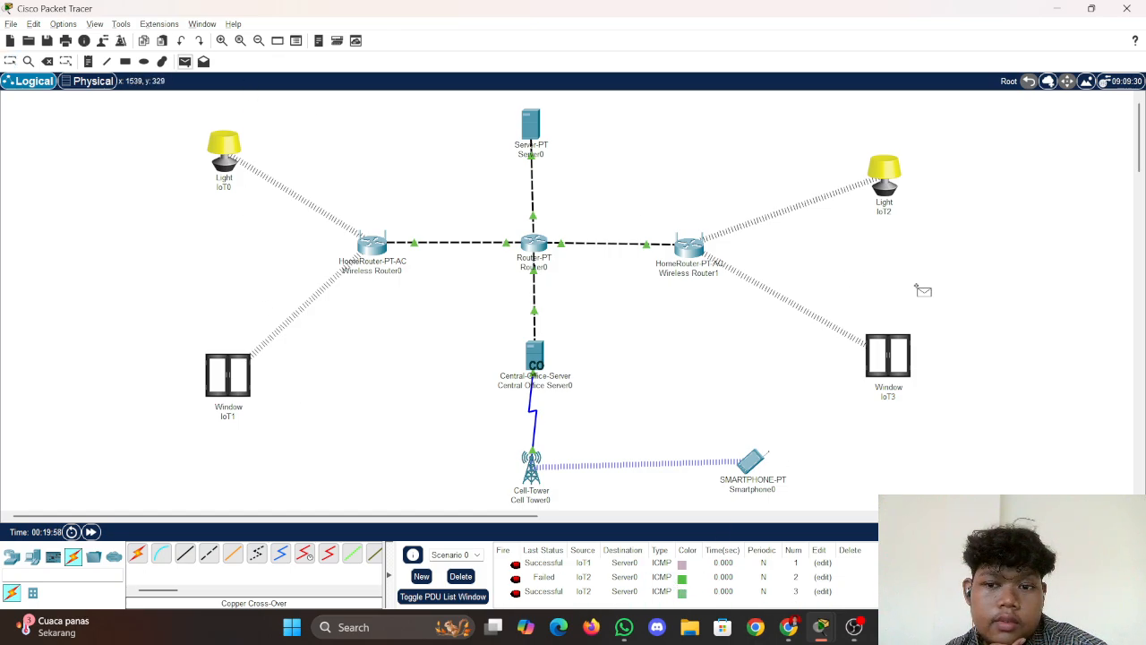
left_click(892, 358)
left_click(531, 125)
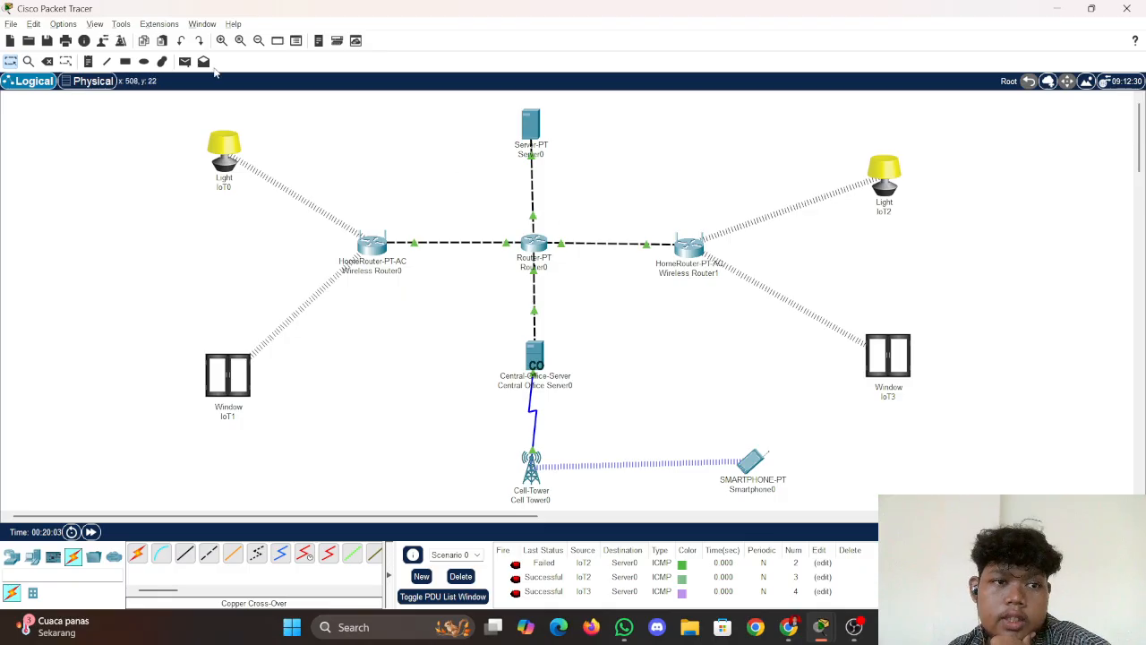
Try a simple PDU from Central Office Server0 to Server0, review the PDU list, and delete the scenario
left_click(185, 66)
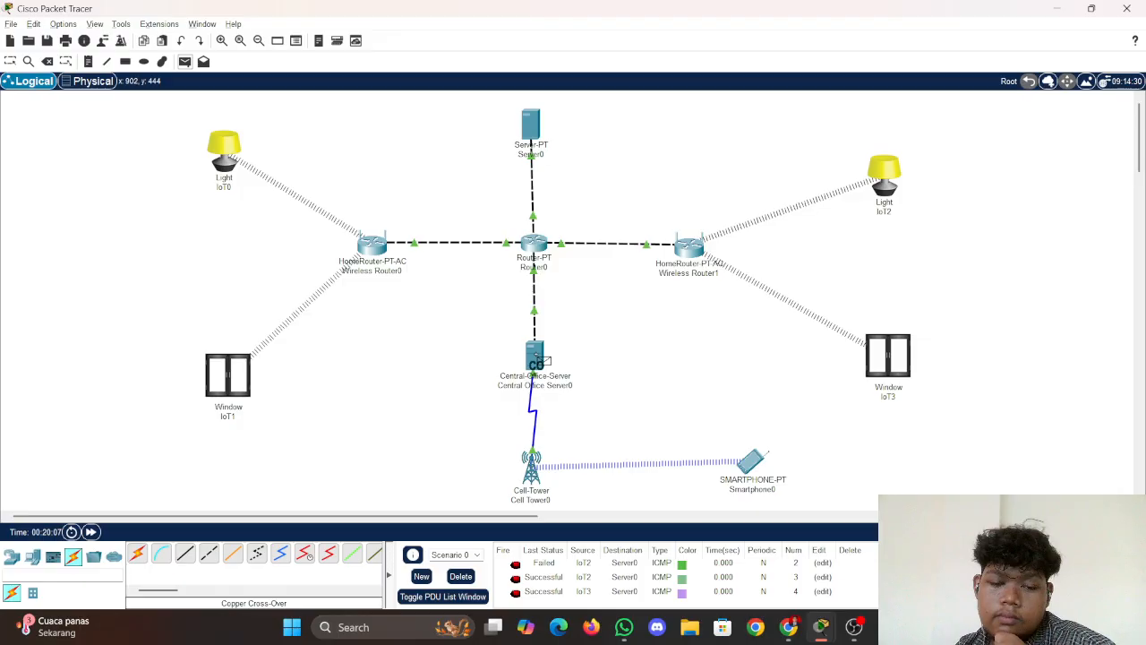
left_click(540, 358)
left_click(533, 127)
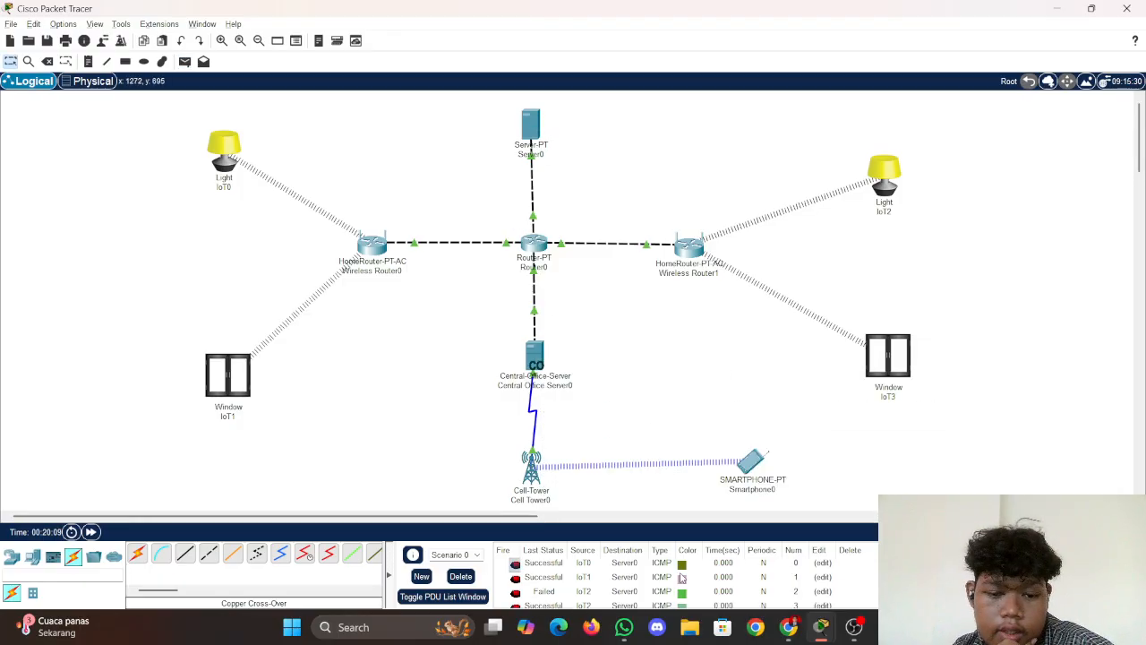
scroll(652, 580, "down", 1)
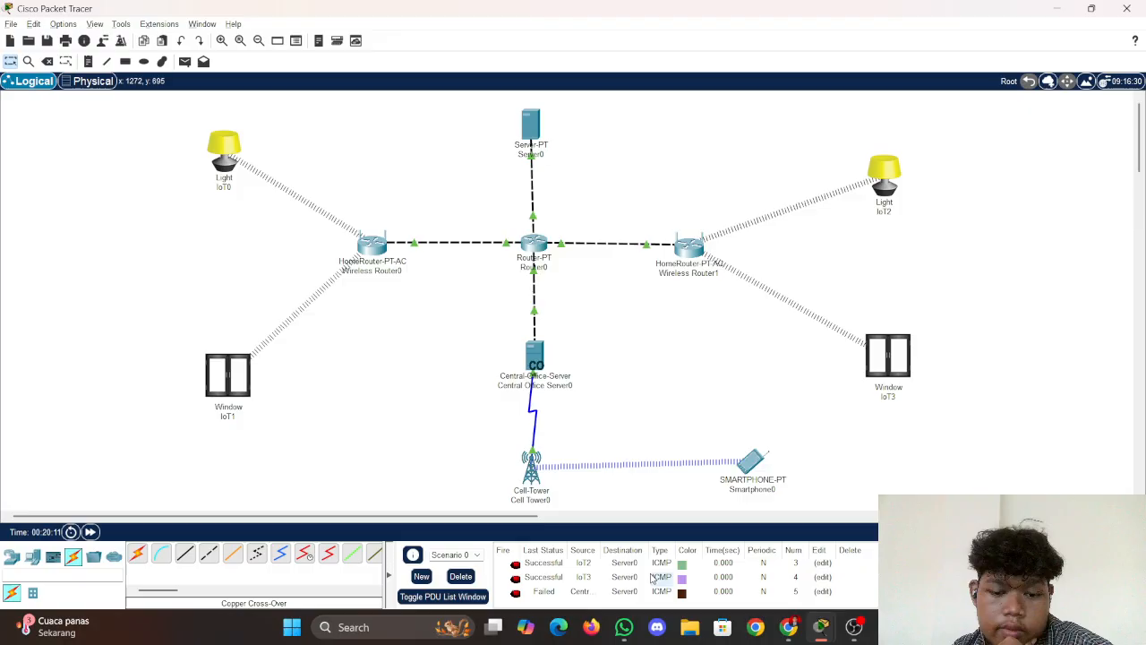
left_click(460, 576)
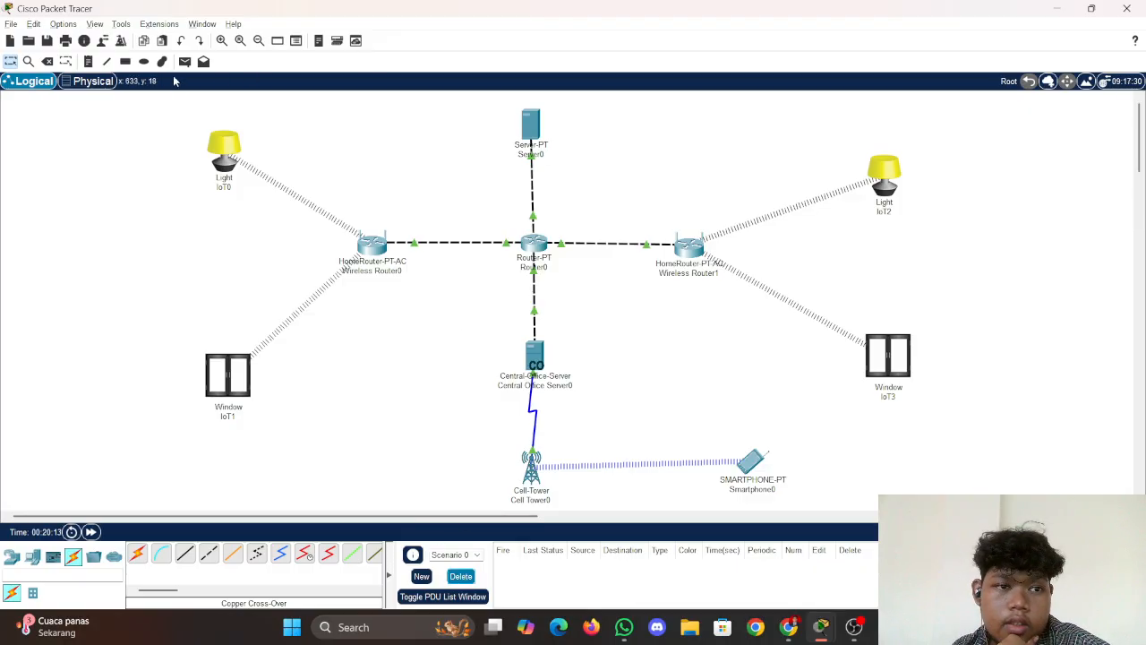
Send one simple PDU from Central Office Server0 to Server0 in the emptied scenario
left_click(184, 61)
left_click(537, 361)
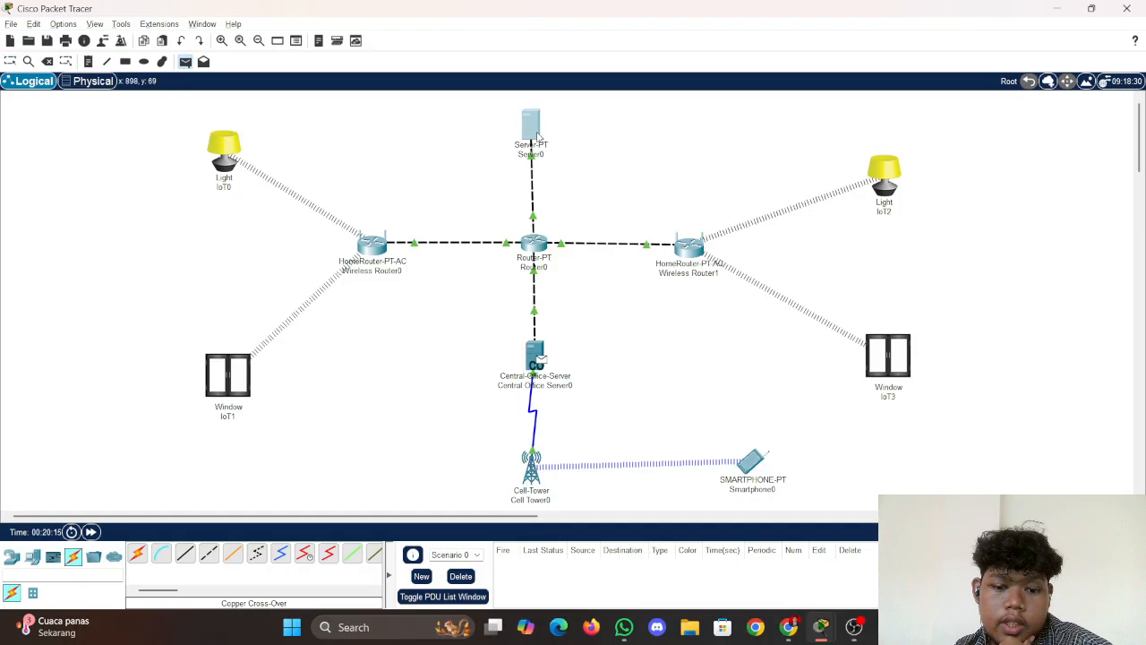
left_click(531, 126)
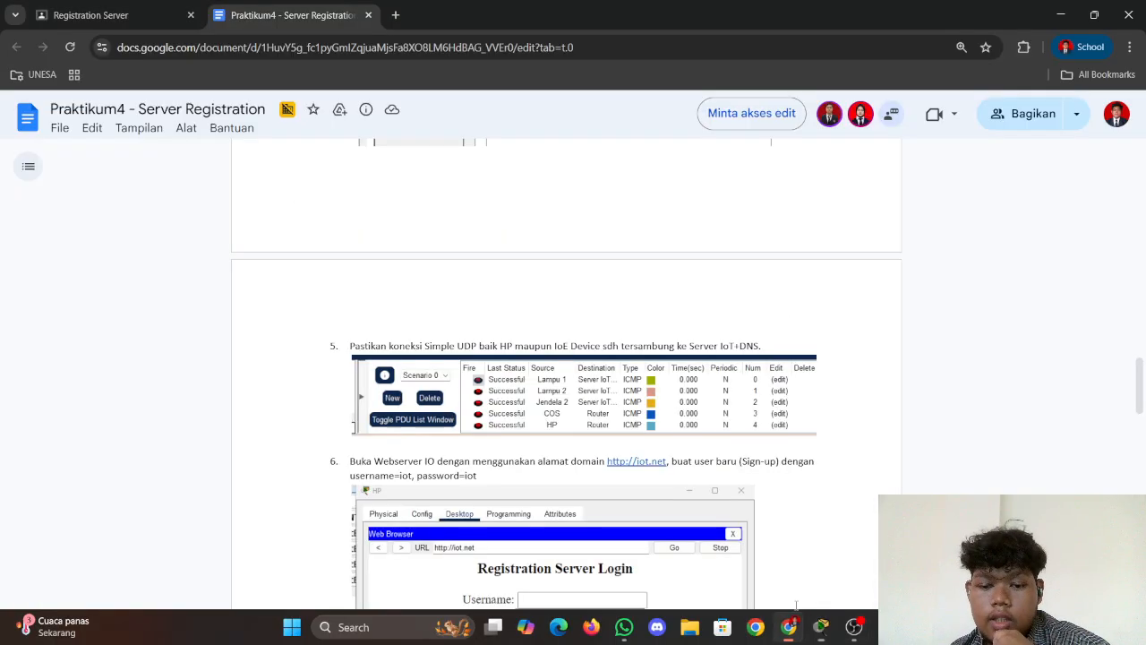
Check the source and destination pairs of the PDU test in step 5 of the Chrome guide, and return to Packet Tracer
left_click(788, 627)
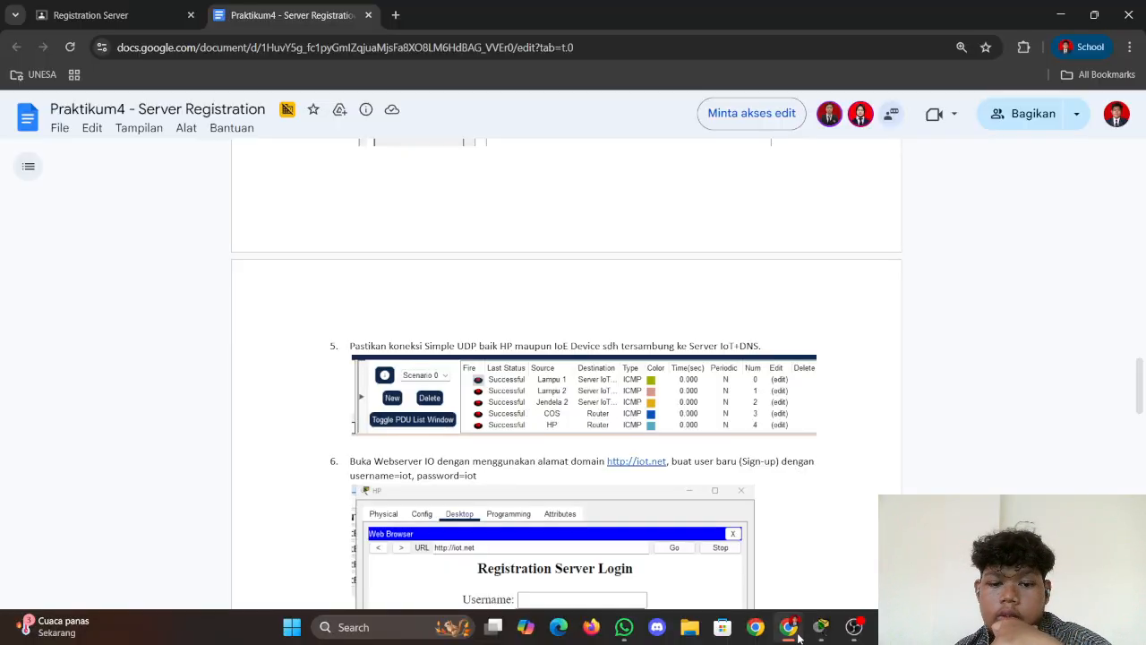
mouse_move(800, 636)
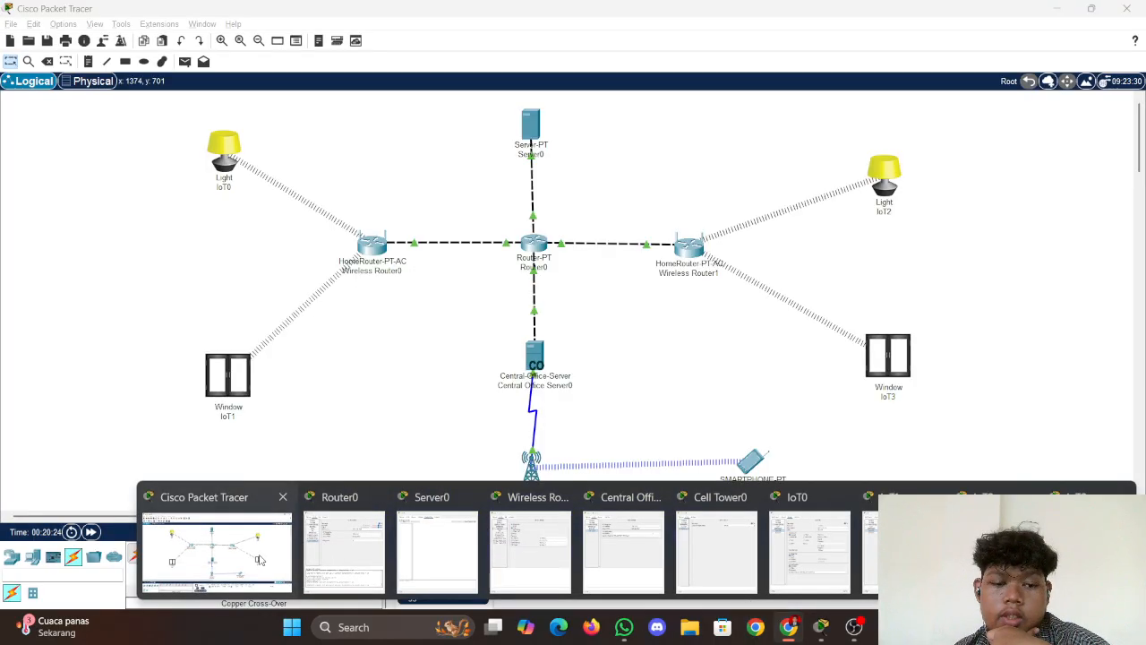
left_click(260, 560)
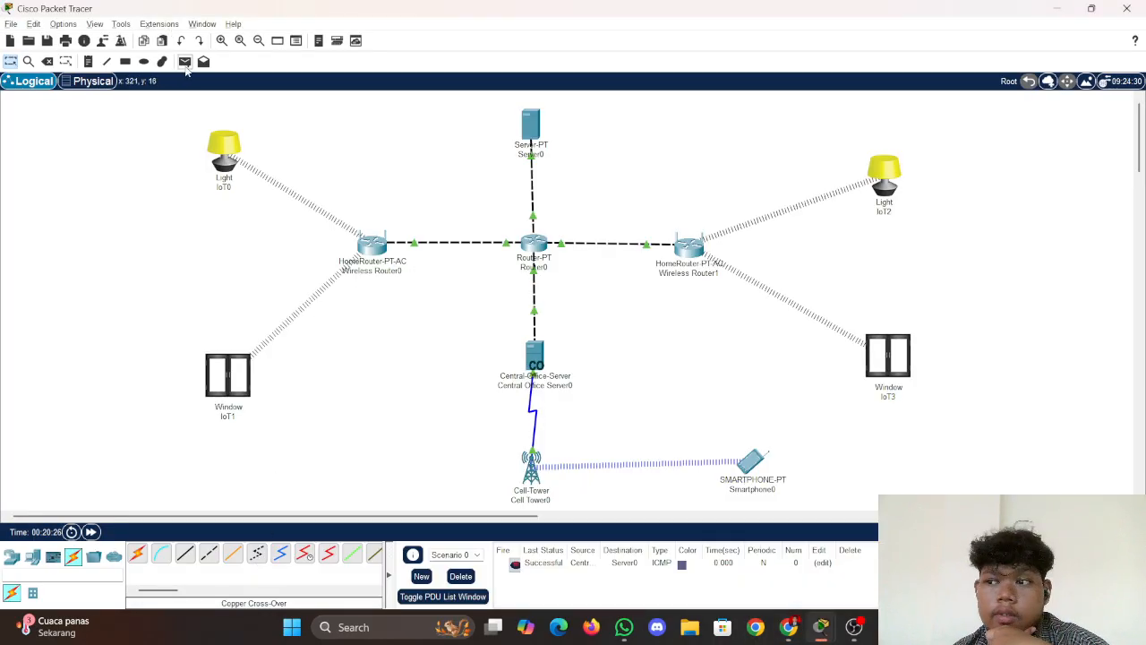
Send one simple PDU from Central Office Server0 to Router0 and one from Smartphone0 to Router0
left_click(185, 61)
left_click(540, 361)
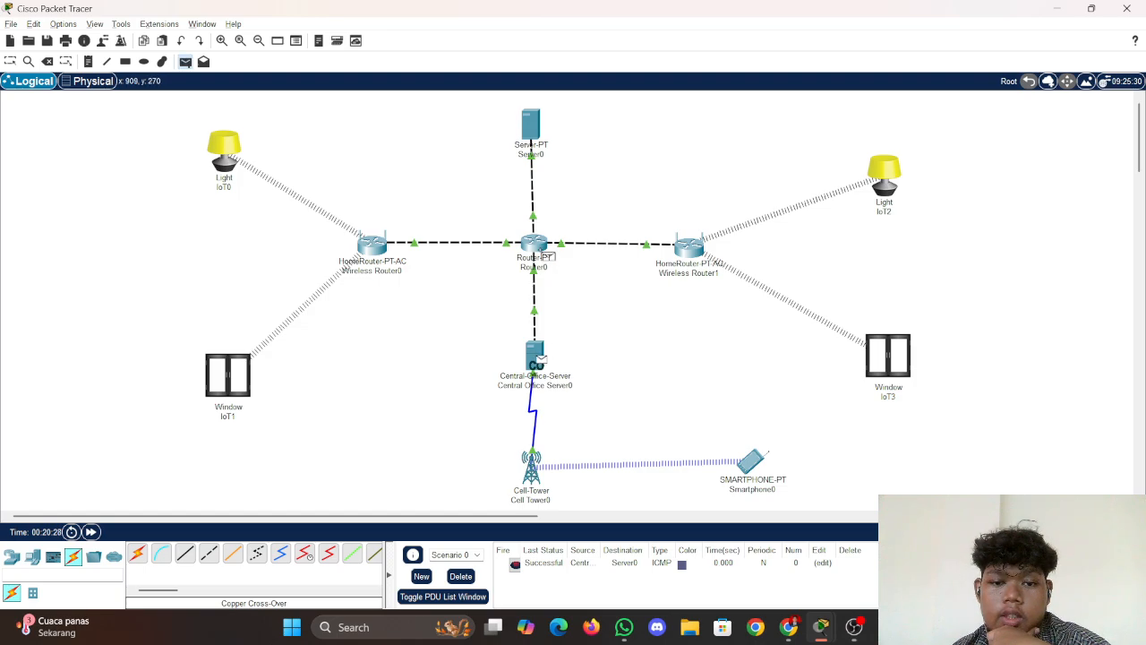
left_click(537, 244)
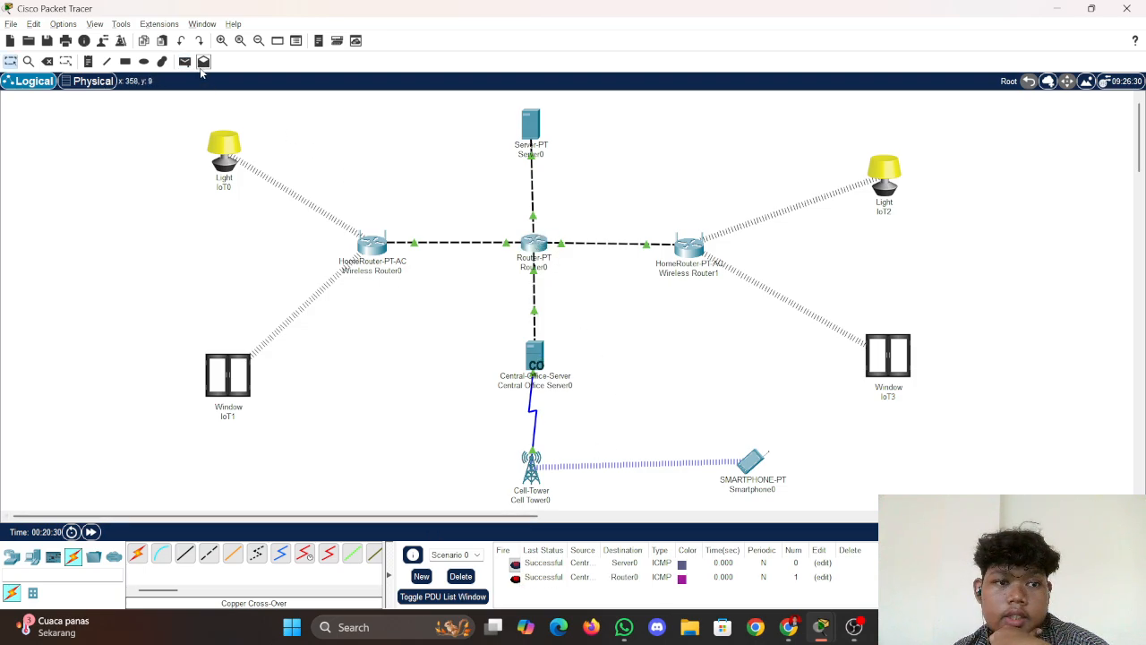
left_click(185, 61)
left_click(750, 462)
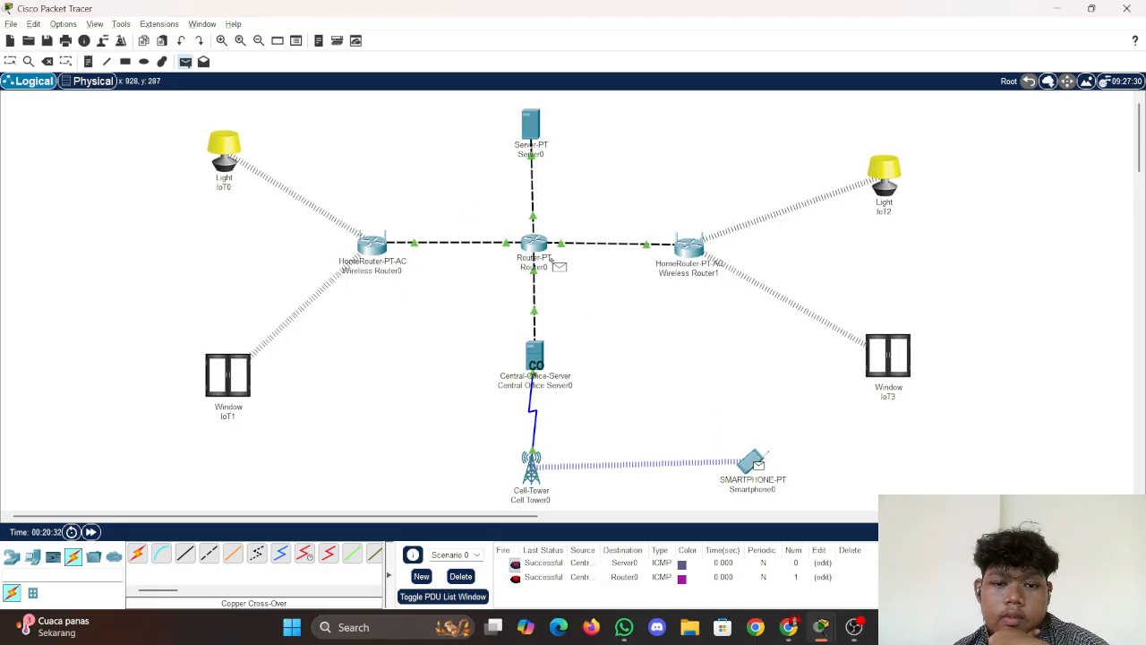
left_click(543, 246)
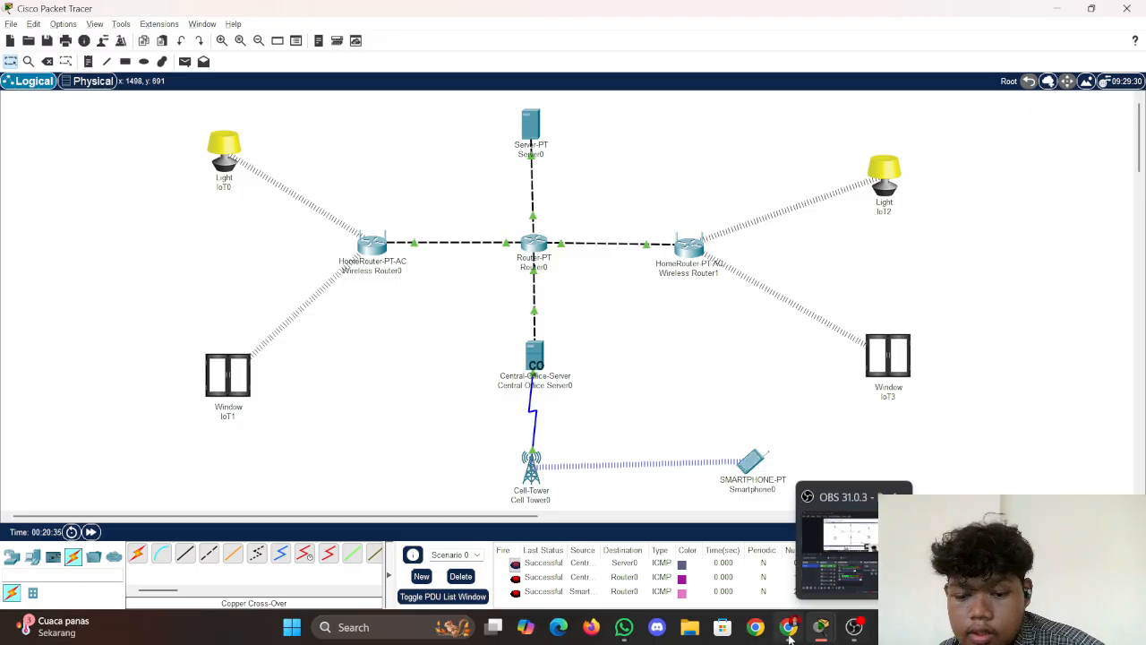
Switch to the Praktikum4 guide in Chrome, read steps 6 to 8 on sign-up and device registration, and return to Packet Tracer
left_click(788, 542)
scroll(559, 295, "down", 1)
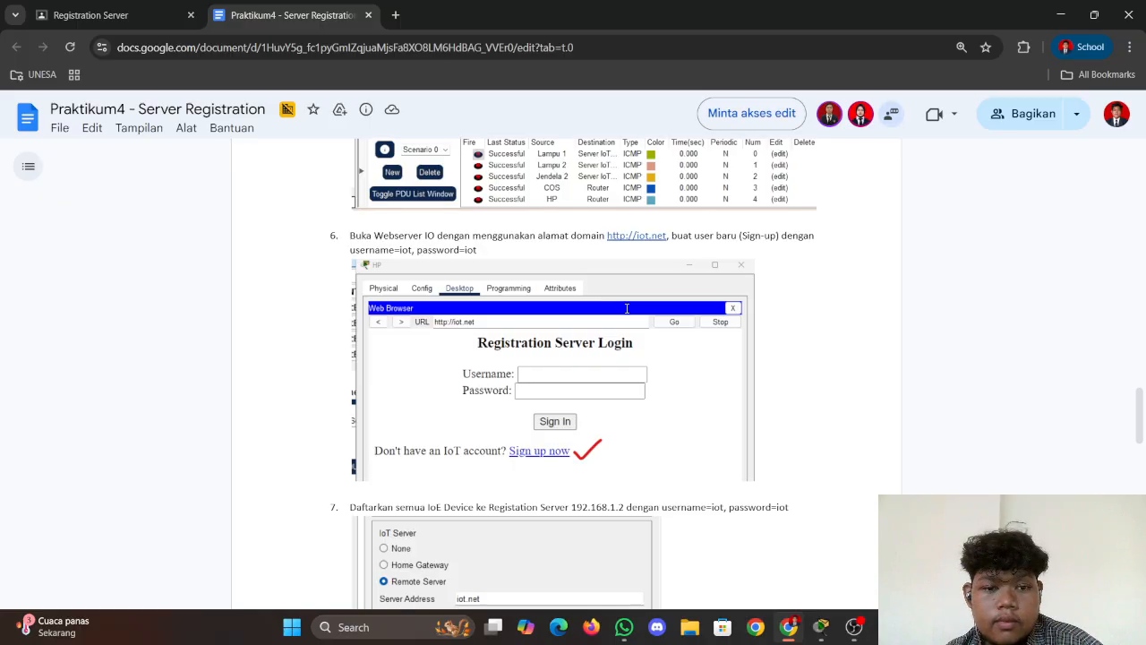
scroll(625, 306, "down", 2)
scroll(627, 308, "down", 1)
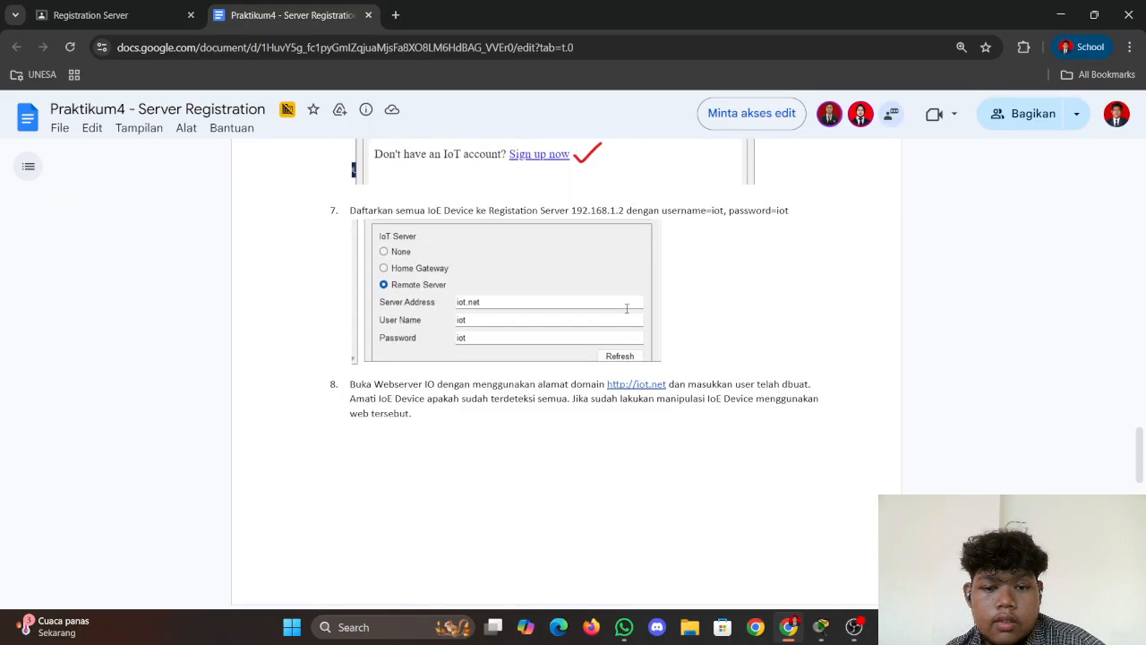
scroll(627, 308, "up", 2)
mouse_move(817, 634)
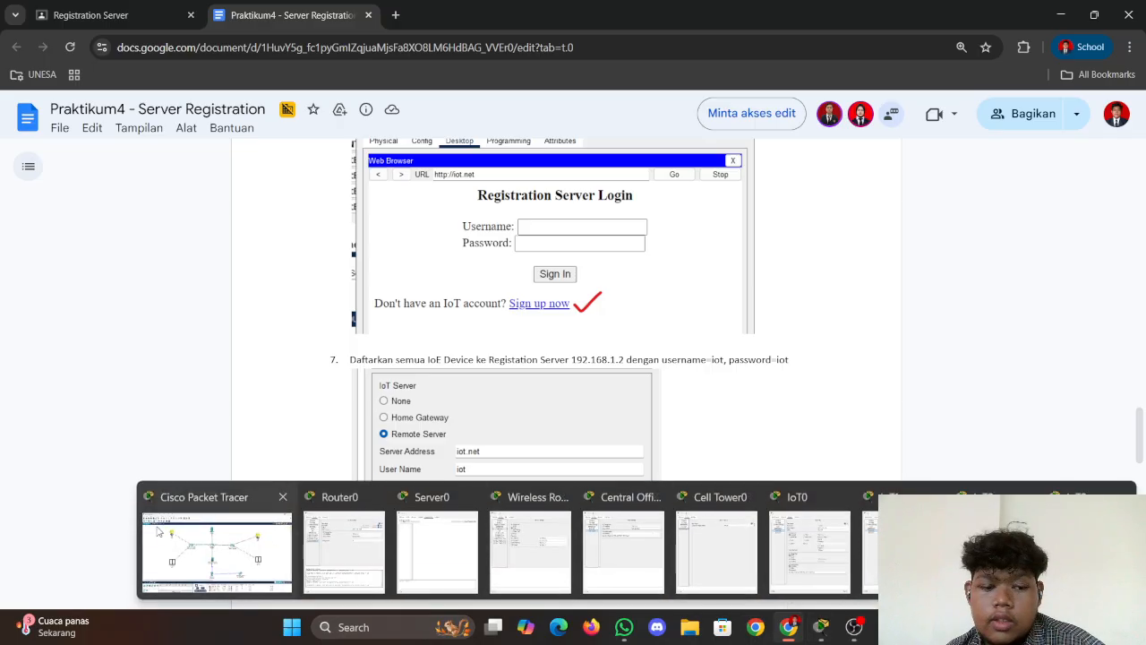
left_click(163, 537)
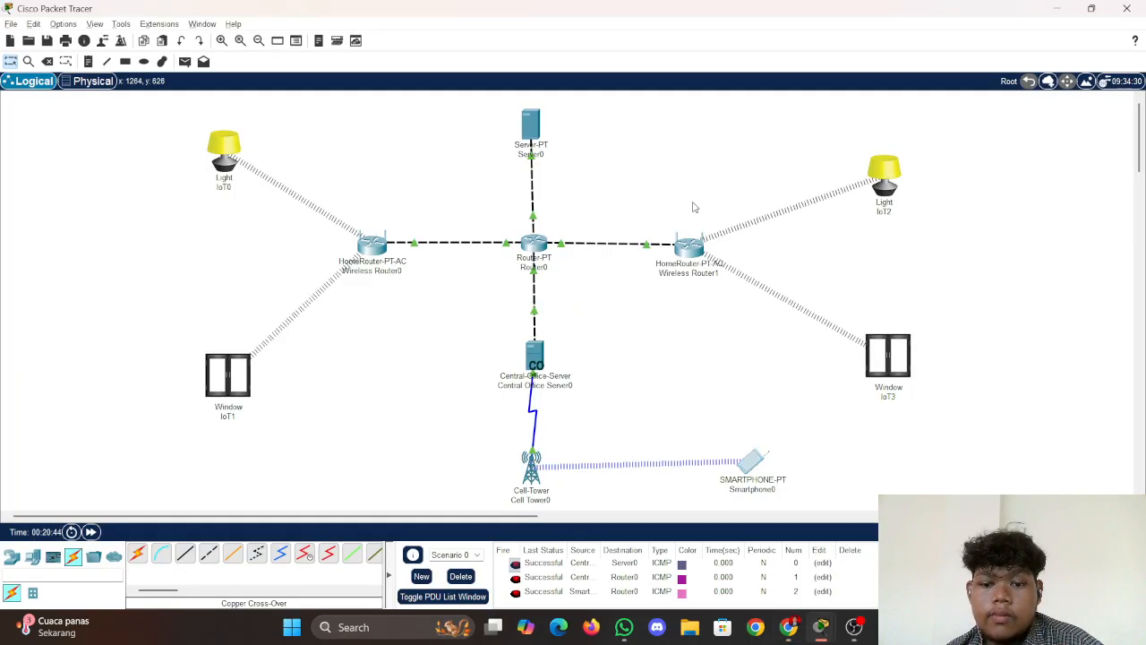
left_click(750, 460)
left_click(560, 117)
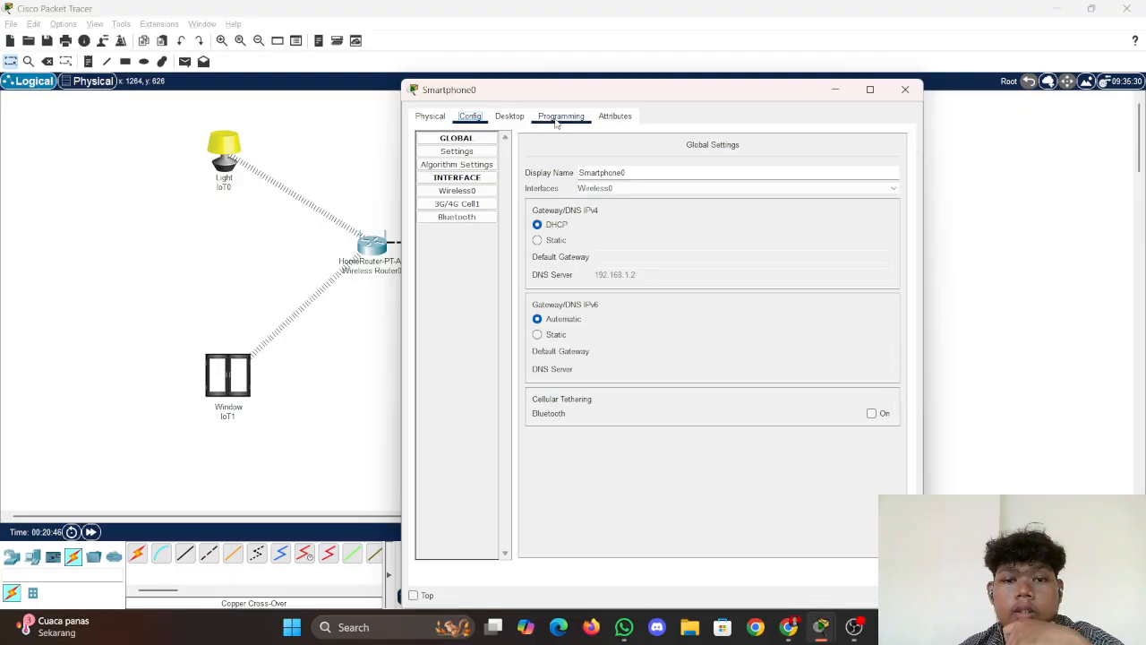
left_click(509, 117)
left_click(752, 182)
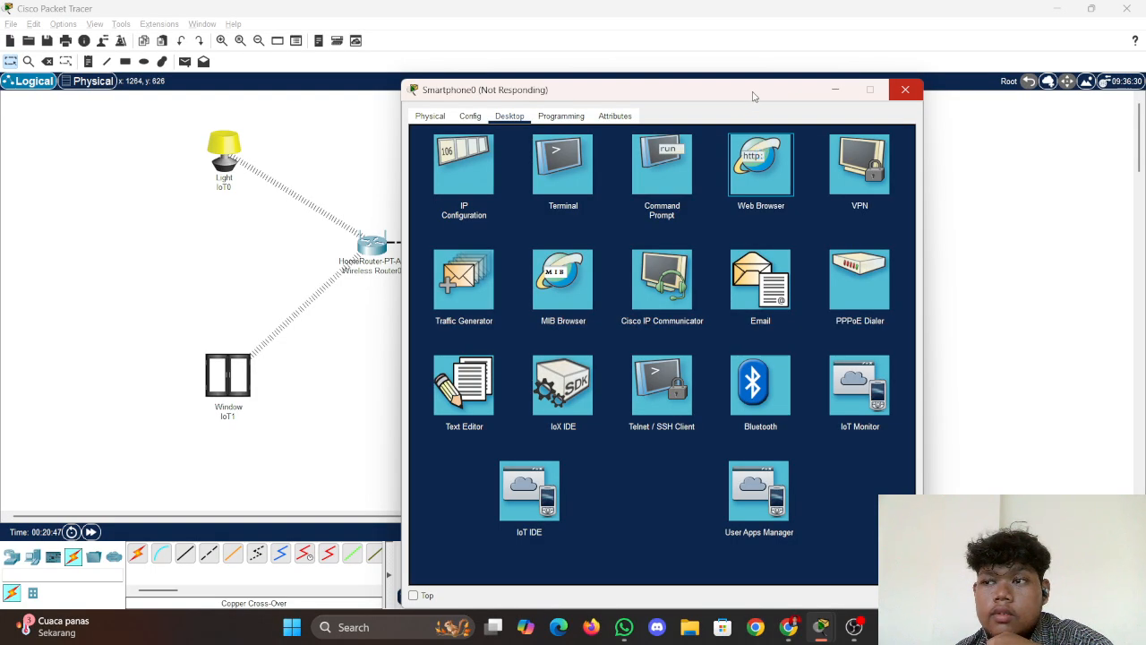
left_click_drag(753, 96, 790, 98)
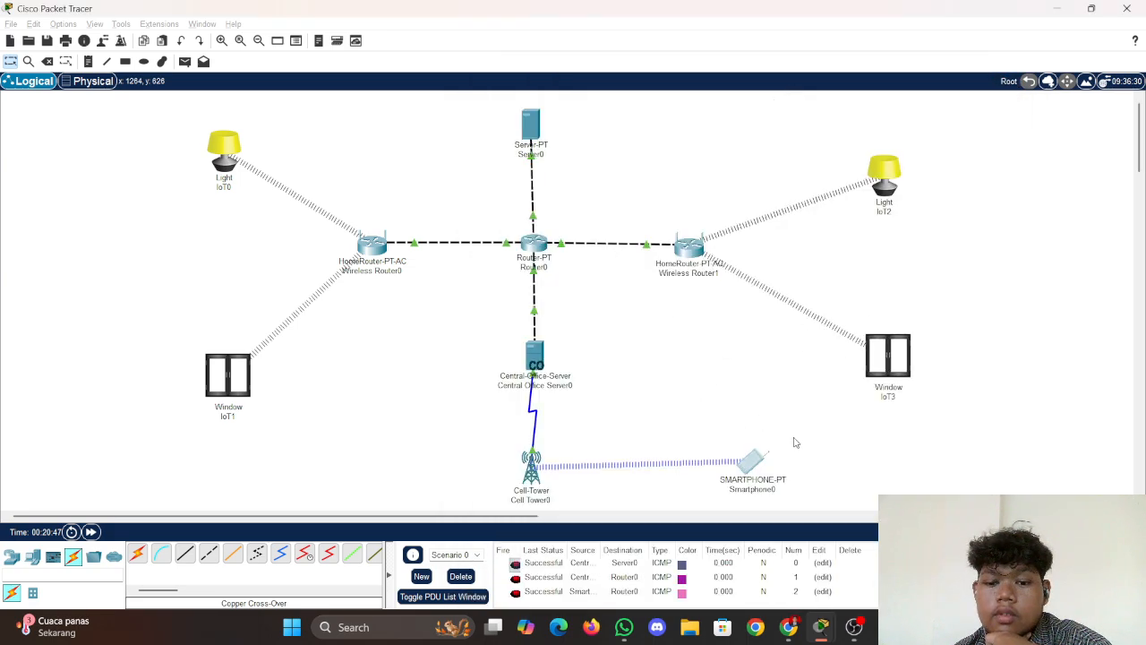
left_click(751, 461)
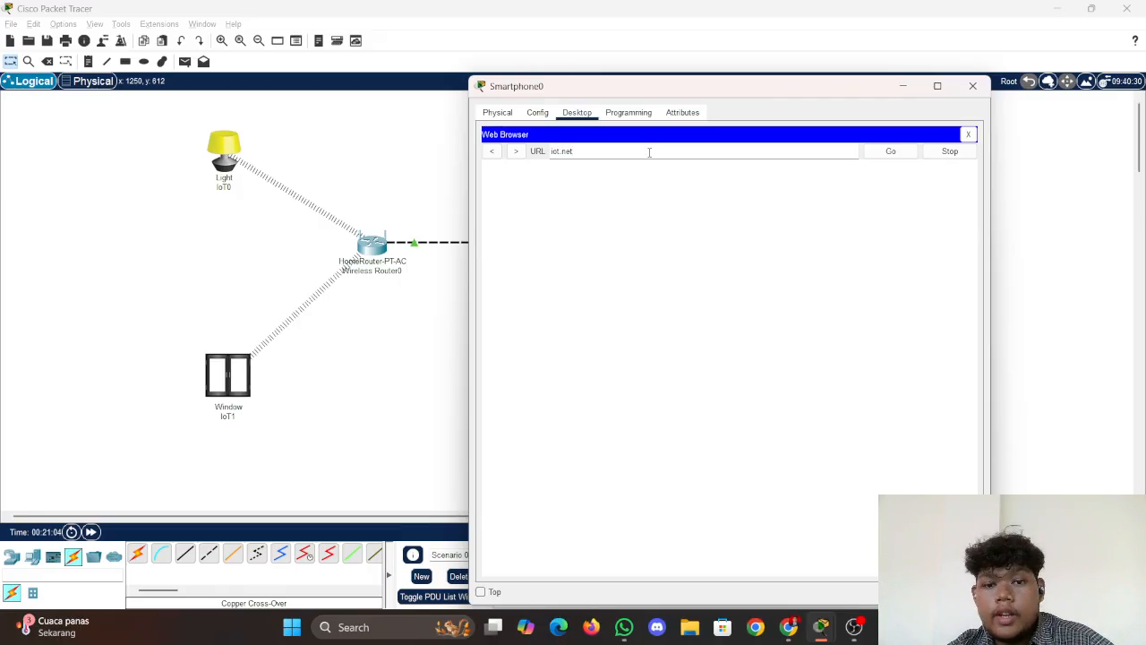
key("Return")
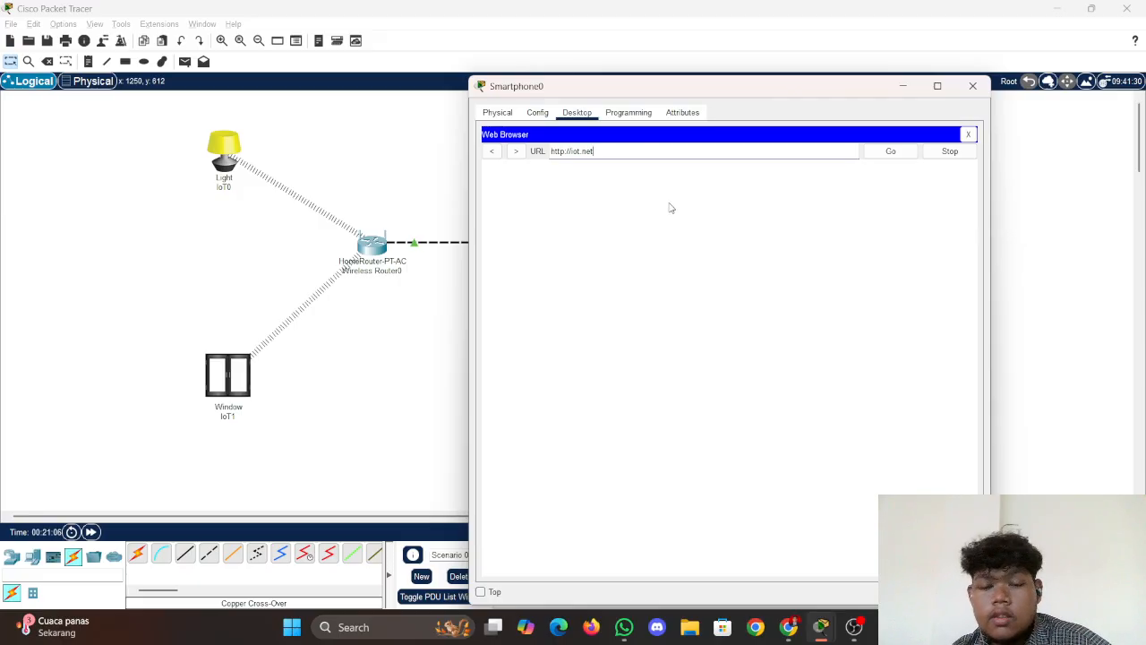
left_click(888, 151)
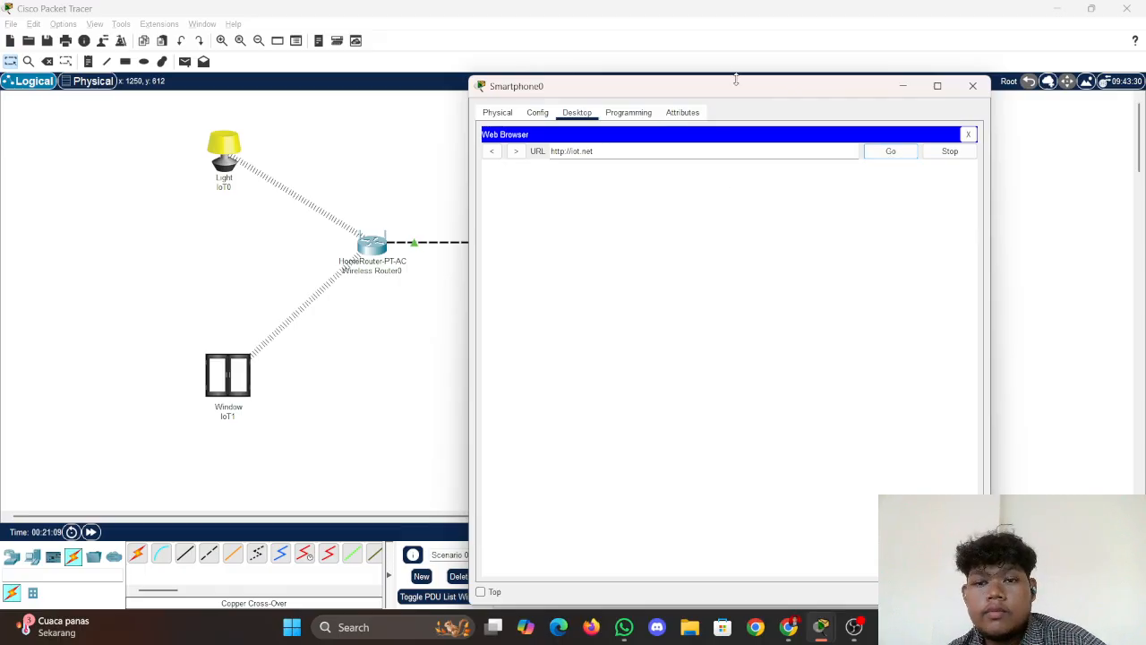
Load the registration server's login page from 192.168.1.2 in Smartphone0's web browser
left_click_drag(903, 78, 887, 137)
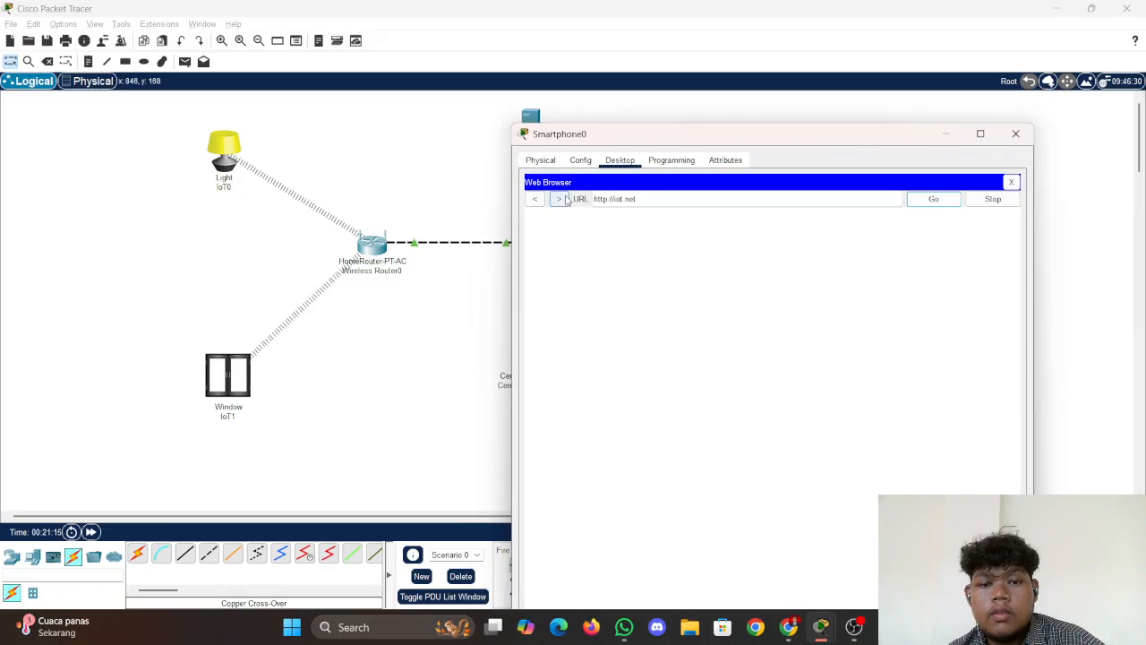
left_click(658, 205)
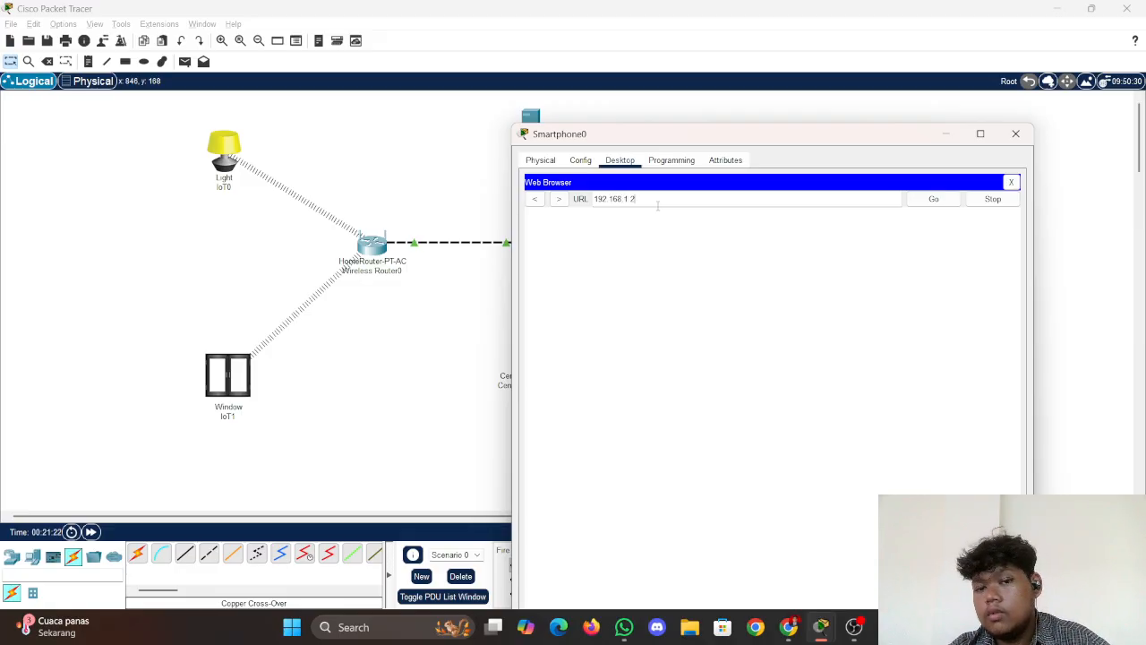
left_click(934, 199)
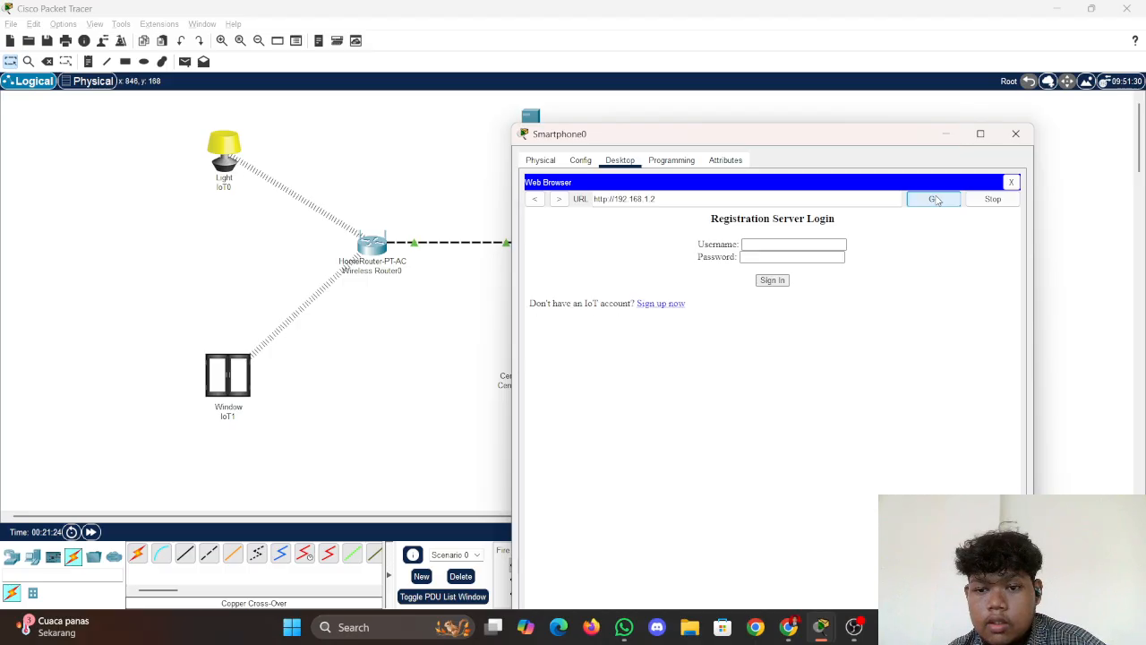
left_click_drag(655, 199, 608, 202)
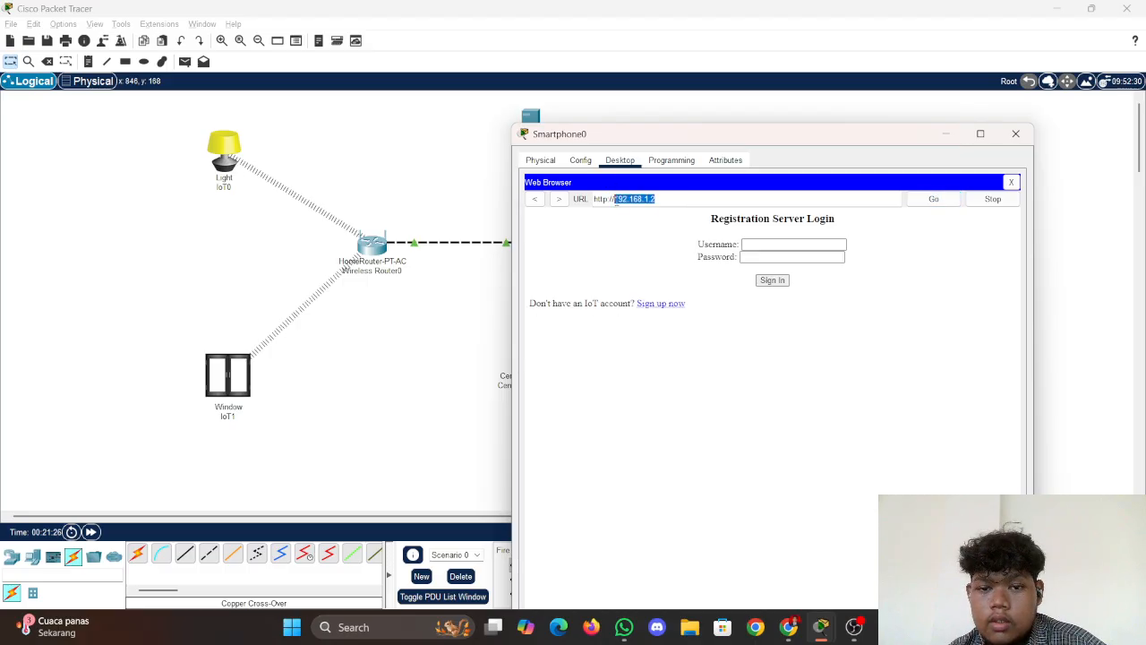
key("BackSpace")
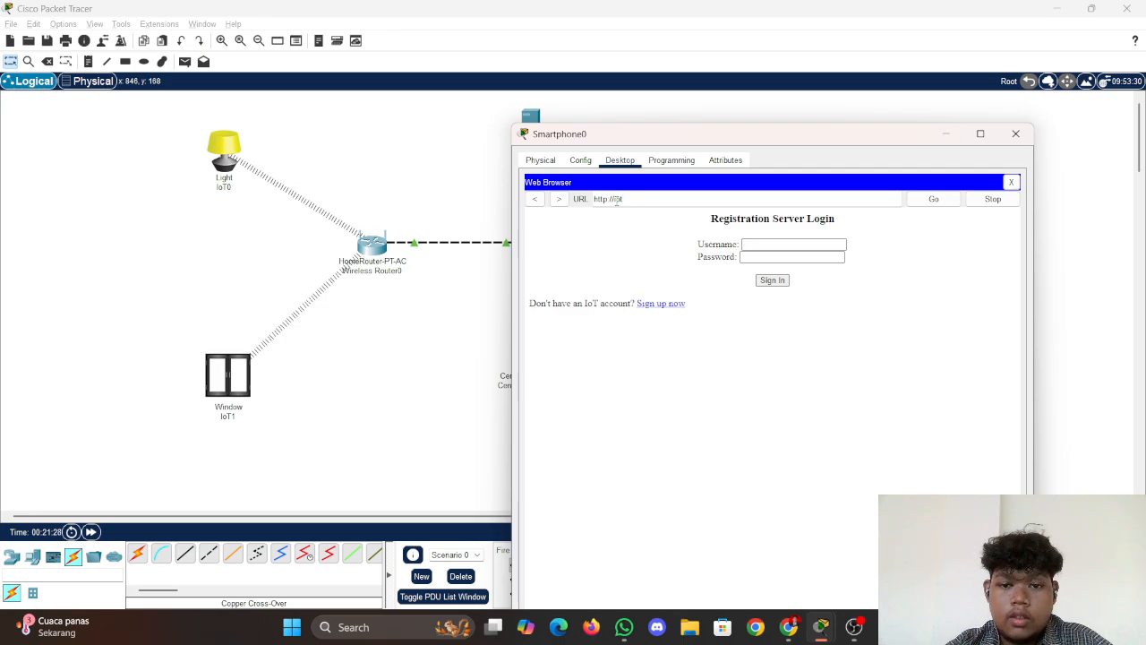
type("iot.net")
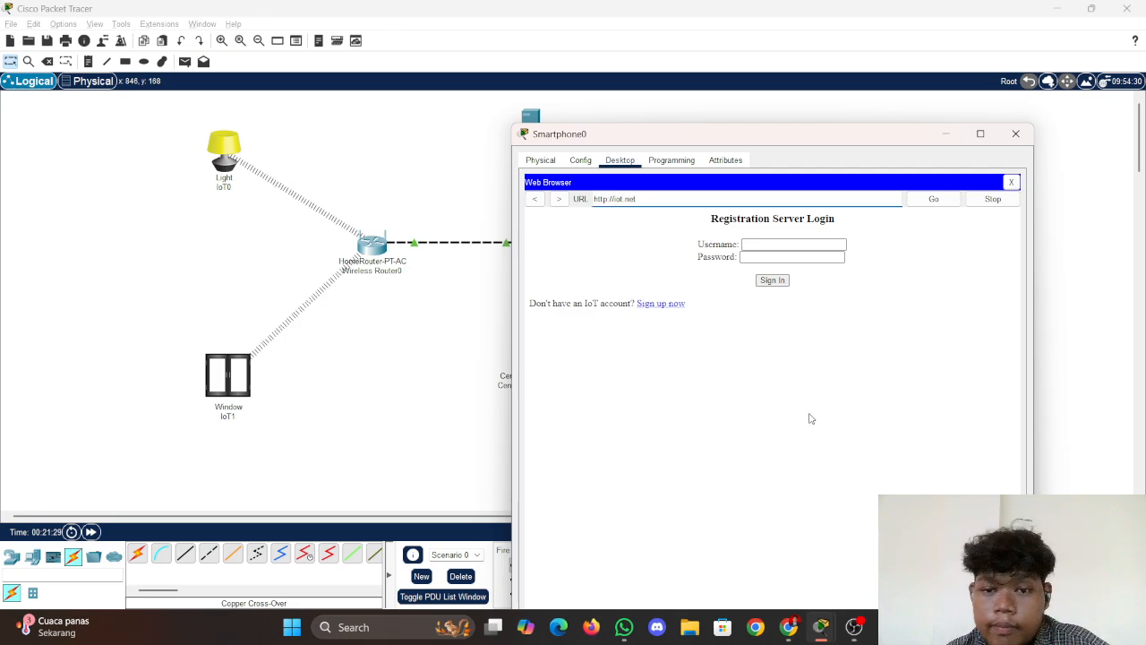
left_click(939, 201)
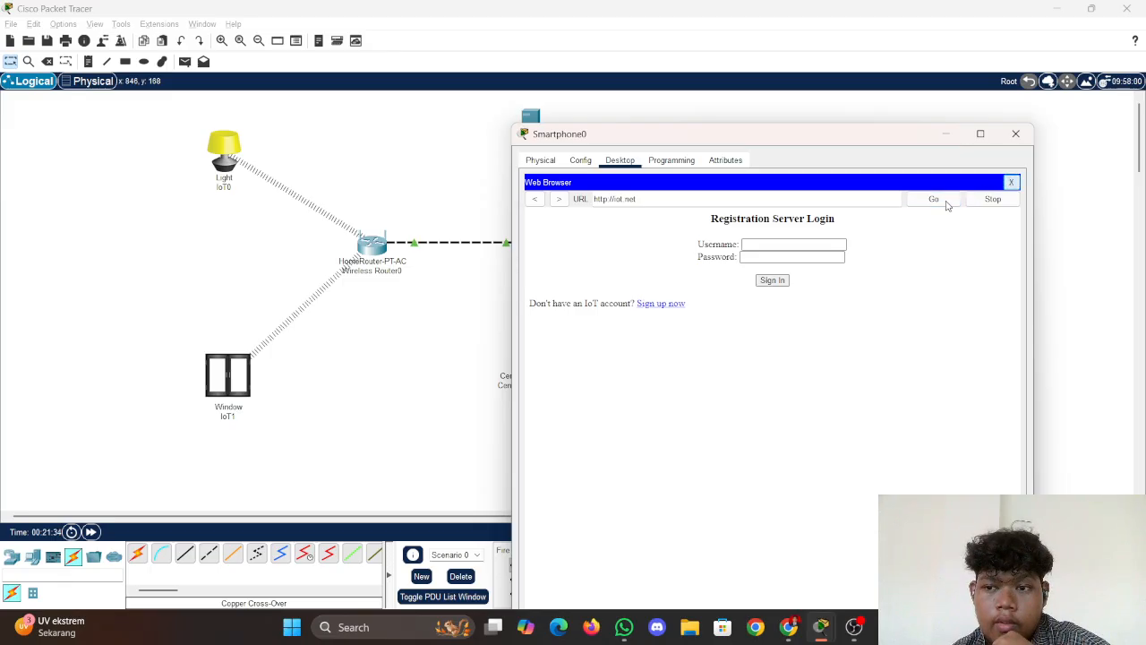
left_click(1010, 181)
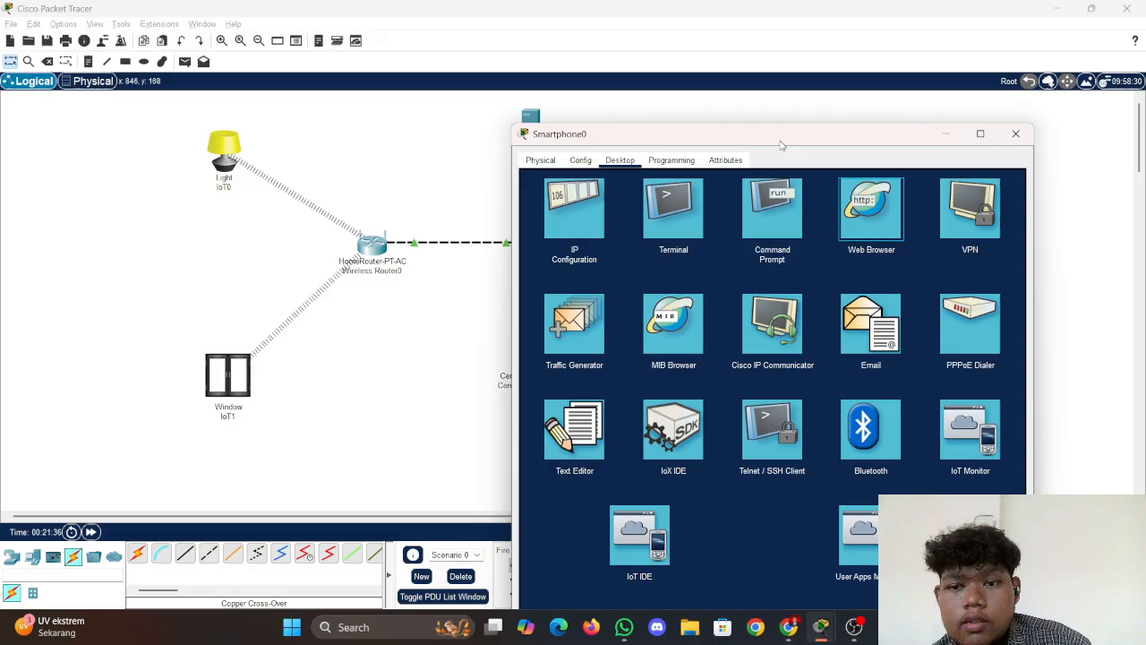
Reopen Smartphone0's web browser with a fresh page and try to load iot.net again
mouse_move(781, 145)
left_mouse_down()
mouse_move(722, 140)
mouse_move(785, 140)
mouse_move(802, 123)
mouse_move(781, 124)
left_mouse_up()
left_click(872, 194)
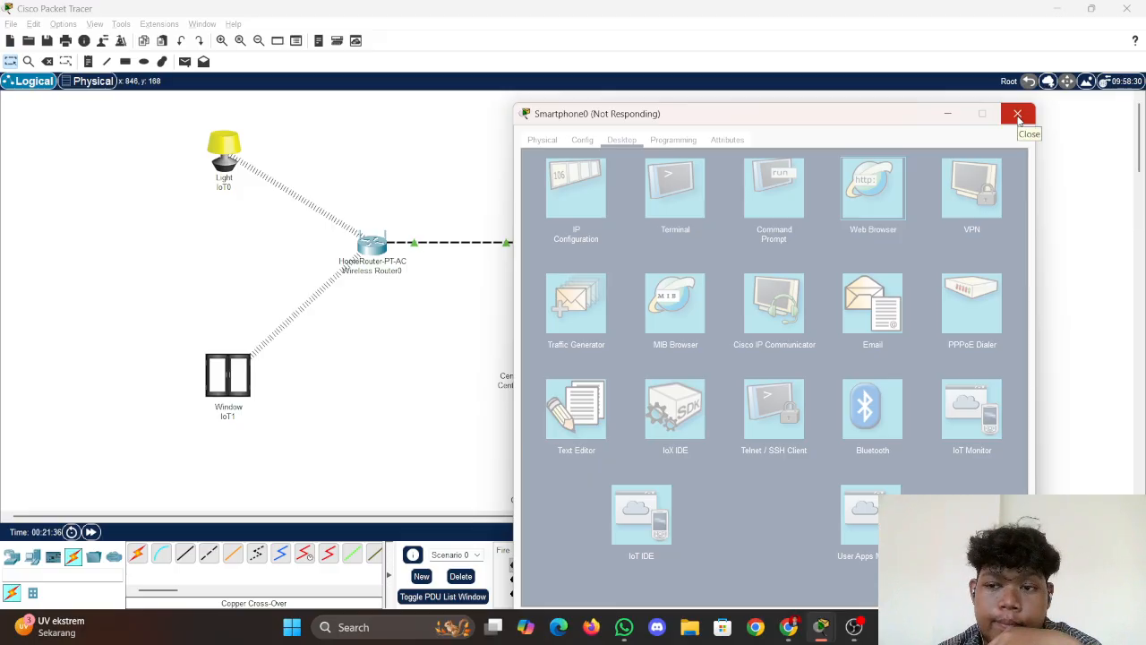
left_click(1018, 116)
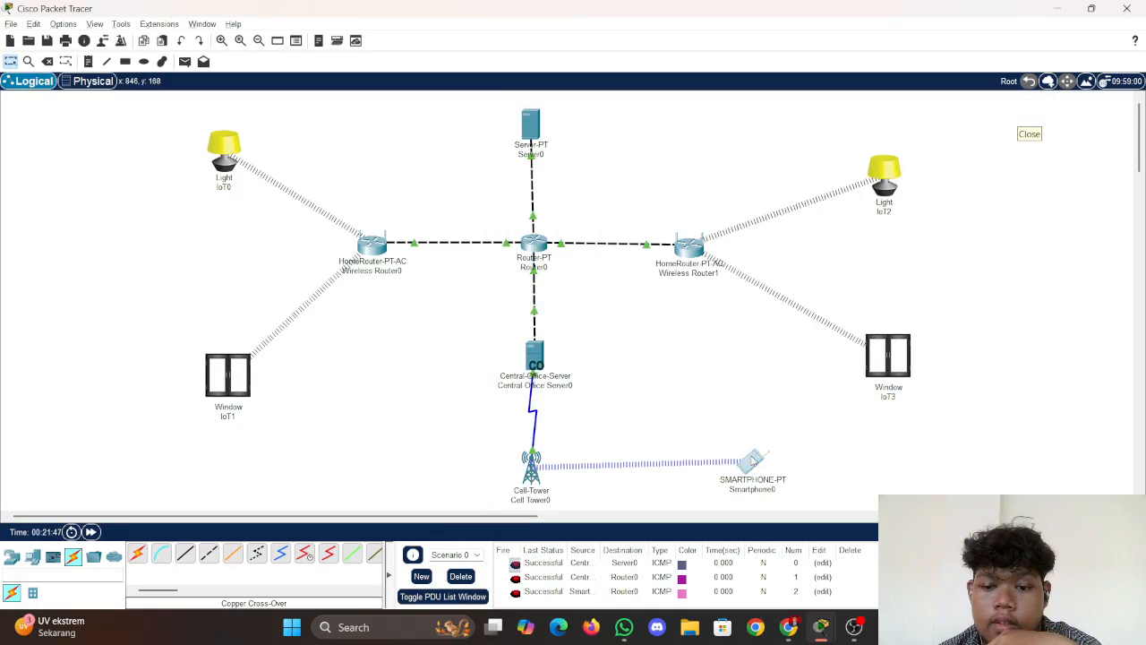
left_click(752, 460)
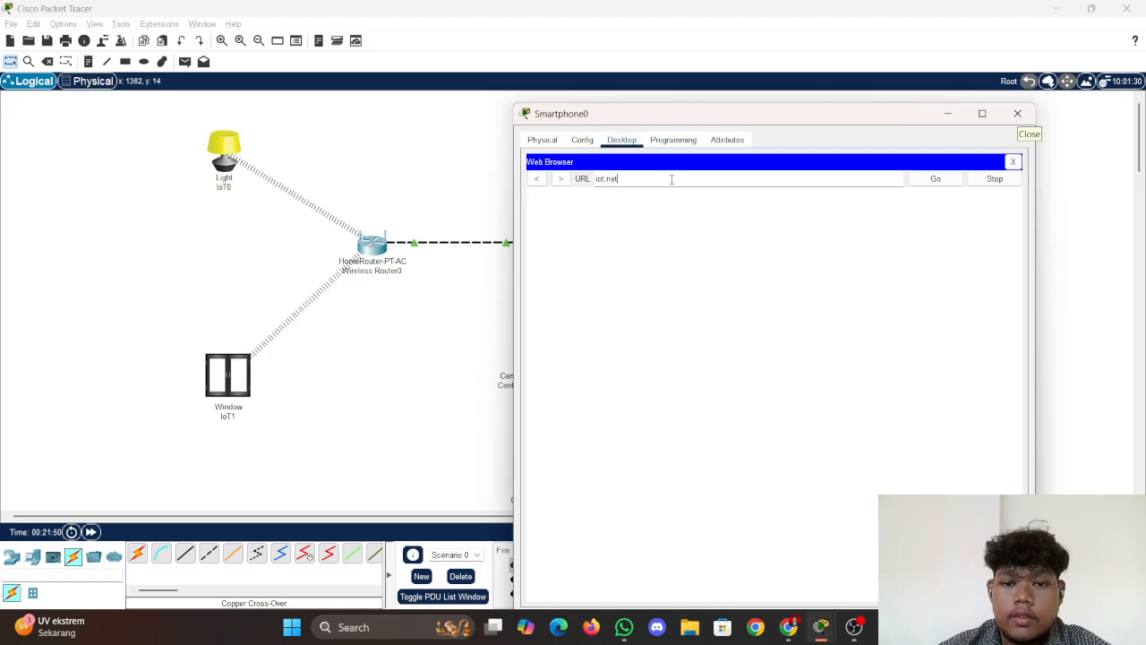
left_click(930, 181)
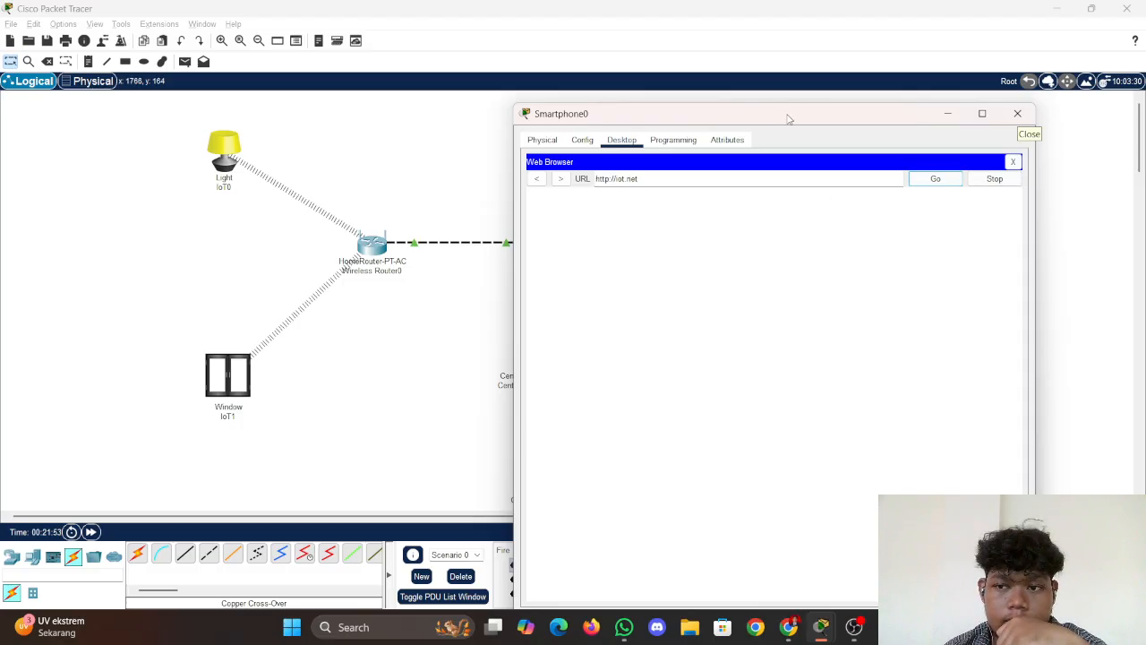
left_click_drag(790, 116, 834, 254)
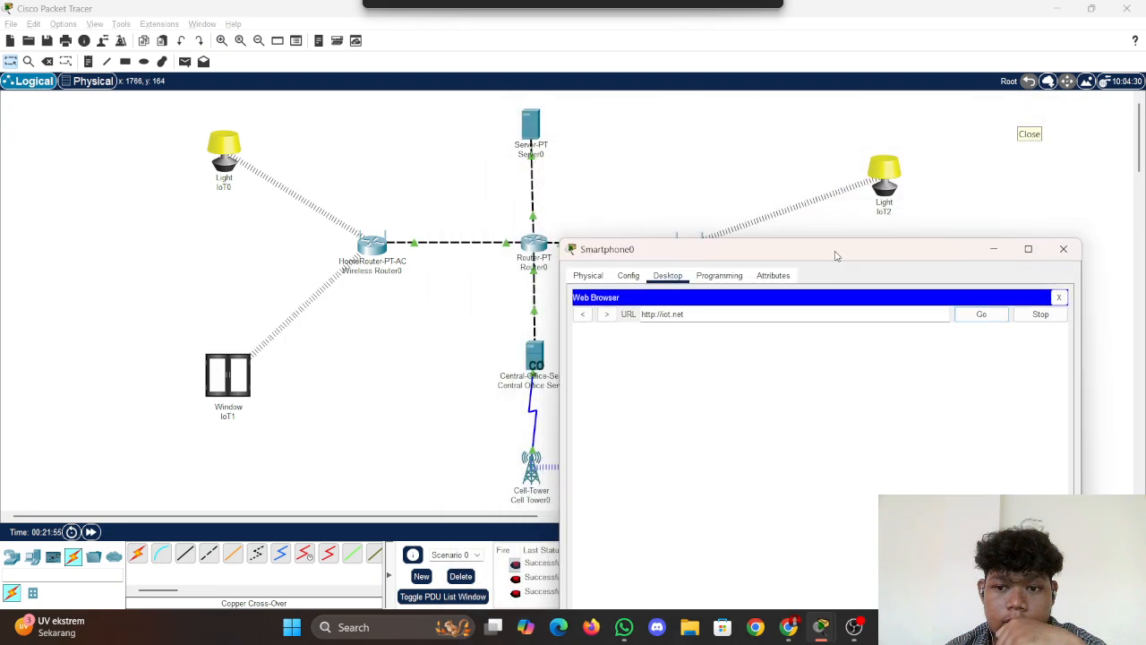
left_click_drag(722, 248, 739, 145)
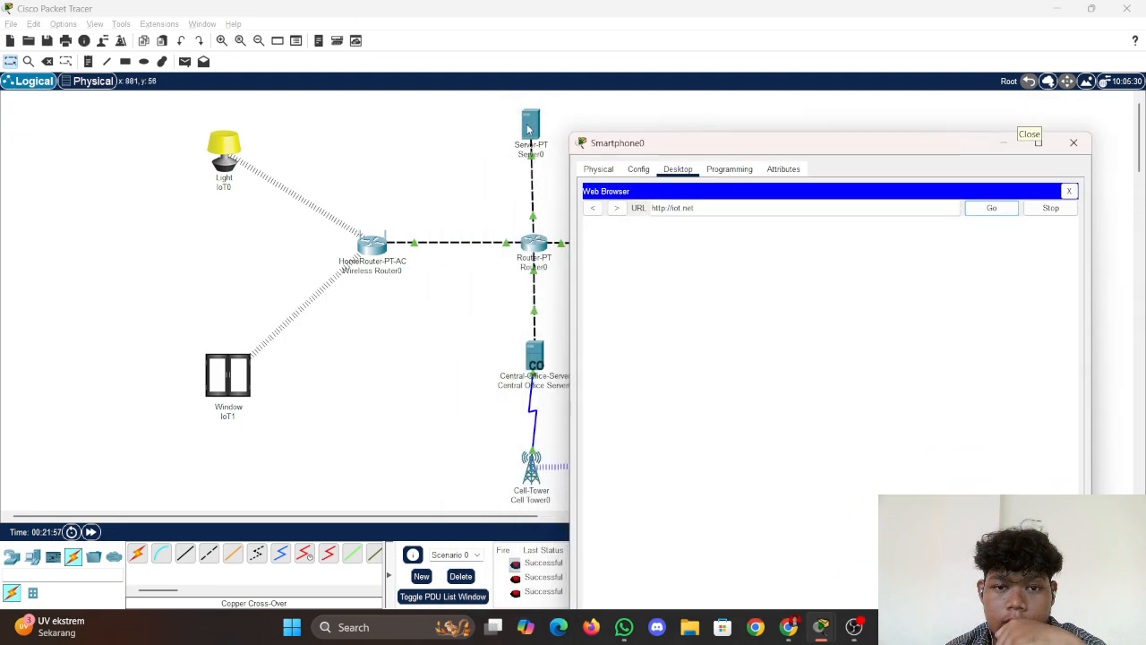
left_click(1068, 136)
left_click(531, 125)
left_click(833, 90)
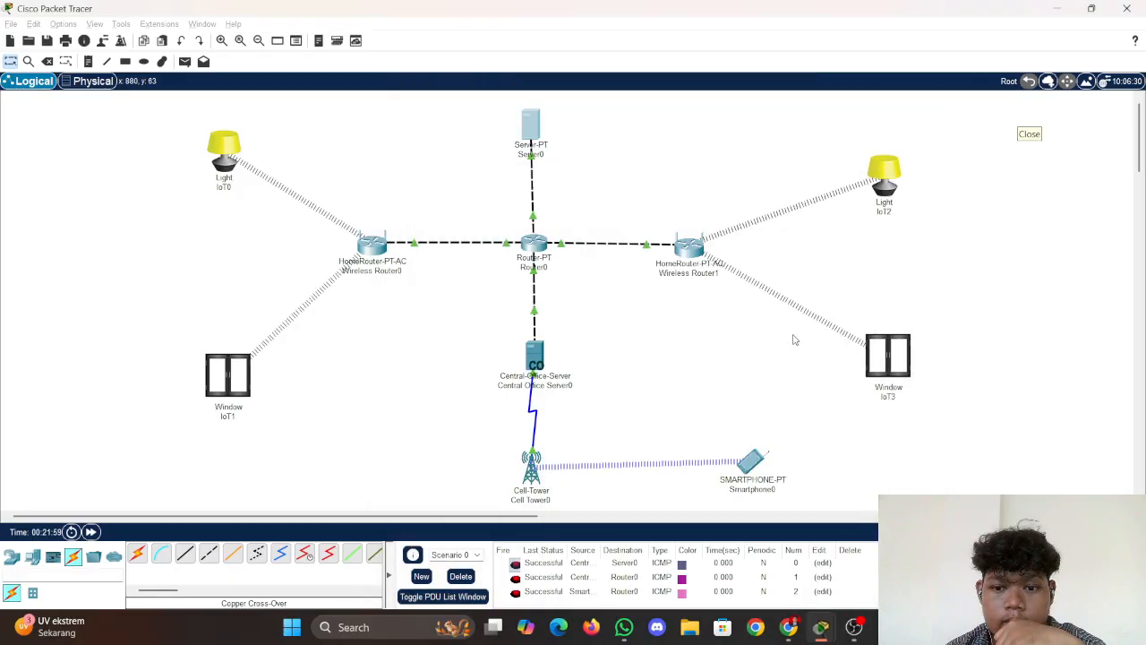
left_click(750, 468)
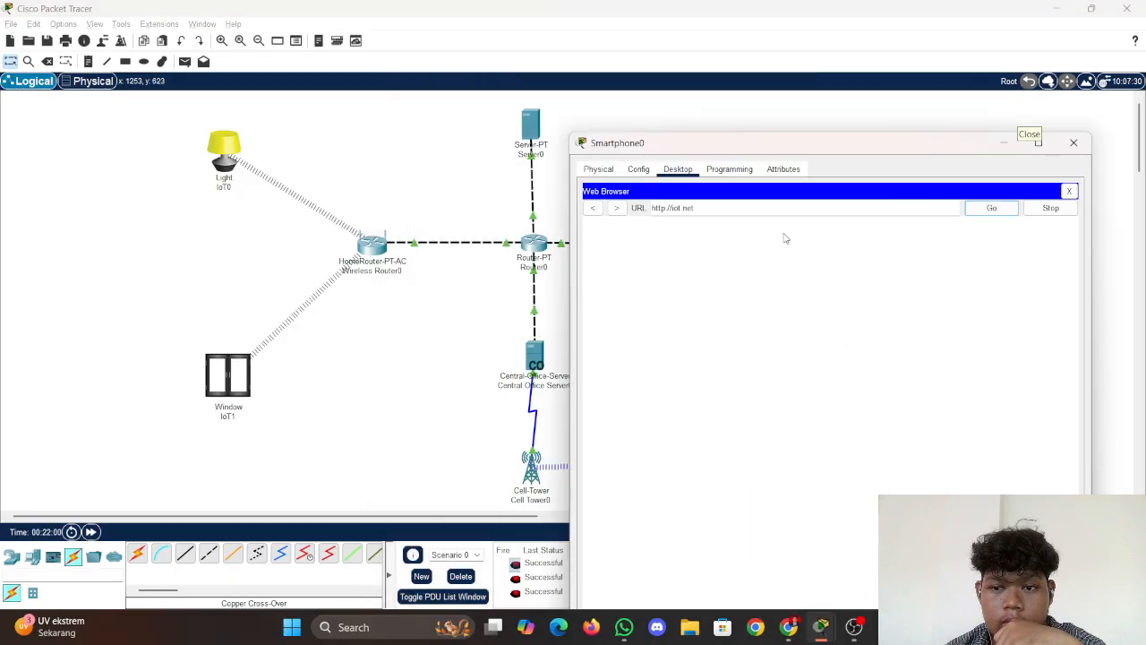
left_click(992, 208)
left_click(1073, 142)
Turn on the DNS service on Server0 and close the server's window
left_click(531, 128)
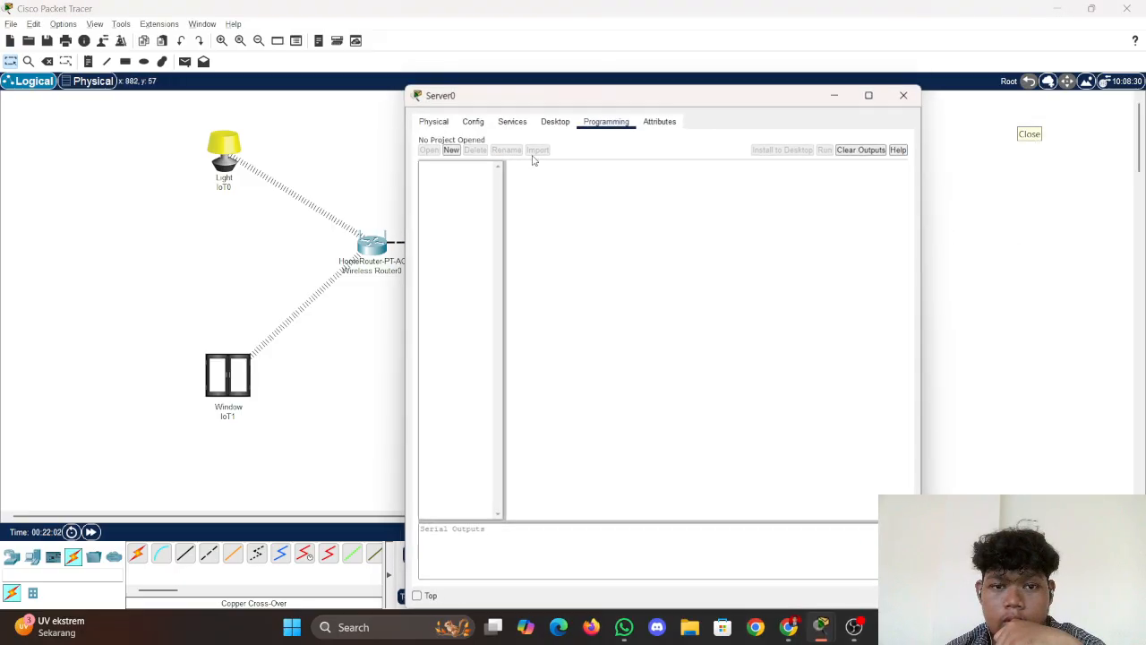
left_click(471, 117)
left_click(509, 116)
left_click(453, 204)
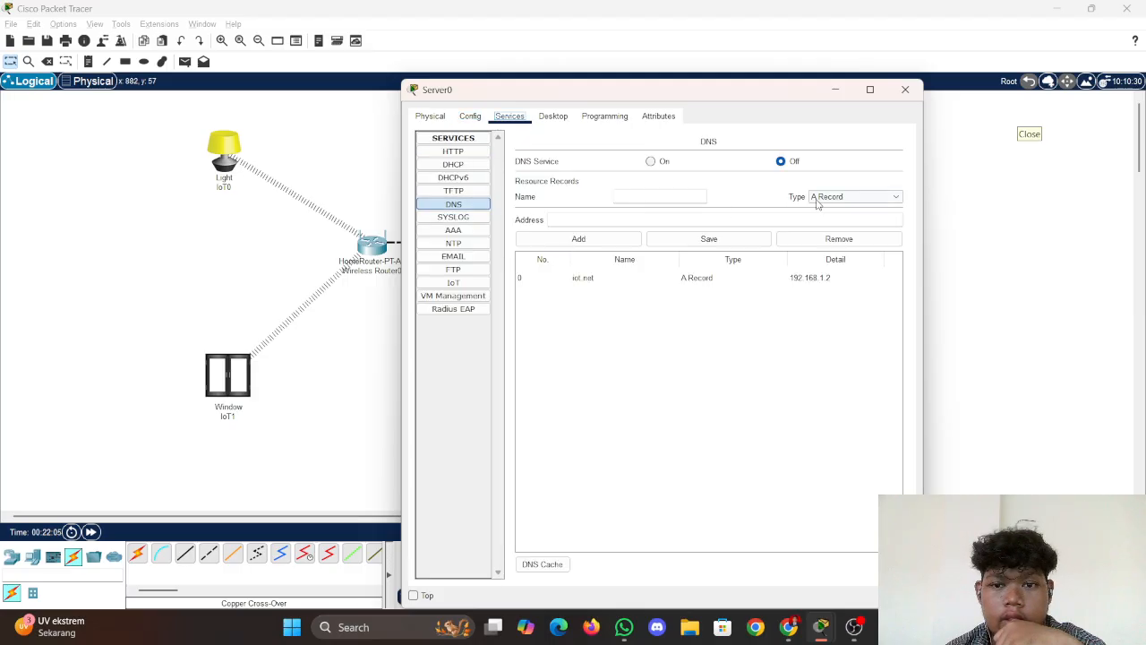
left_click(651, 162)
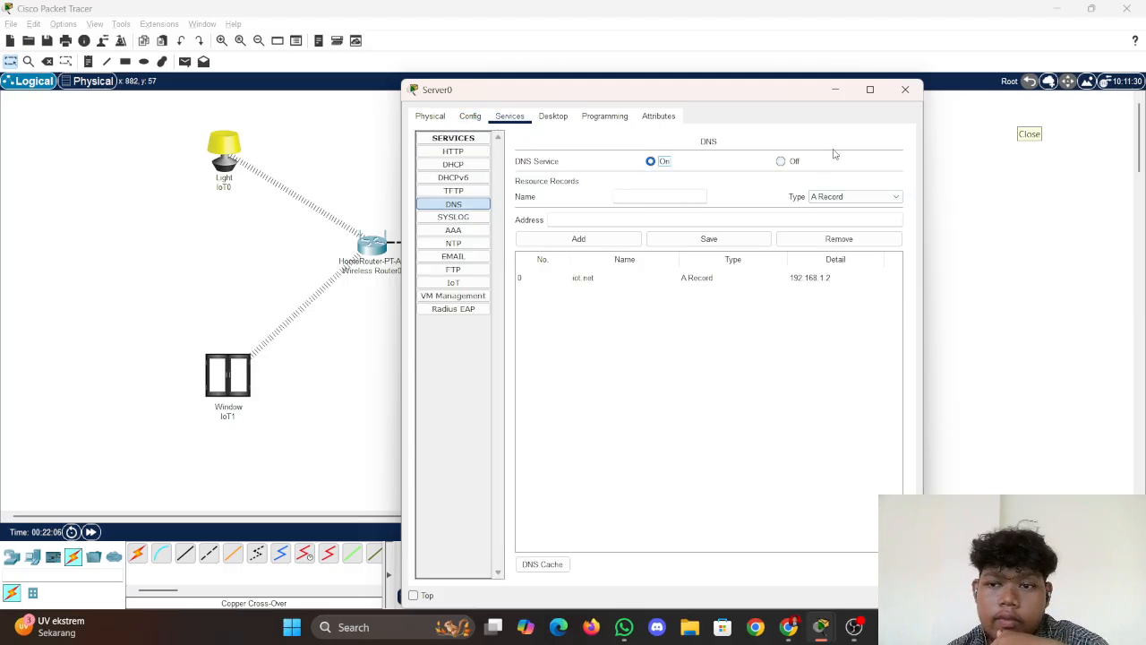
left_click(905, 90)
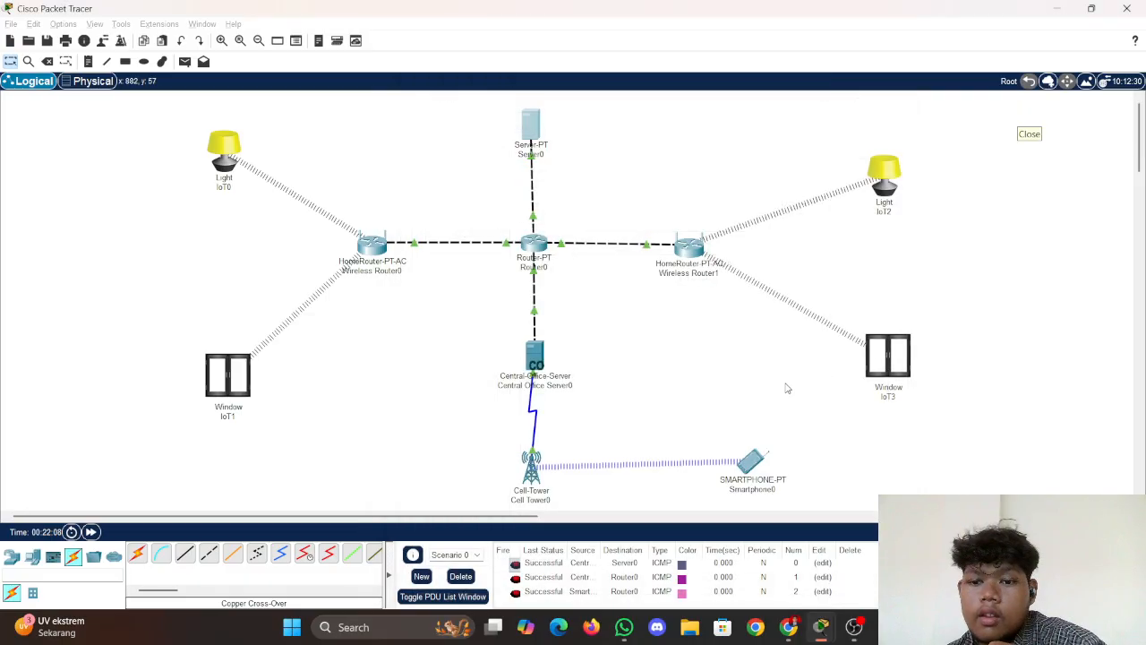
left_click(760, 462)
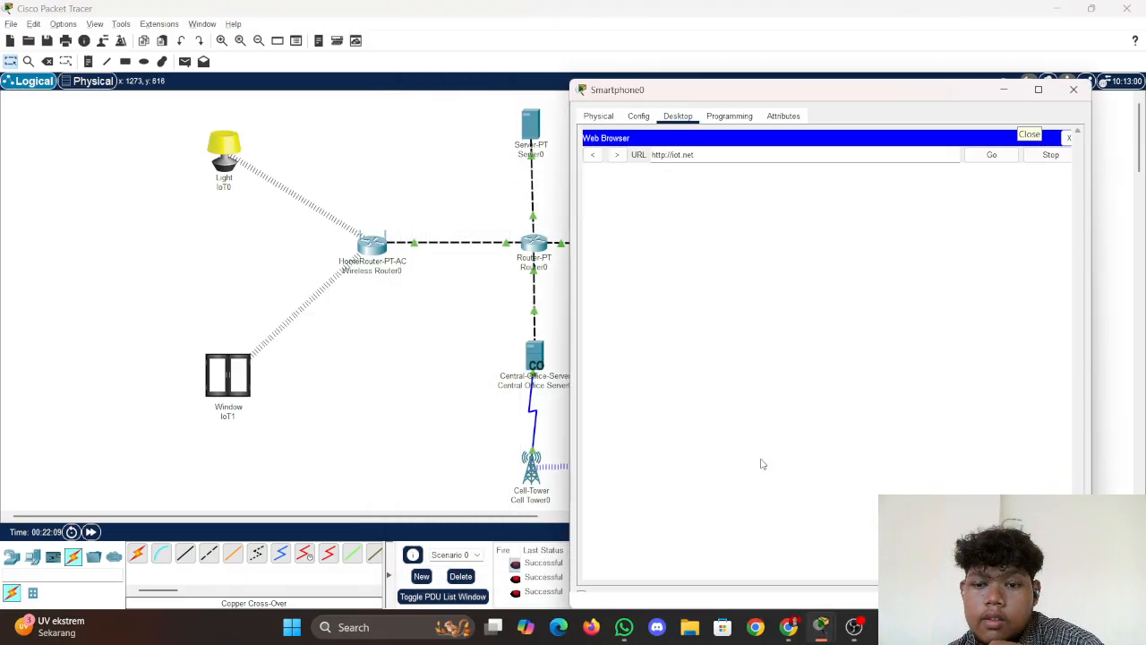
left_click(979, 163)
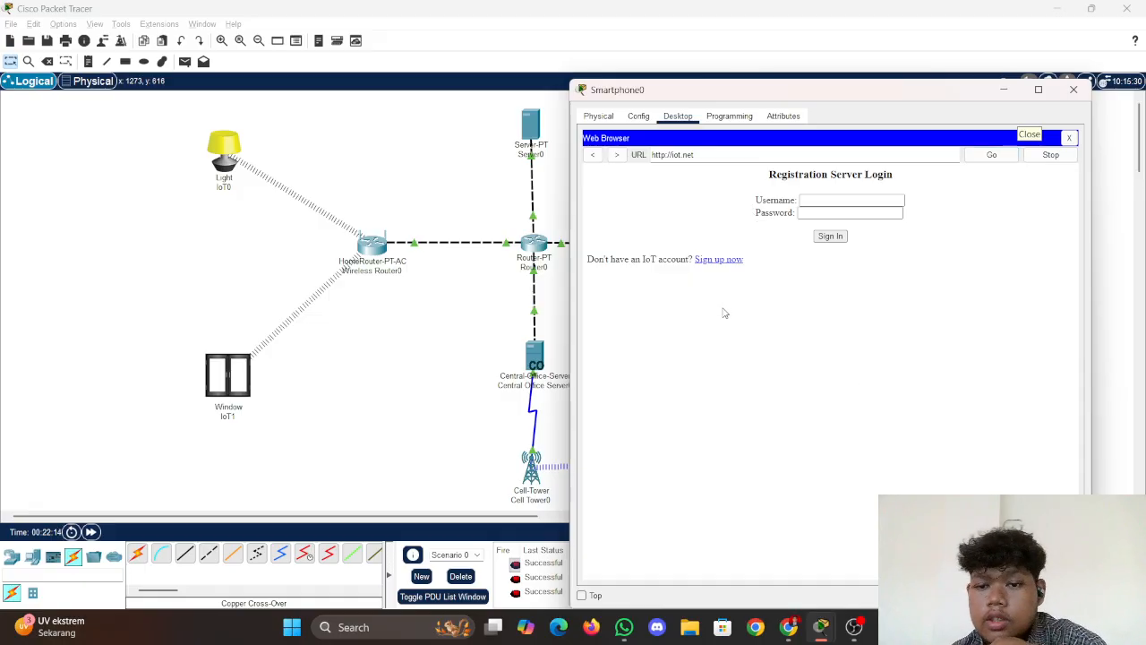
left_click(719, 261)
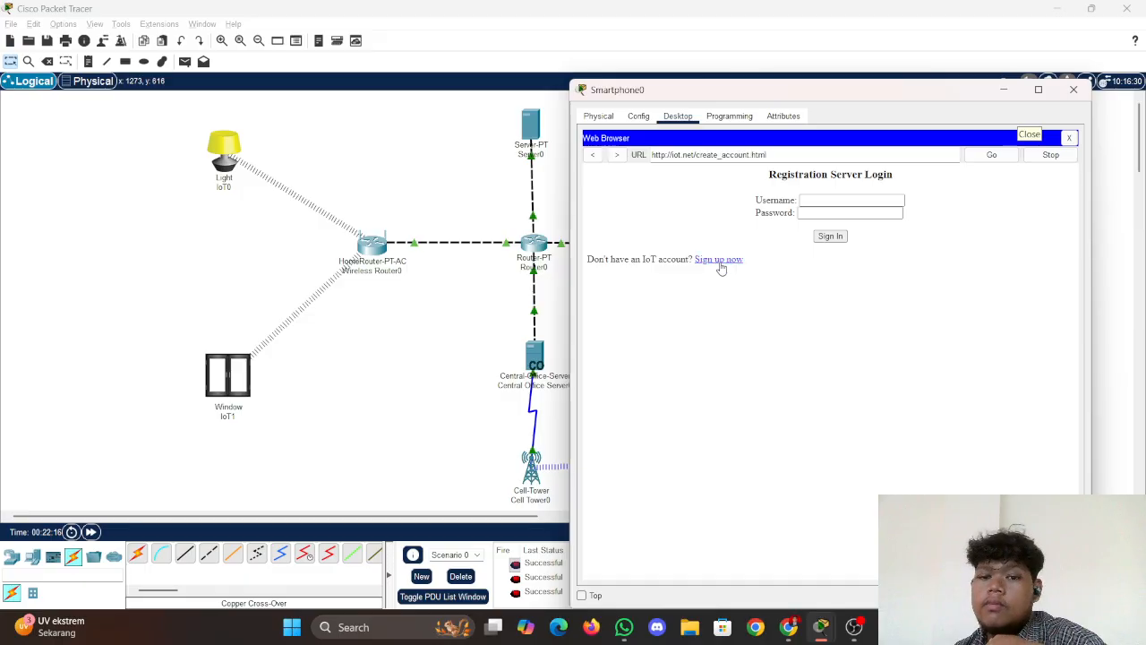
Create a registration server account by entering the username and the account password, and close Smartphone0's window
left_click(851, 199)
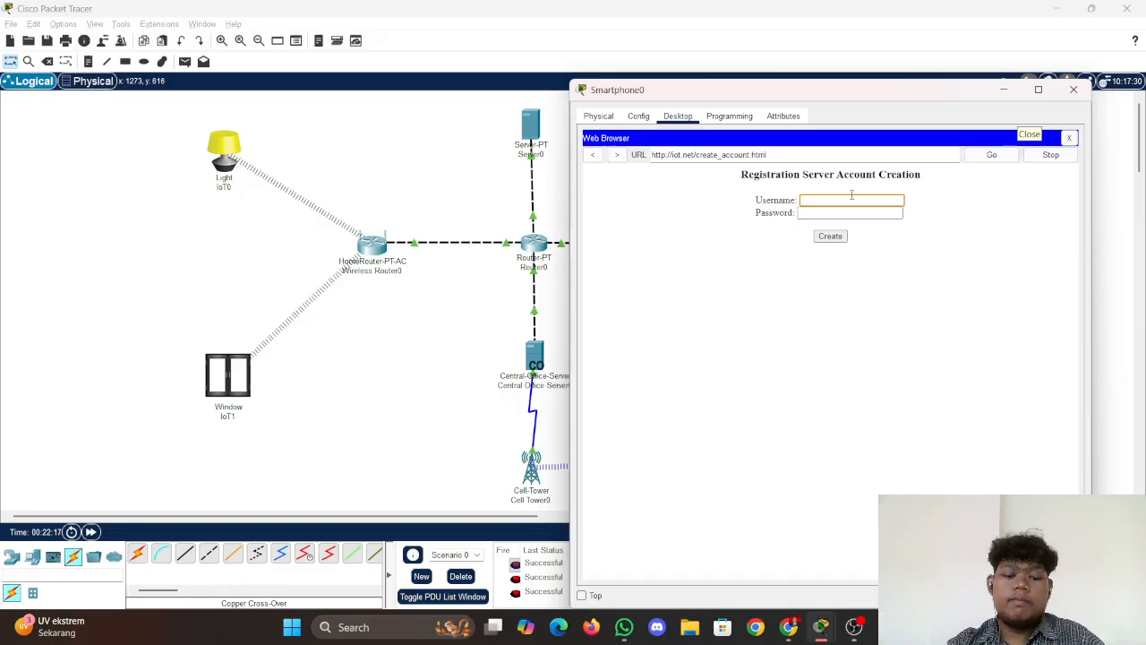
type("iot")
left_click(823, 215)
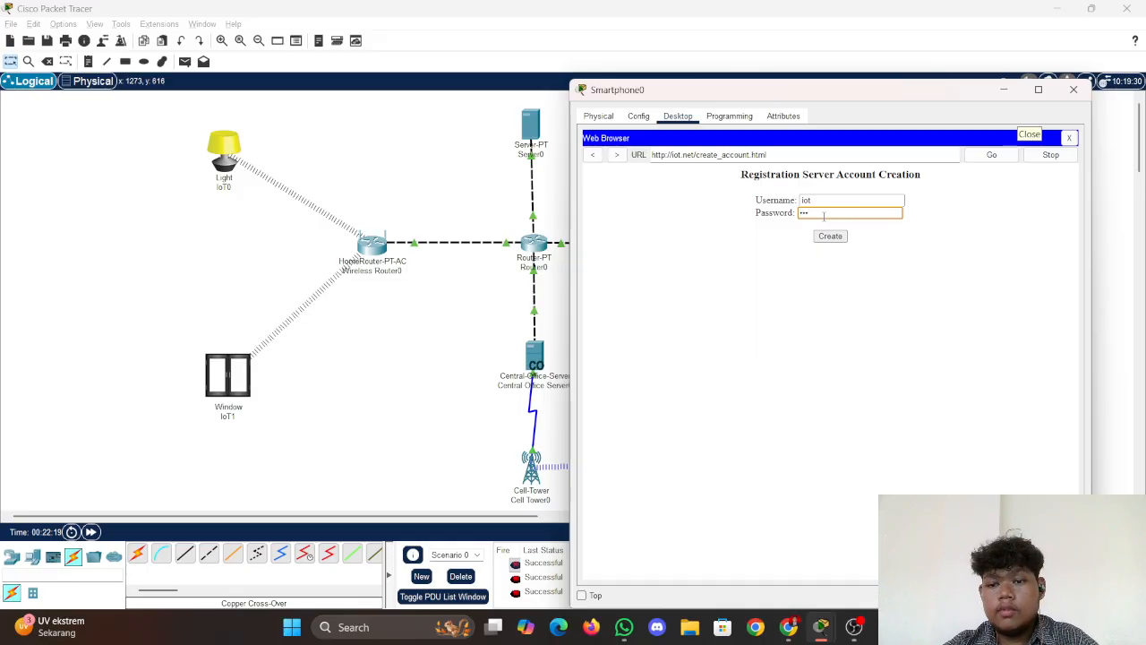
left_click_drag(820, 200, 779, 202)
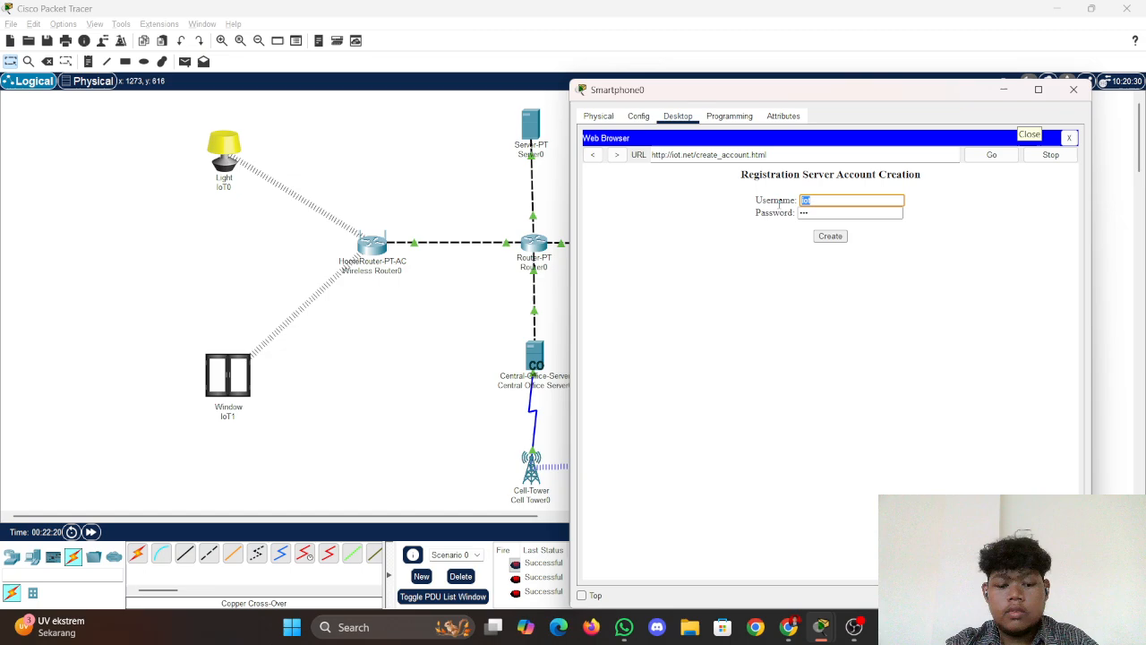
type("baimm")
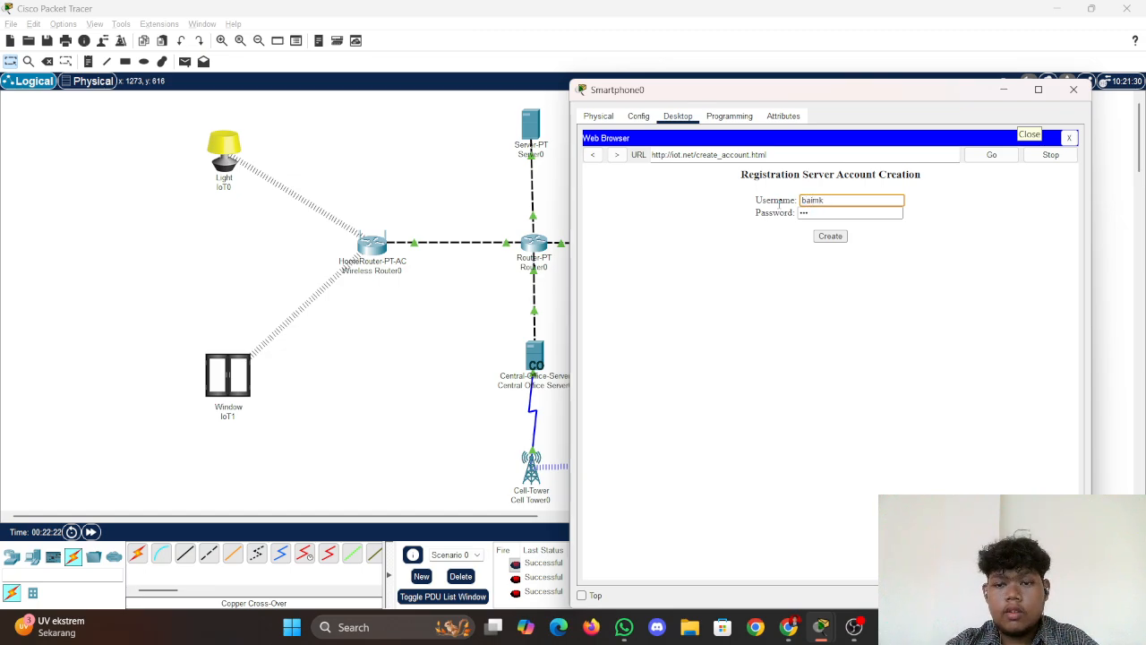
left_click(831, 238)
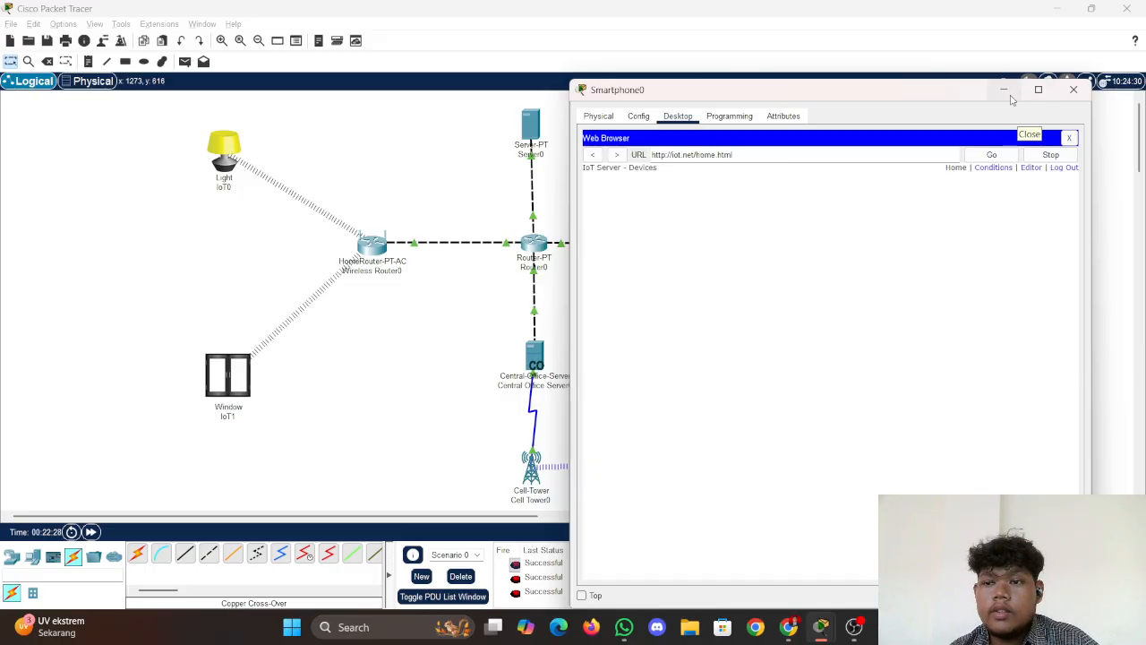
left_click_drag(949, 90, 966, 72)
left_click(1029, 79)
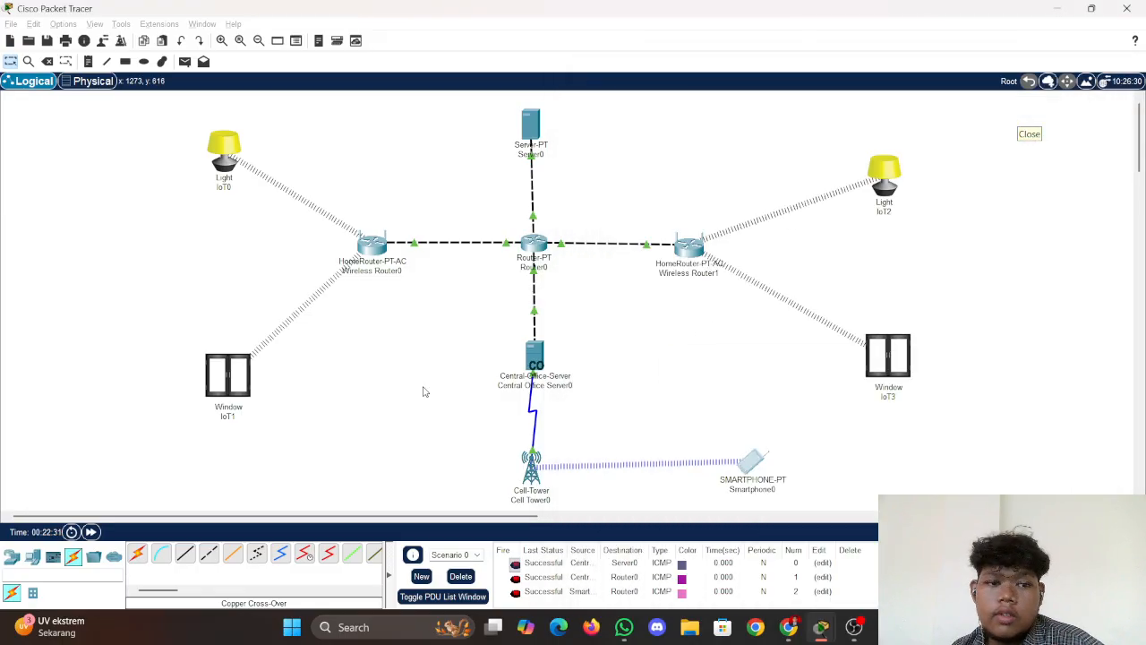
Connect light IoT0 to the remote IoT server iot.net with the account's username and password
left_click(225, 166)
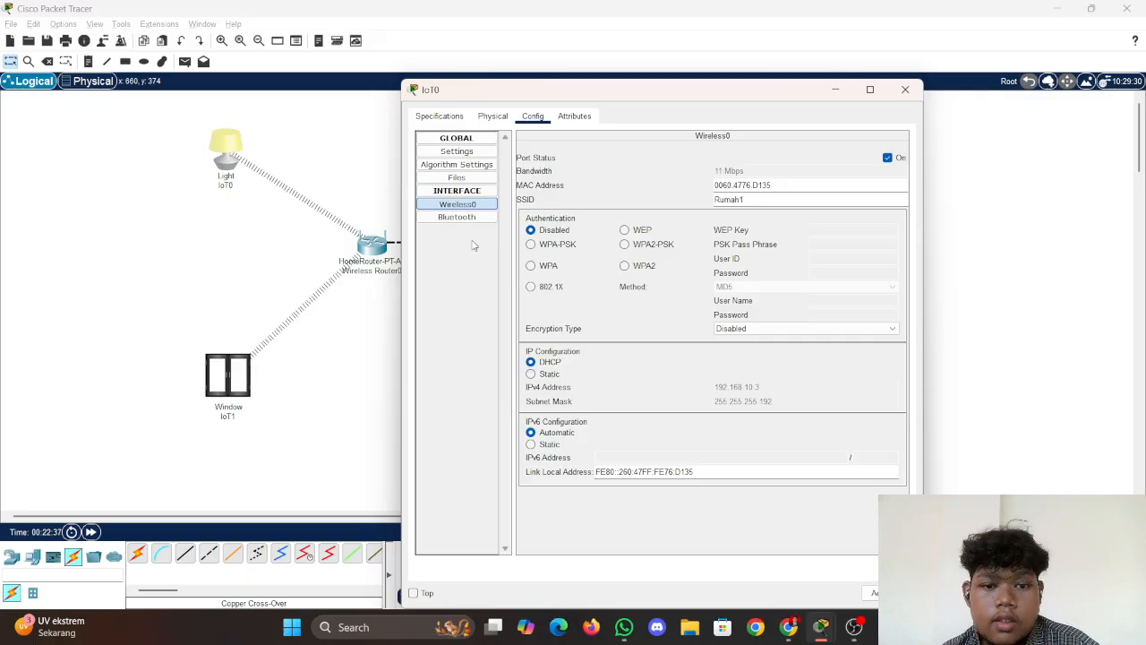
left_click(457, 152)
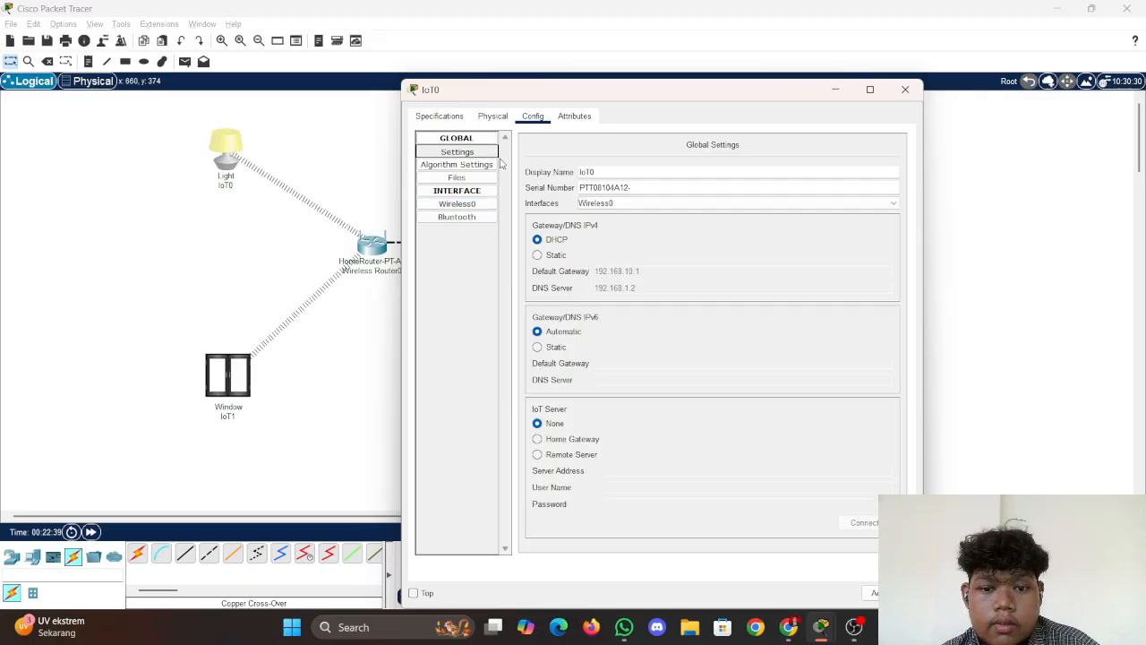
left_click(553, 454)
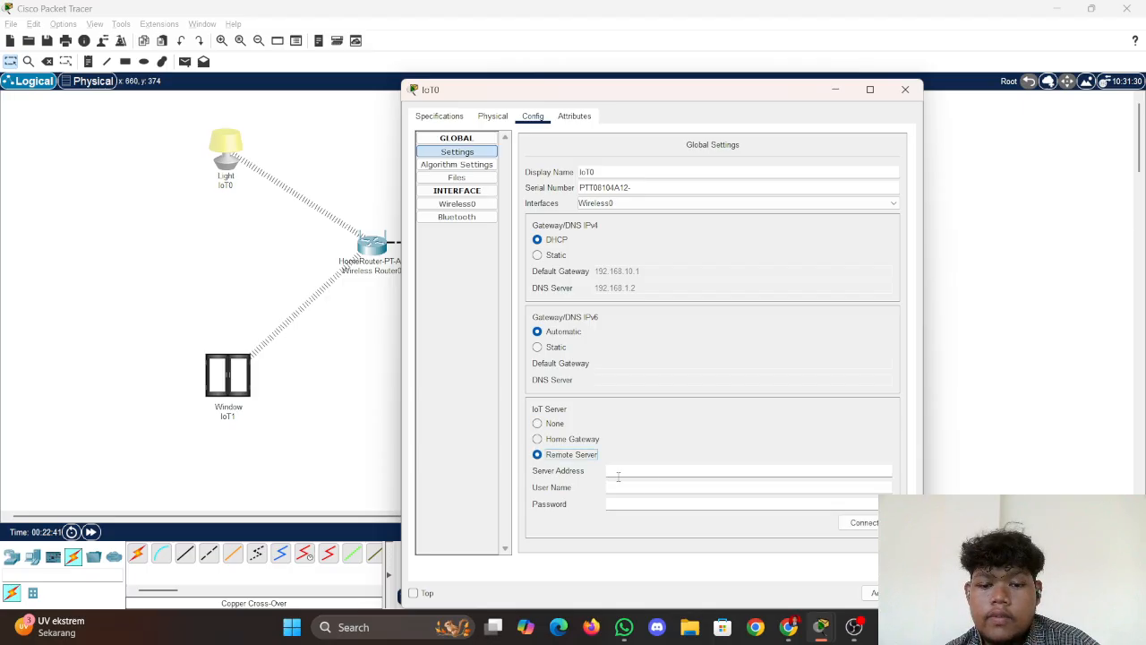
left_click(622, 471)
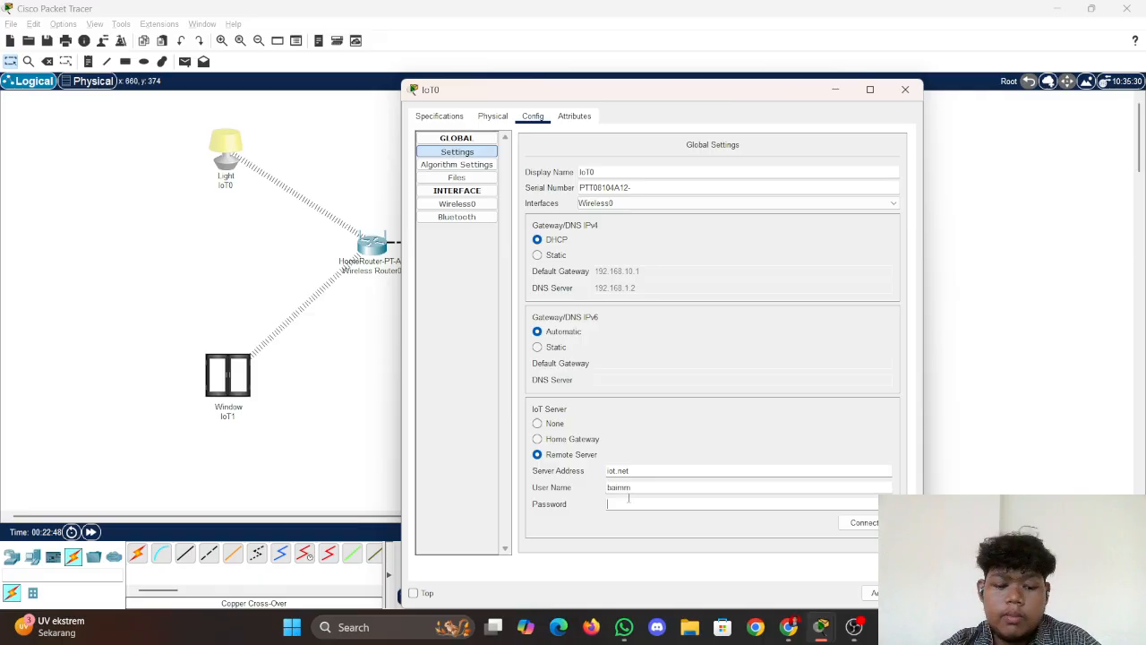
left_click(857, 523)
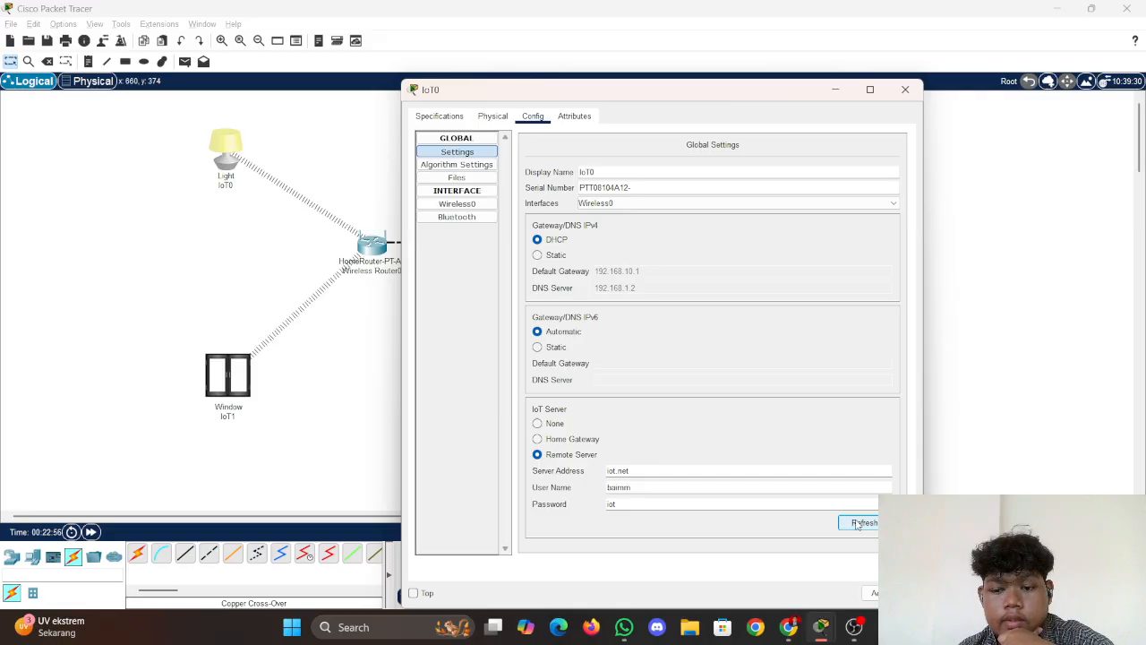
left_click(349, 444)
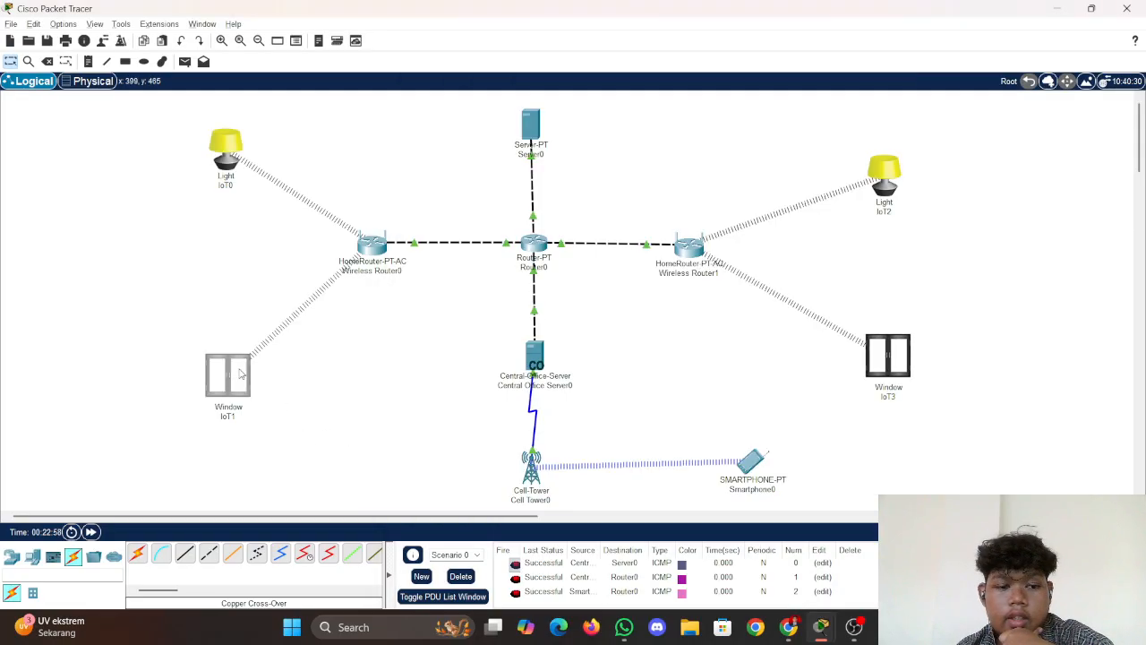
Register window IoT1 on the remote IoT server iot.net with the account's username and password
left_click(240, 374)
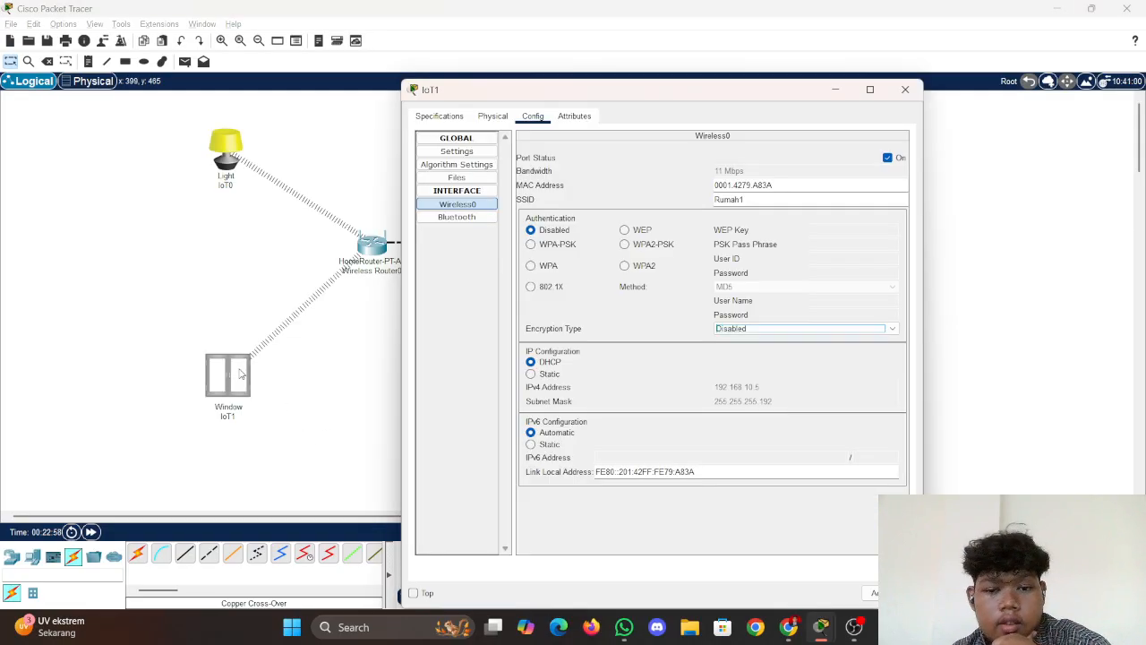
left_click(459, 152)
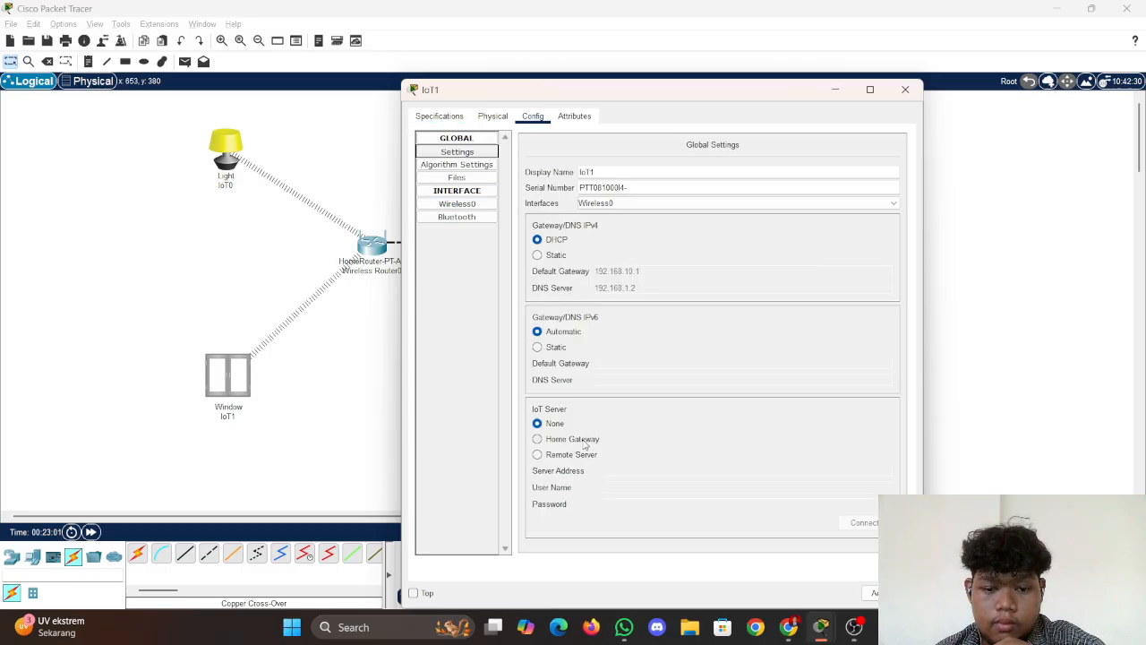
left_click(578, 454)
left_click(630, 470)
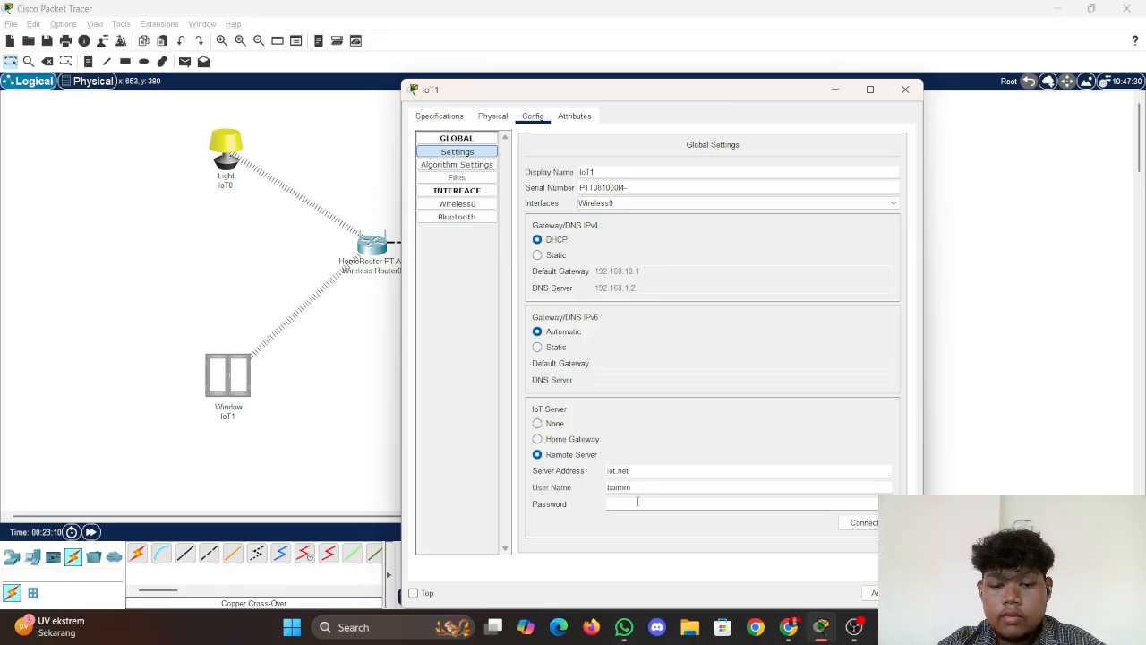
left_click(638, 501)
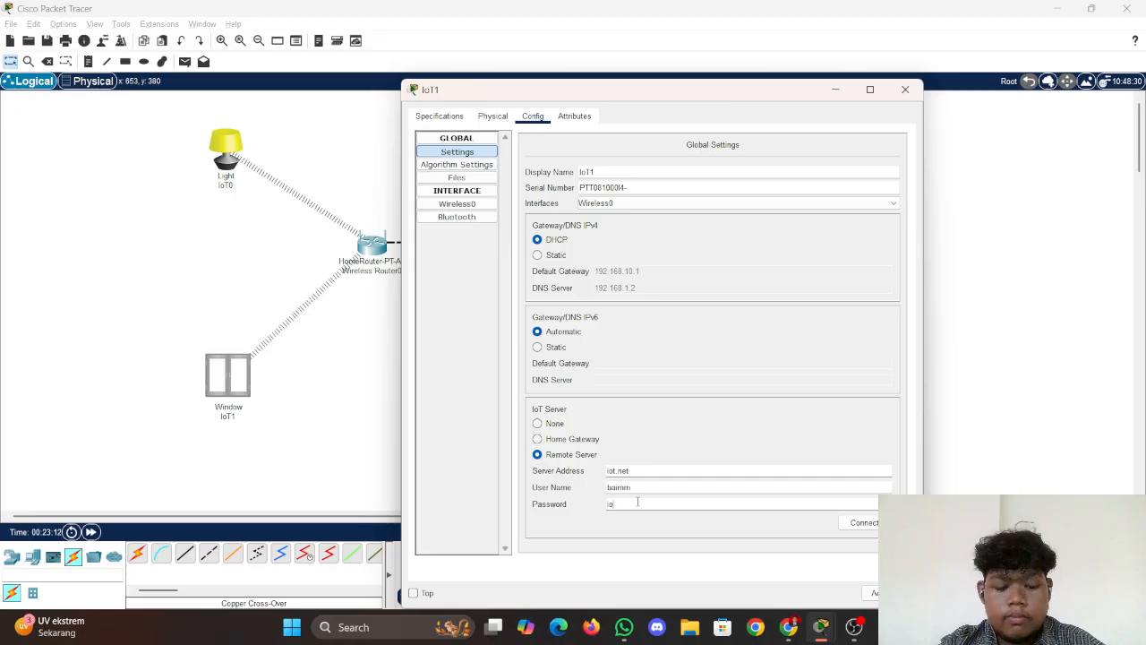
left_click(861, 522)
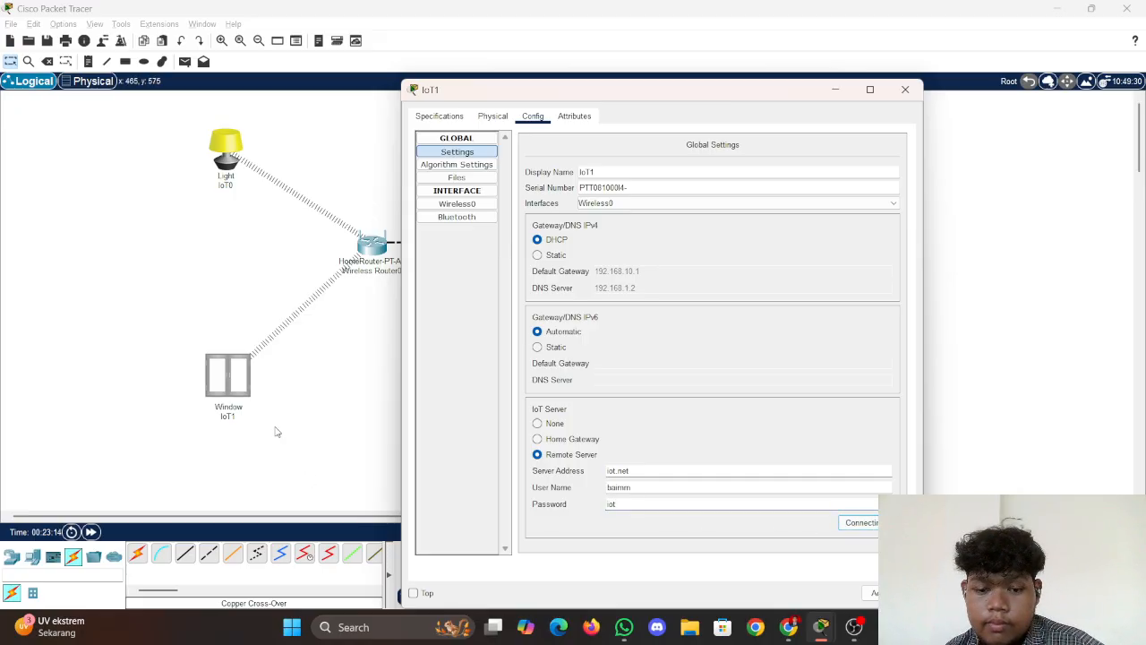
left_click(227, 158)
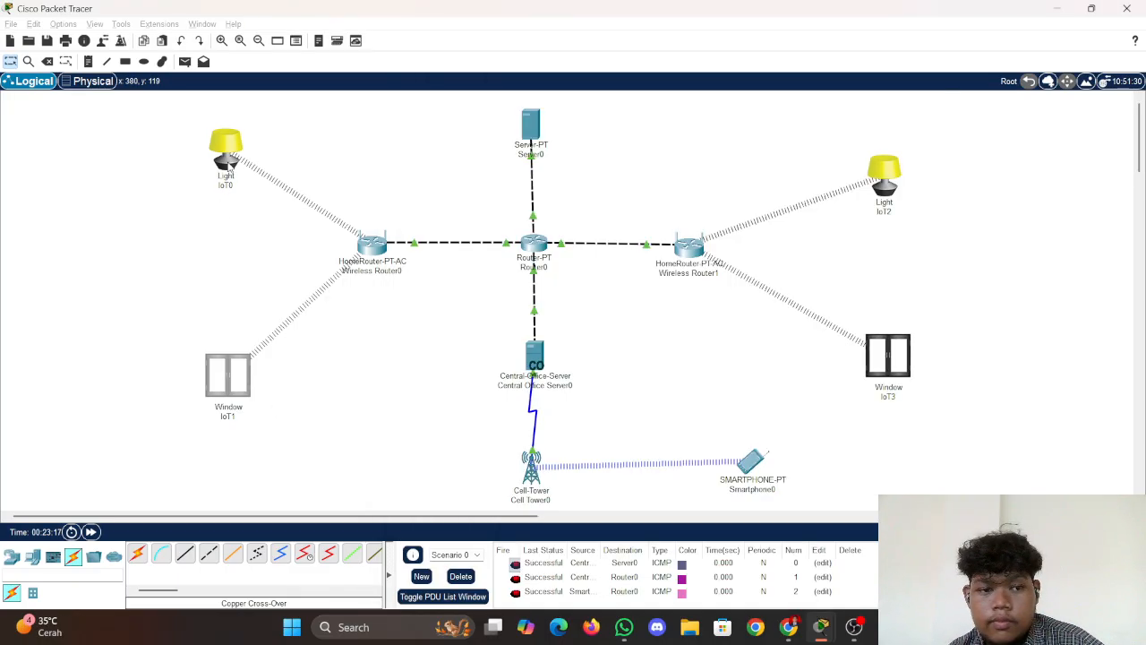
left_click(376, 419)
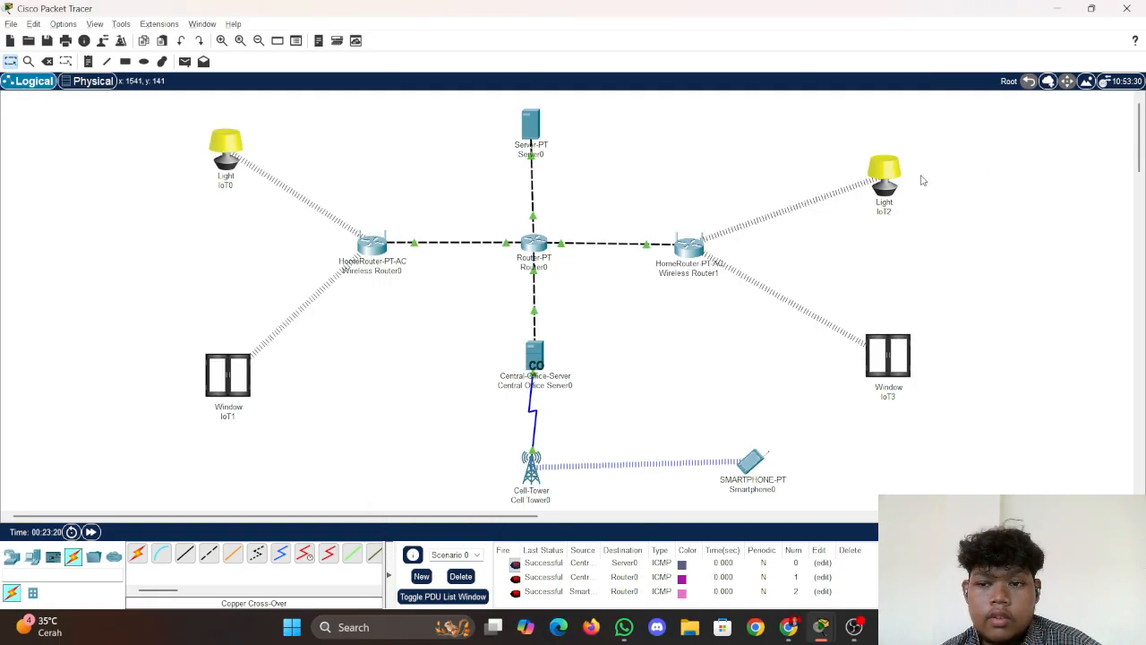
Register light IoT2 on the remote IoT server iot.net with the account's username and password
left_click(885, 191)
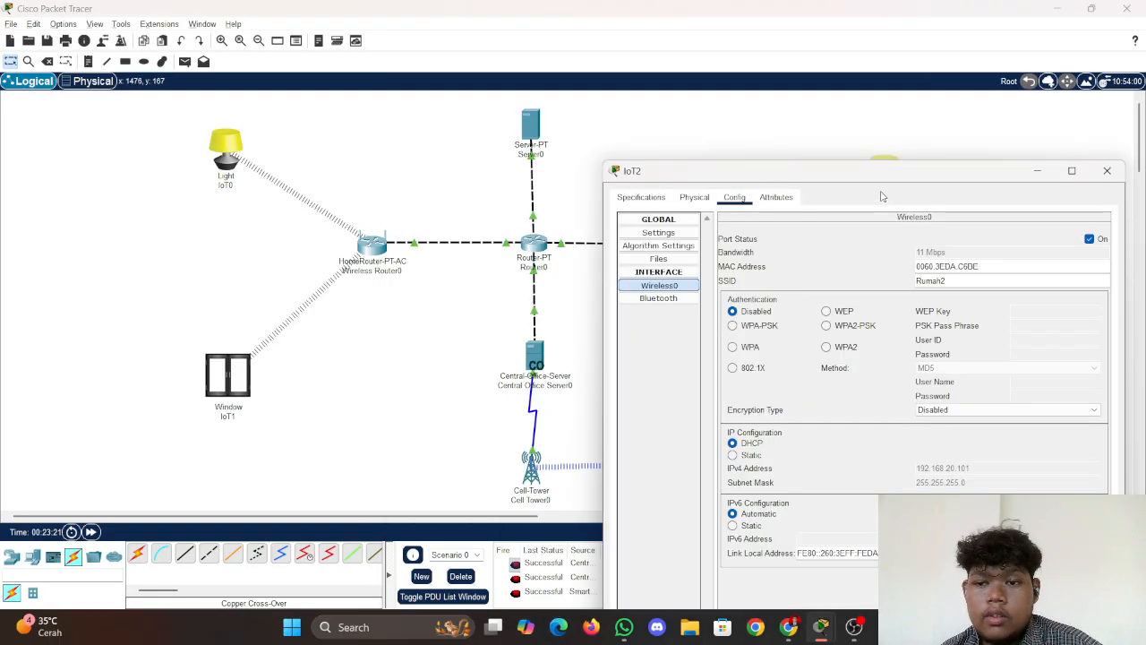
left_click(658, 231)
left_click(764, 535)
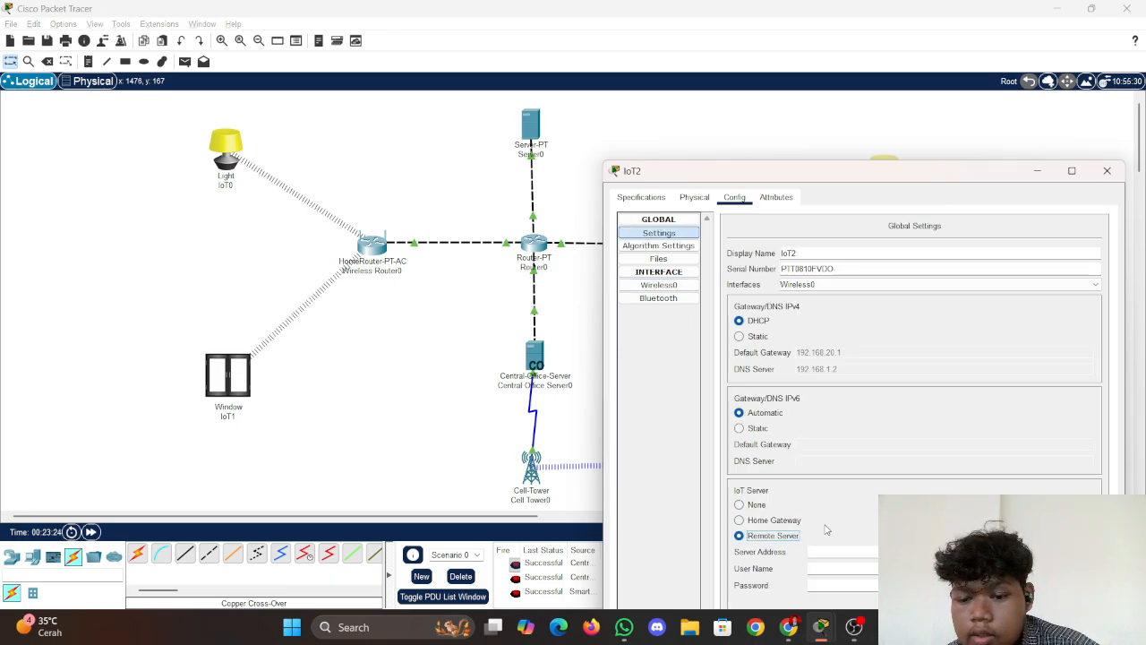
left_click(815, 549)
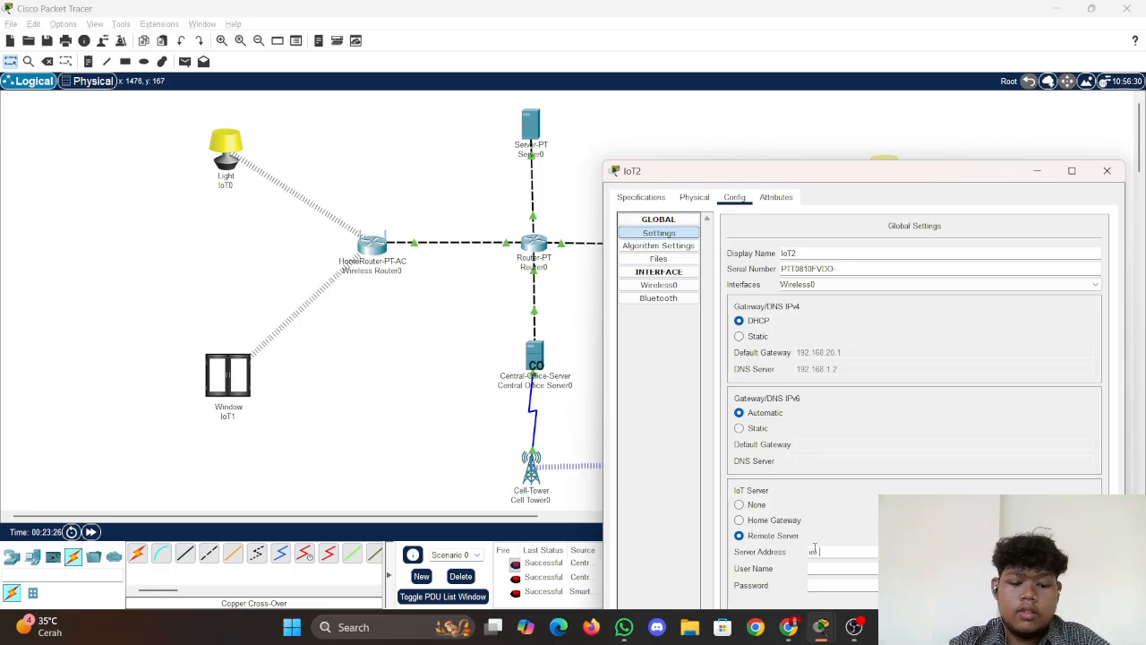
left_click(820, 567)
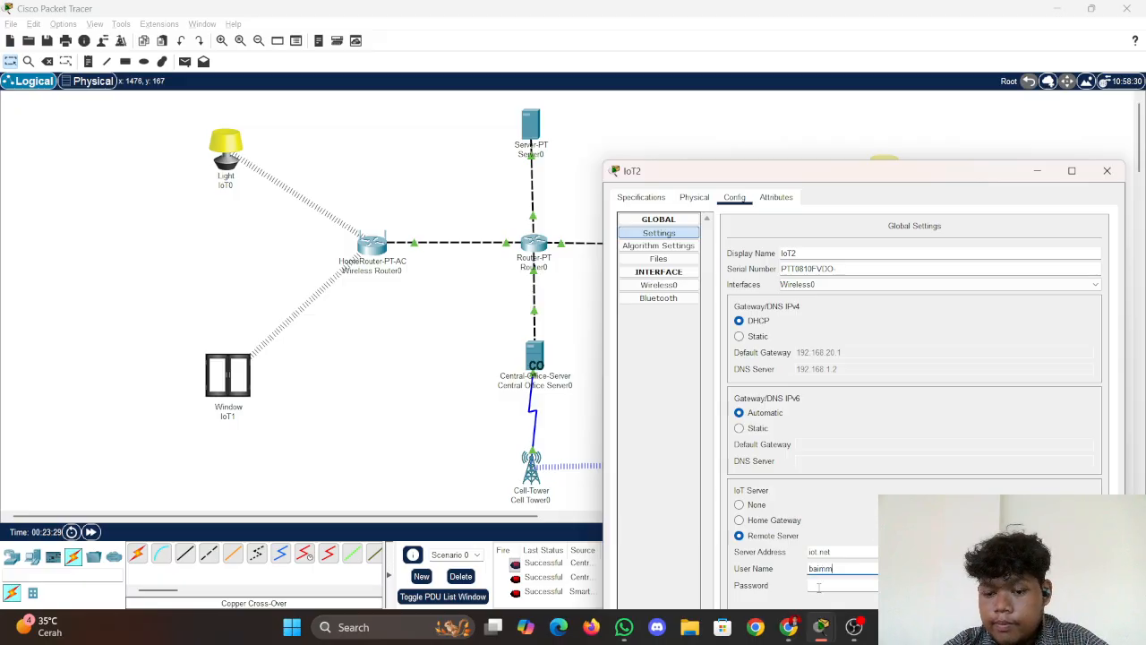
left_click(820, 586)
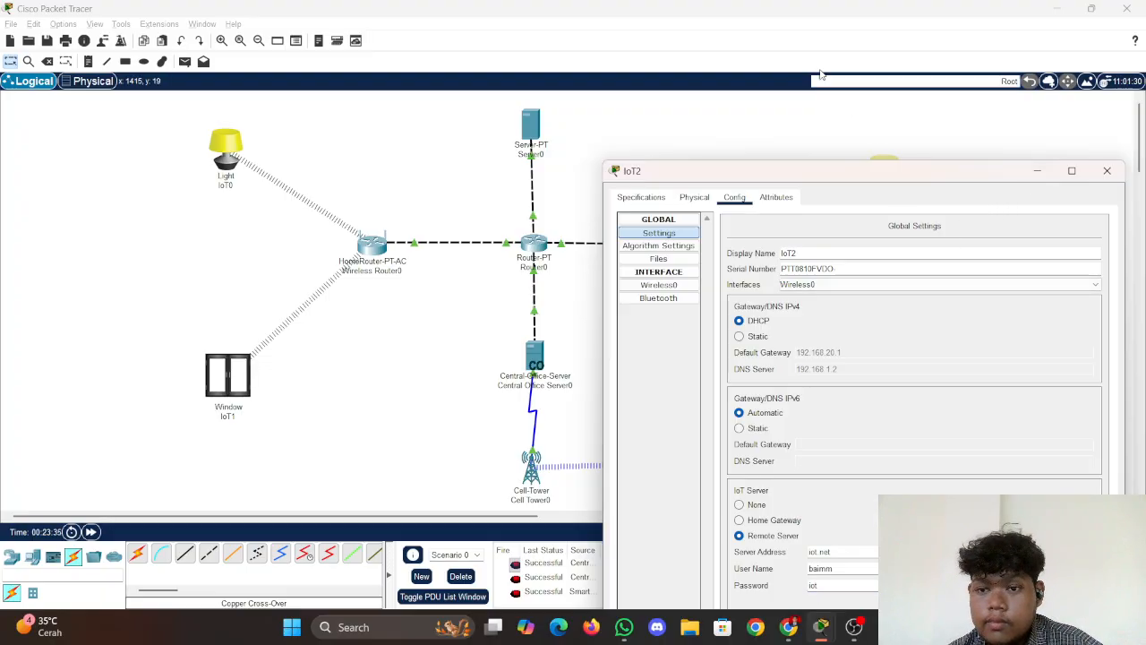
left_click_drag(855, 170, 459, 73)
Register window IoT3 on the remote IoT server iot.net with the account's username and password, and close the IoT device windows
left_click(891, 364)
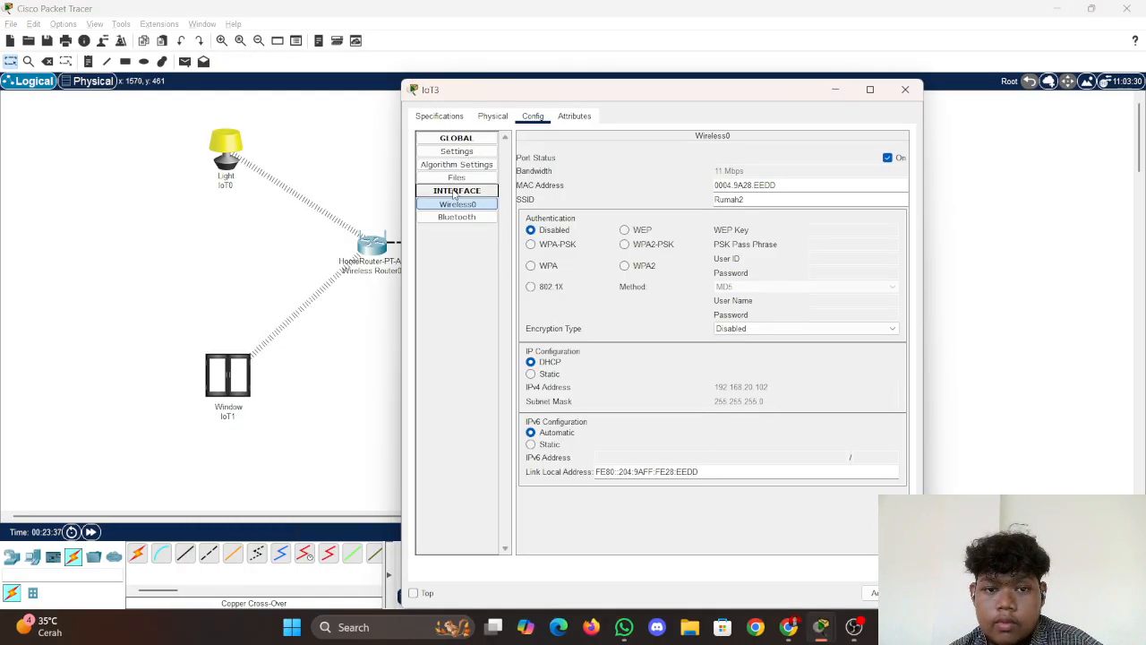
left_click(457, 151)
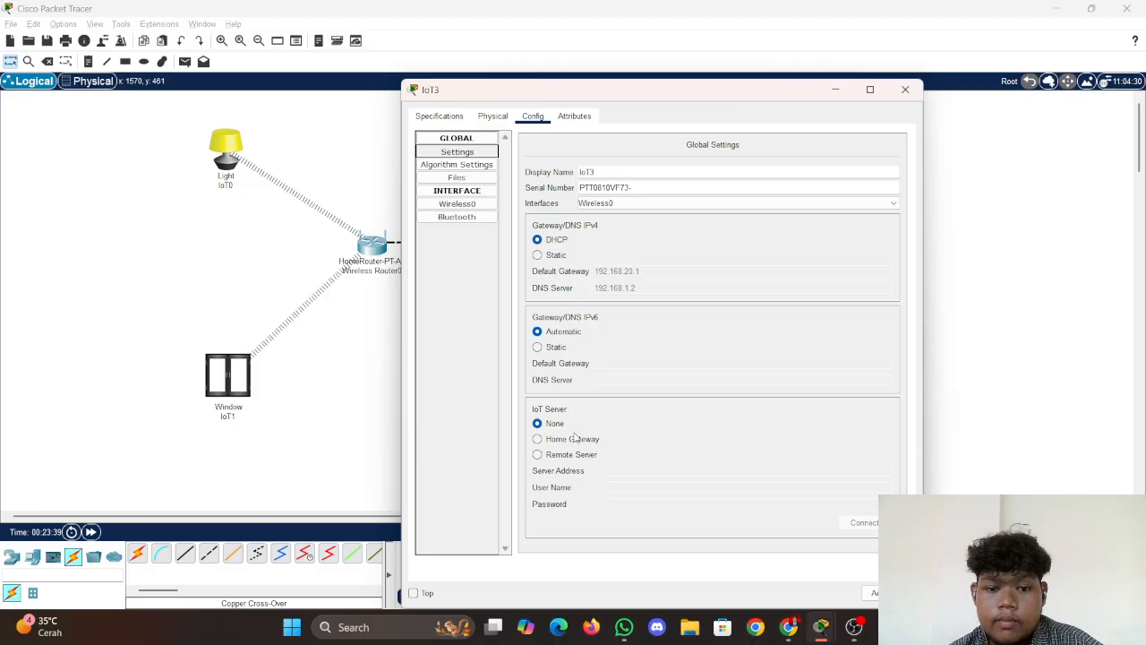
left_click(571, 454)
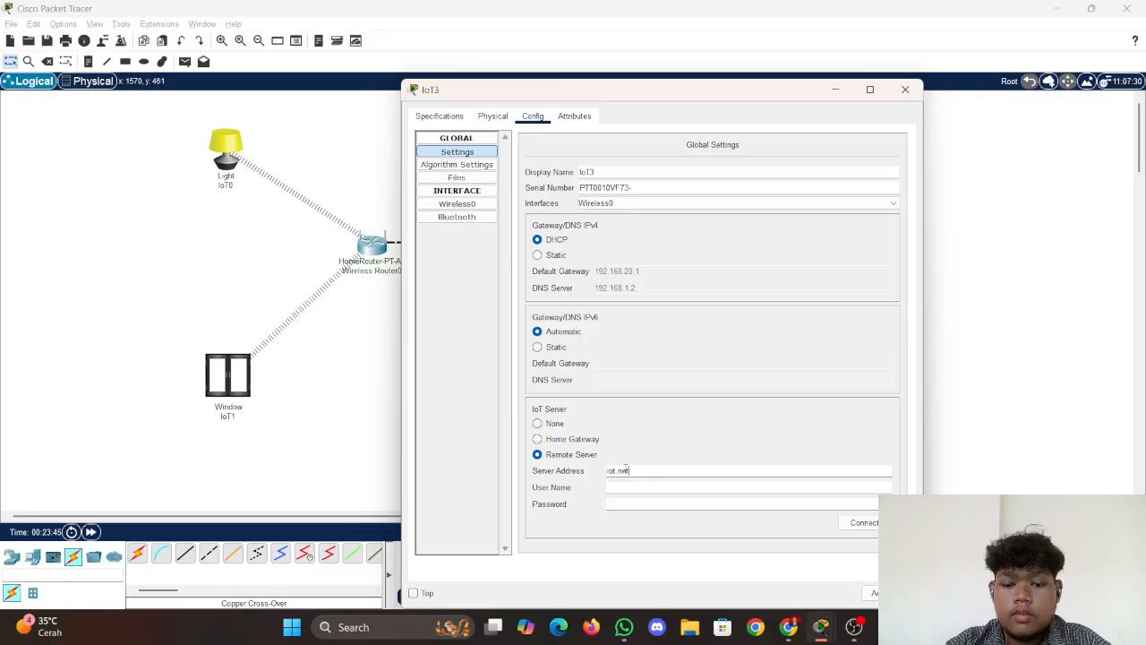
left_click(639, 486)
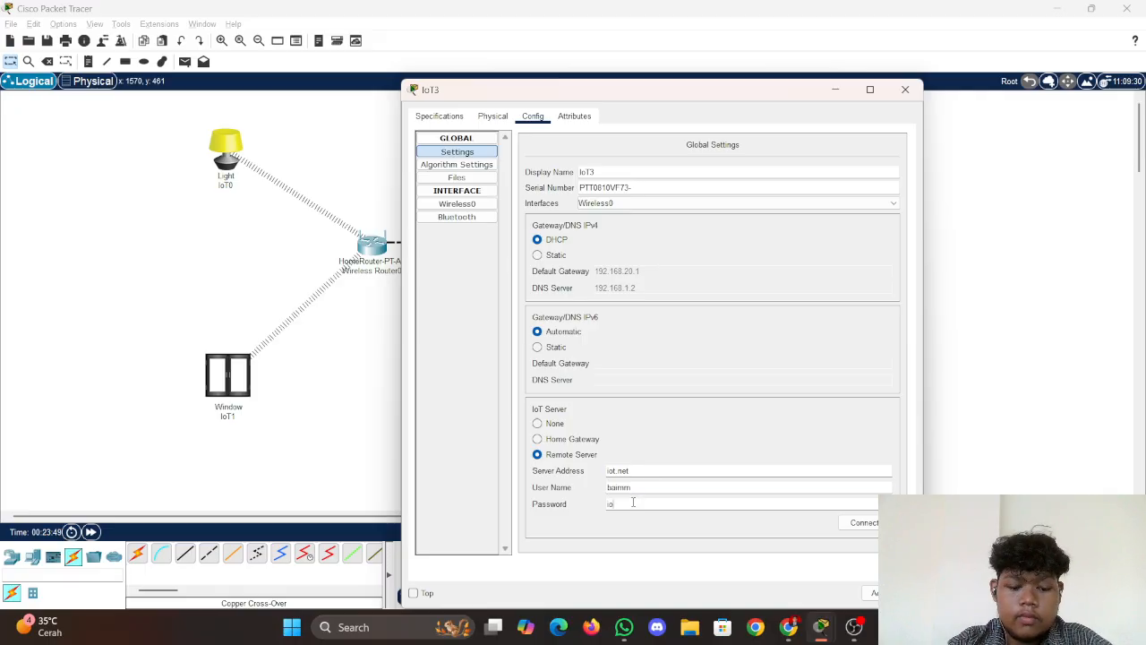
left_click(859, 523)
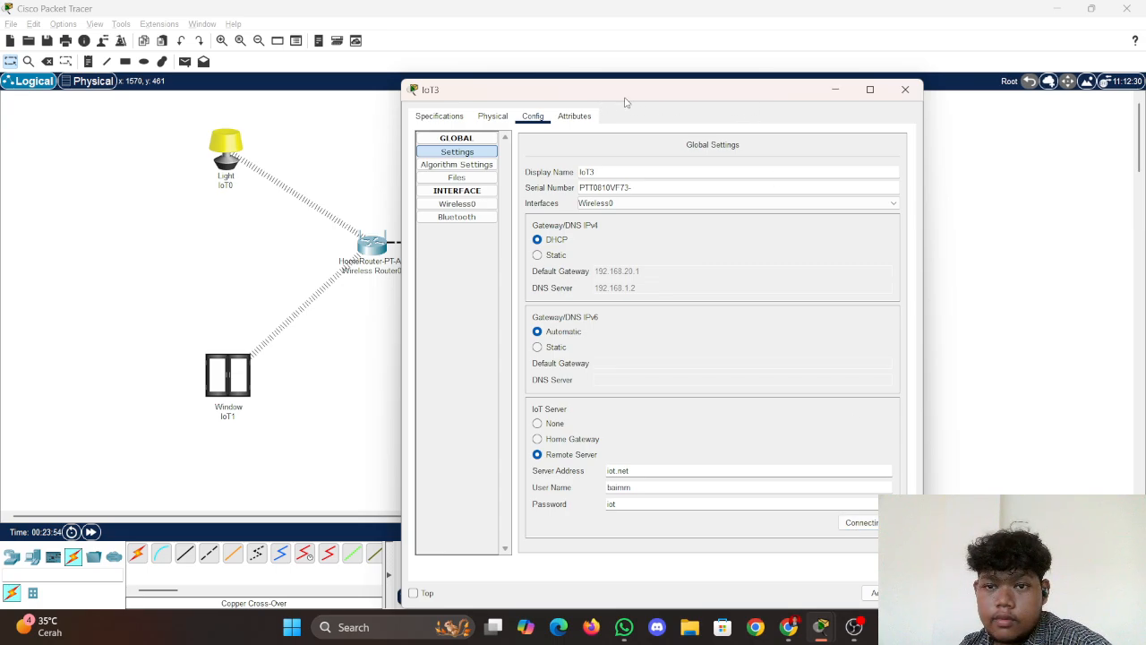
left_click_drag(693, 92, 534, 75)
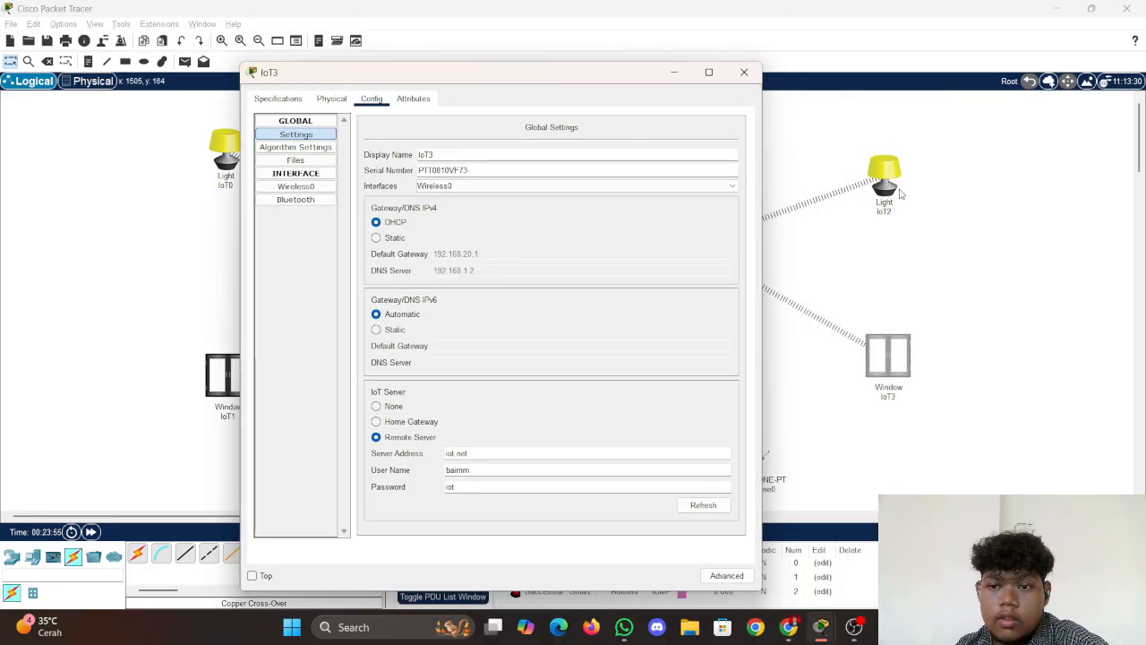
left_click(898, 189)
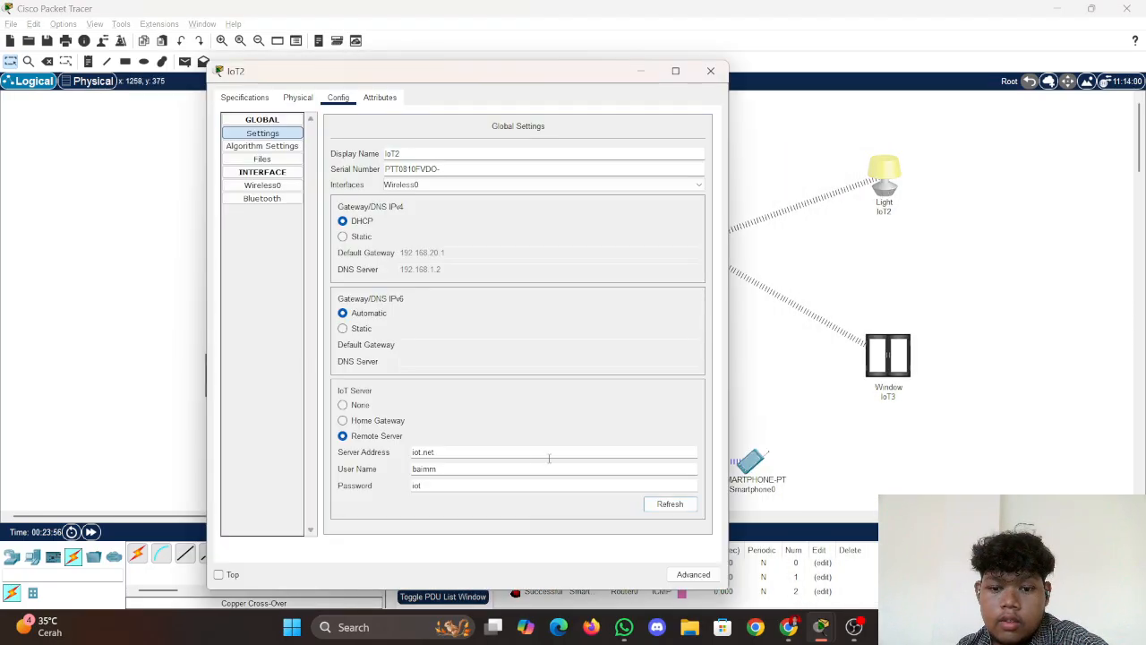
left_click(710, 71)
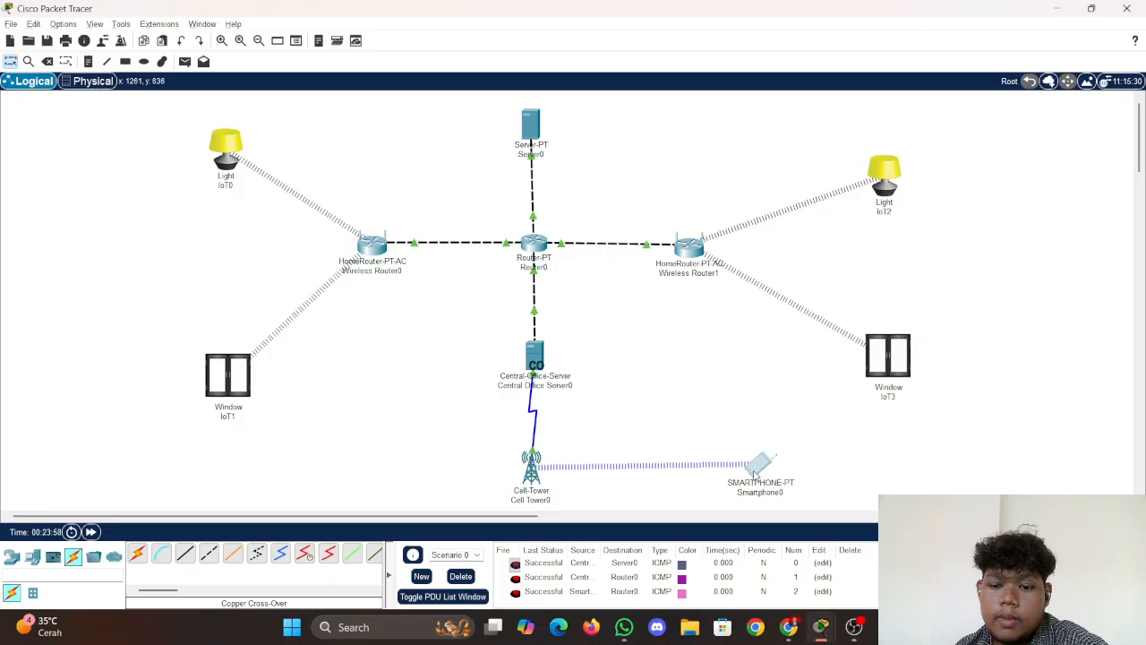
Set light IoT0 to Dim and then On, and switch window IoT1 on, from the IoT server's device list in Smartphone0's browser
left_click(753, 467)
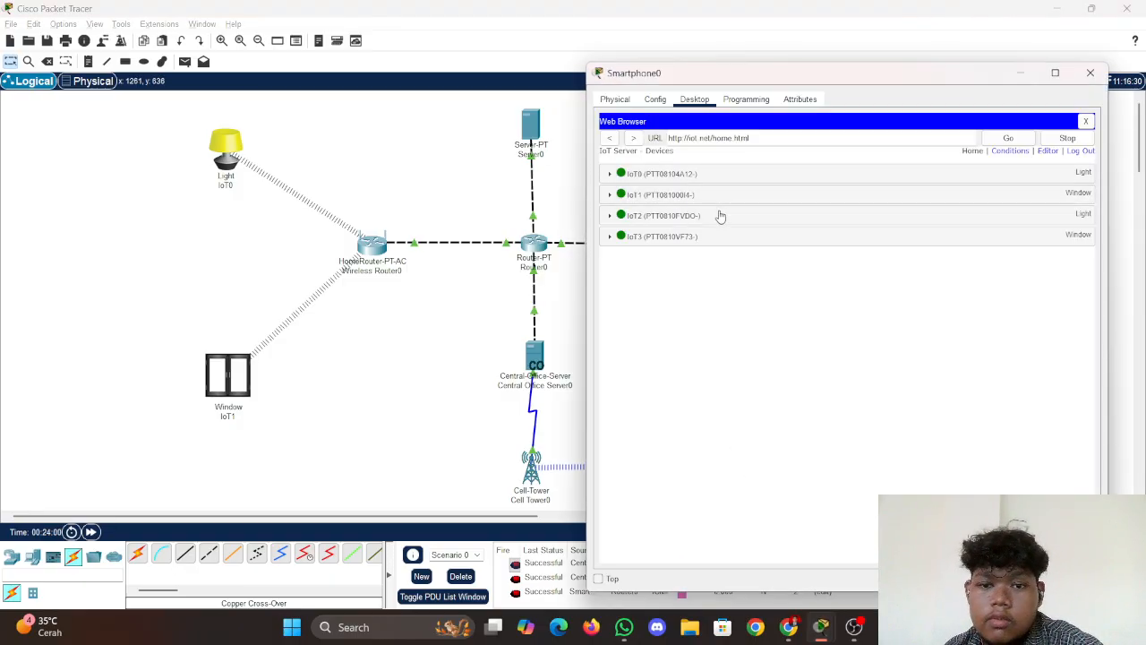
left_click(725, 175)
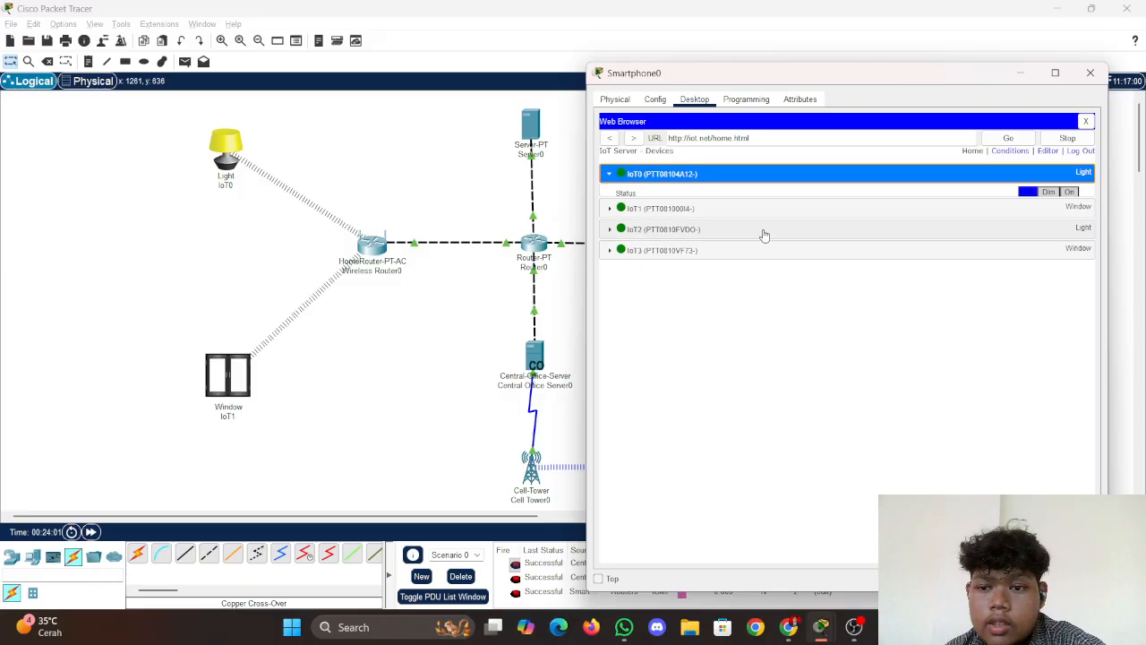
left_click(1049, 198)
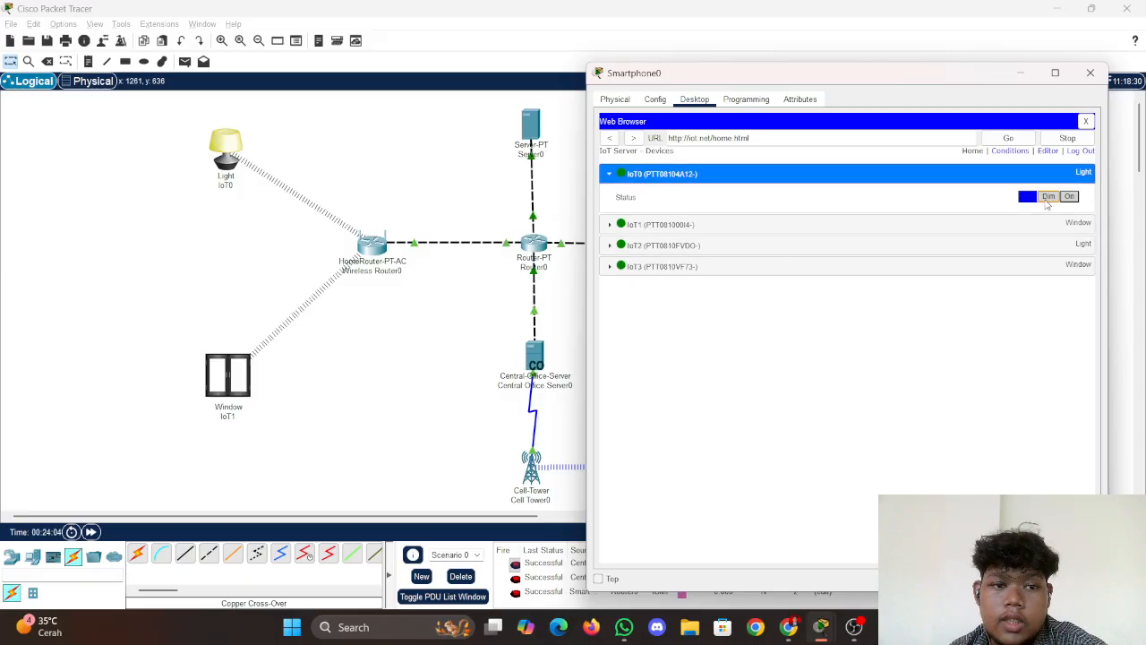
left_click(1069, 198)
left_click(909, 226)
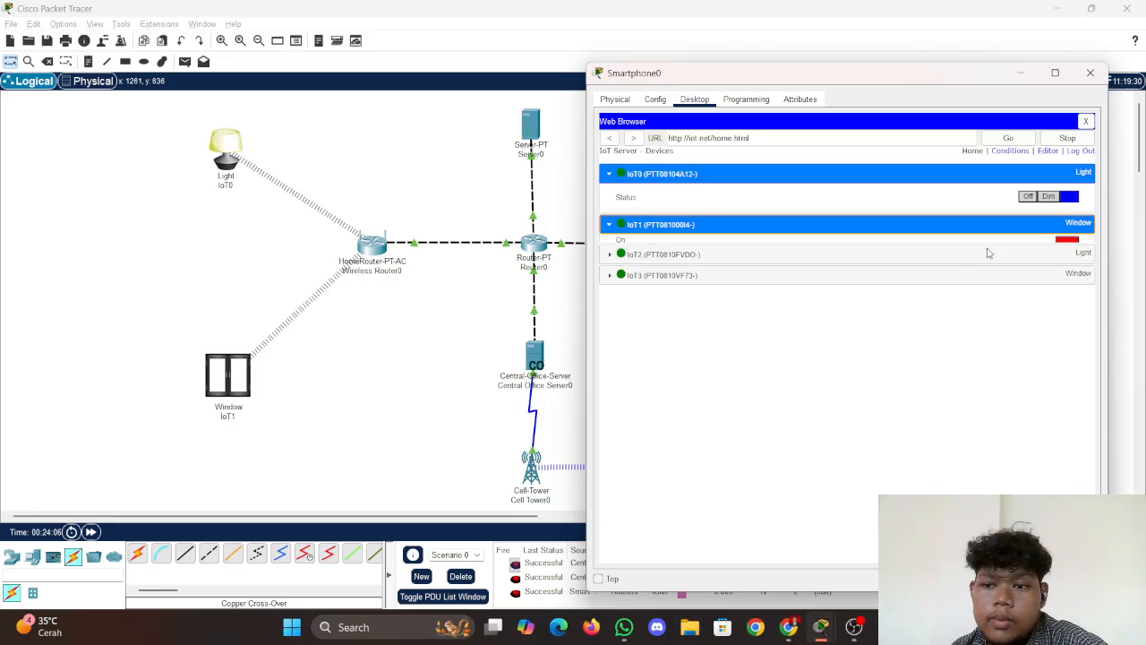
left_click(1065, 249)
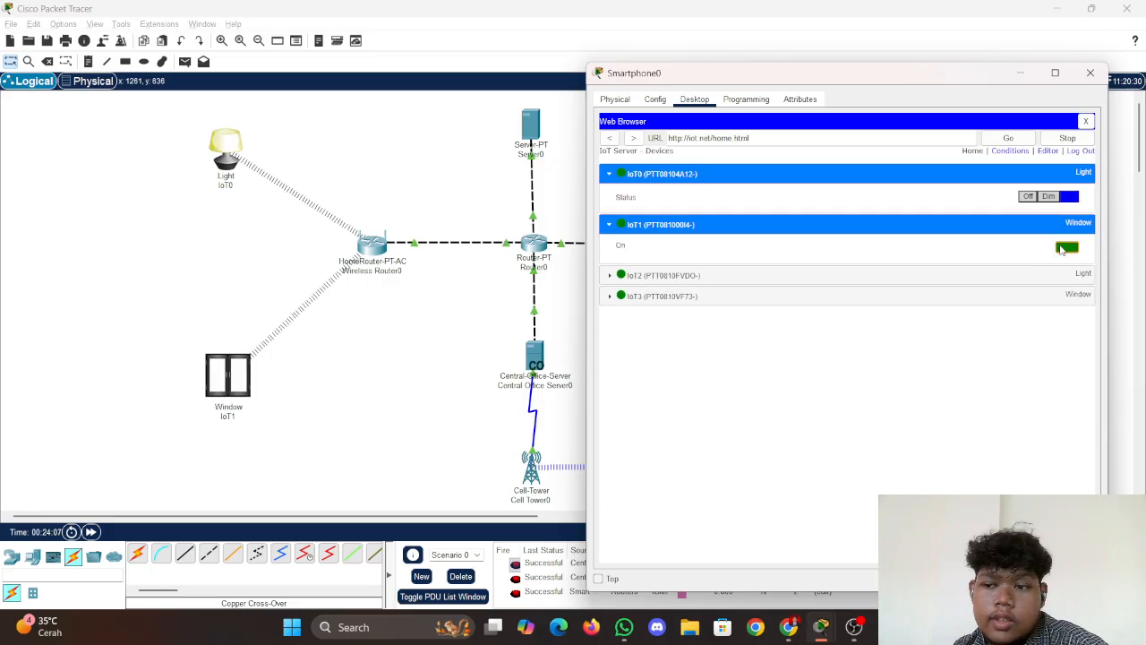
left_click(1066, 248)
Set light IoT2 to On and switch window IoT3 on from the device list, and minimize Smartphone0's window
left_click_drag(929, 79, 514, 57)
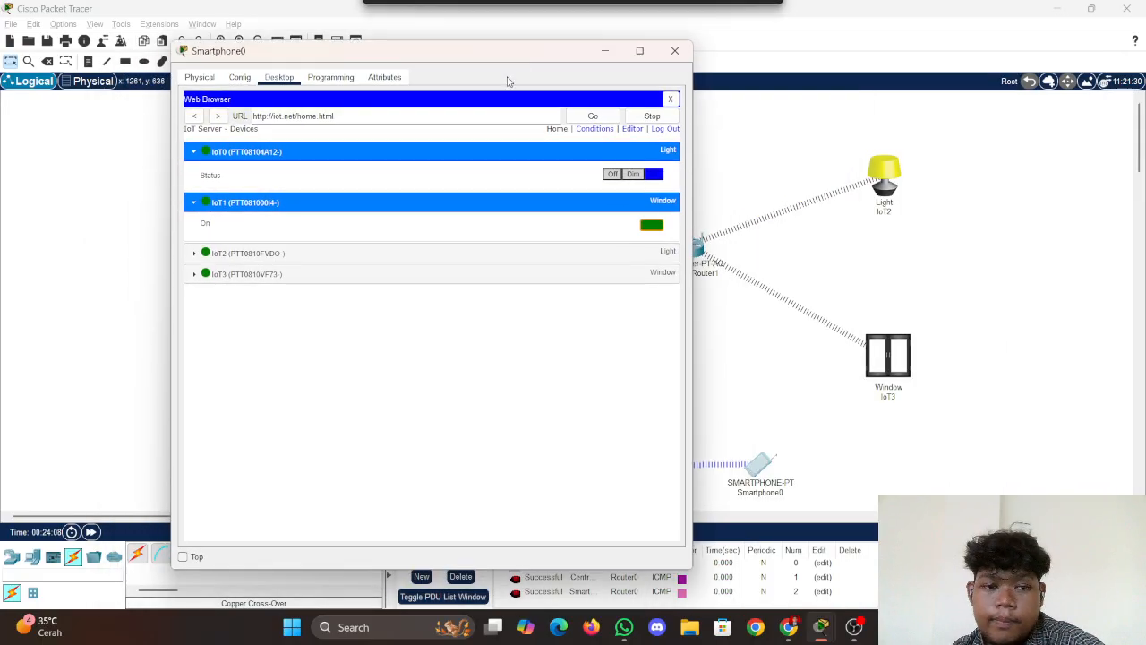
left_click(488, 253)
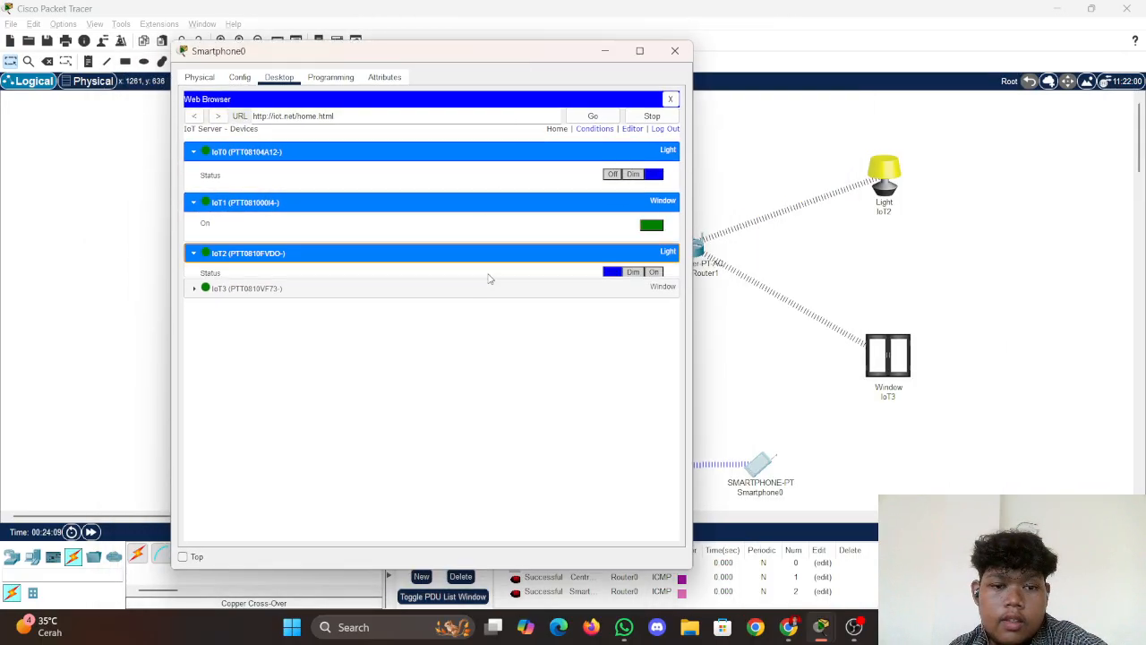
left_click(634, 279)
left_click(652, 279)
left_click(623, 306)
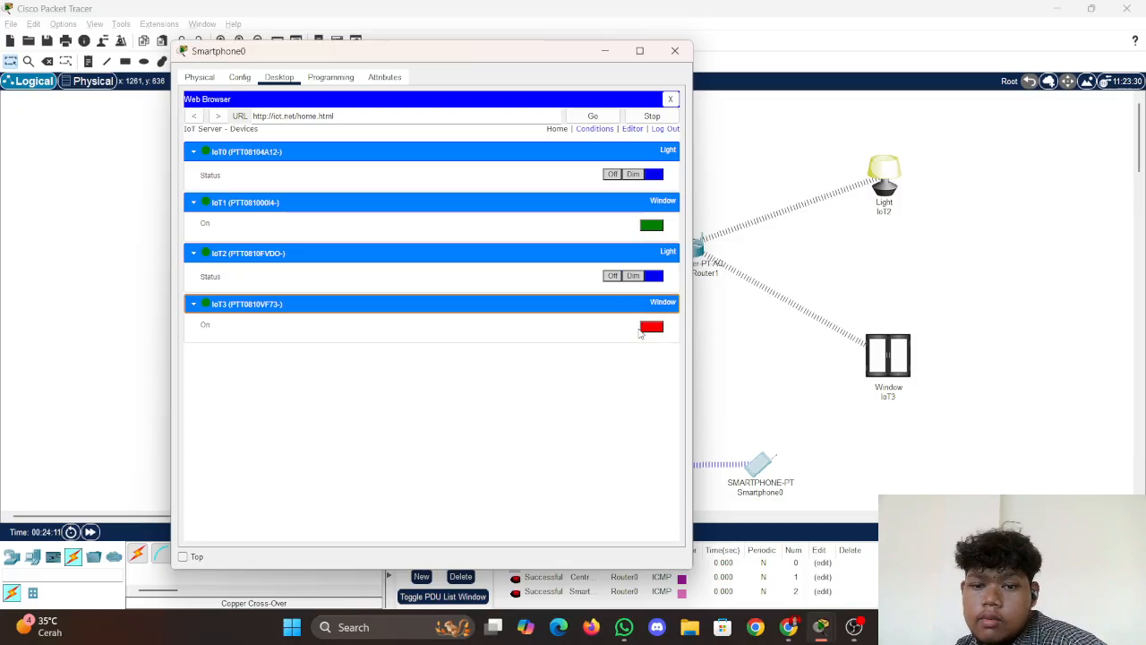
left_click(654, 331)
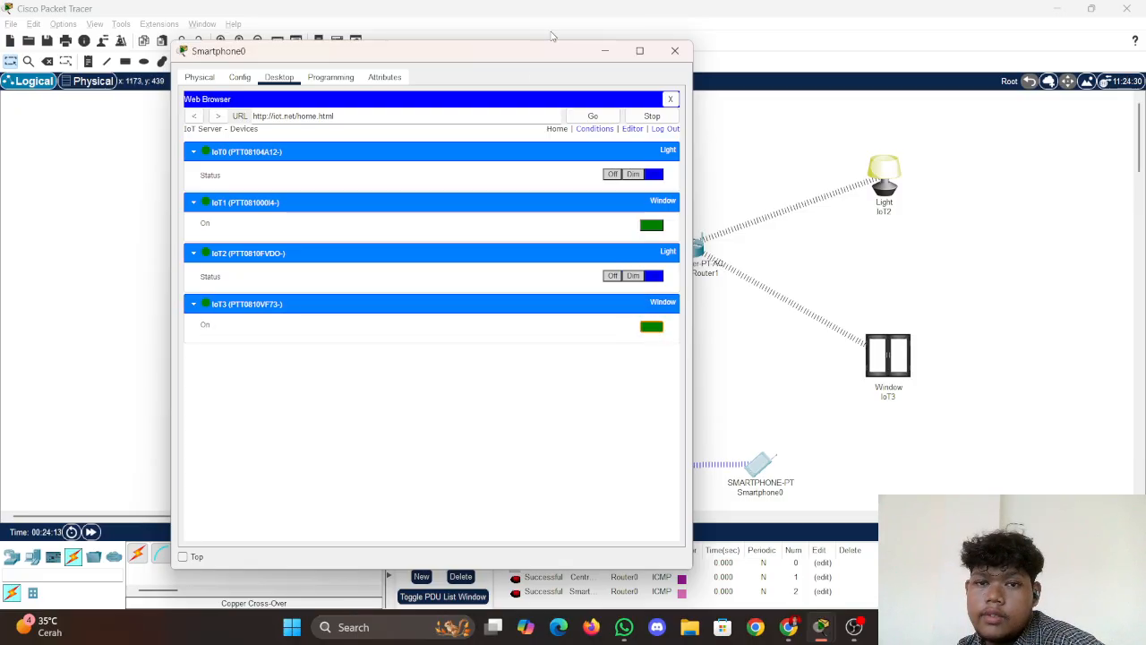
left_click(604, 51)
Switch to the Praktikum4 - Server Registration document in Chrome and review the final instructions on manipulating the IoE devices through the web page
mouse_move(814, 634)
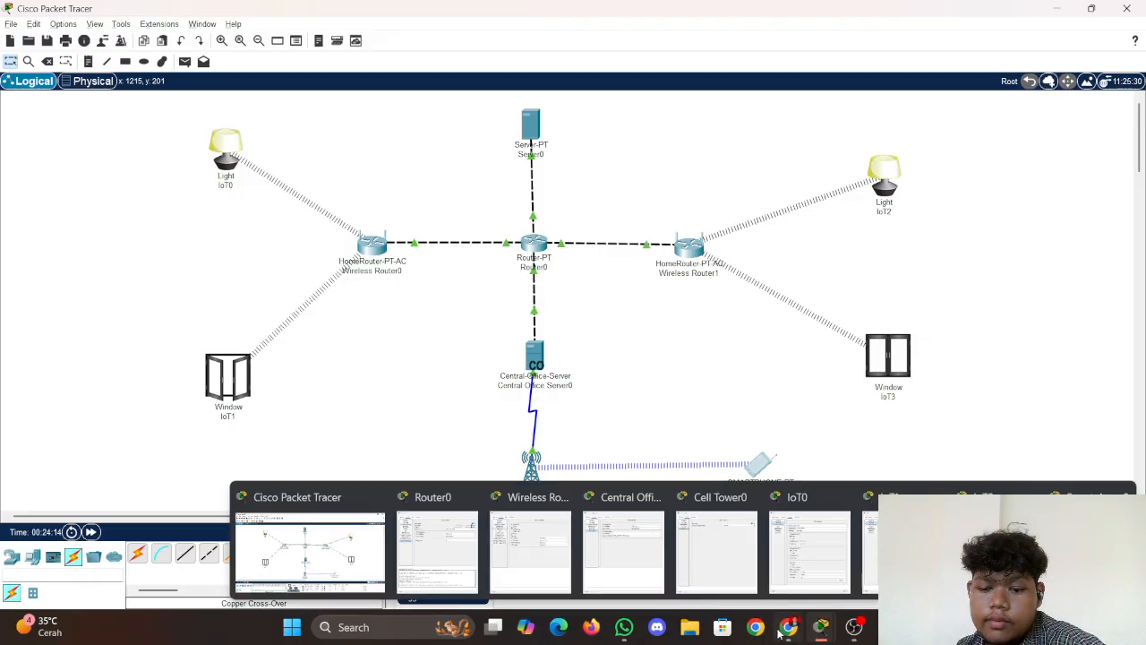
left_click(779, 633)
scroll(431, 392, "down", 3)
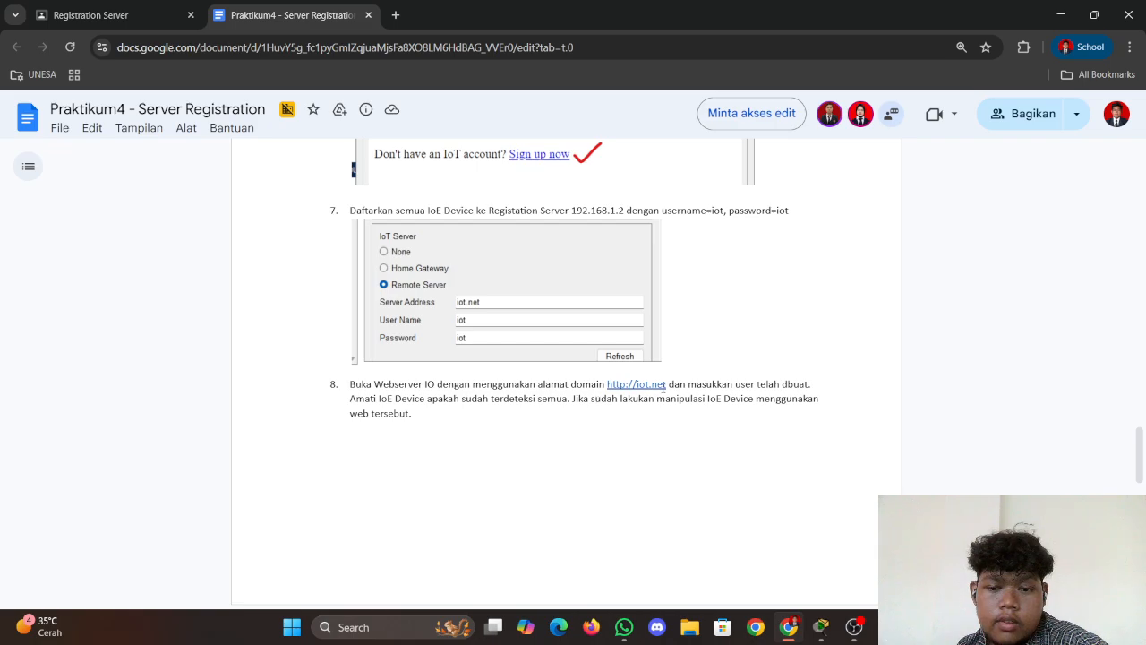
left_click_drag(686, 384, 718, 398)
left_click_drag(573, 404, 395, 413)
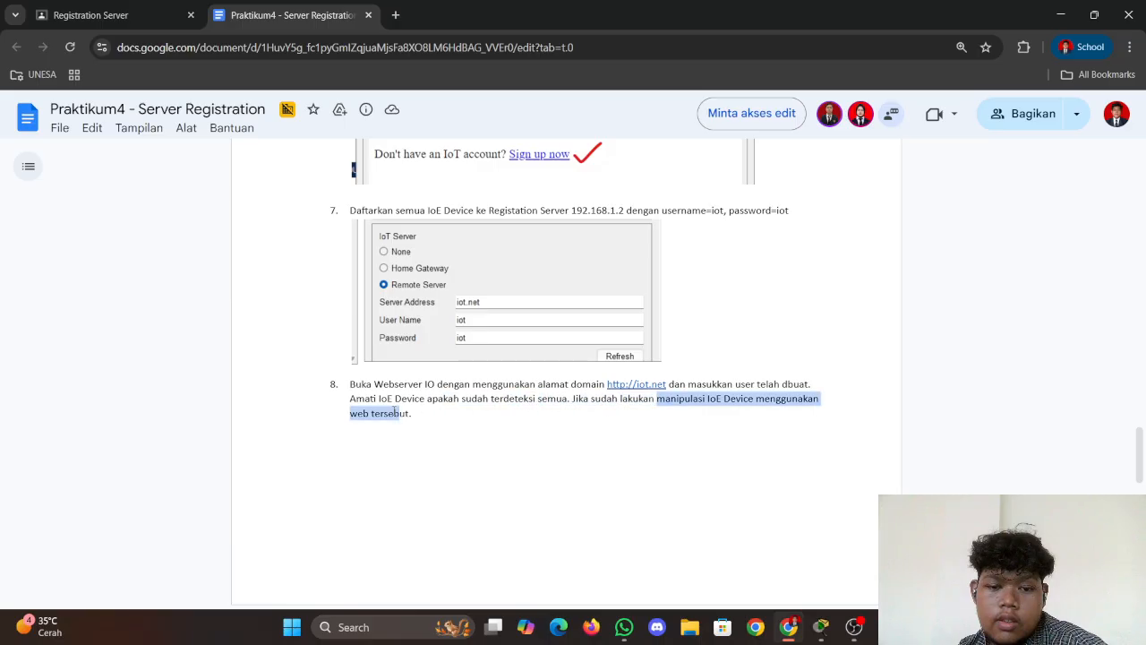
scroll(619, 443, "down", 10)
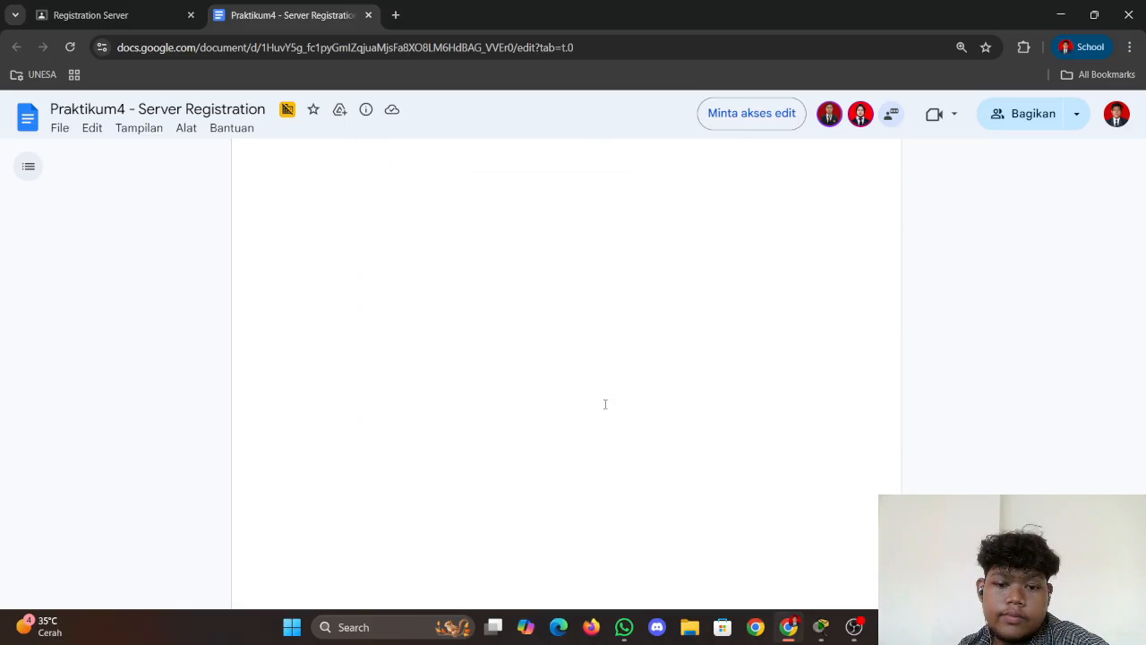
scroll(606, 407, "up", 10)
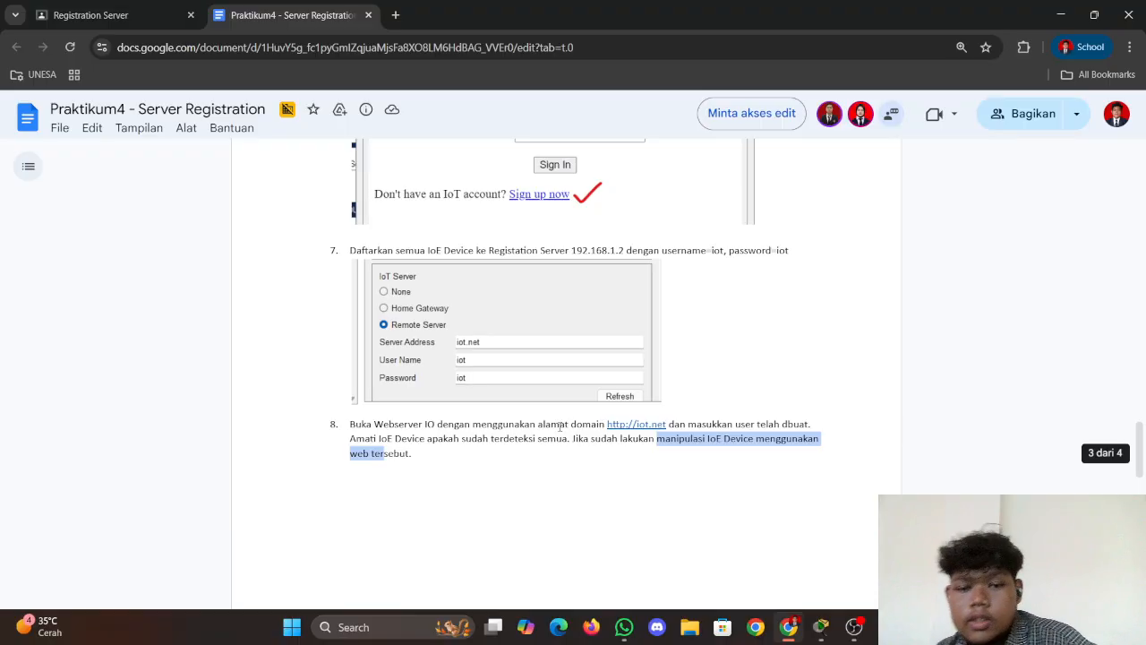
scroll(555, 424, "down", 3)
scroll(731, 371, "up", 15)
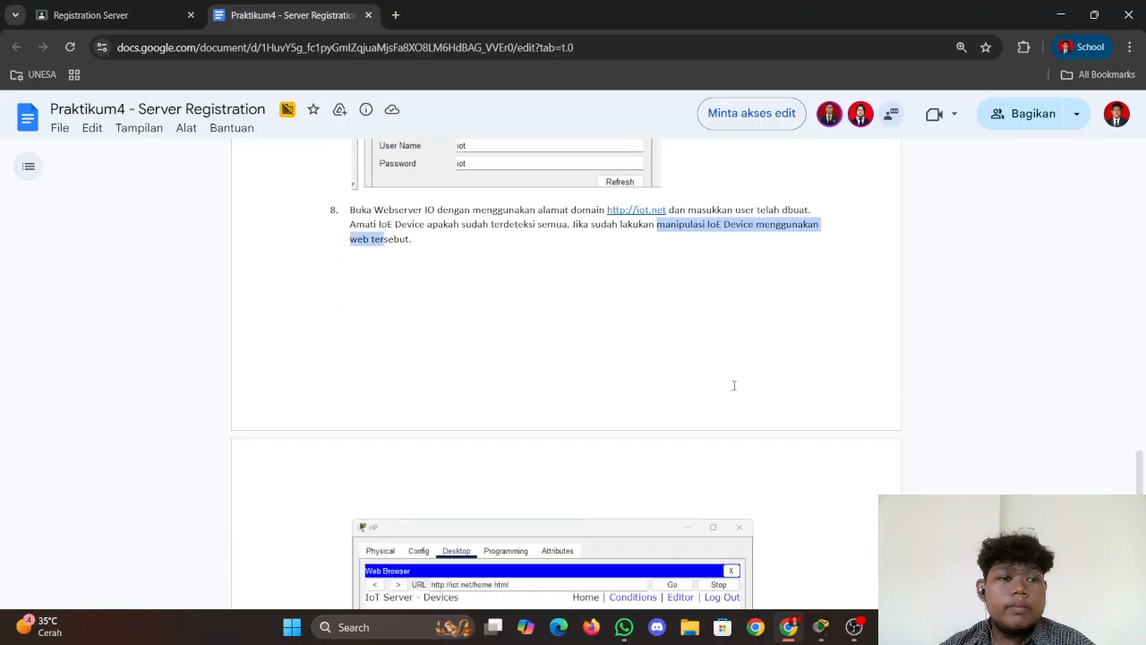
Review the Praktikum4 - Server Registration document from the topology diagram to instruction 8, and check the Registration Server assignment in Classroom
scroll(684, 363, "up", 15)
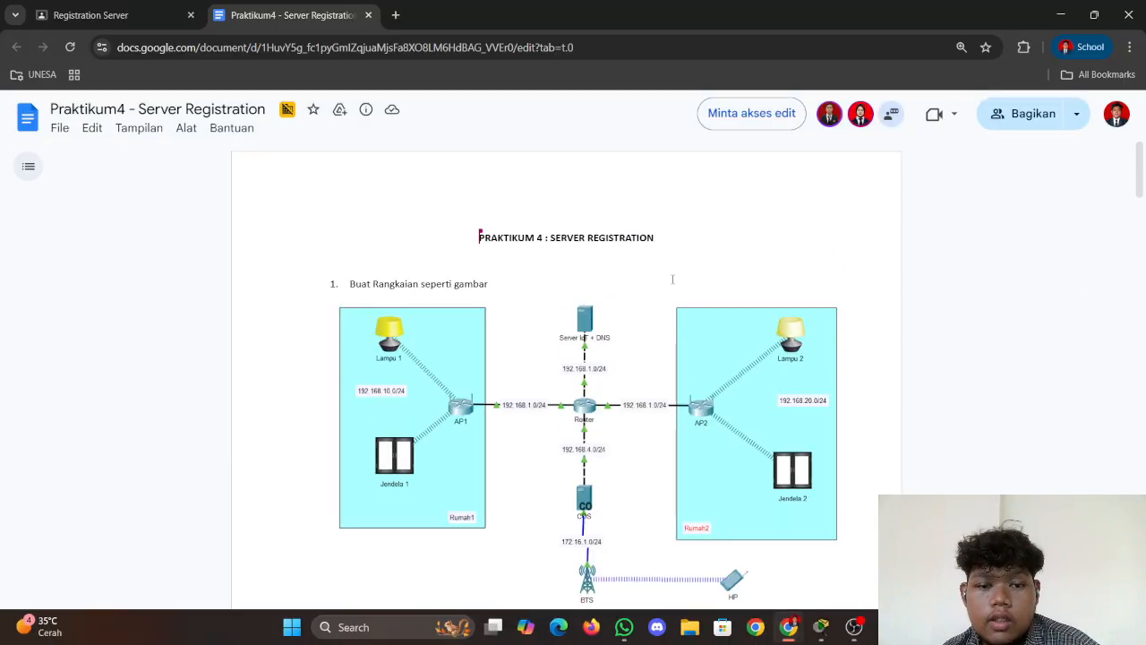
scroll(555, 430, "down", 15)
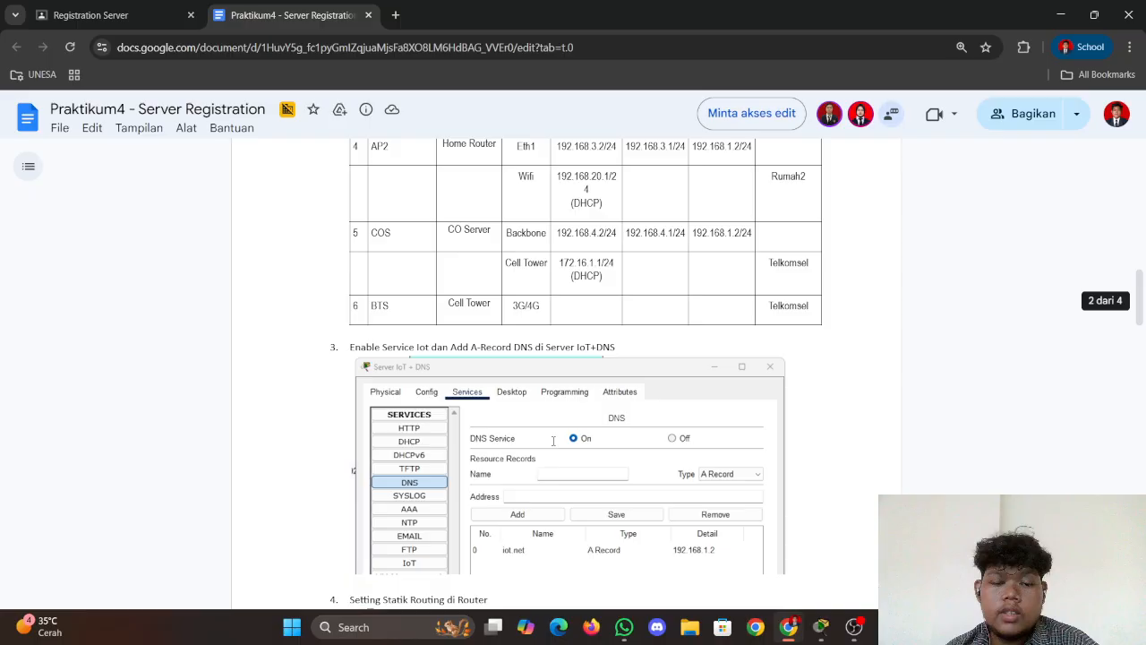
scroll(561, 433, "down", 20)
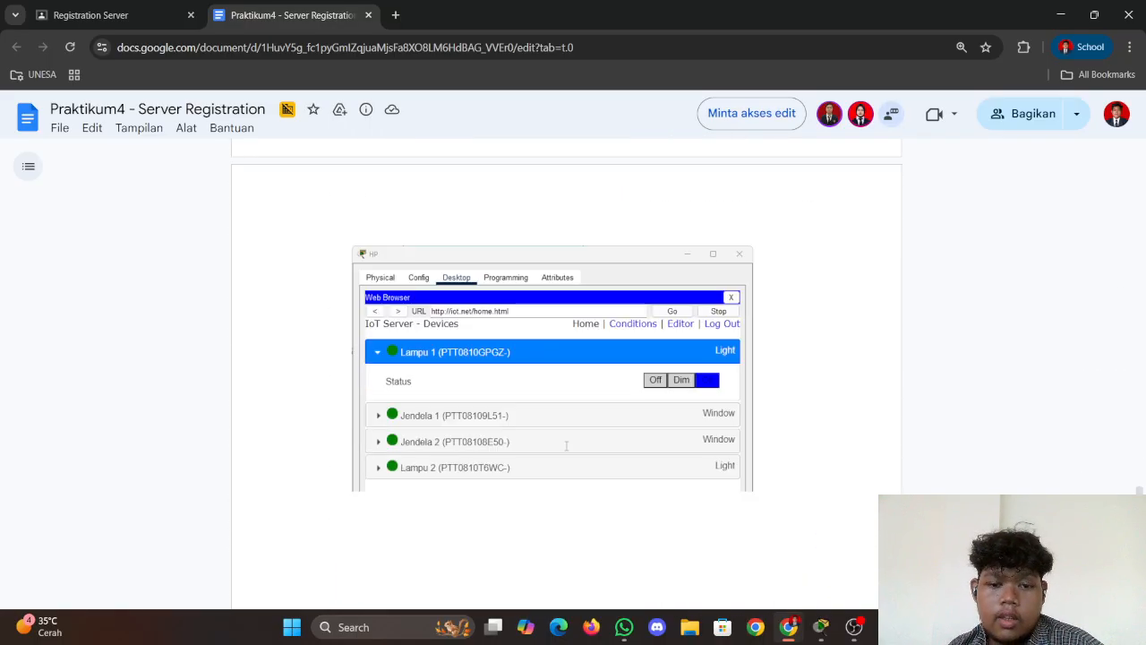
scroll(567, 435, "up", 10)
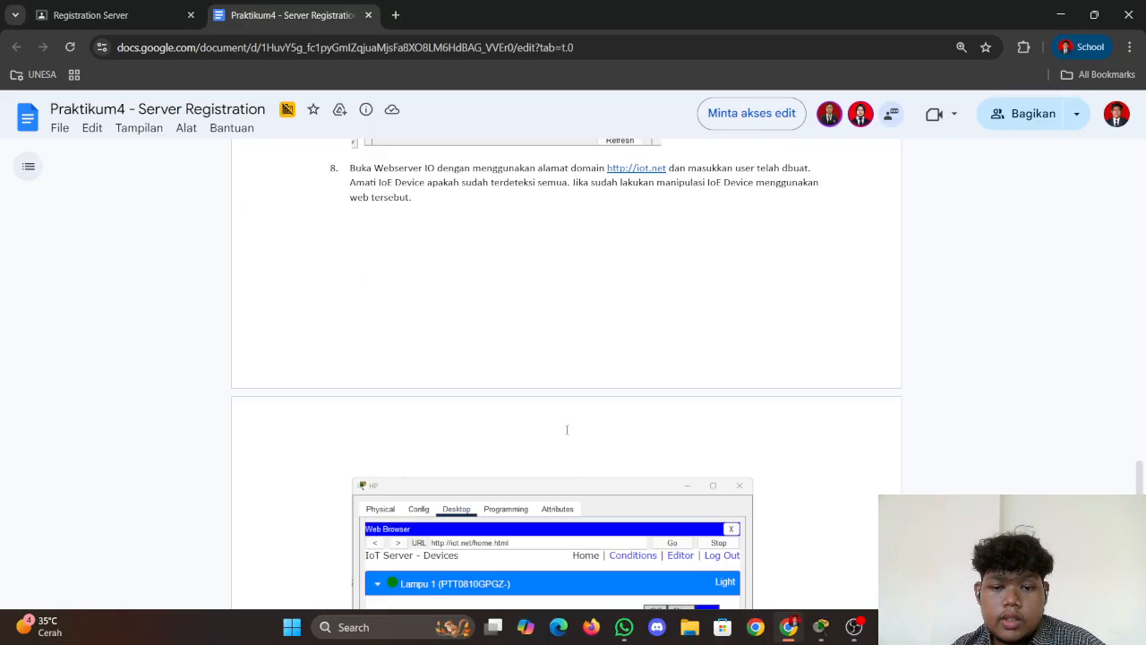
left_click_drag(384, 349, 412, 378)
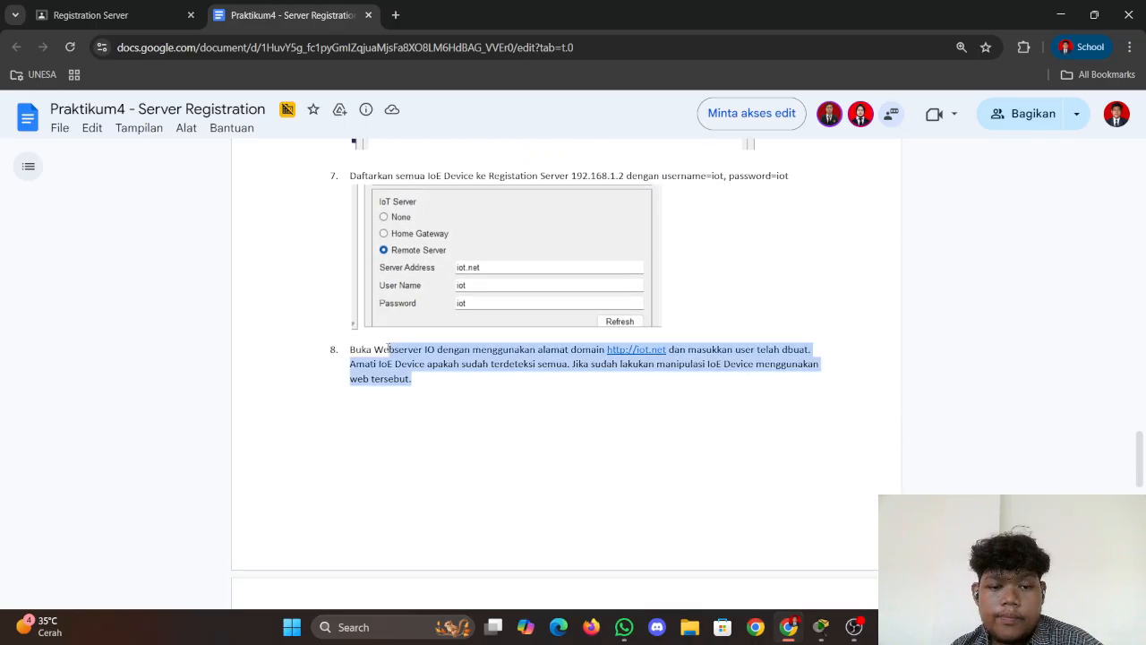
left_click(113, 5)
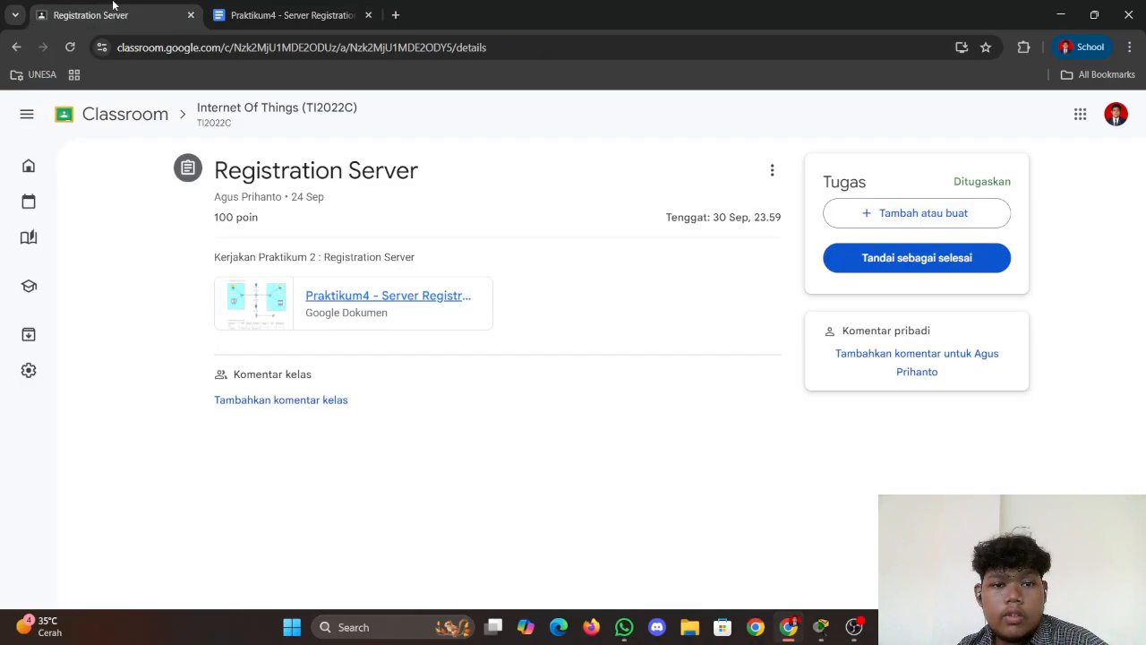
left_click(287, 16)
Switch to the main Cisco Packet Tracer window and examine the Wireless Router0 and Wireless Router1 home networks with their lights and windows
mouse_move(830, 635)
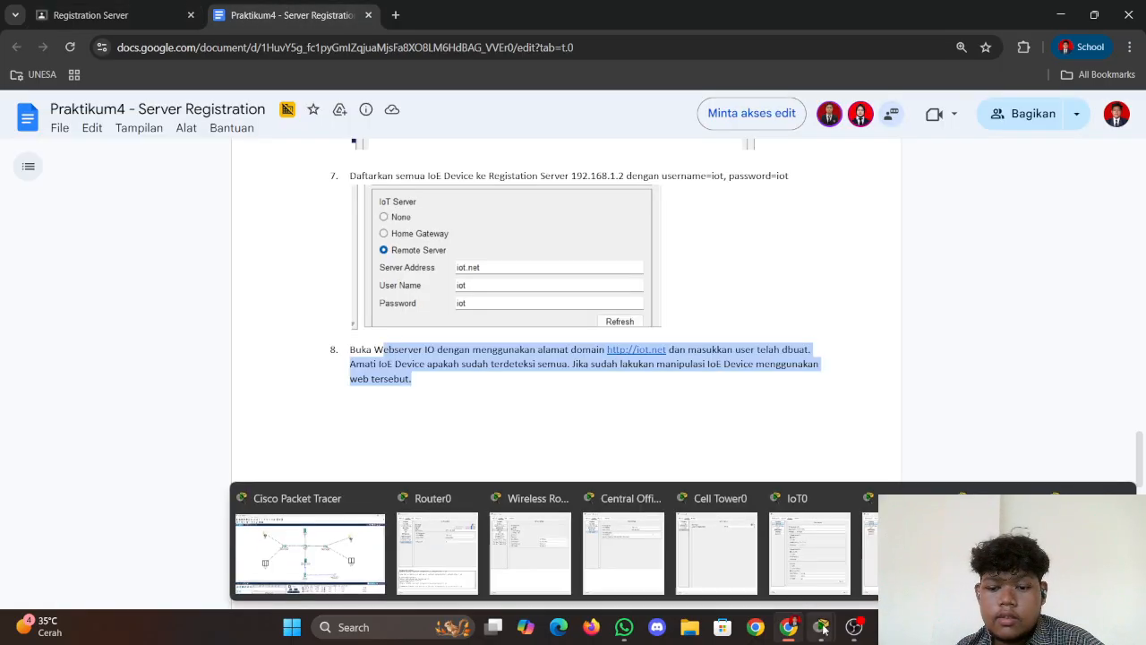
left_click(302, 546)
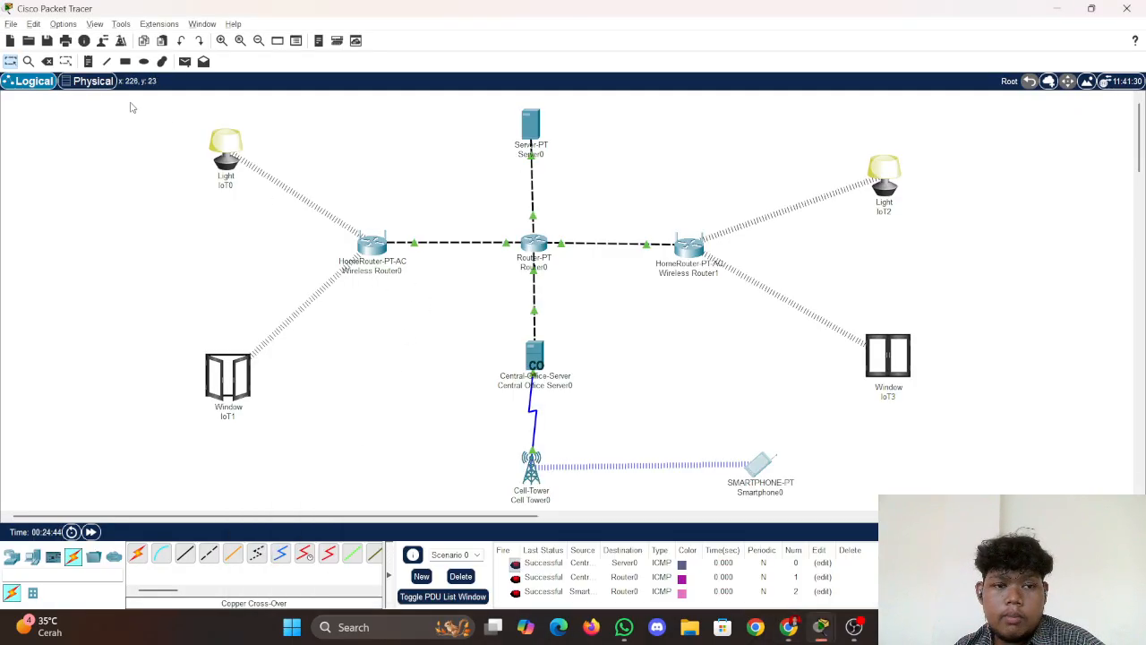
left_click_drag(123, 99, 420, 398)
left_click_drag(947, 157, 731, 369)
scroll(722, 427, "down", 3)
scroll(724, 421, "up", 3)
Rearrange the topology by moving Server0 slightly up, Cell Tower0 further below Central Office Server0, and Smartphone0 closer to and level with Cell Tower0
left_click_drag(761, 469, 769, 487)
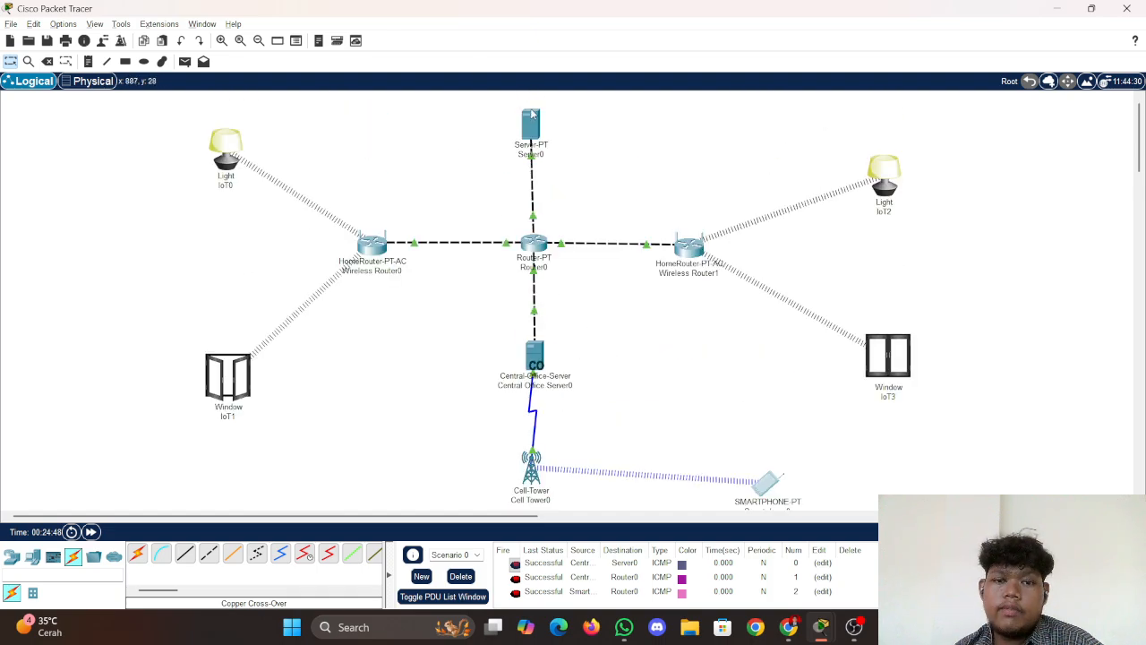
left_click_drag(531, 113, 533, 117)
mouse_move(799, 634)
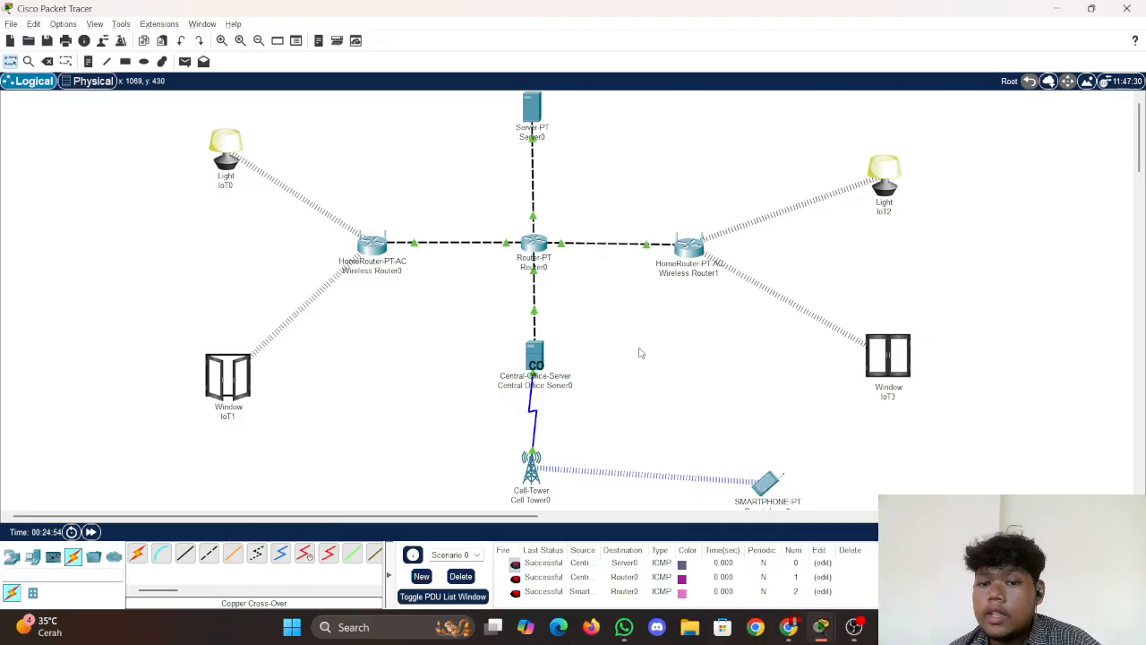
scroll(526, 416, "down", 2)
left_click_drag(527, 350, 535, 389)
left_click_drag(766, 367, 710, 391)
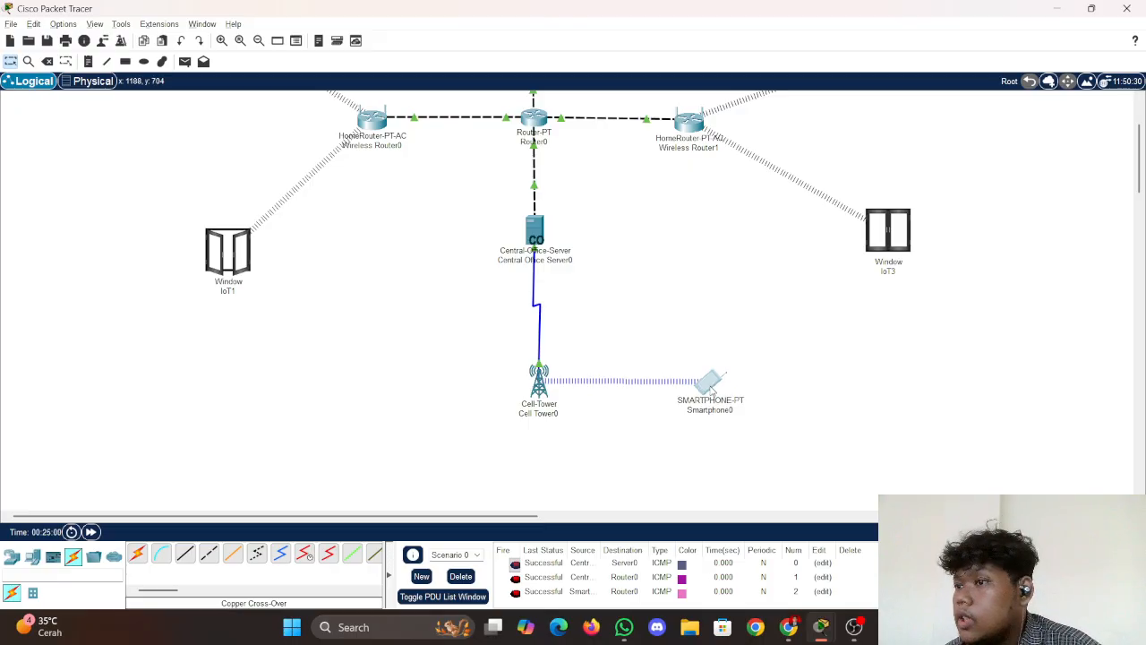